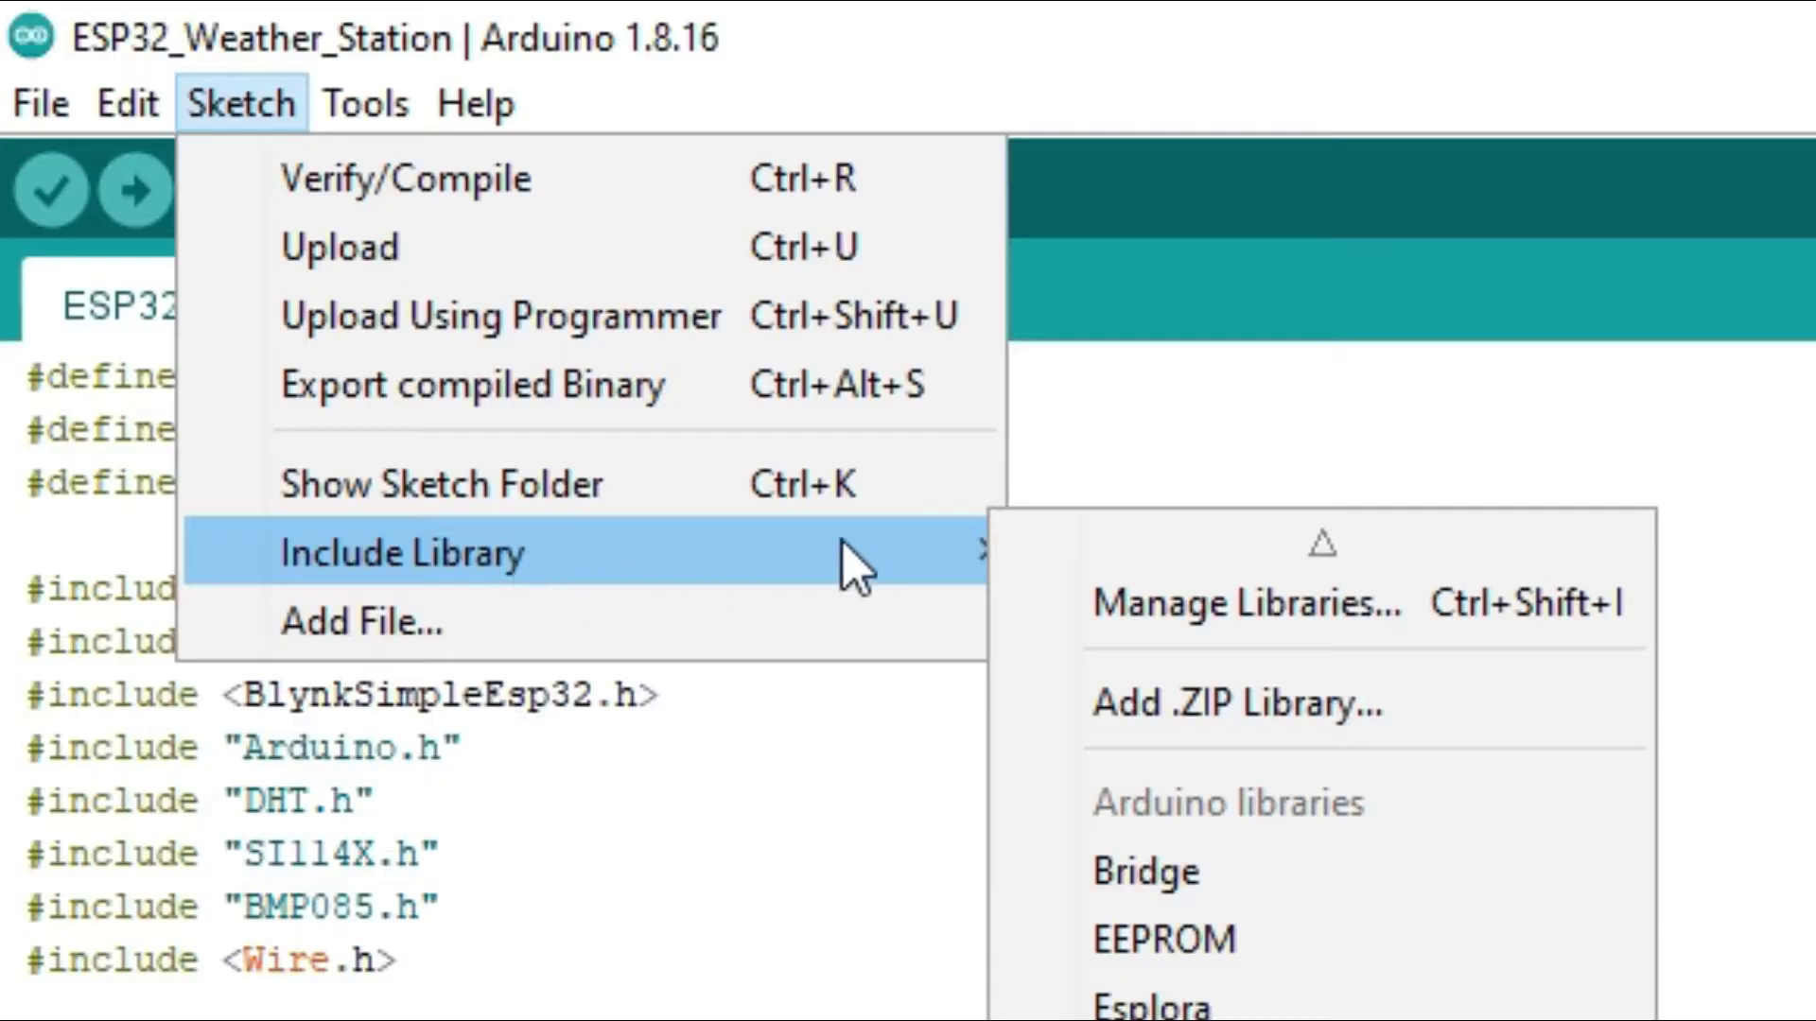
# Open the Library Manager and look up the "blynk" and "dht sensor" libraries
pyautogui.click(1147, 612)
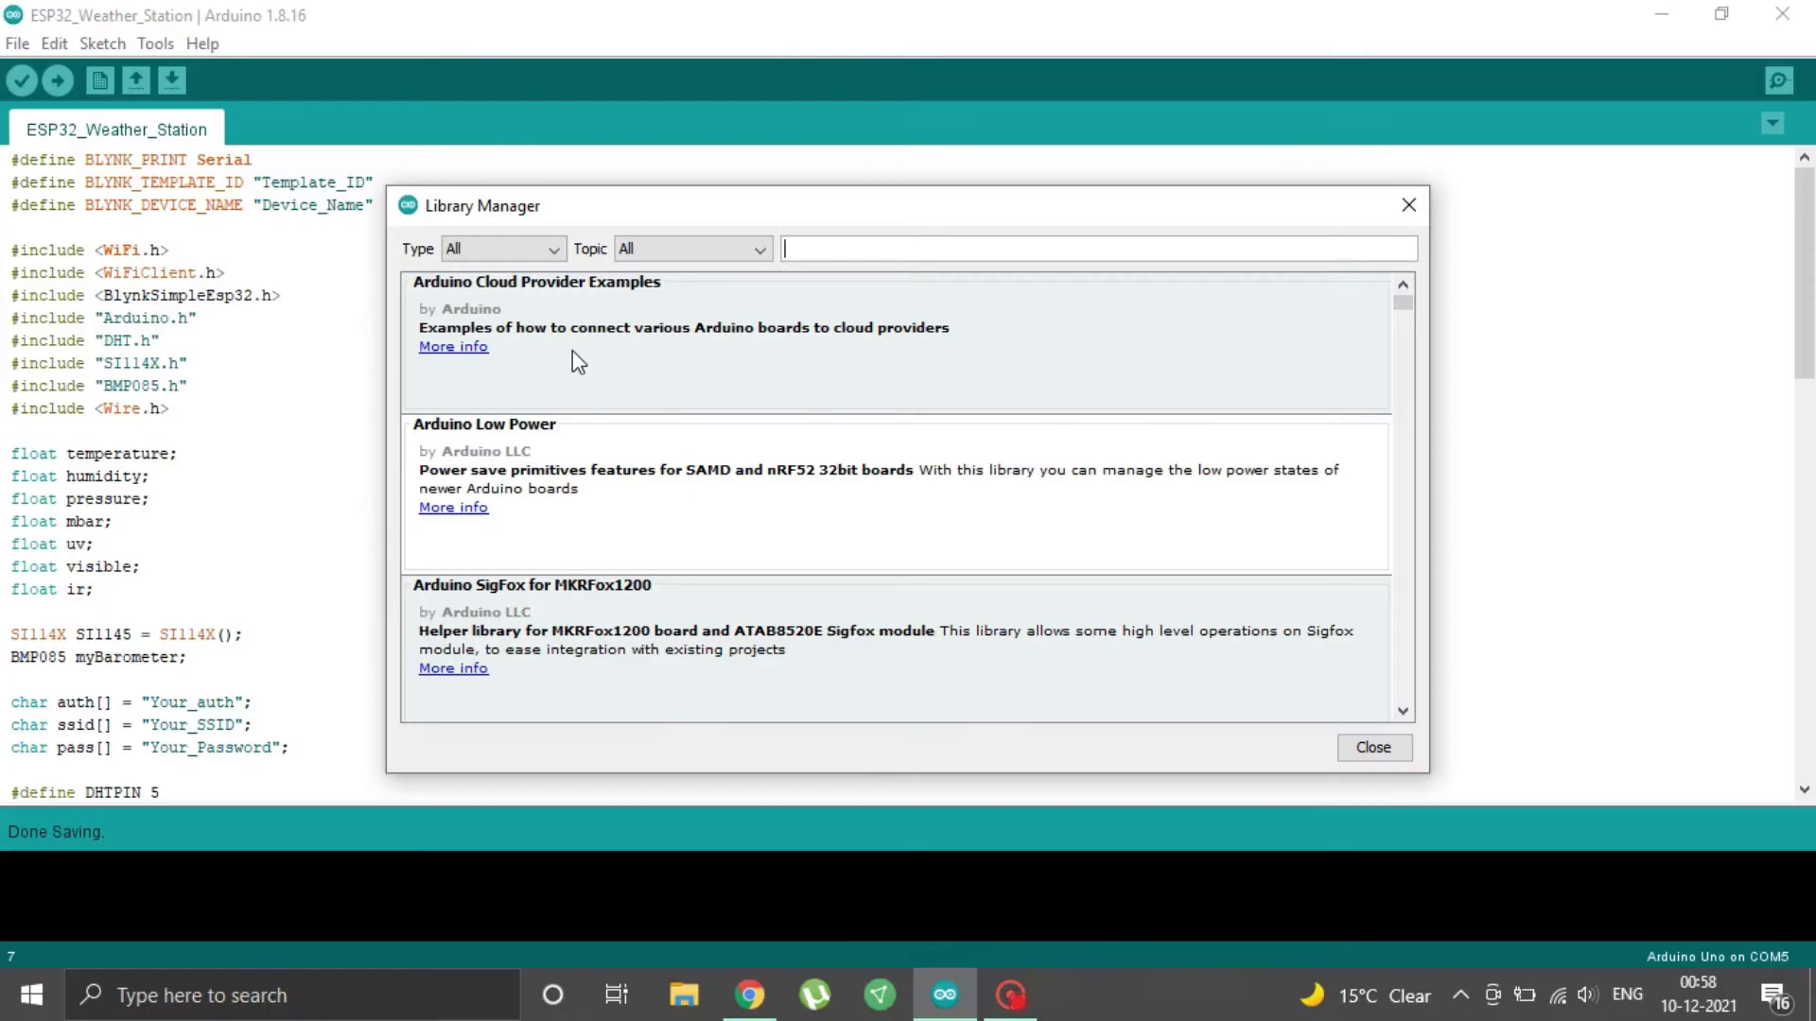
pyautogui.write('blynk')
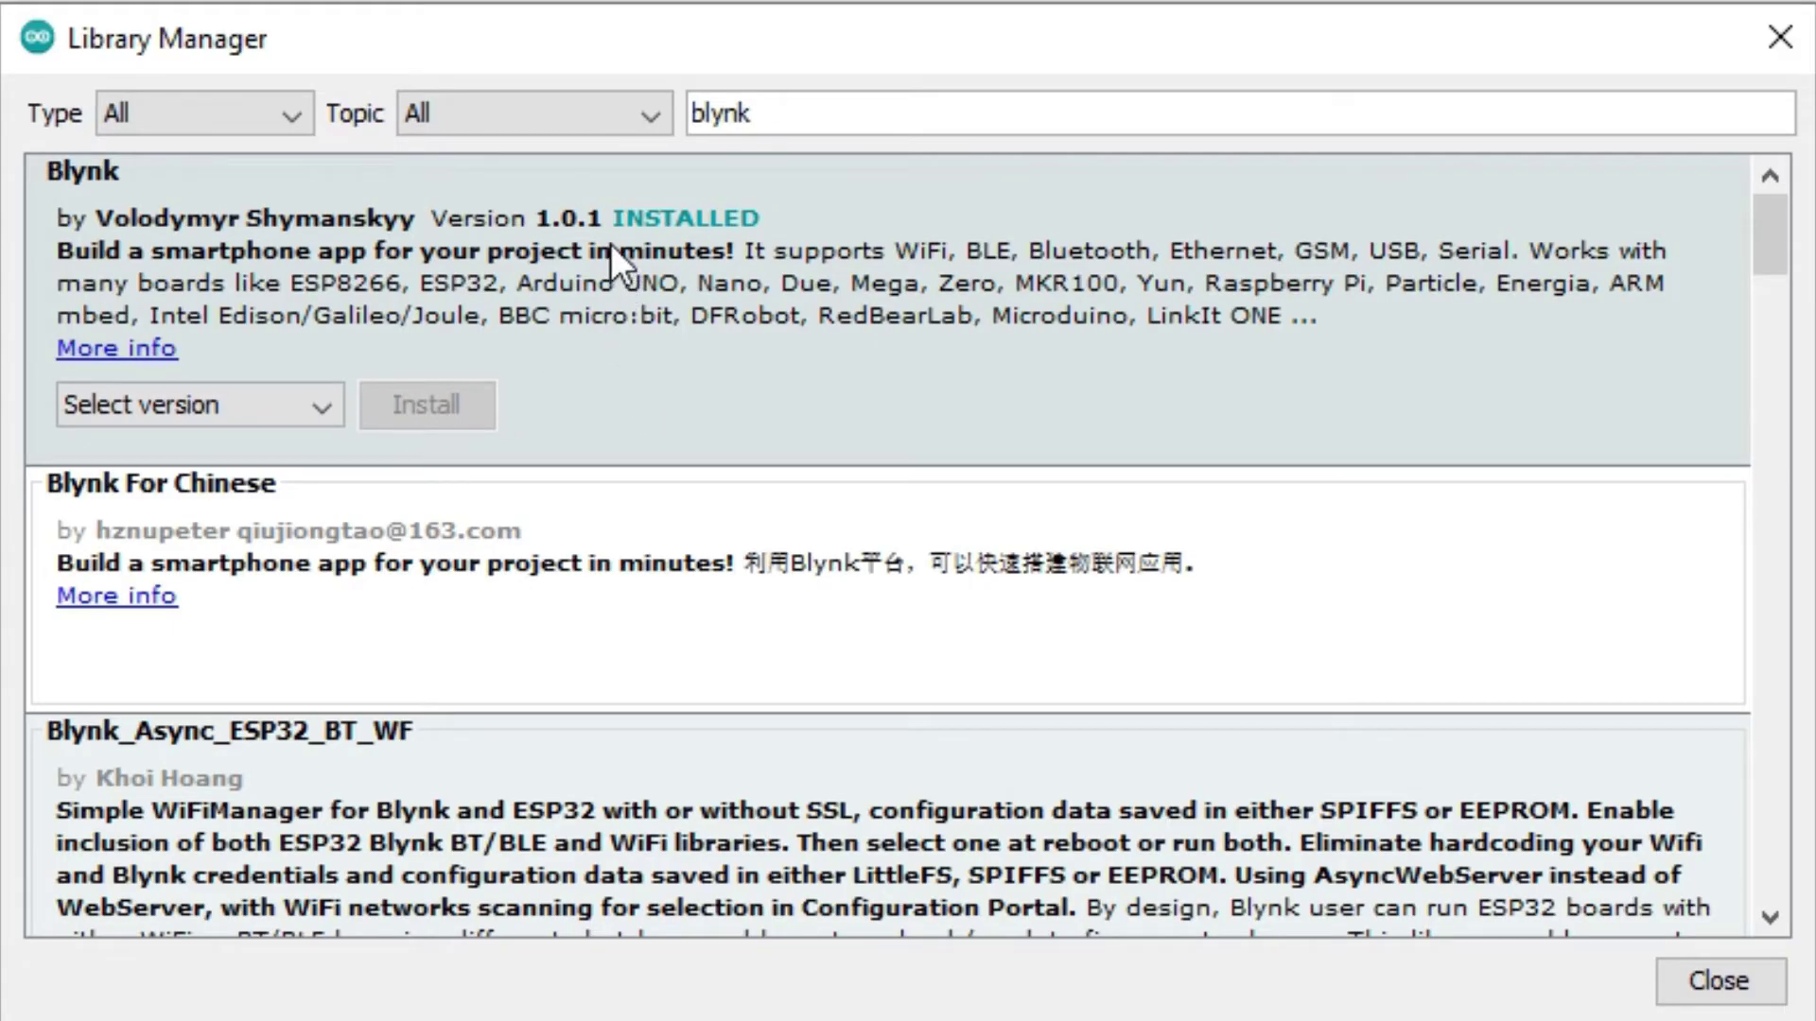
pyautogui.hotkey('ctrl', 'a')
pyautogui.write('dht')
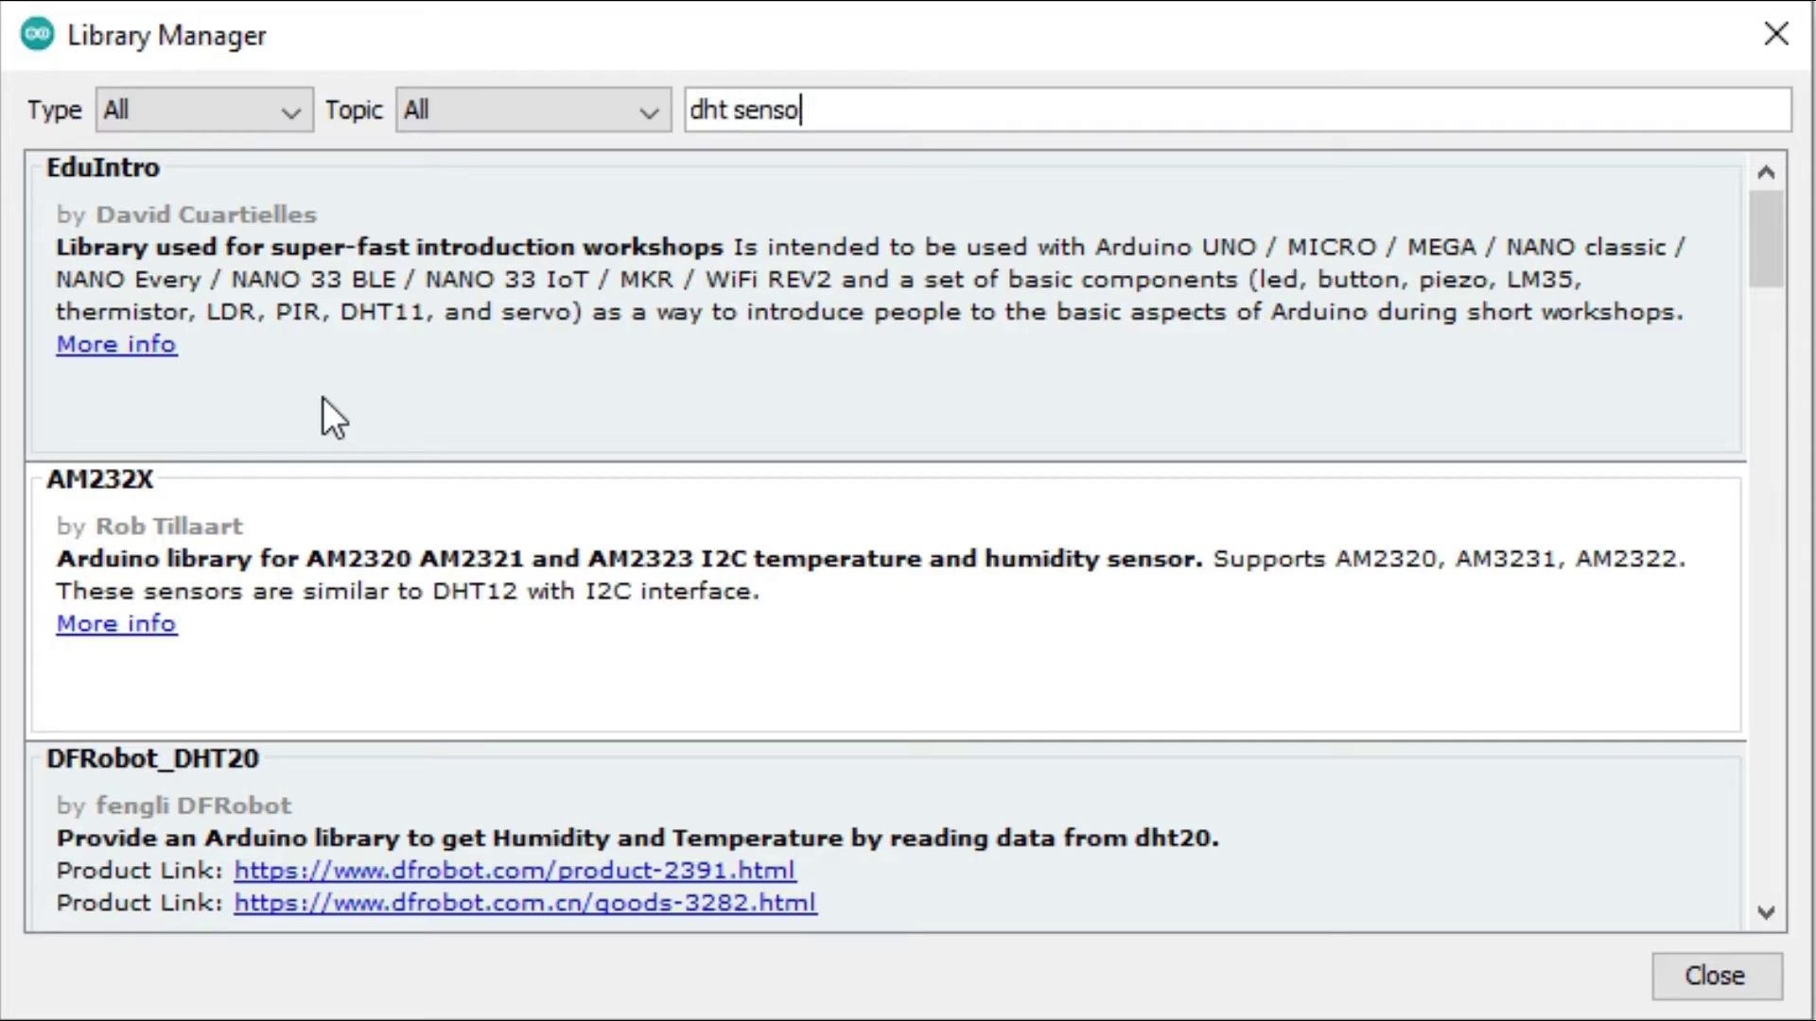
pyautogui.scroll(-3, 322, 397)
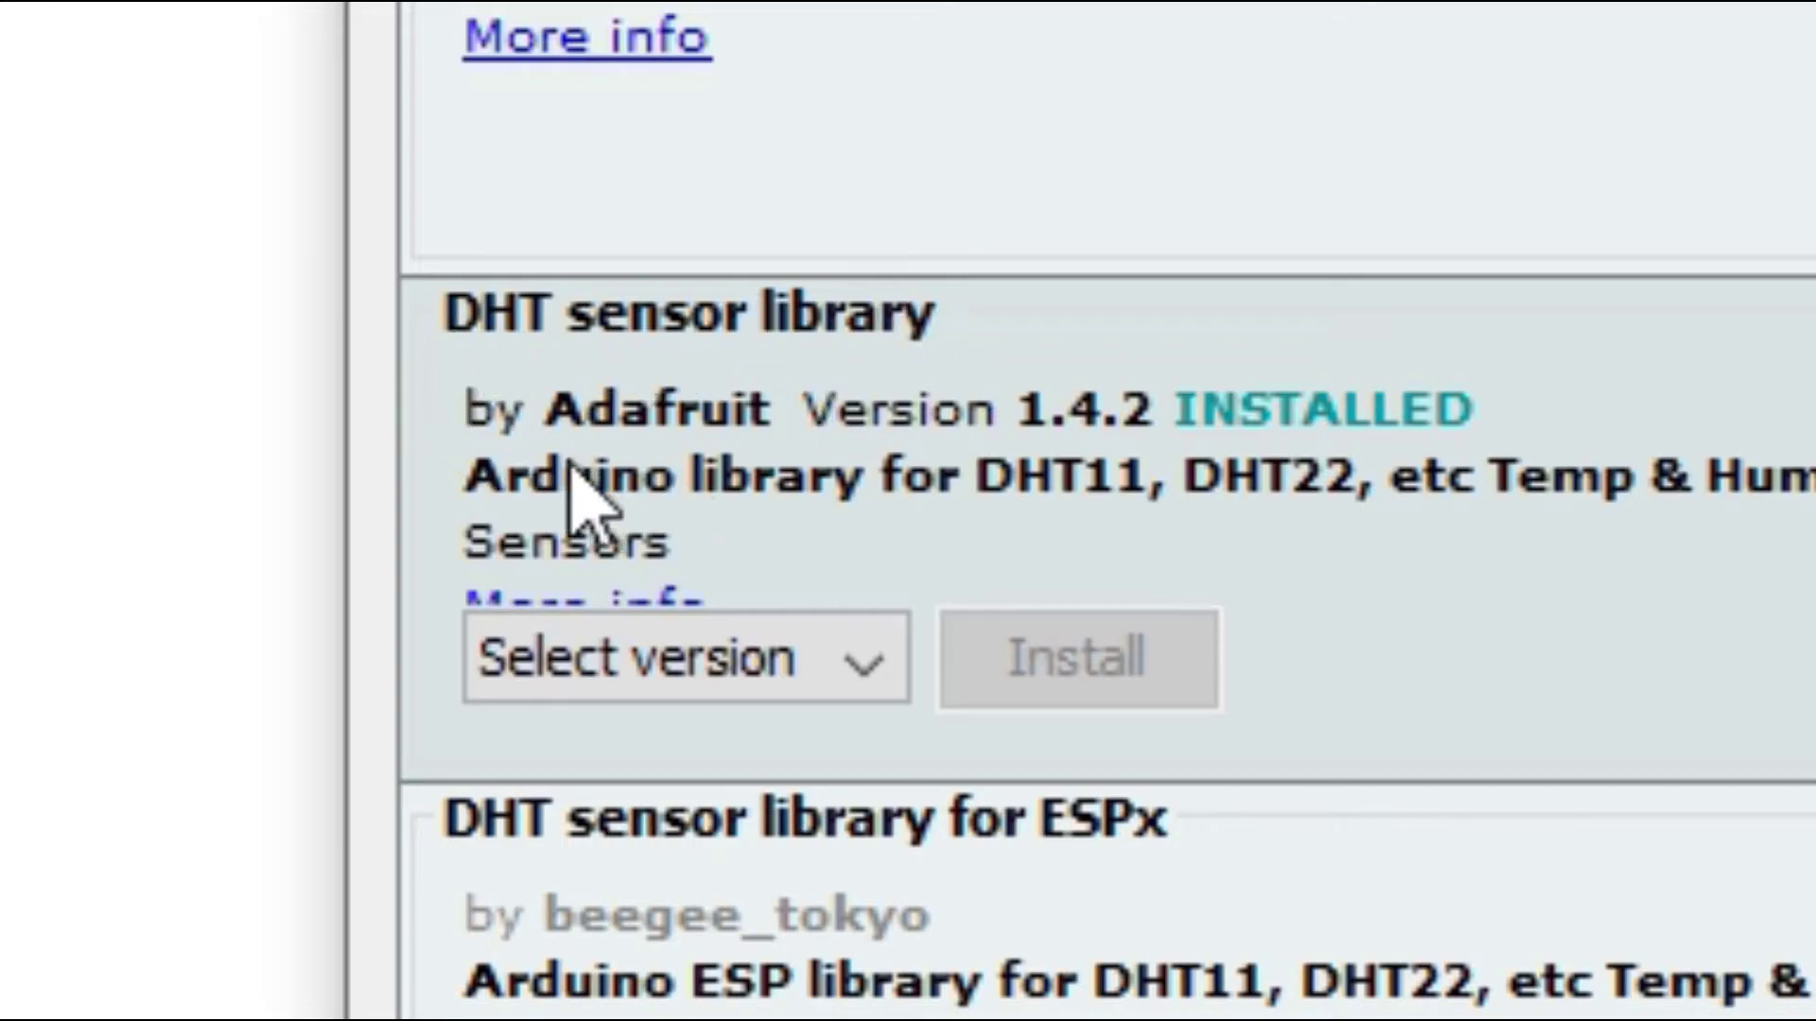
# Search the Library Manager for "bmp085" and look through the matches for the Grove Barometer Sensor library
pyautogui.moveTo(810, 110); pyautogui.dragTo(686, 110)
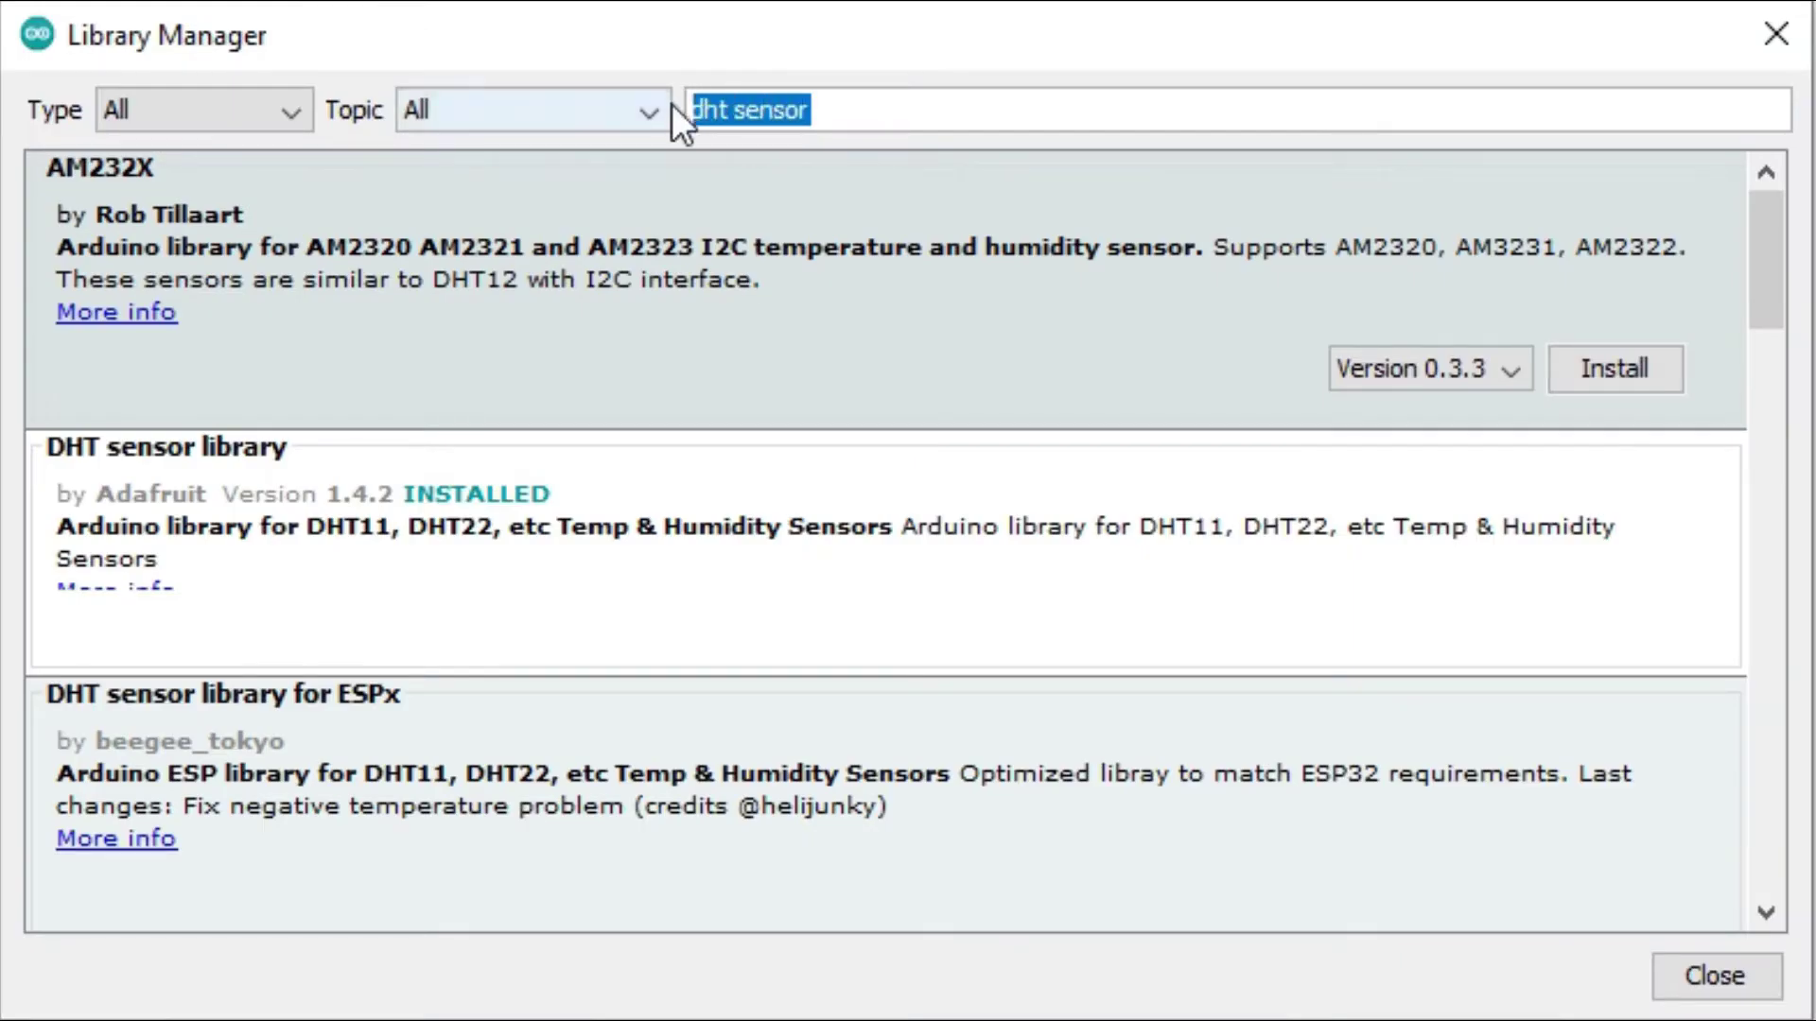
pyautogui.press('BackSpace')
pyautogui.write('bmp')
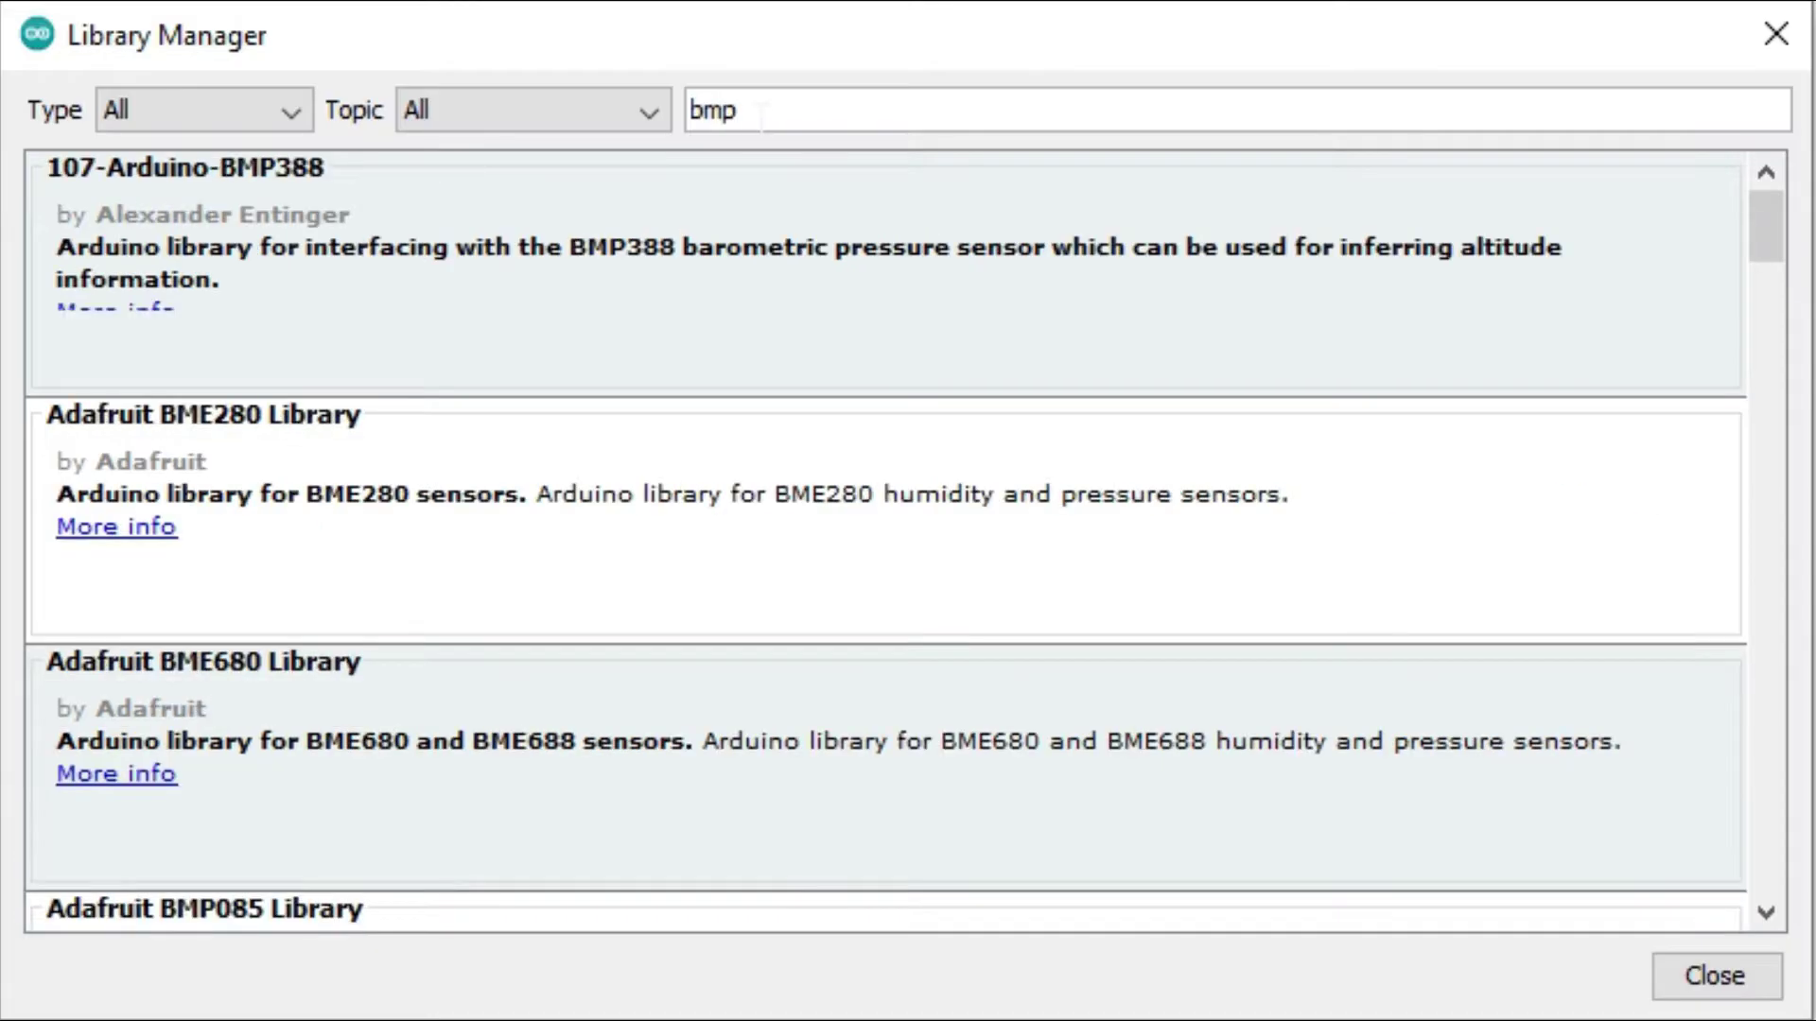
pyautogui.write('085')
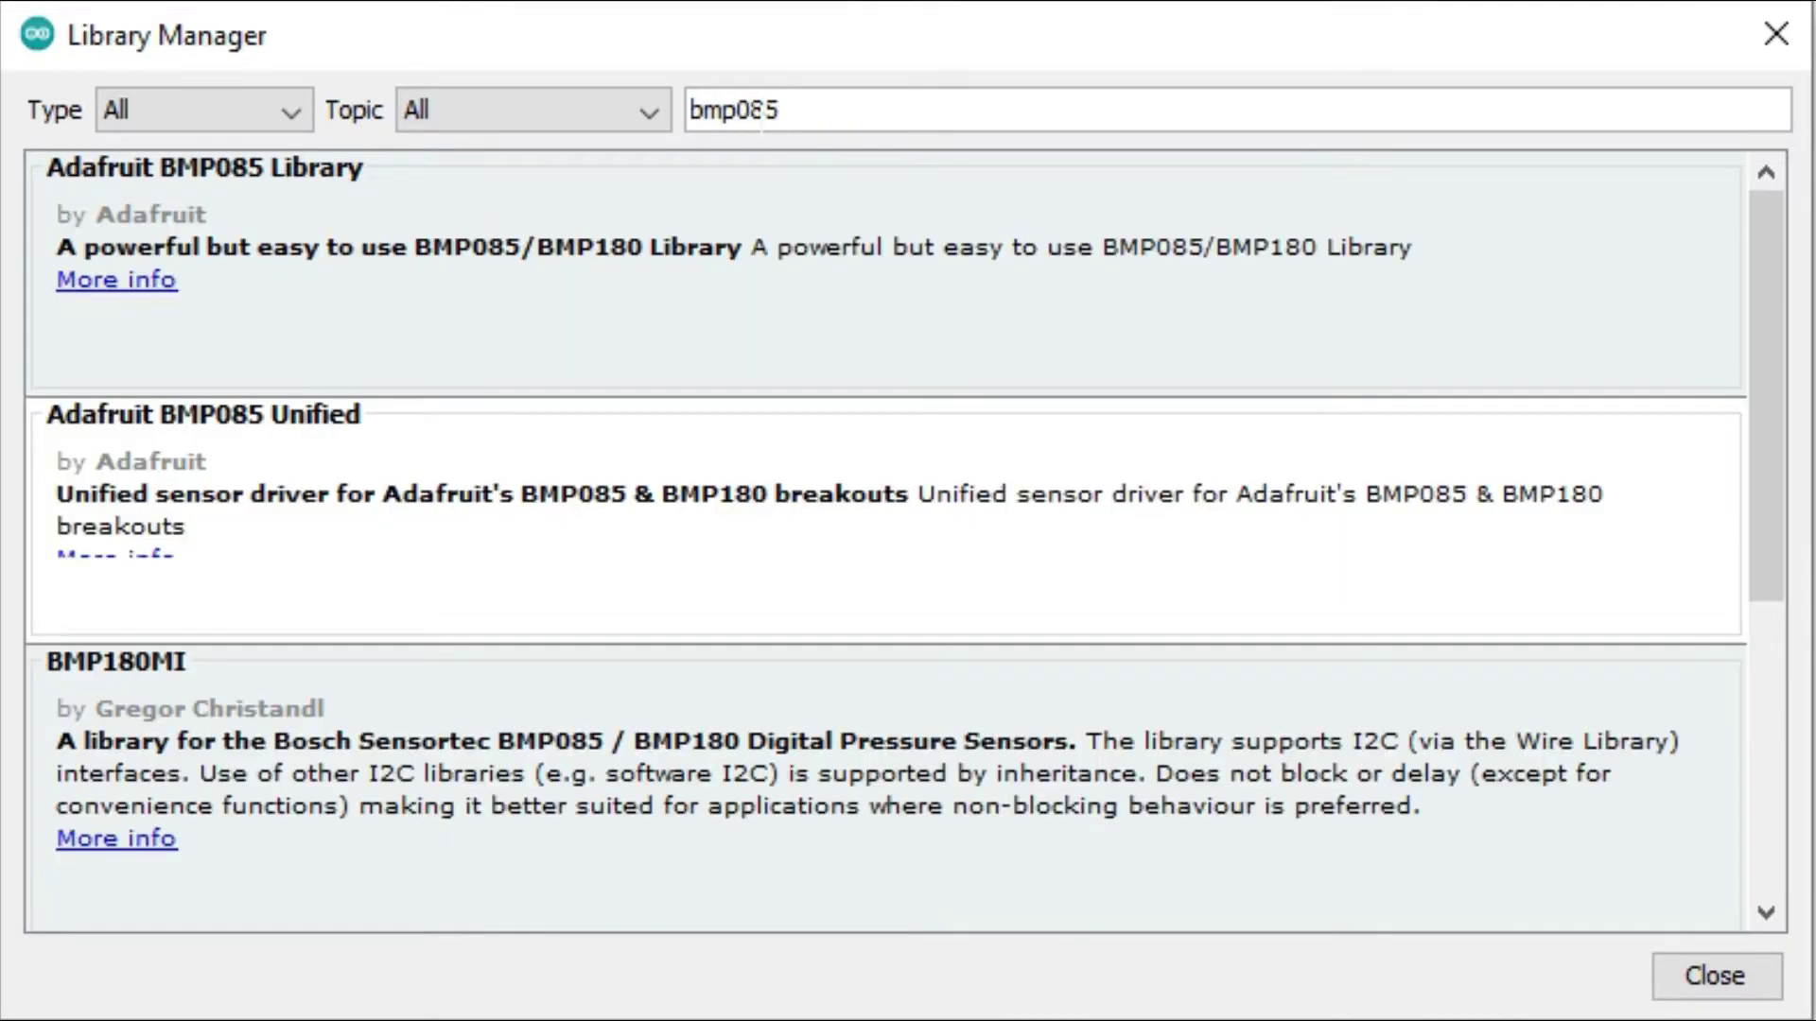
pyautogui.scroll(-5, 609, 707)
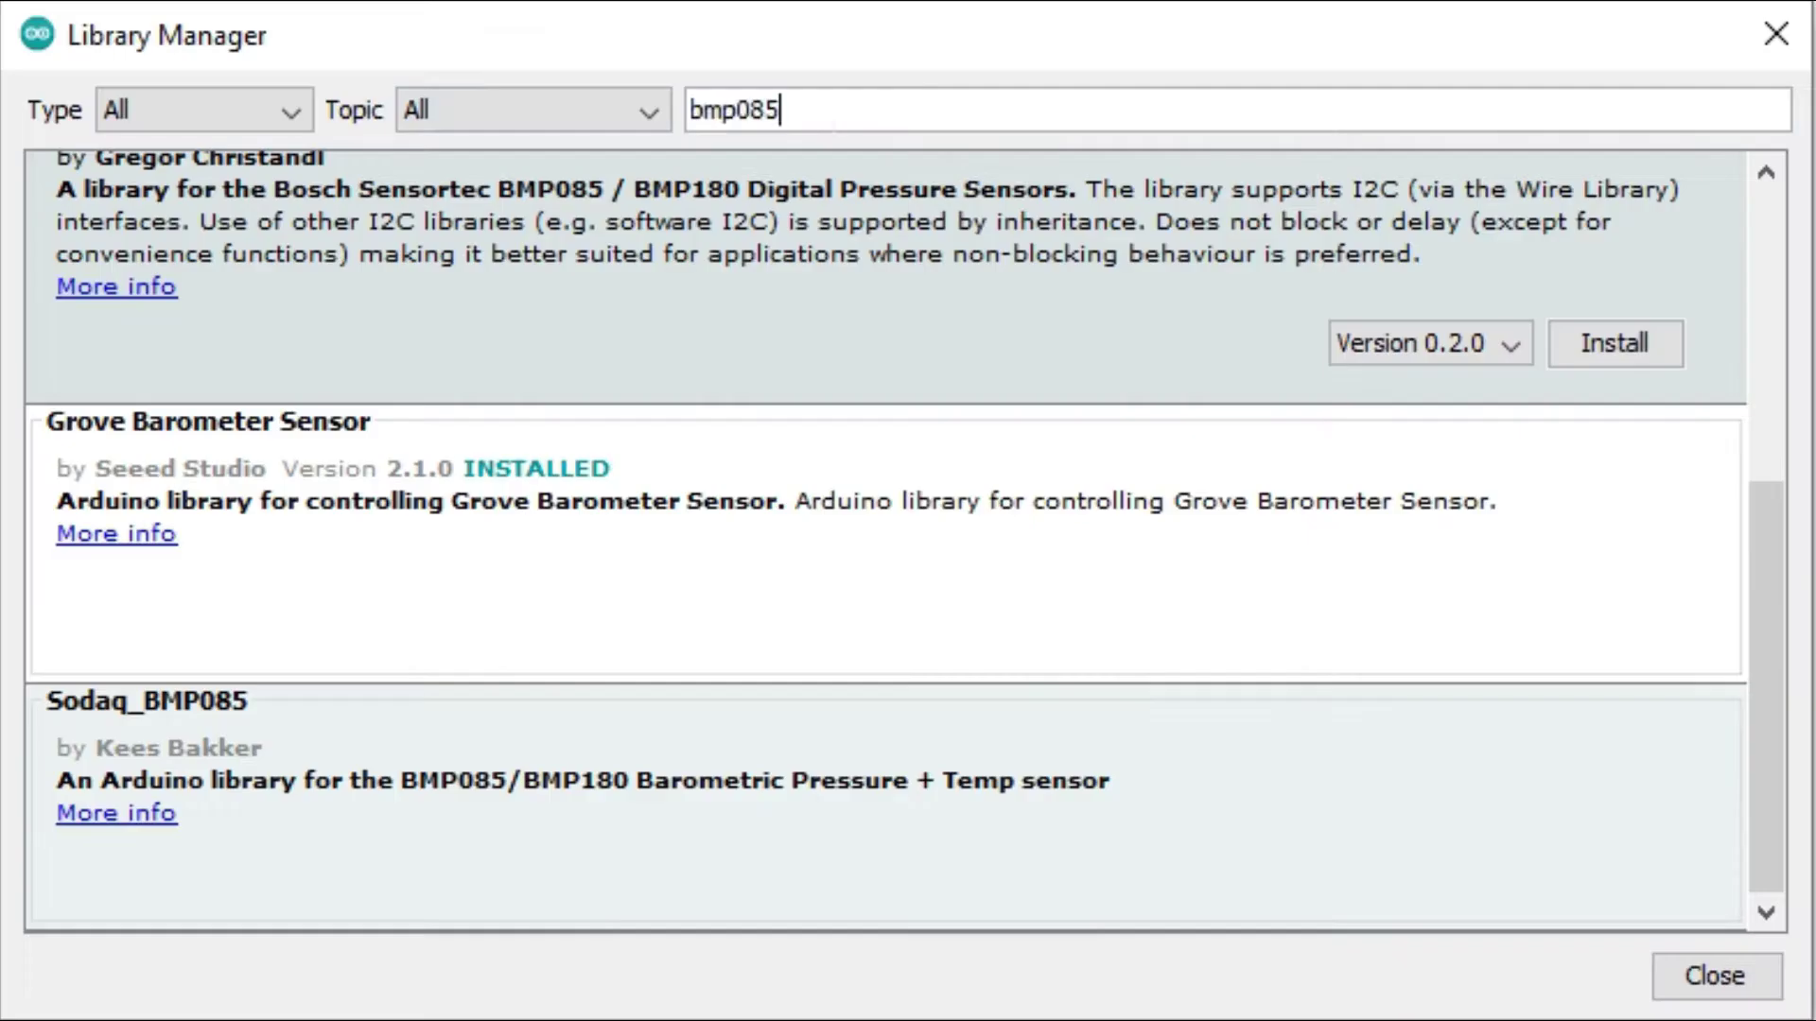
# Search the Library Manager for "sunlight sensor", check the Grove - Sunlight Sensor library, and close the manager
pyautogui.hotkey('ctrl', 'a')
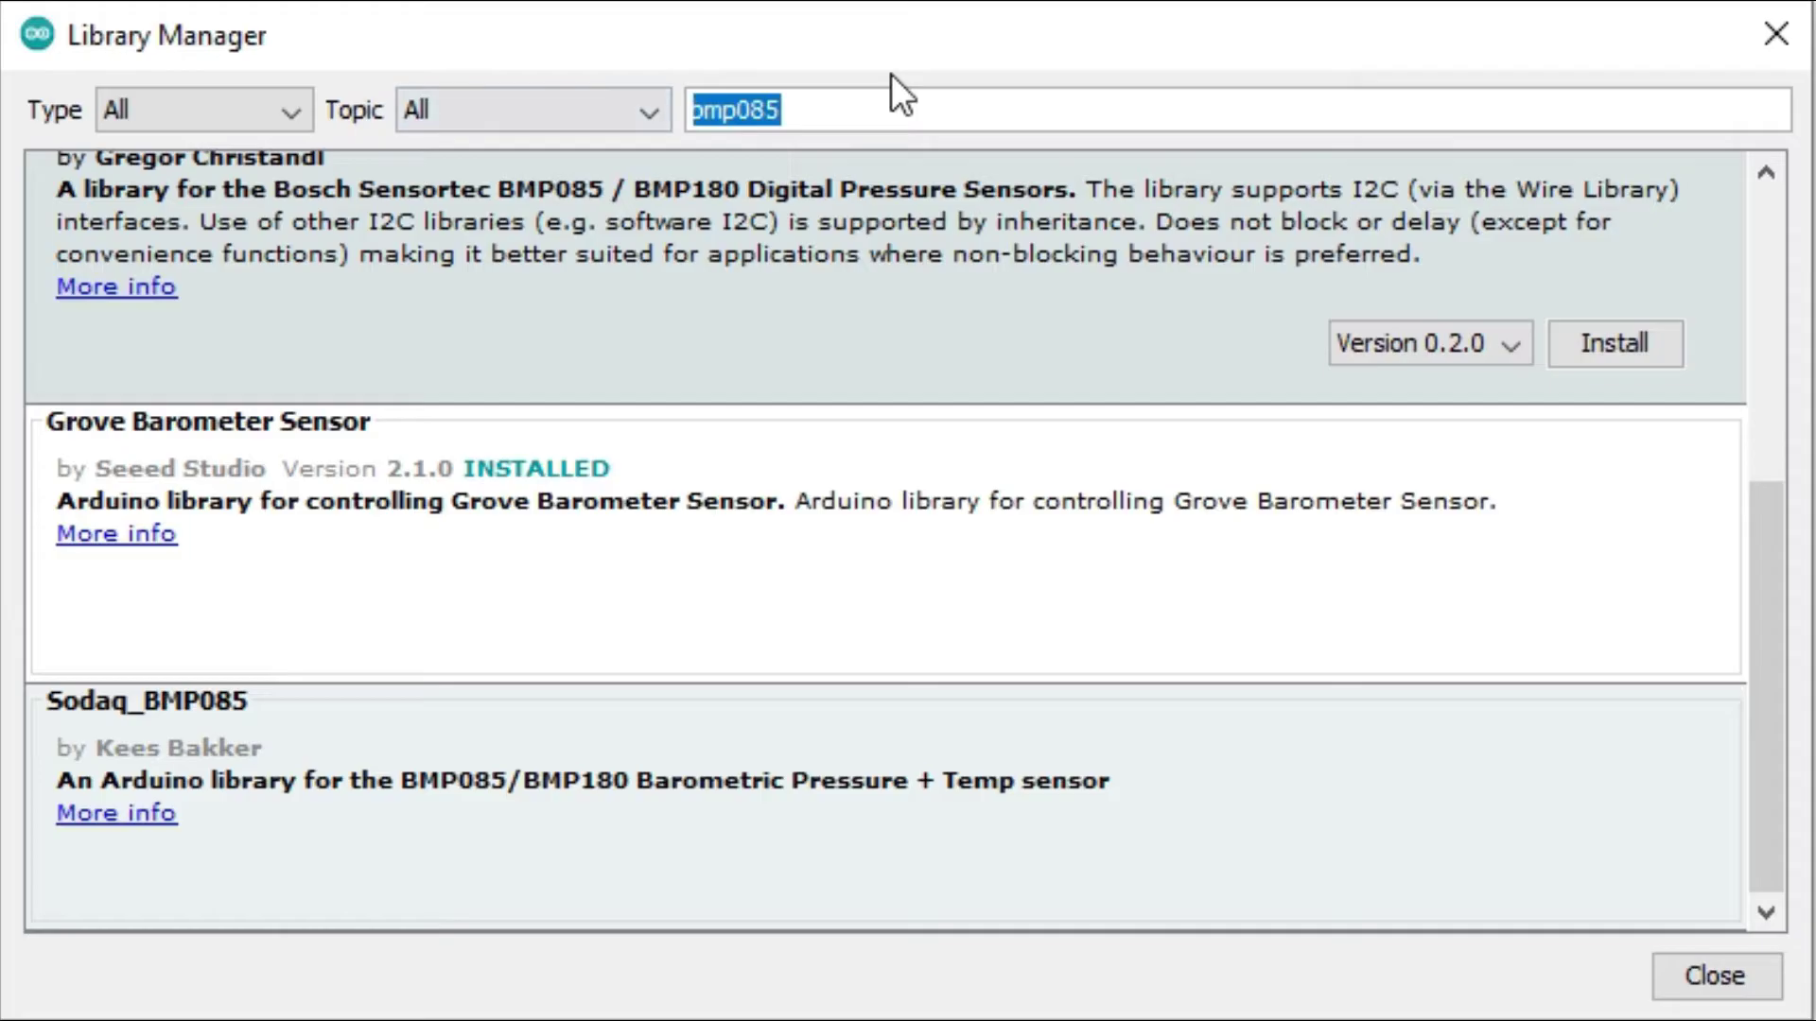
pyautogui.press('BackSpace')
pyautogui.write('sunlight ')
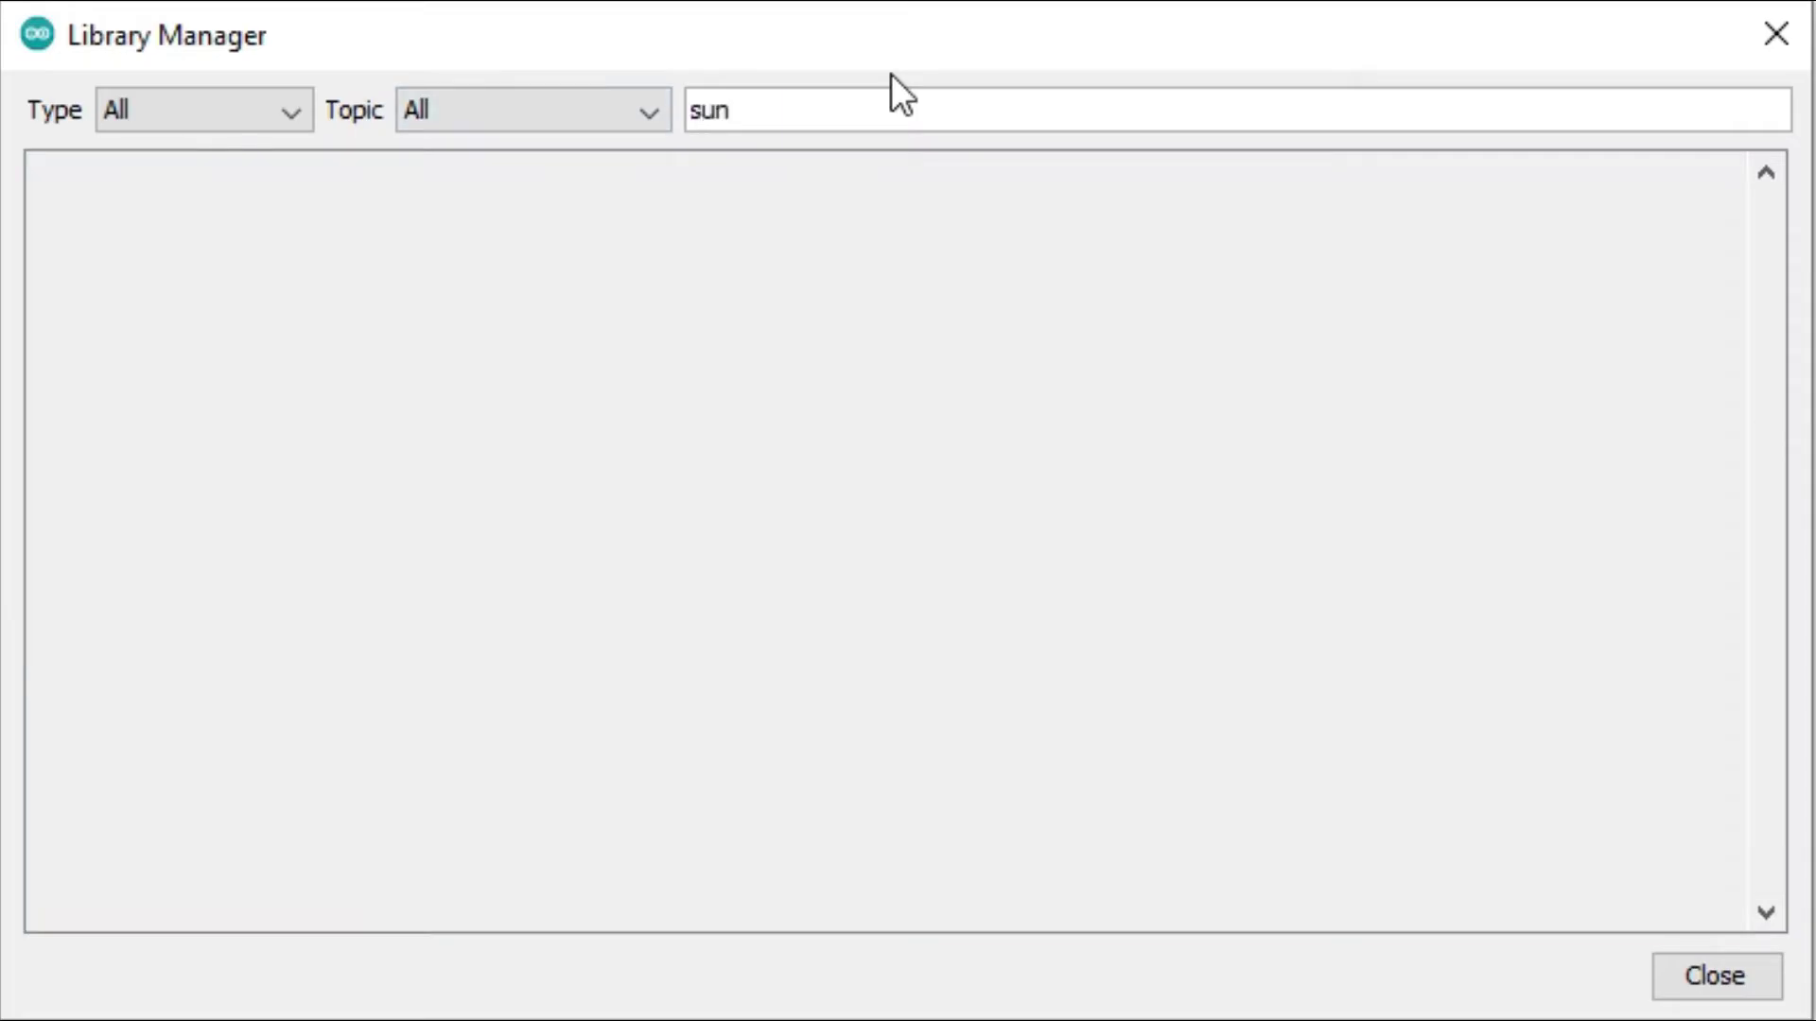
pyautogui.write('sensor')
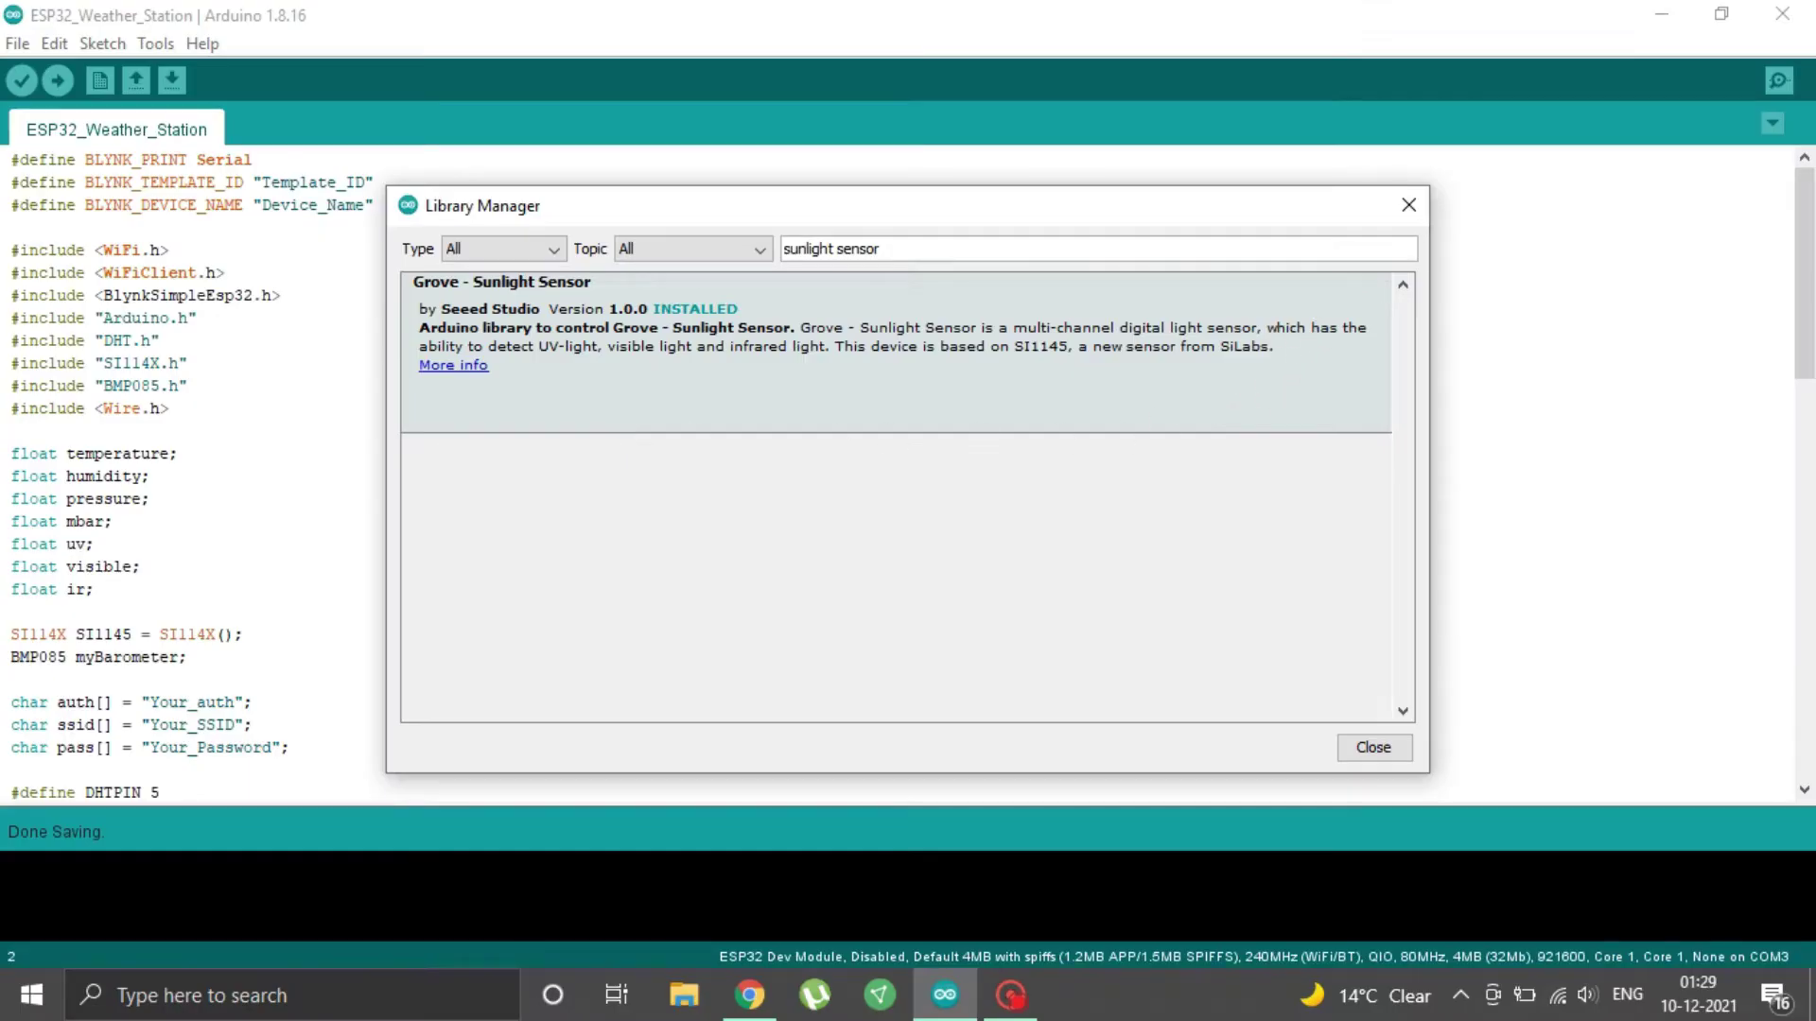
pyautogui.click(1409, 206)
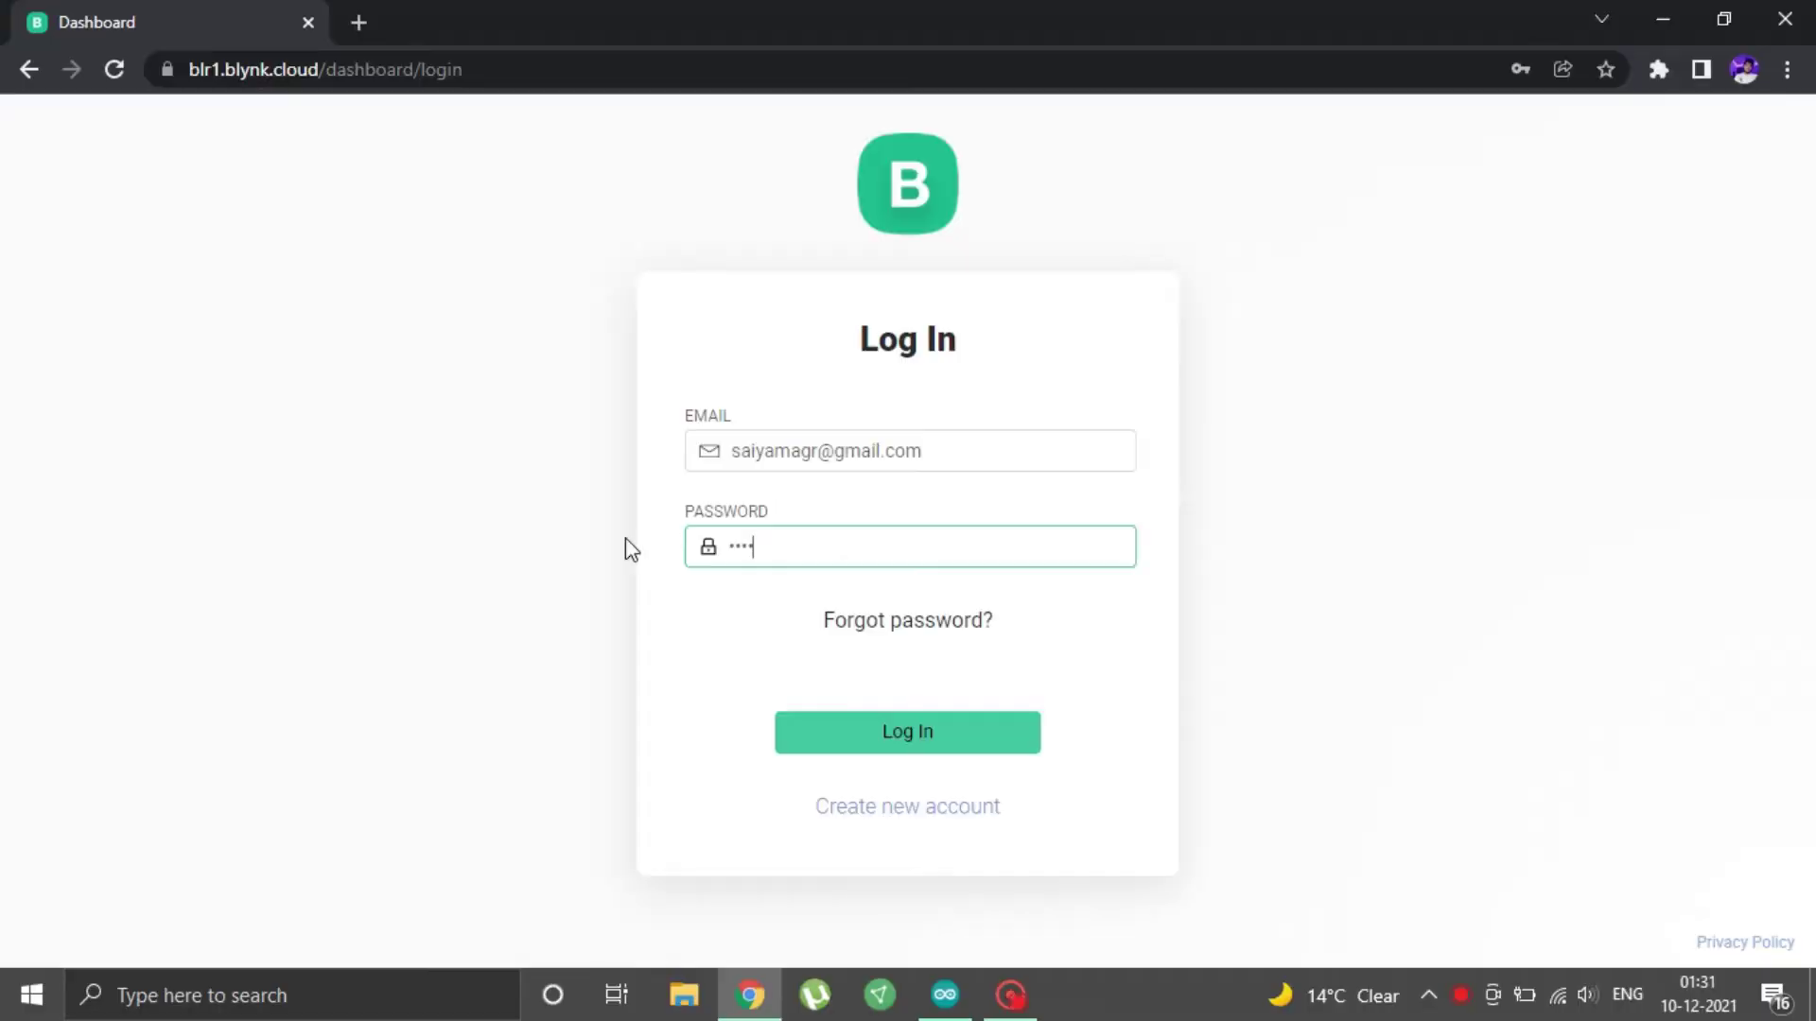
# Switch to the Blynk login page in the browser and log in with the account password
pyautogui.write('•••••')
pyautogui.click(888, 739)
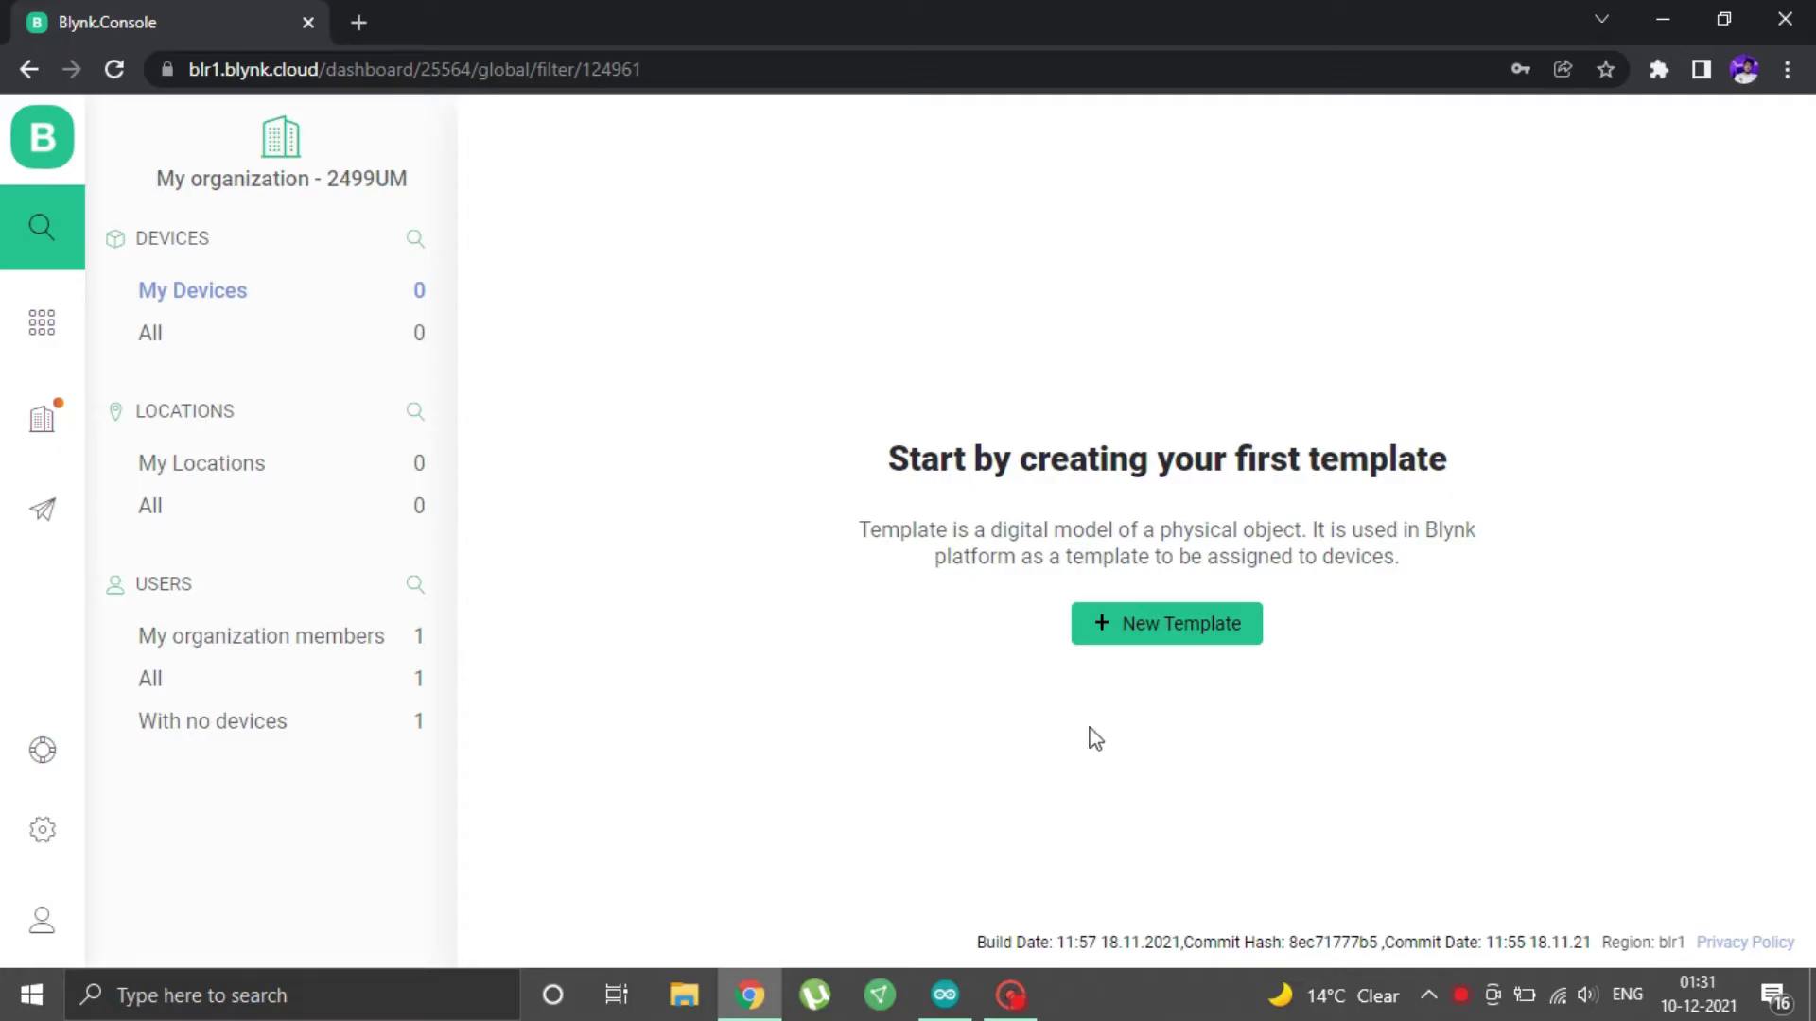
# Create a new template named Weather Station with ESP32 hardware and the WiFi connection type
pyautogui.click(1144, 632)
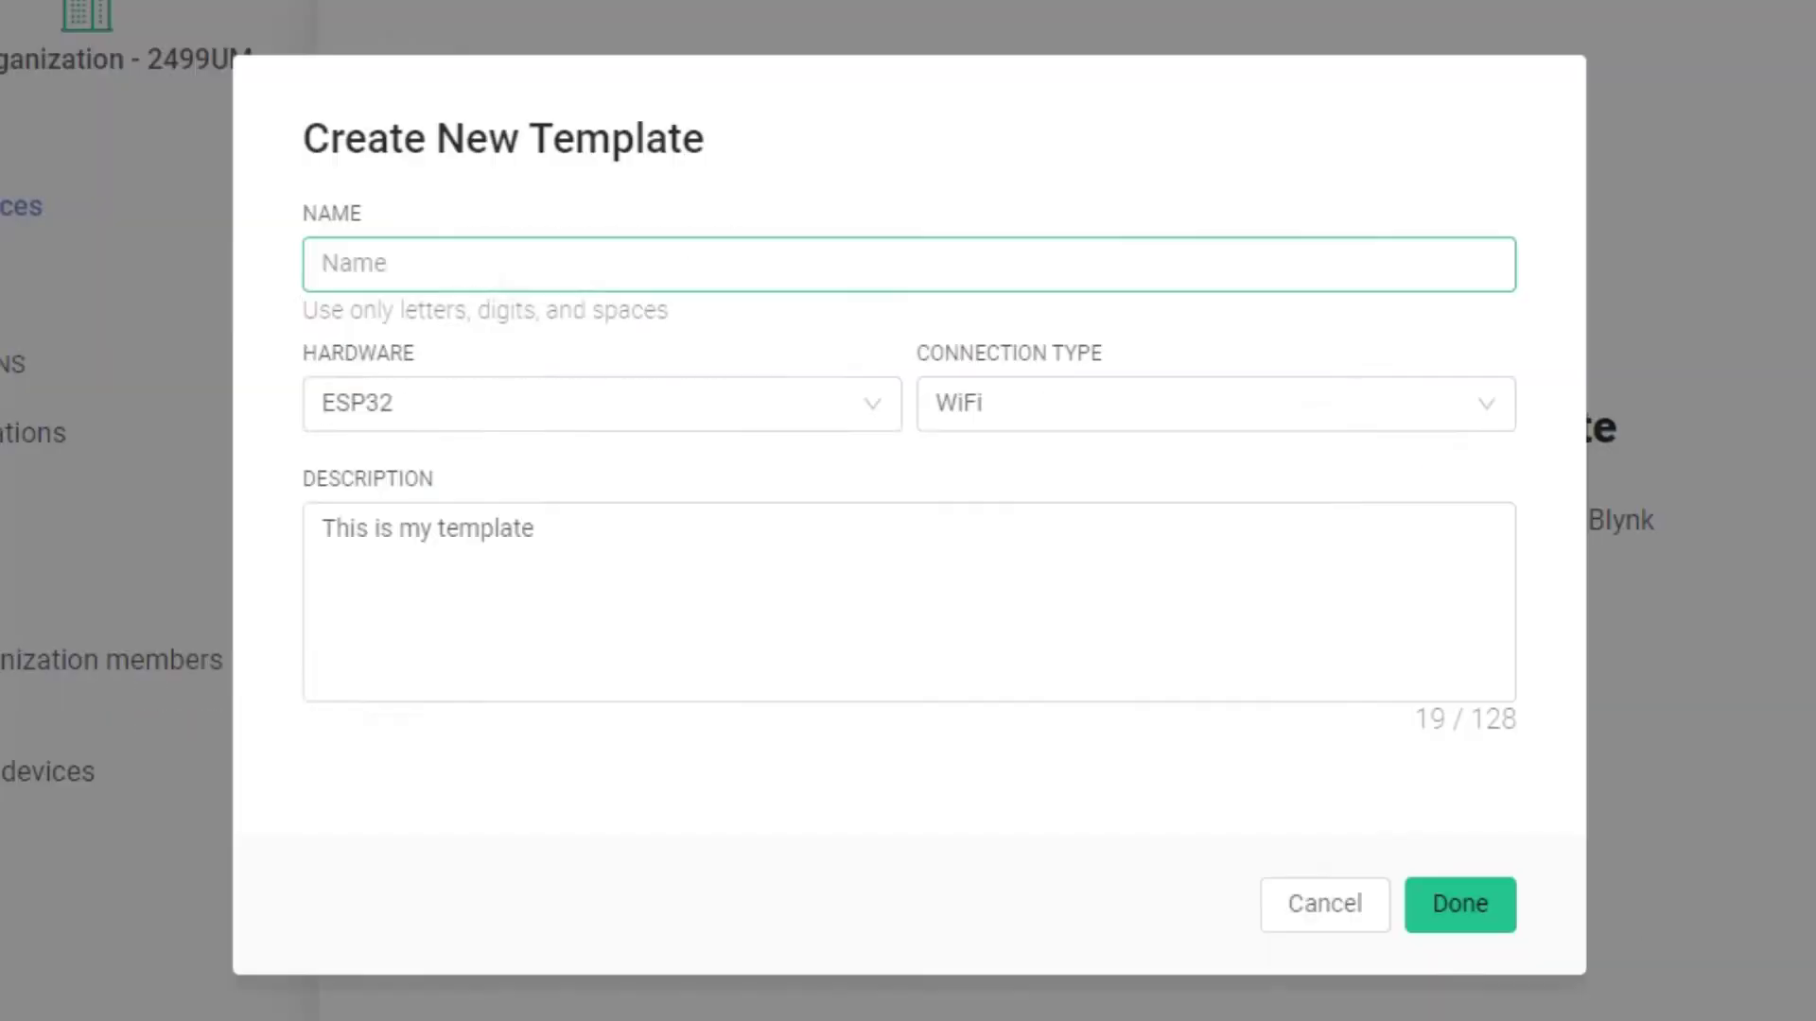
pyautogui.write('Wea')
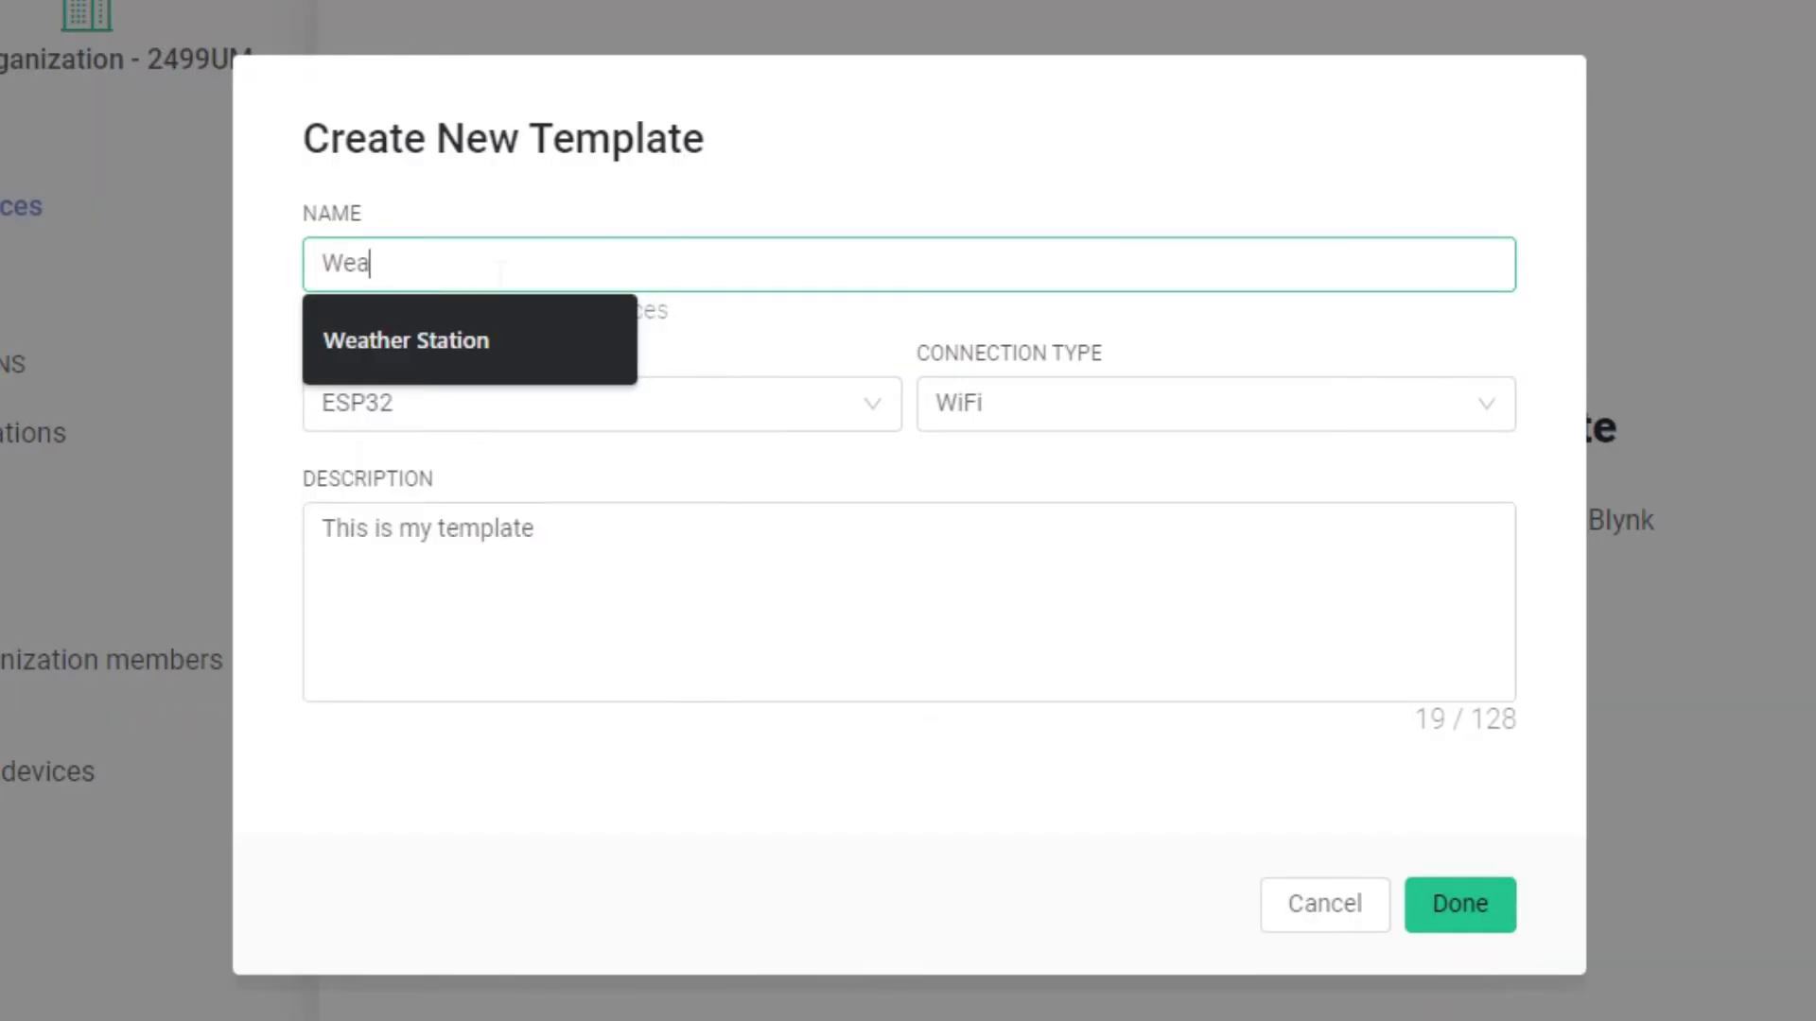
pyautogui.press('Down')
pyautogui.press('Return')
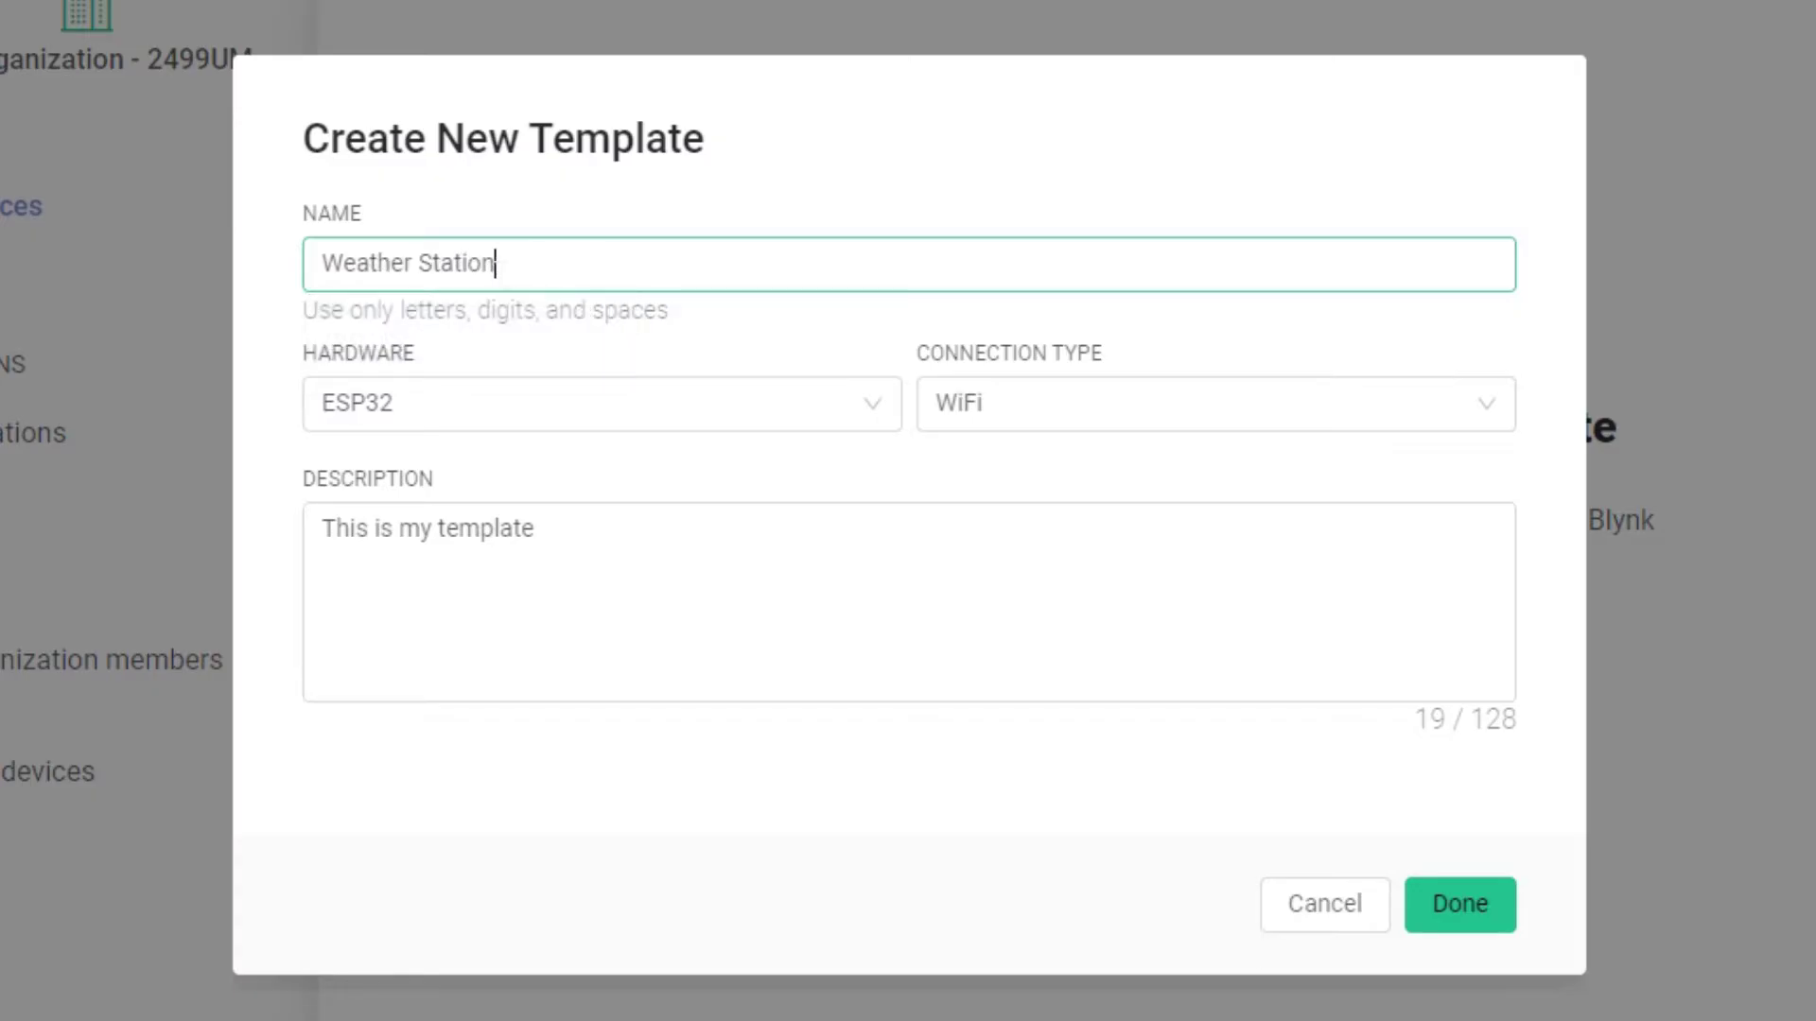
pyautogui.click(554, 388)
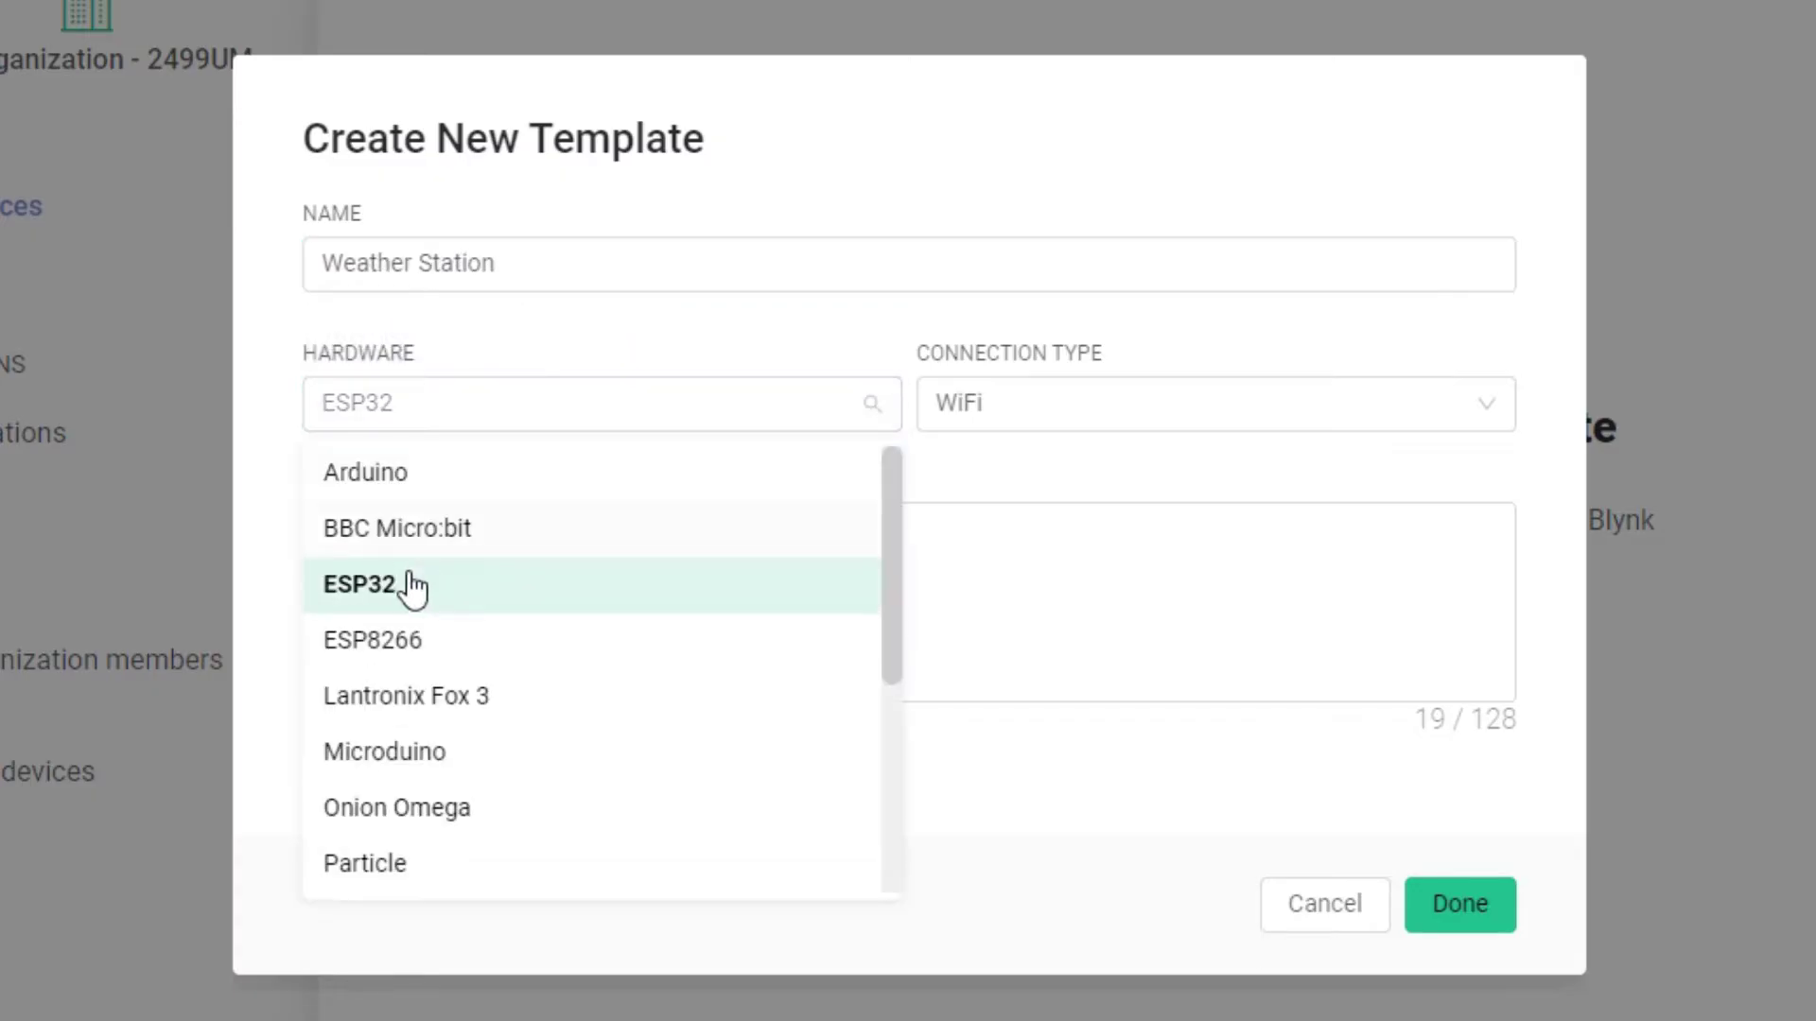
pyautogui.click(1021, 511)
pyautogui.click(1016, 405)
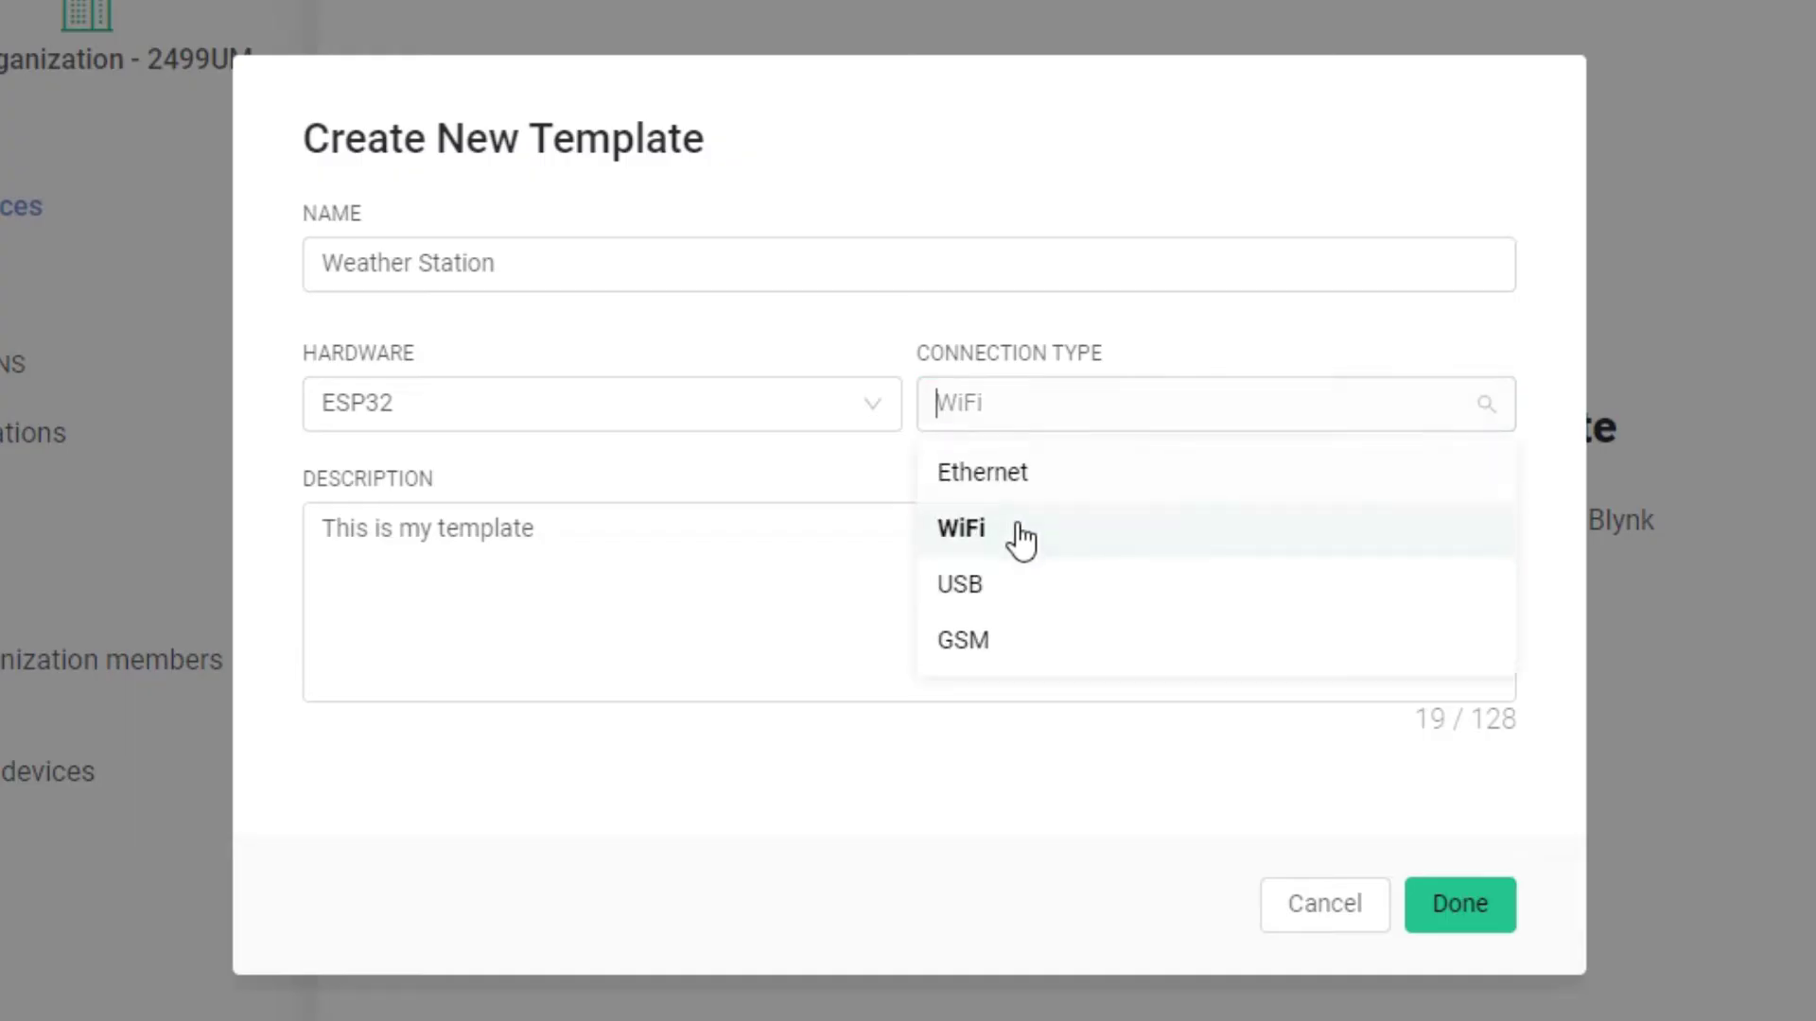
pyautogui.click(1015, 535)
pyautogui.click(1458, 907)
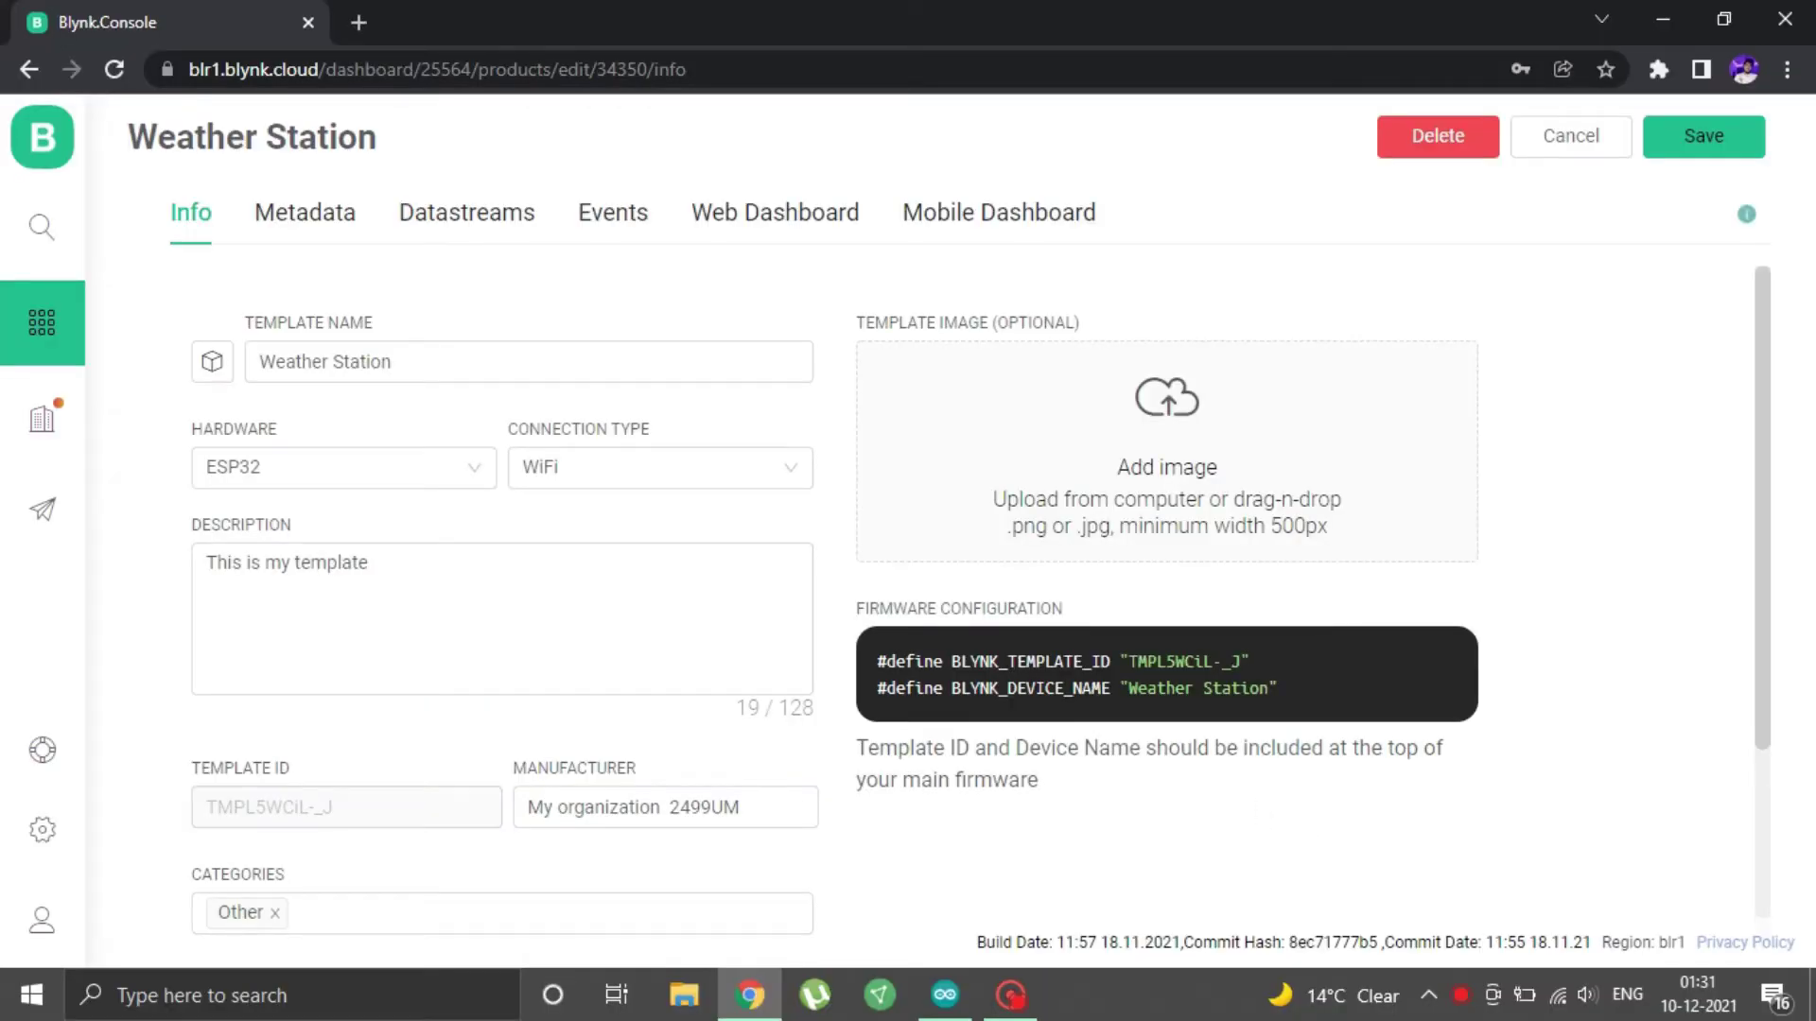
# Start a new virtual pin datastream in the Weather Station template, named Temperature and assigned to pin V0
pyautogui.scroll(-1, 1115, 555)
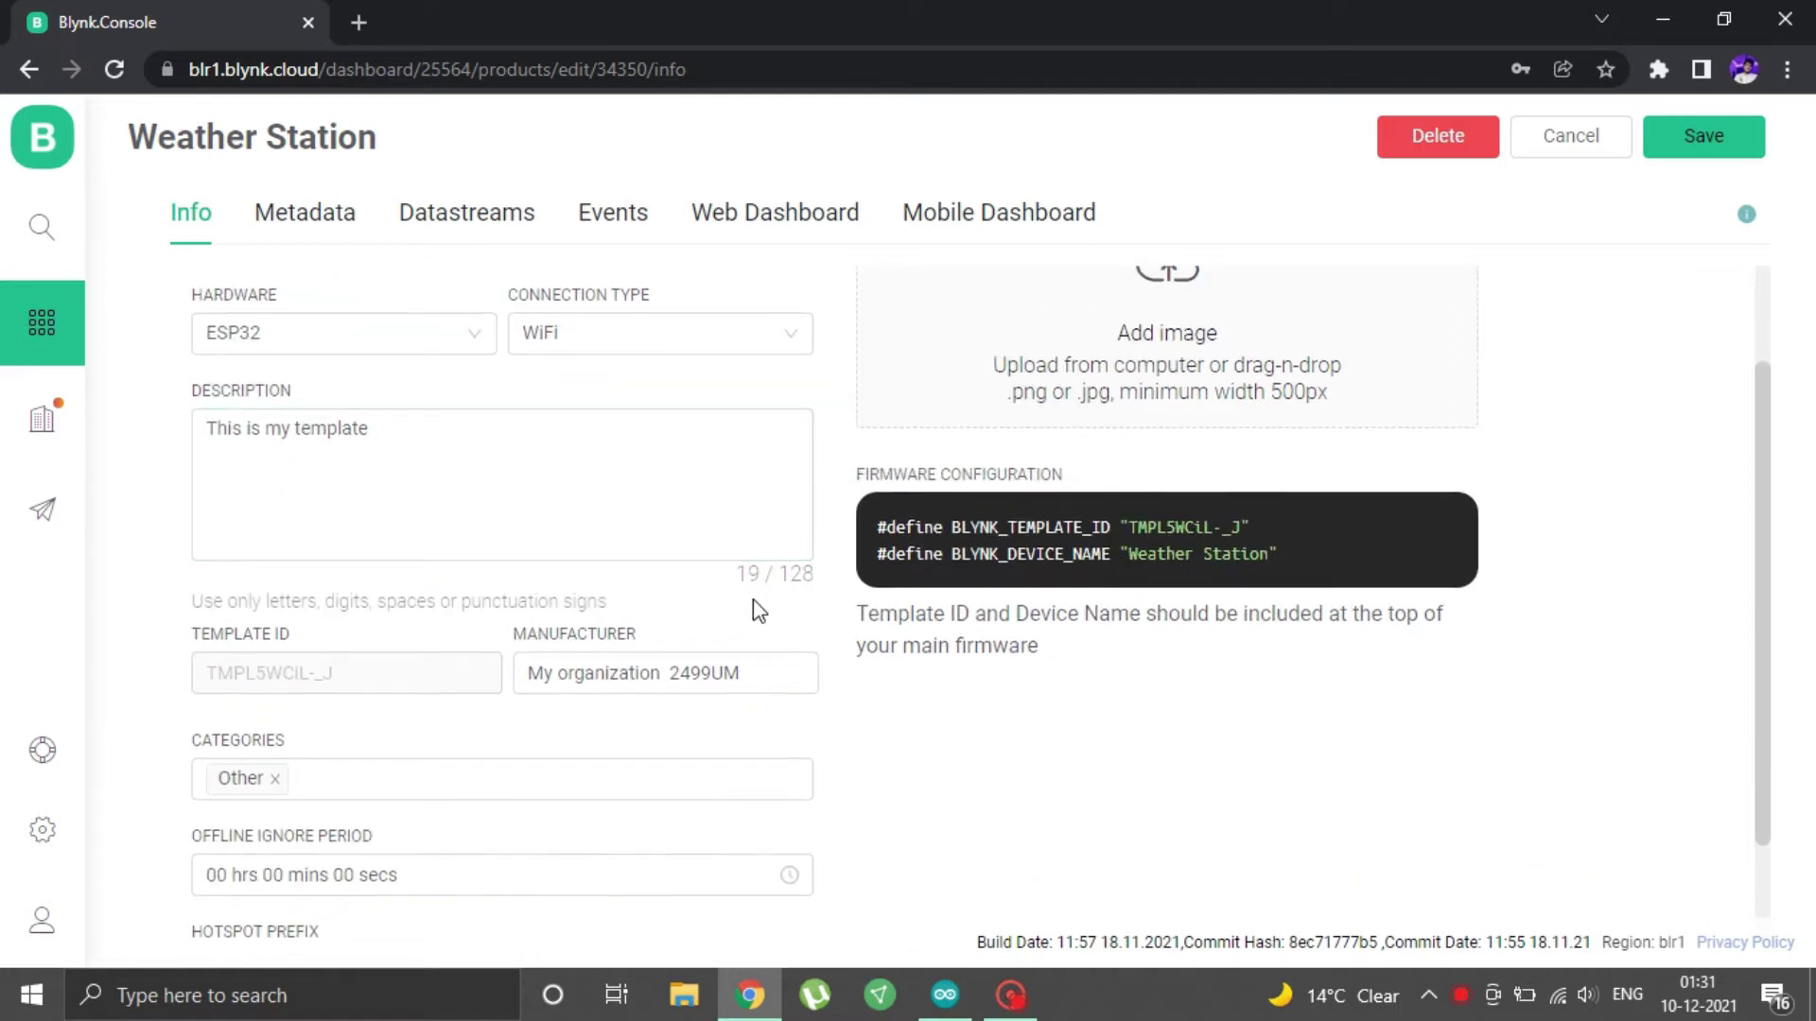
pyautogui.scroll(-1, 759, 610)
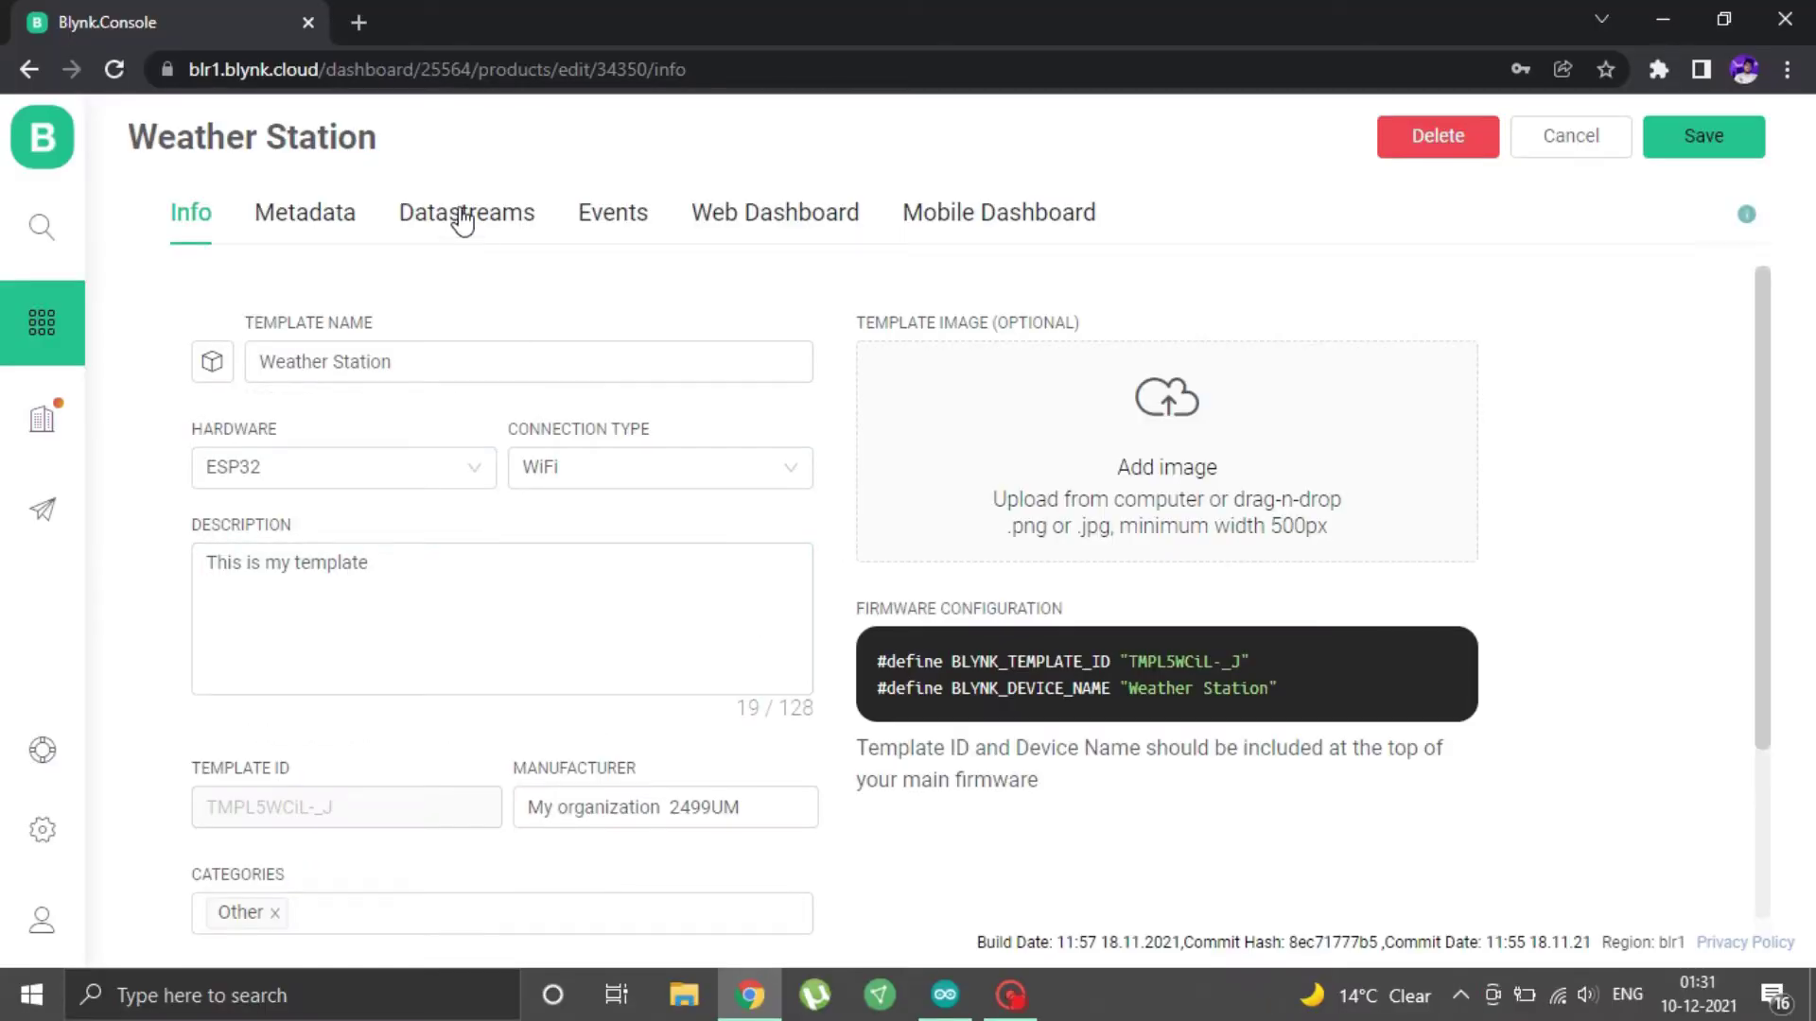
pyautogui.click(458, 214)
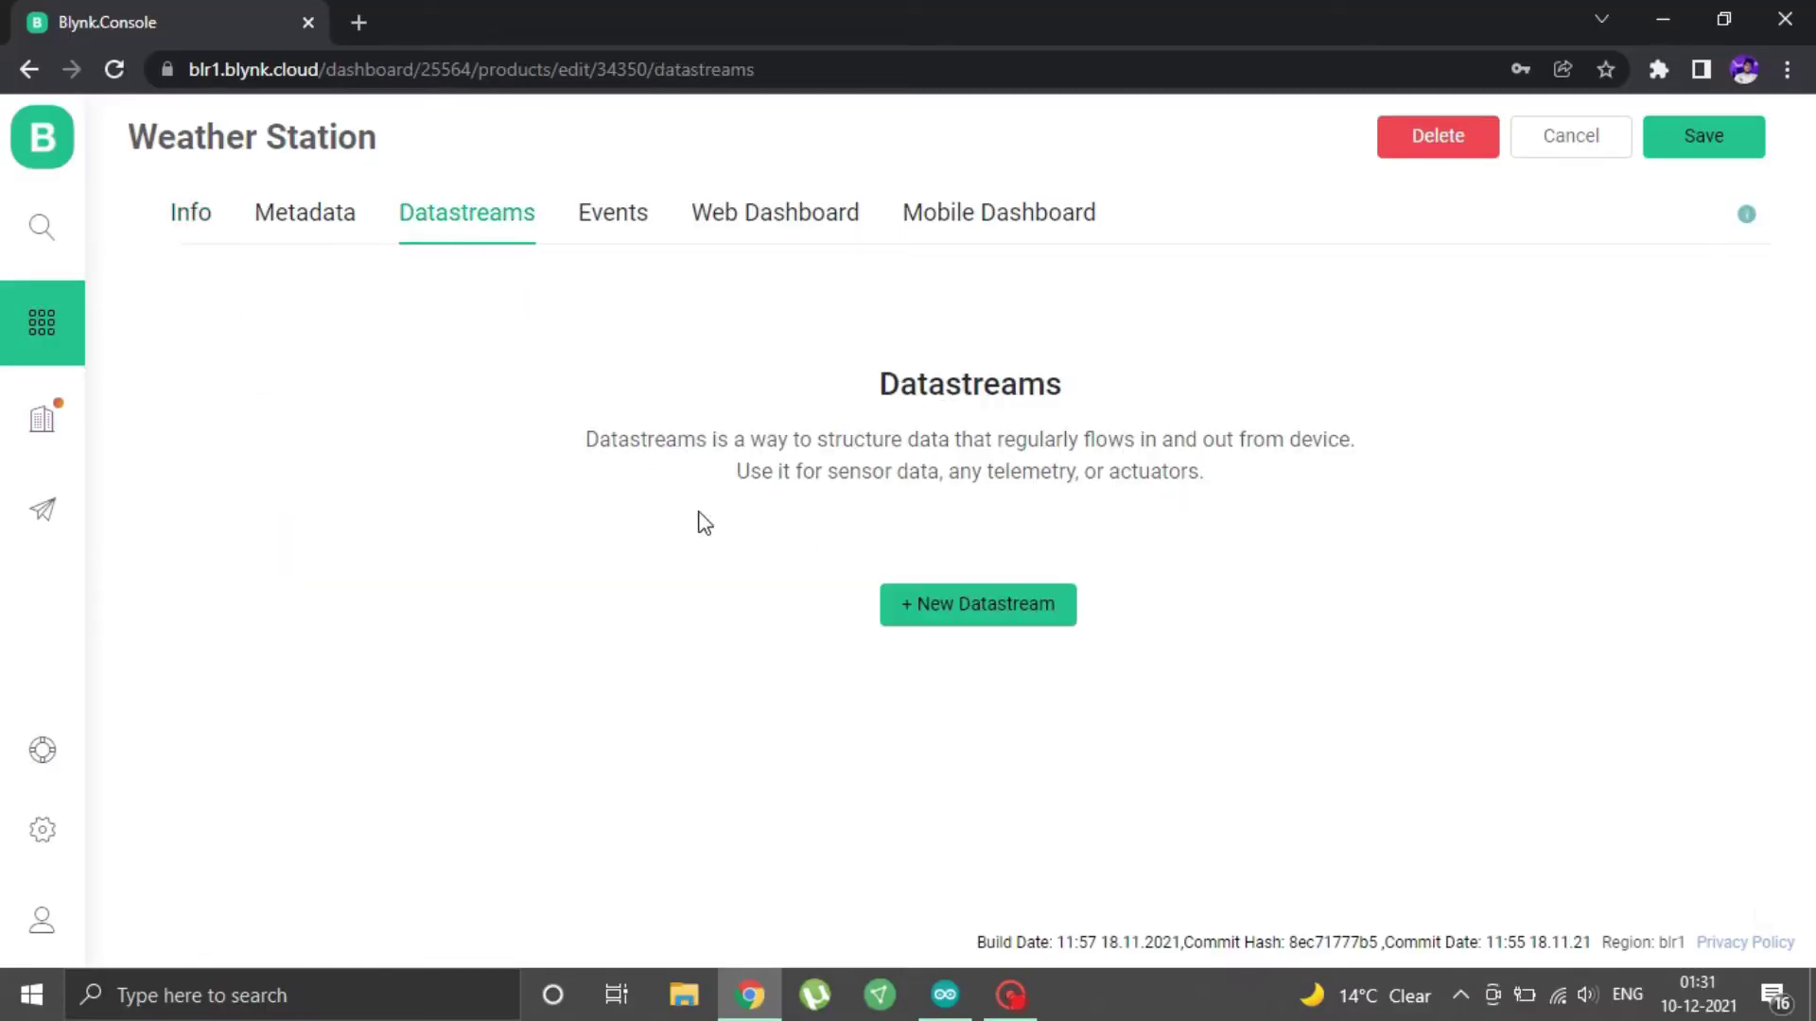
pyautogui.click(940, 619)
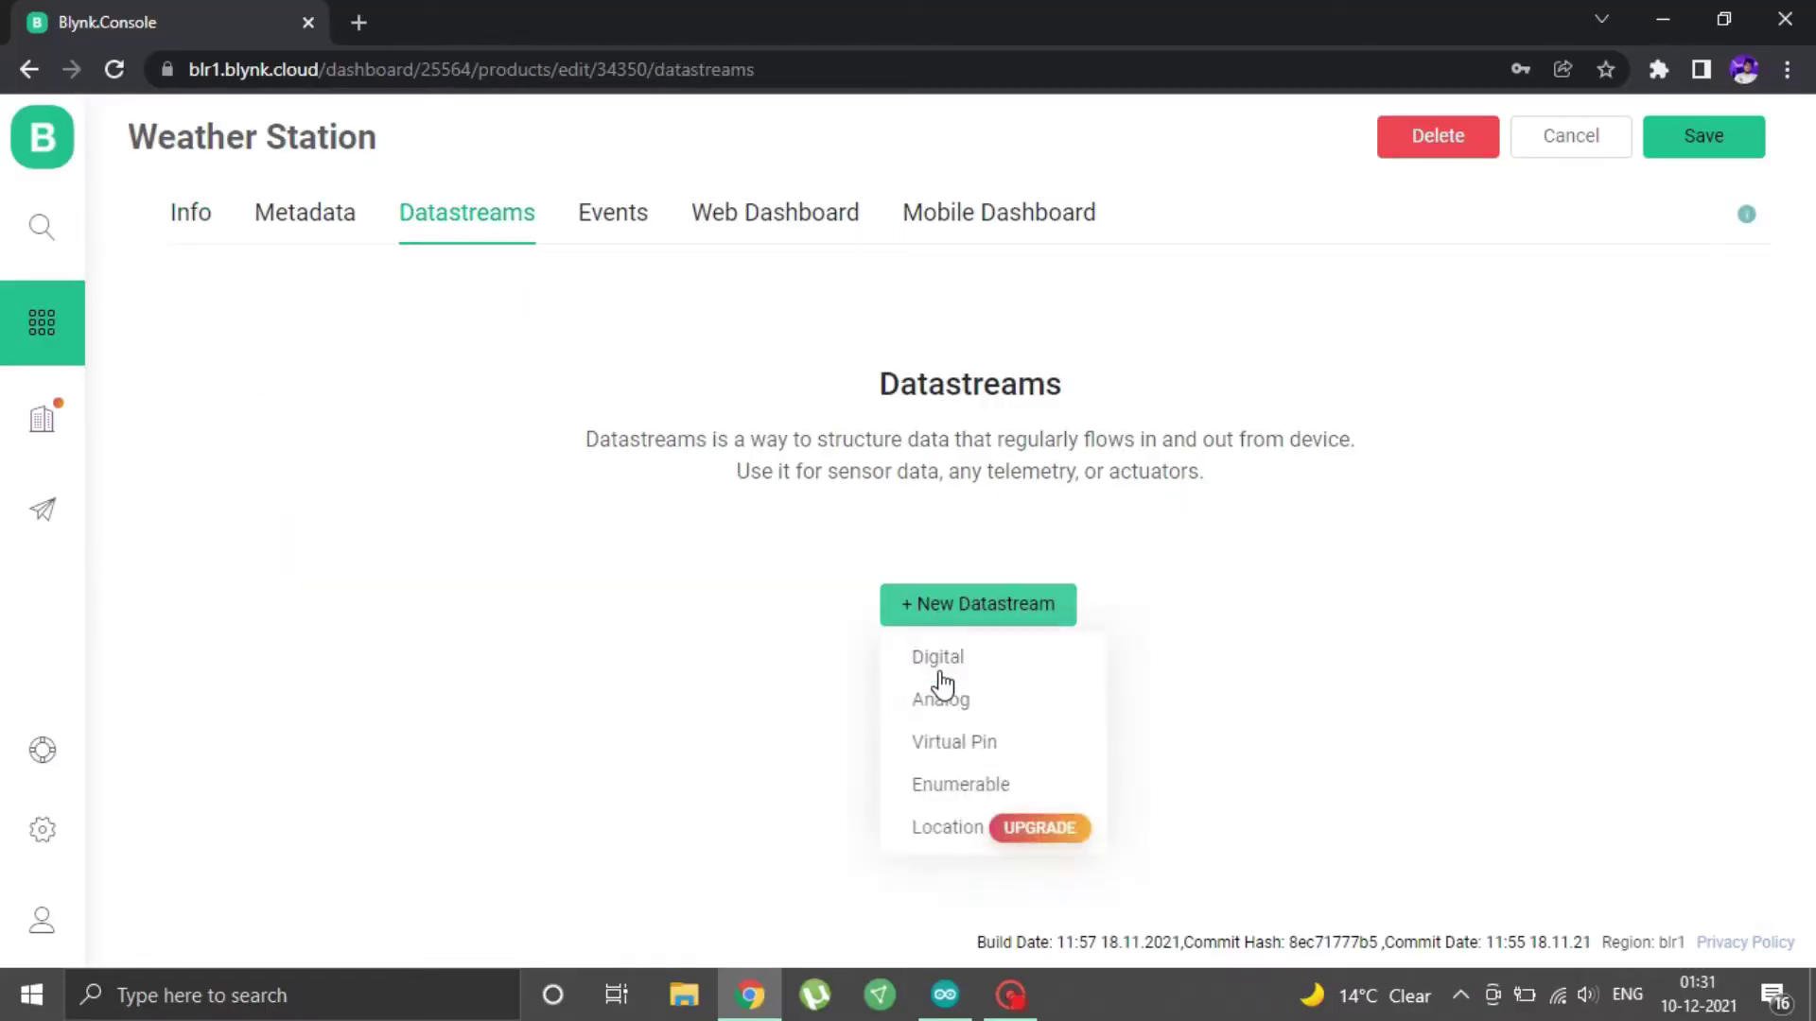
pyautogui.click(943, 747)
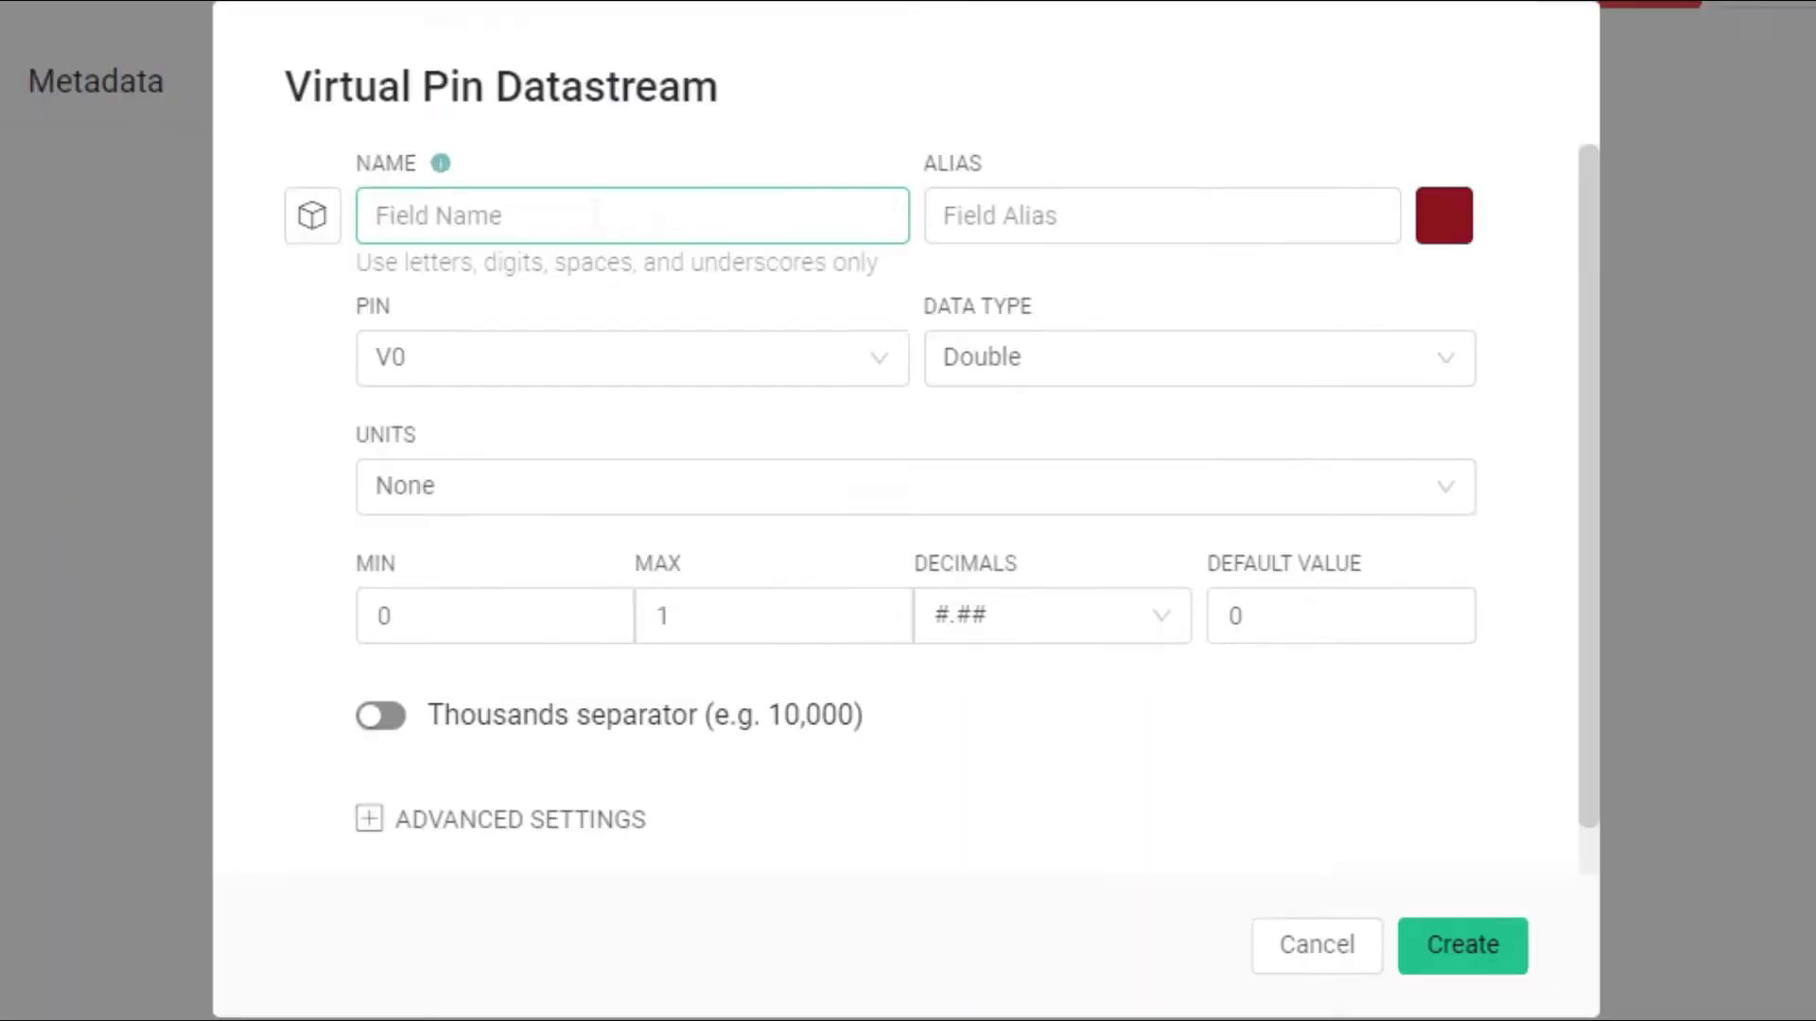
pyautogui.write('Temperature')
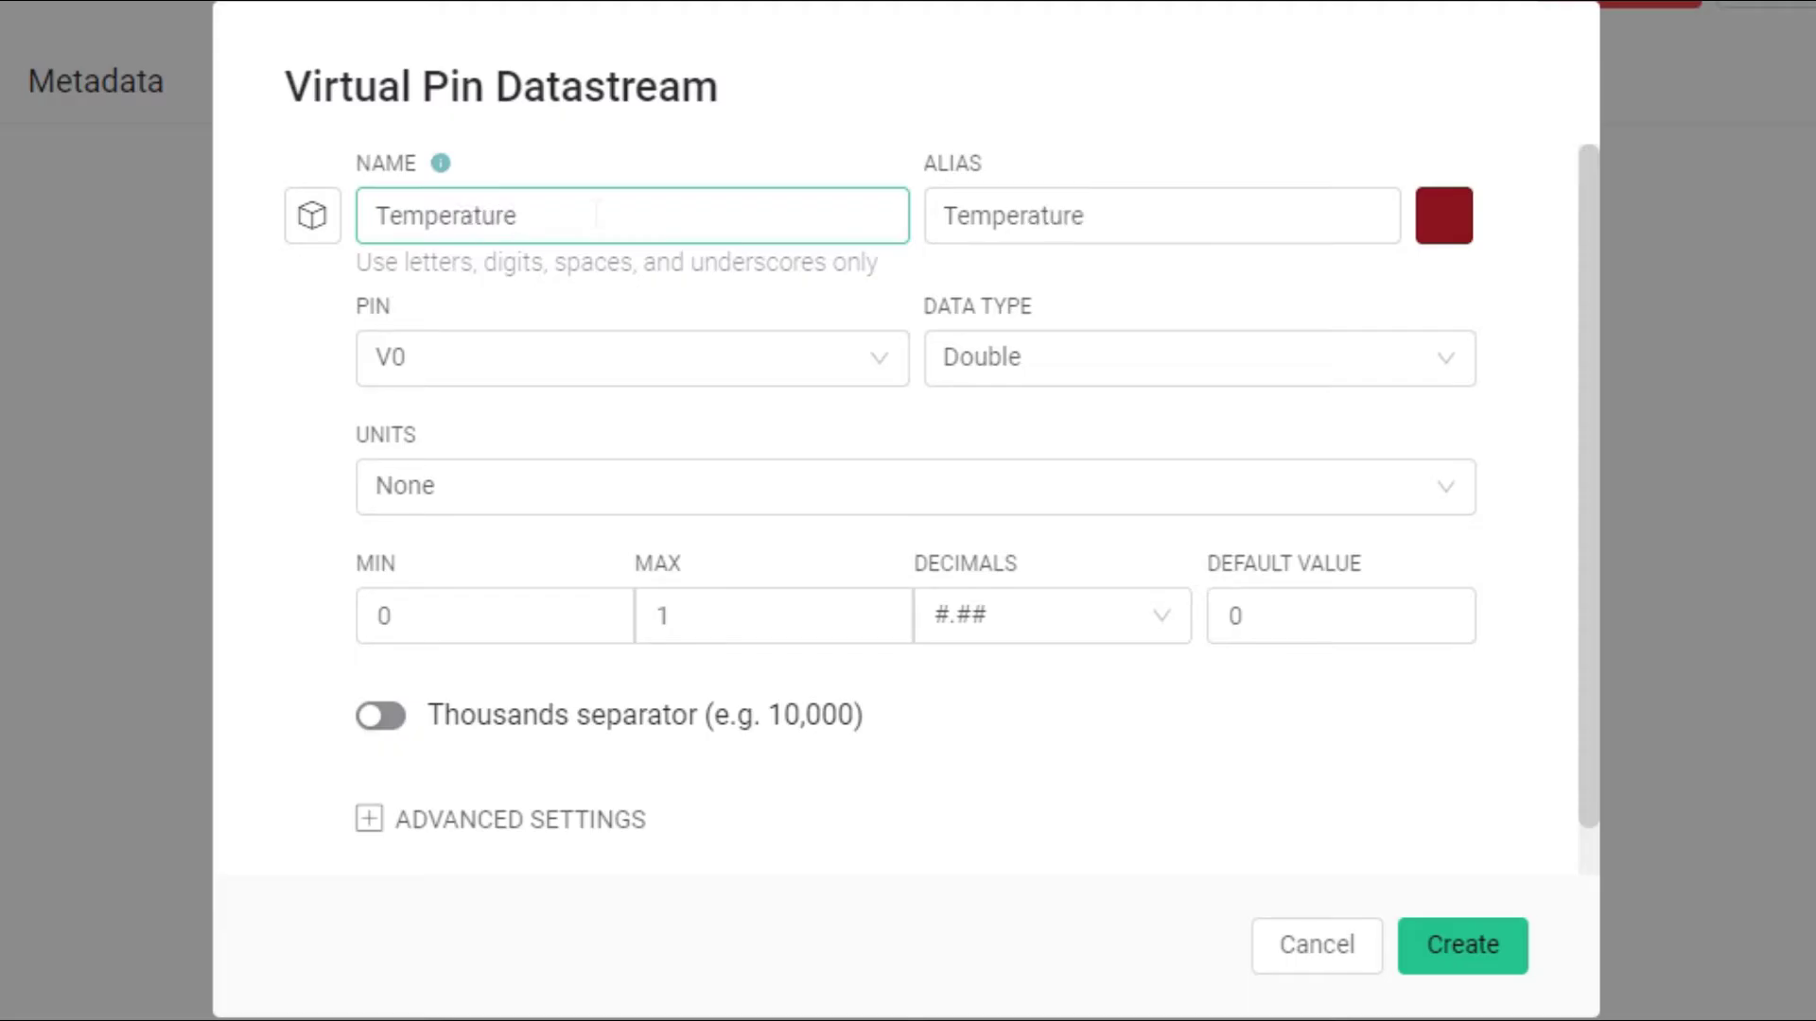
pyautogui.press('Tab')
pyautogui.click(473, 358)
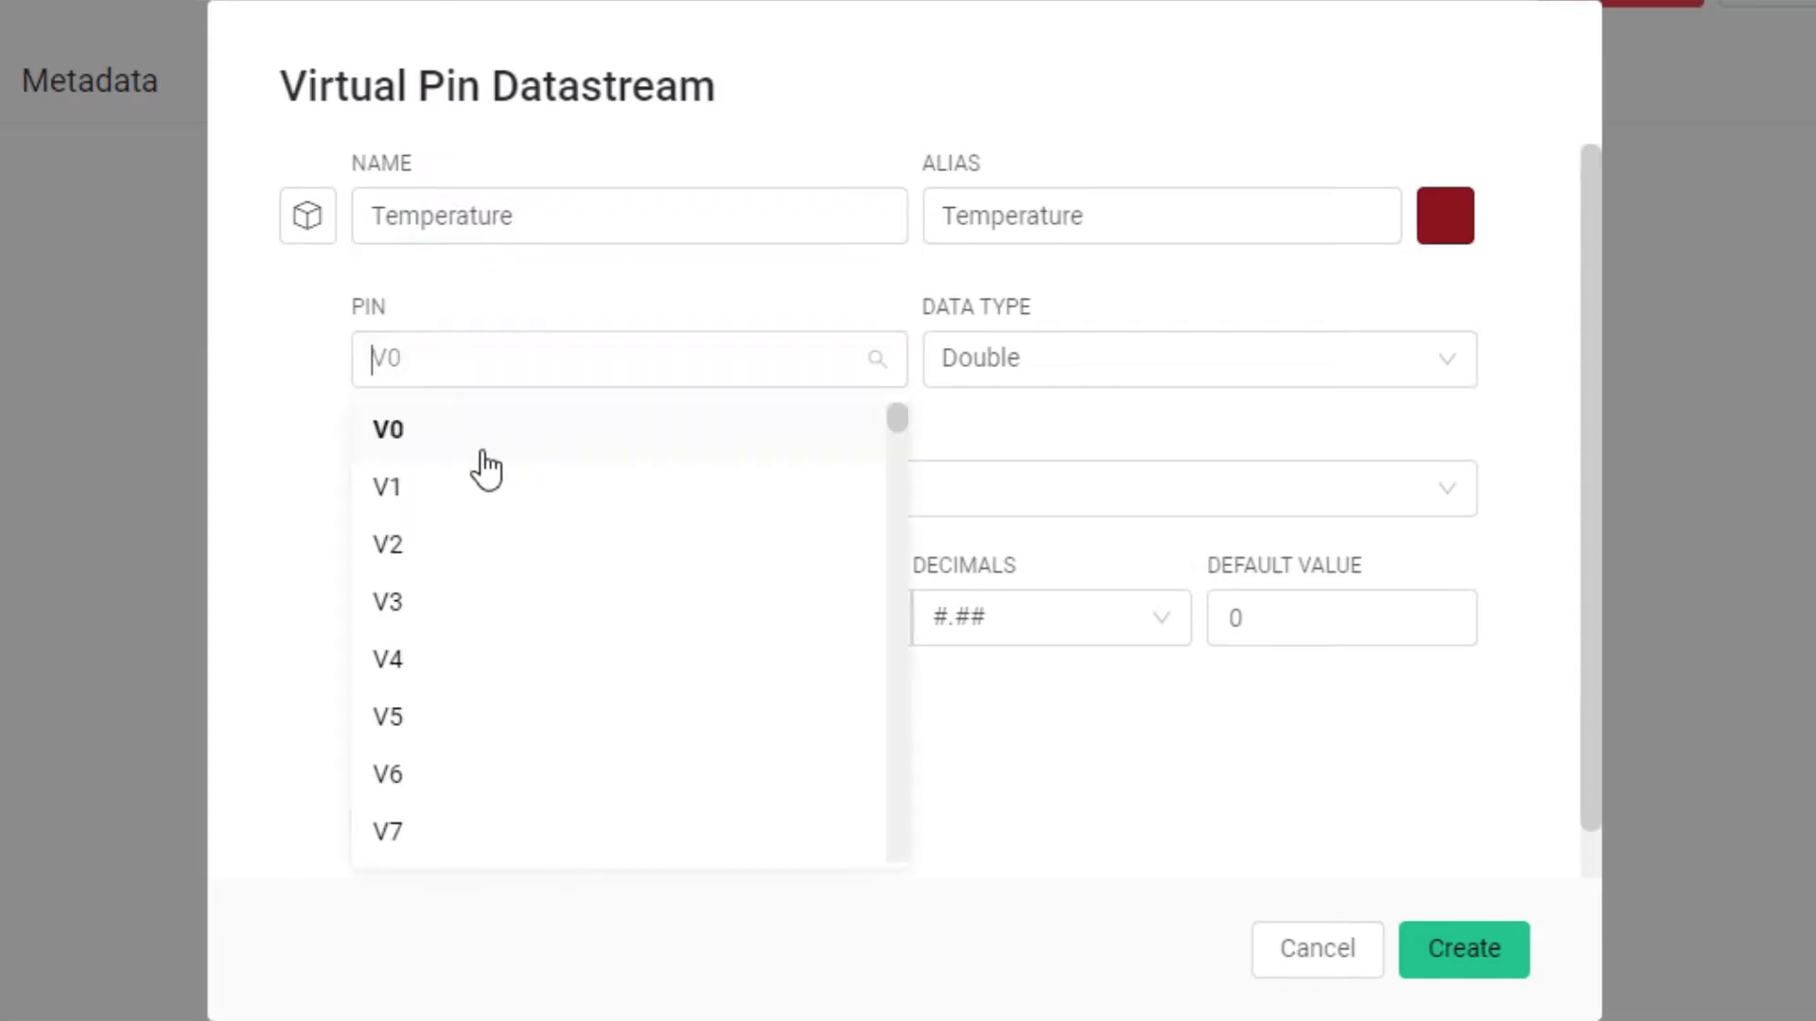
pyautogui.click(405, 431)
# Set the Temperature datastream's data type to Double and its units to Celsius
pyautogui.click(1067, 361)
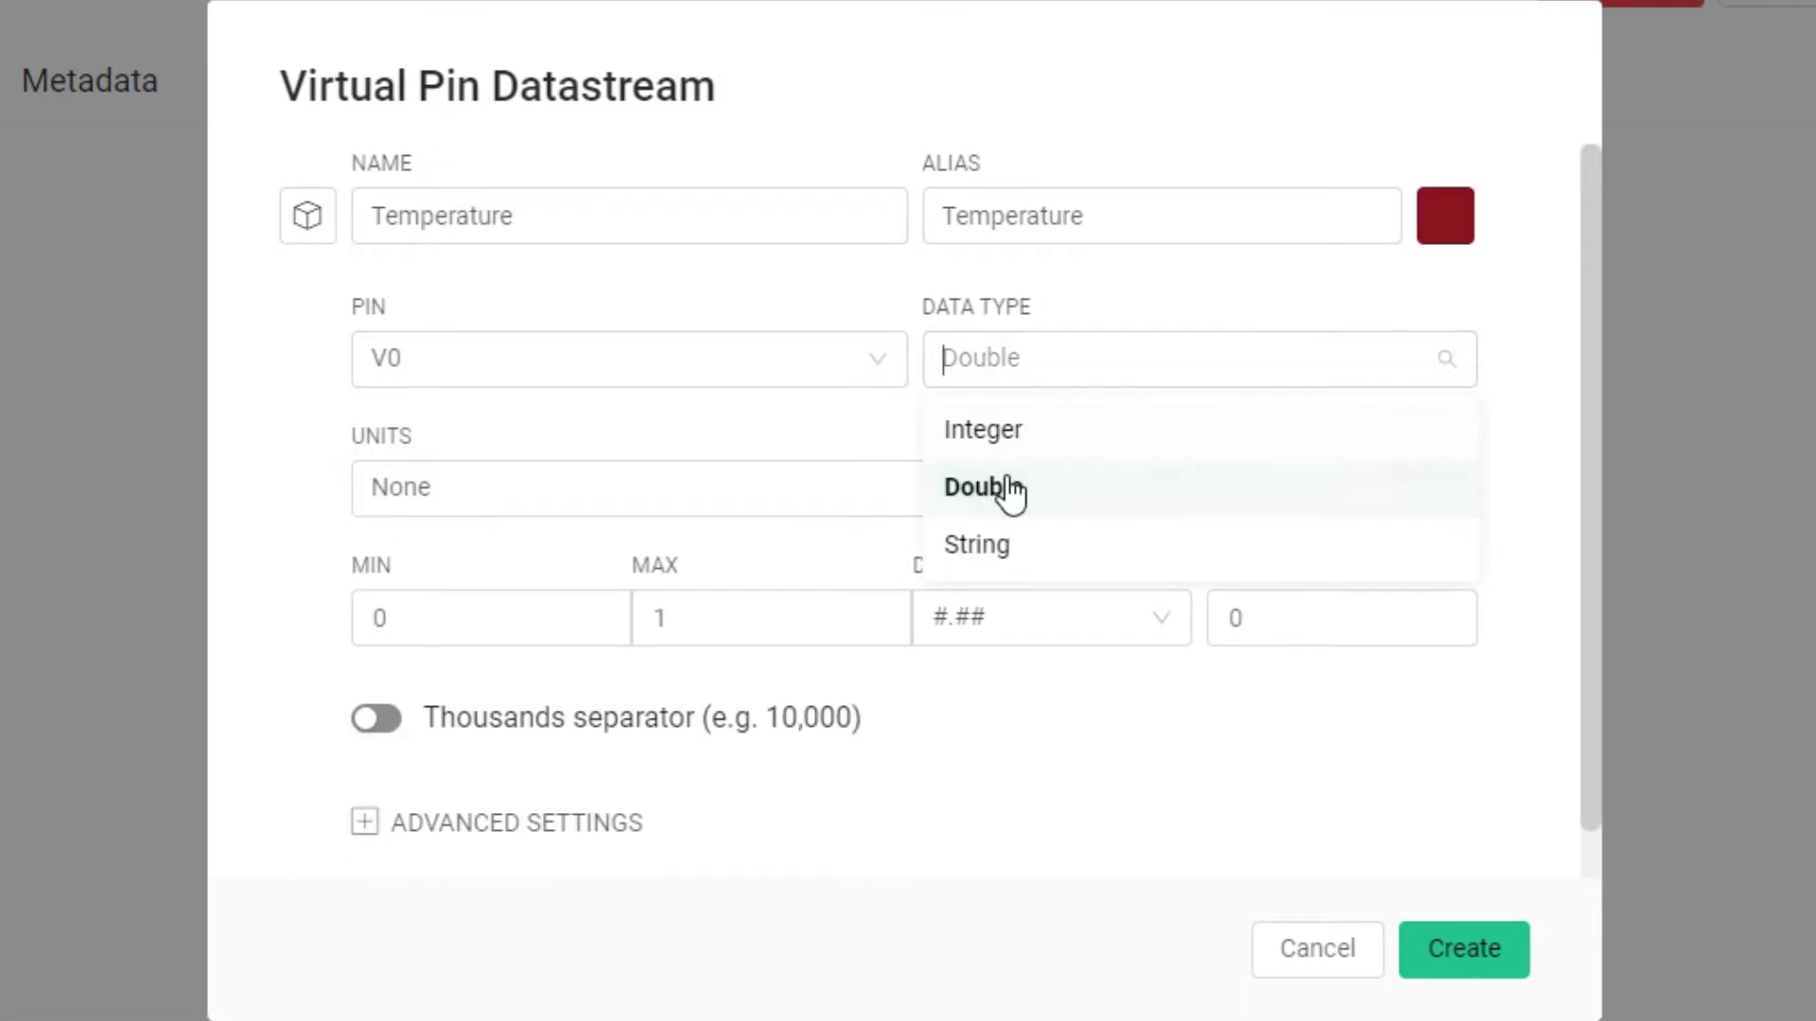
pyautogui.click(1003, 486)
pyautogui.click(1003, 486)
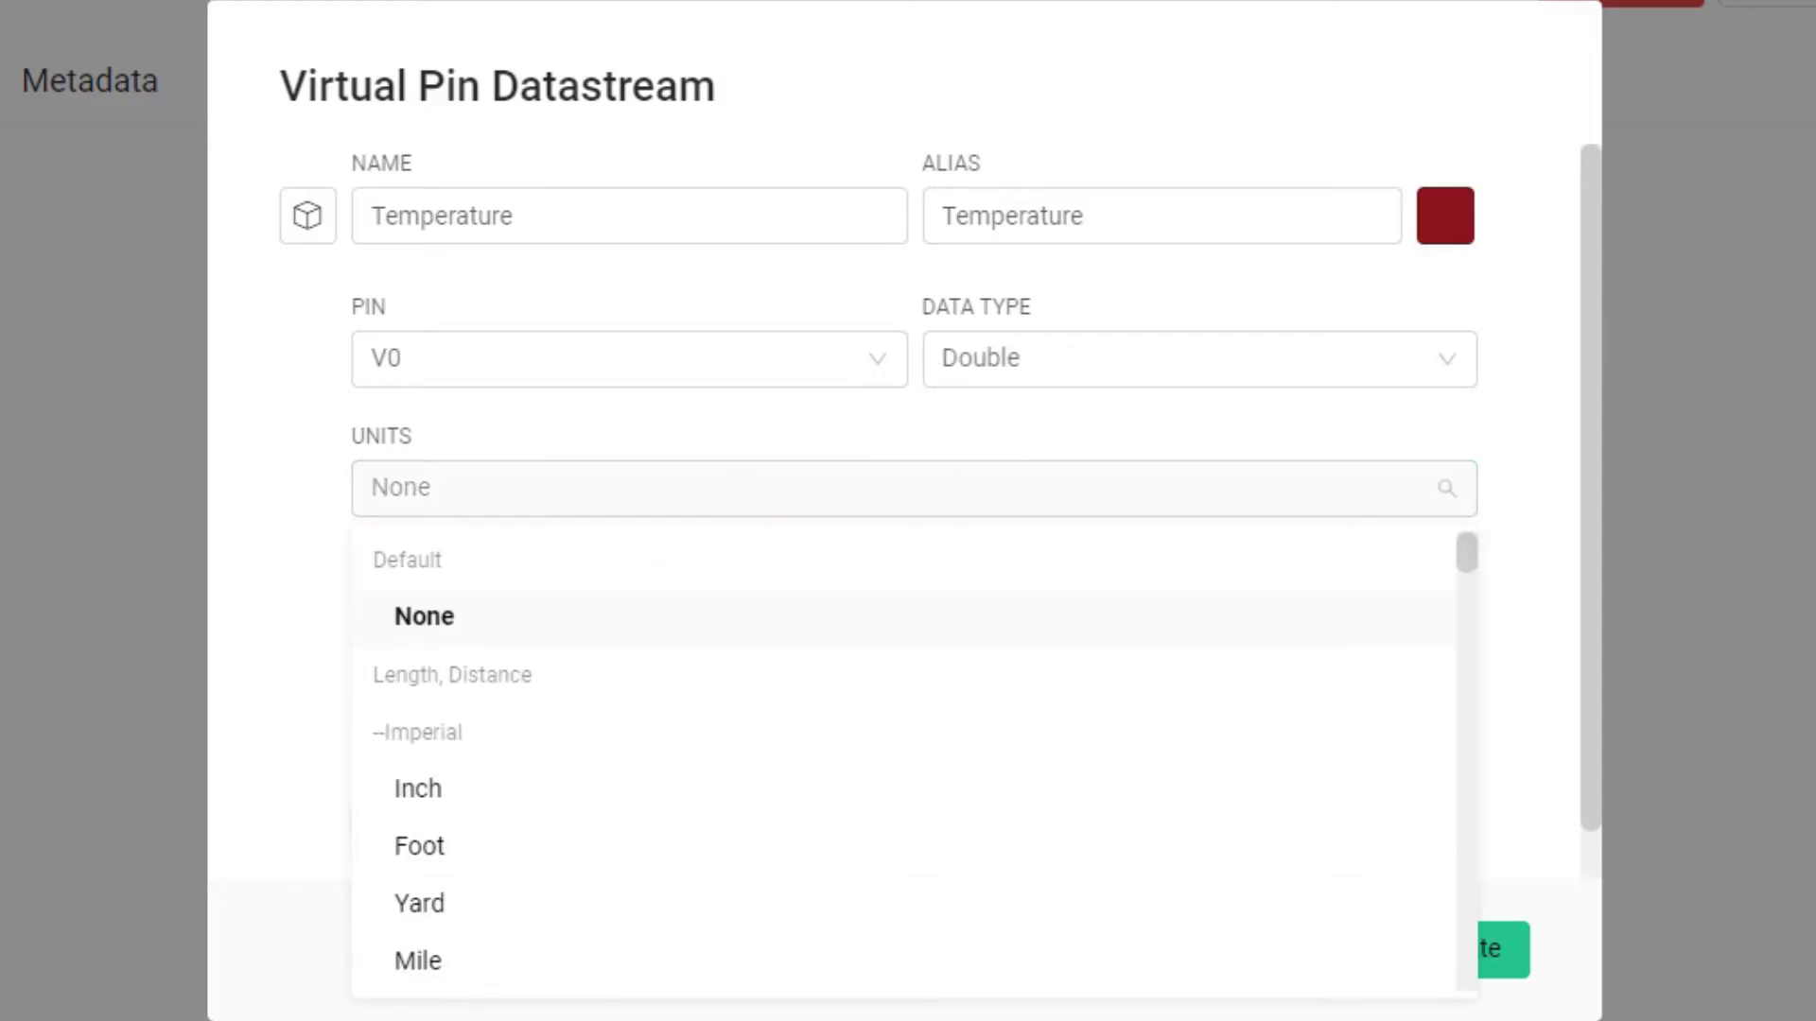
pyautogui.write('cel')
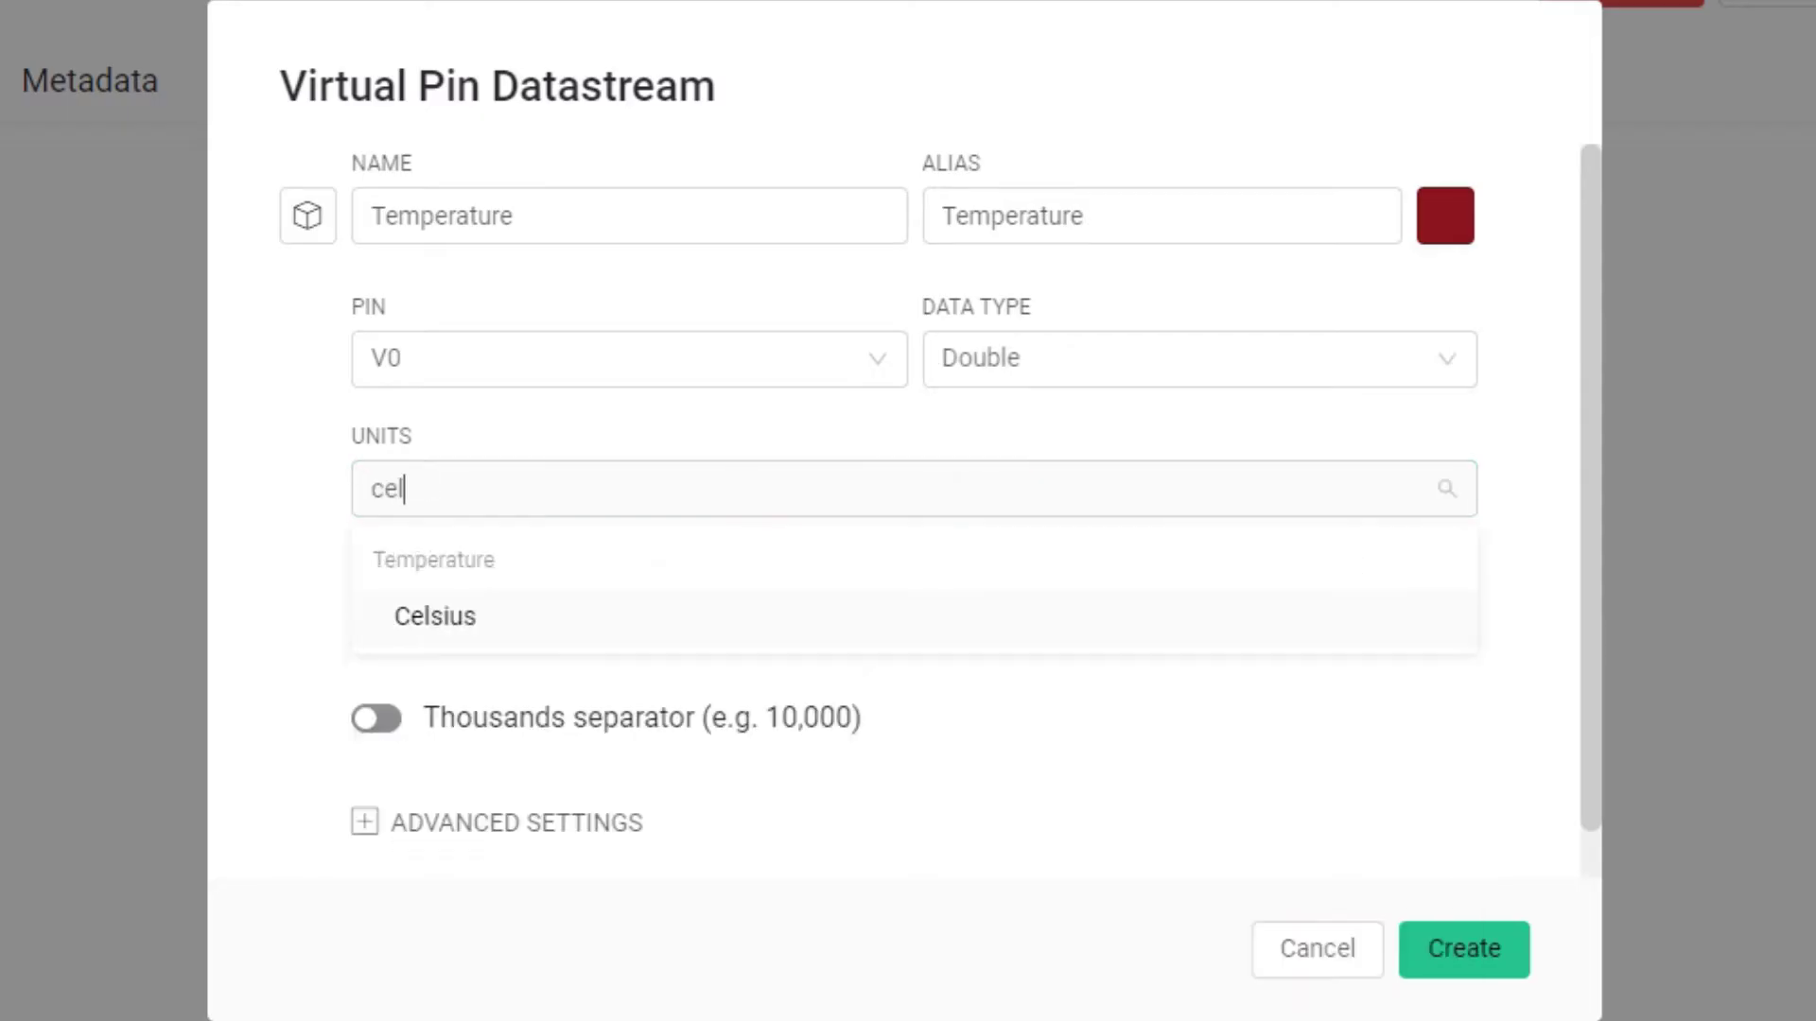
pyautogui.click(596, 632)
# Set the Temperature datastream's maximum to 100 and its decimals format to #.##
pyautogui.click(662, 618)
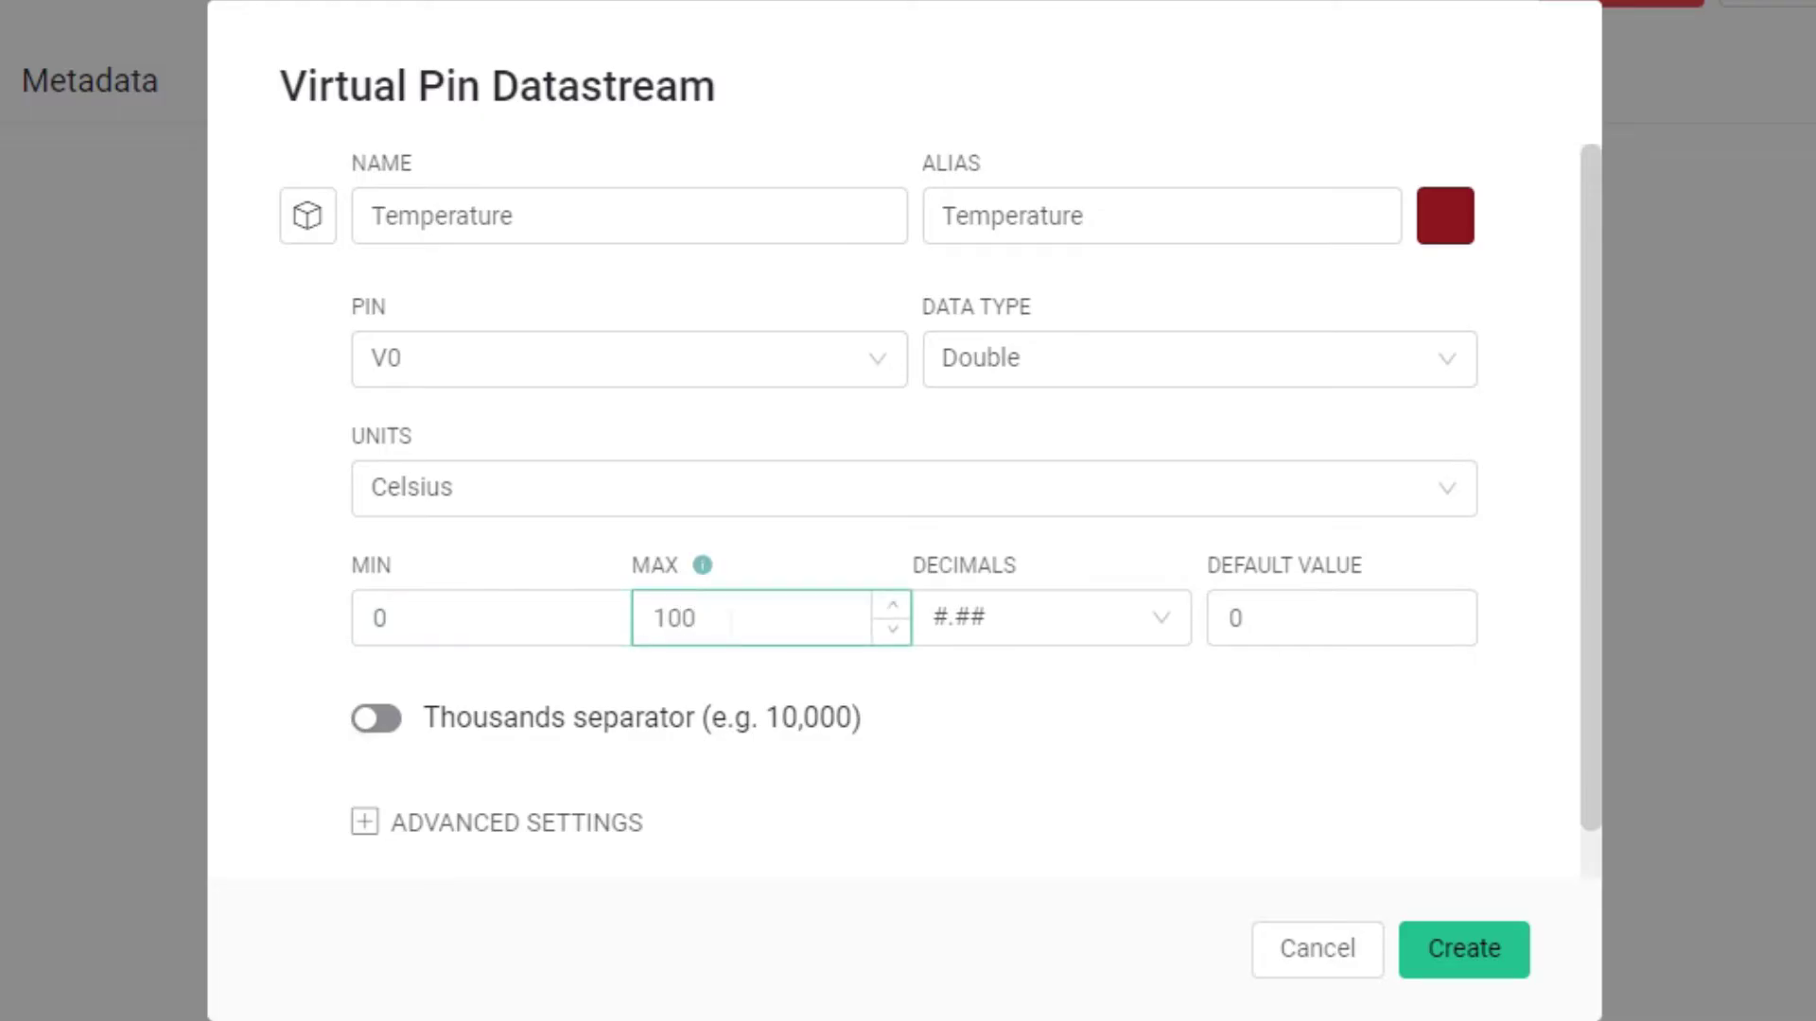
pyautogui.write('100')
pyautogui.click(1040, 619)
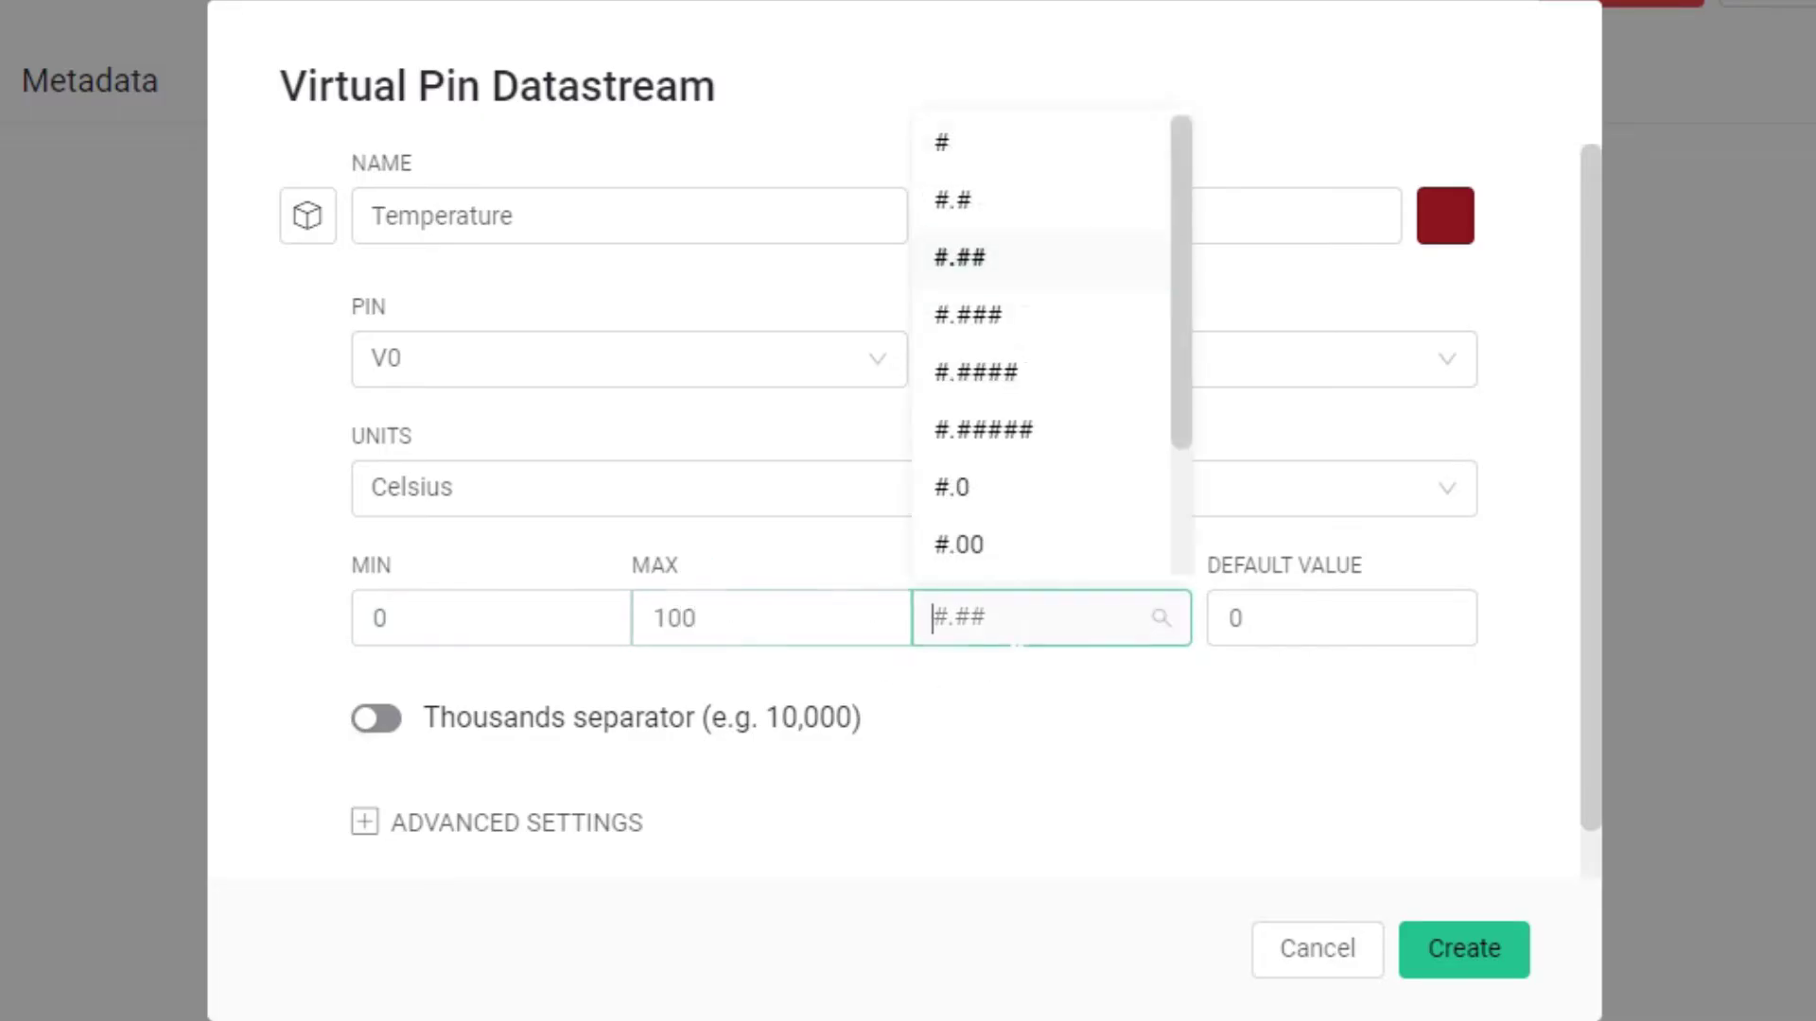
pyautogui.click(977, 276)
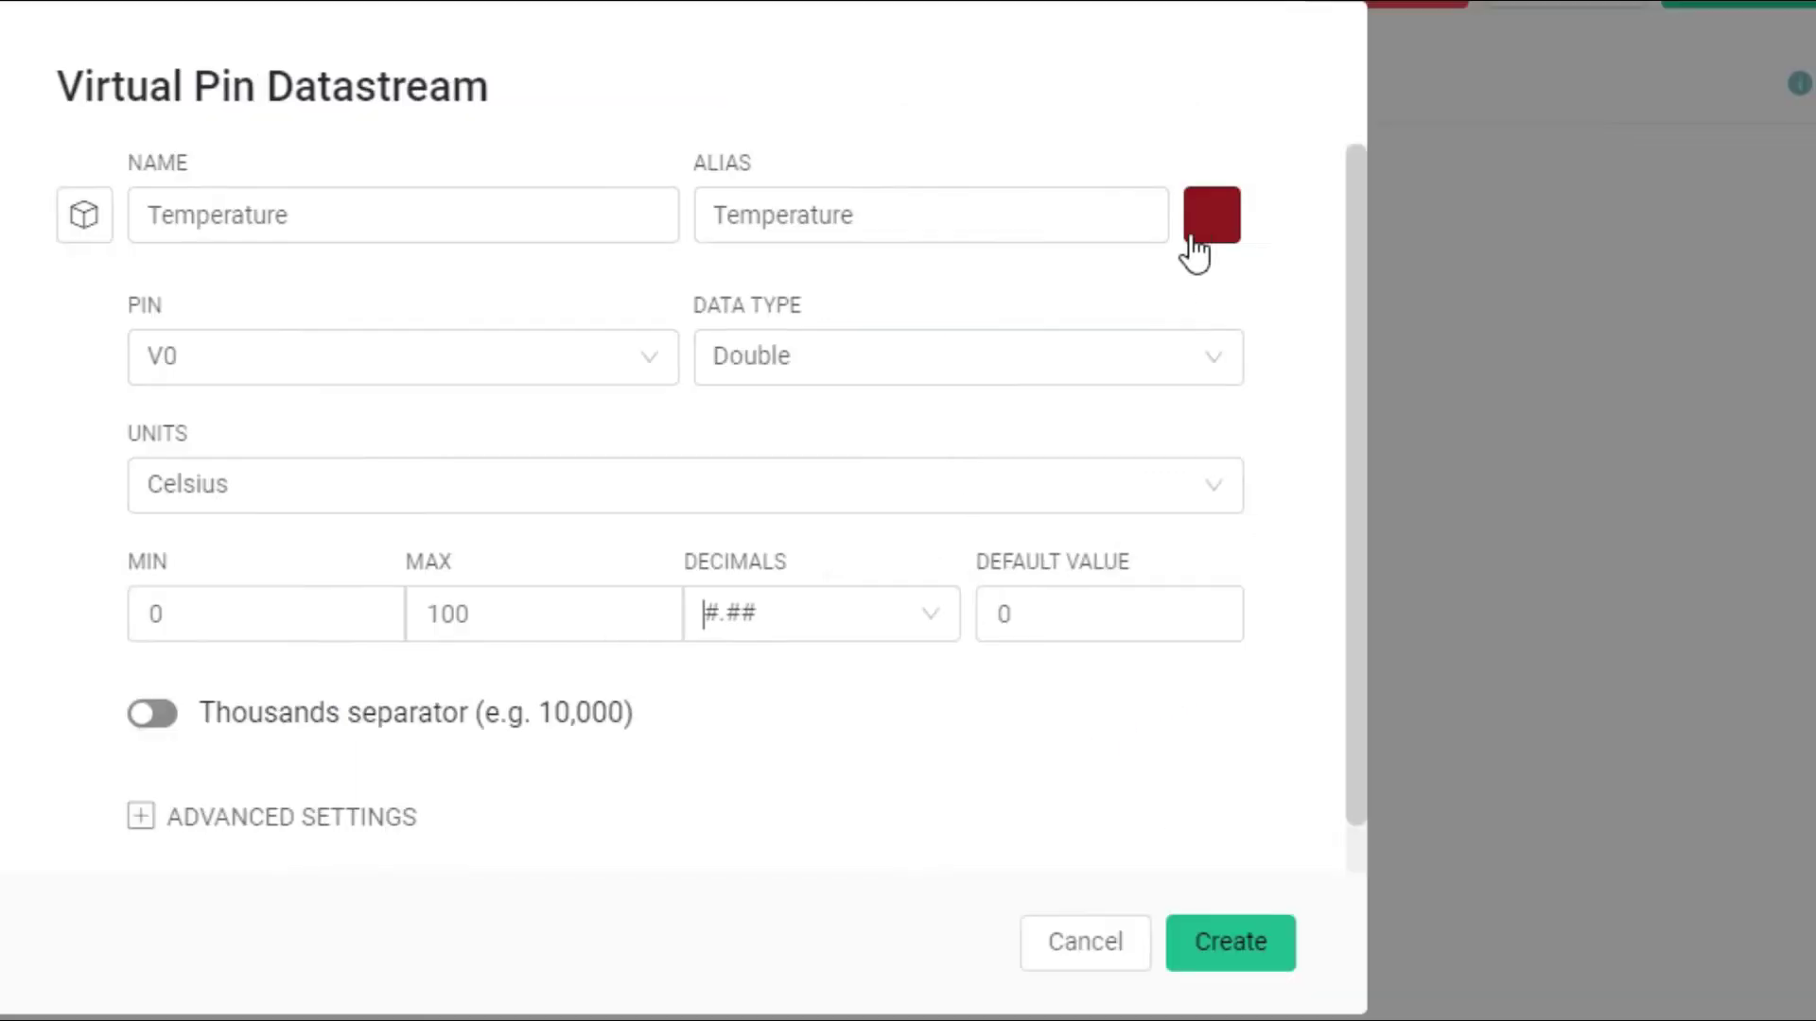
# Change the Temperature datastream's colour to white and create the datastream
pyautogui.click(1442, 216)
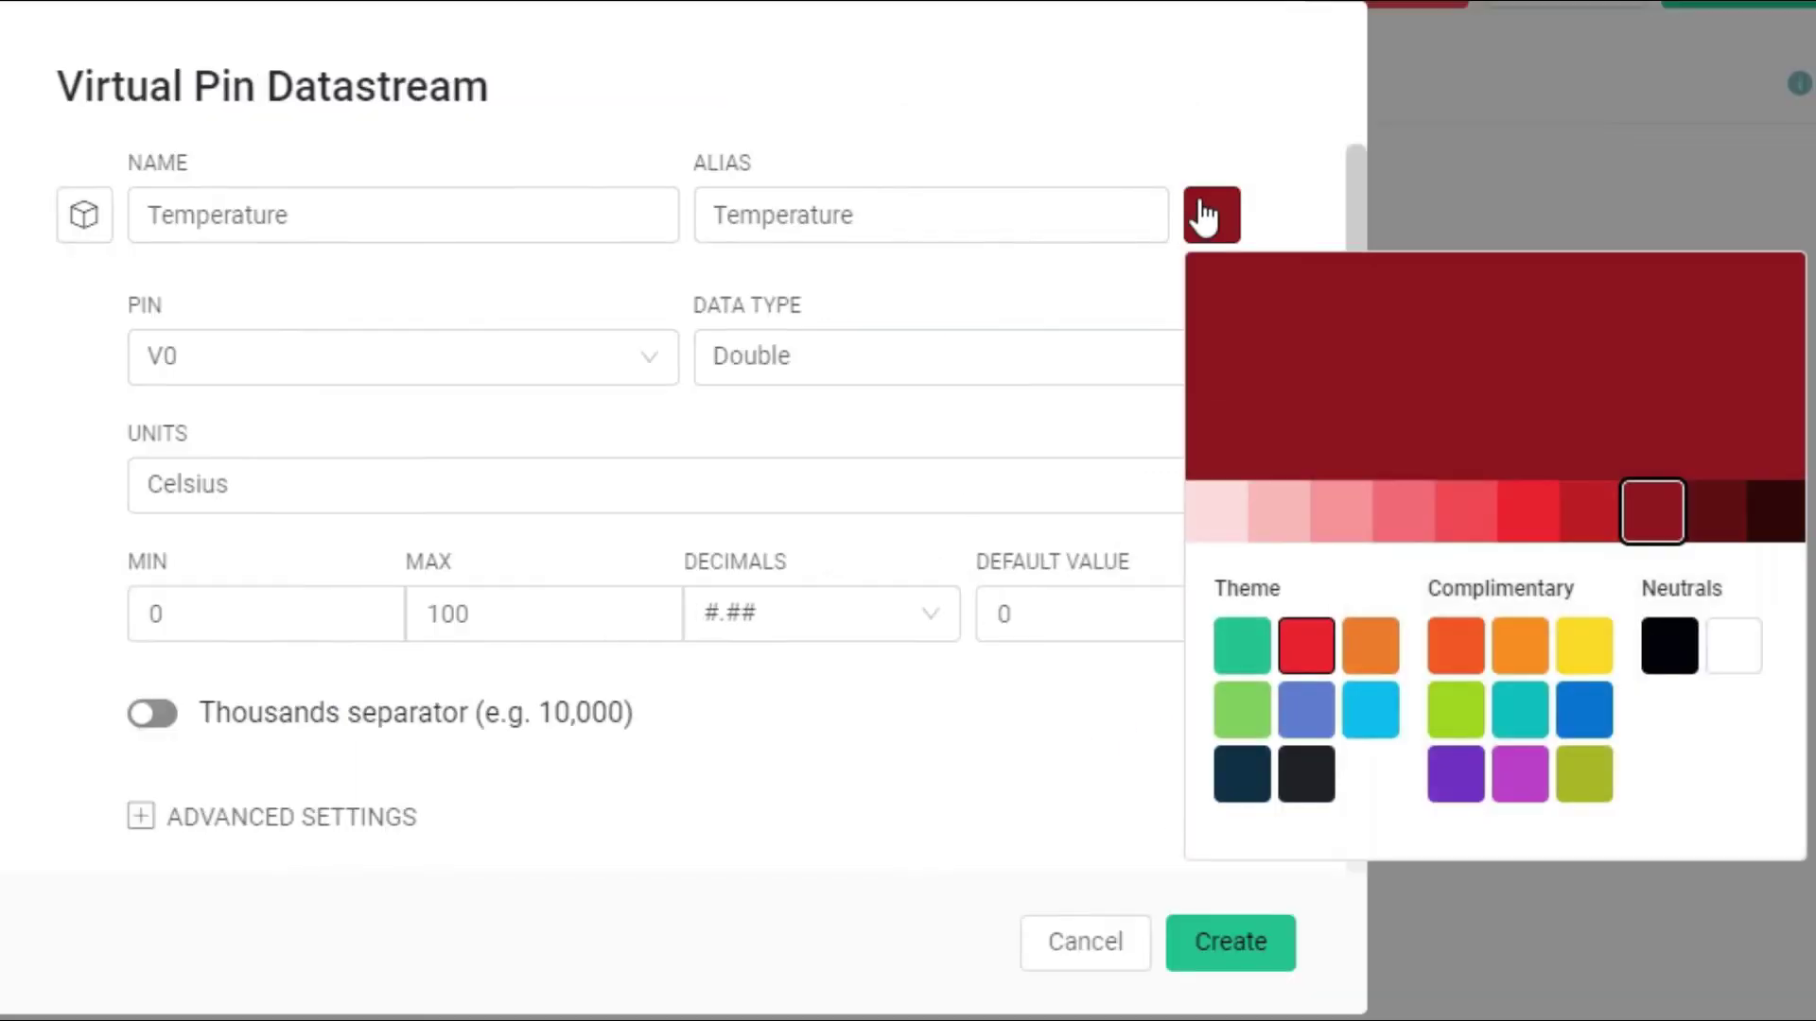
pyautogui.click(1750, 649)
pyautogui.click(1231, 942)
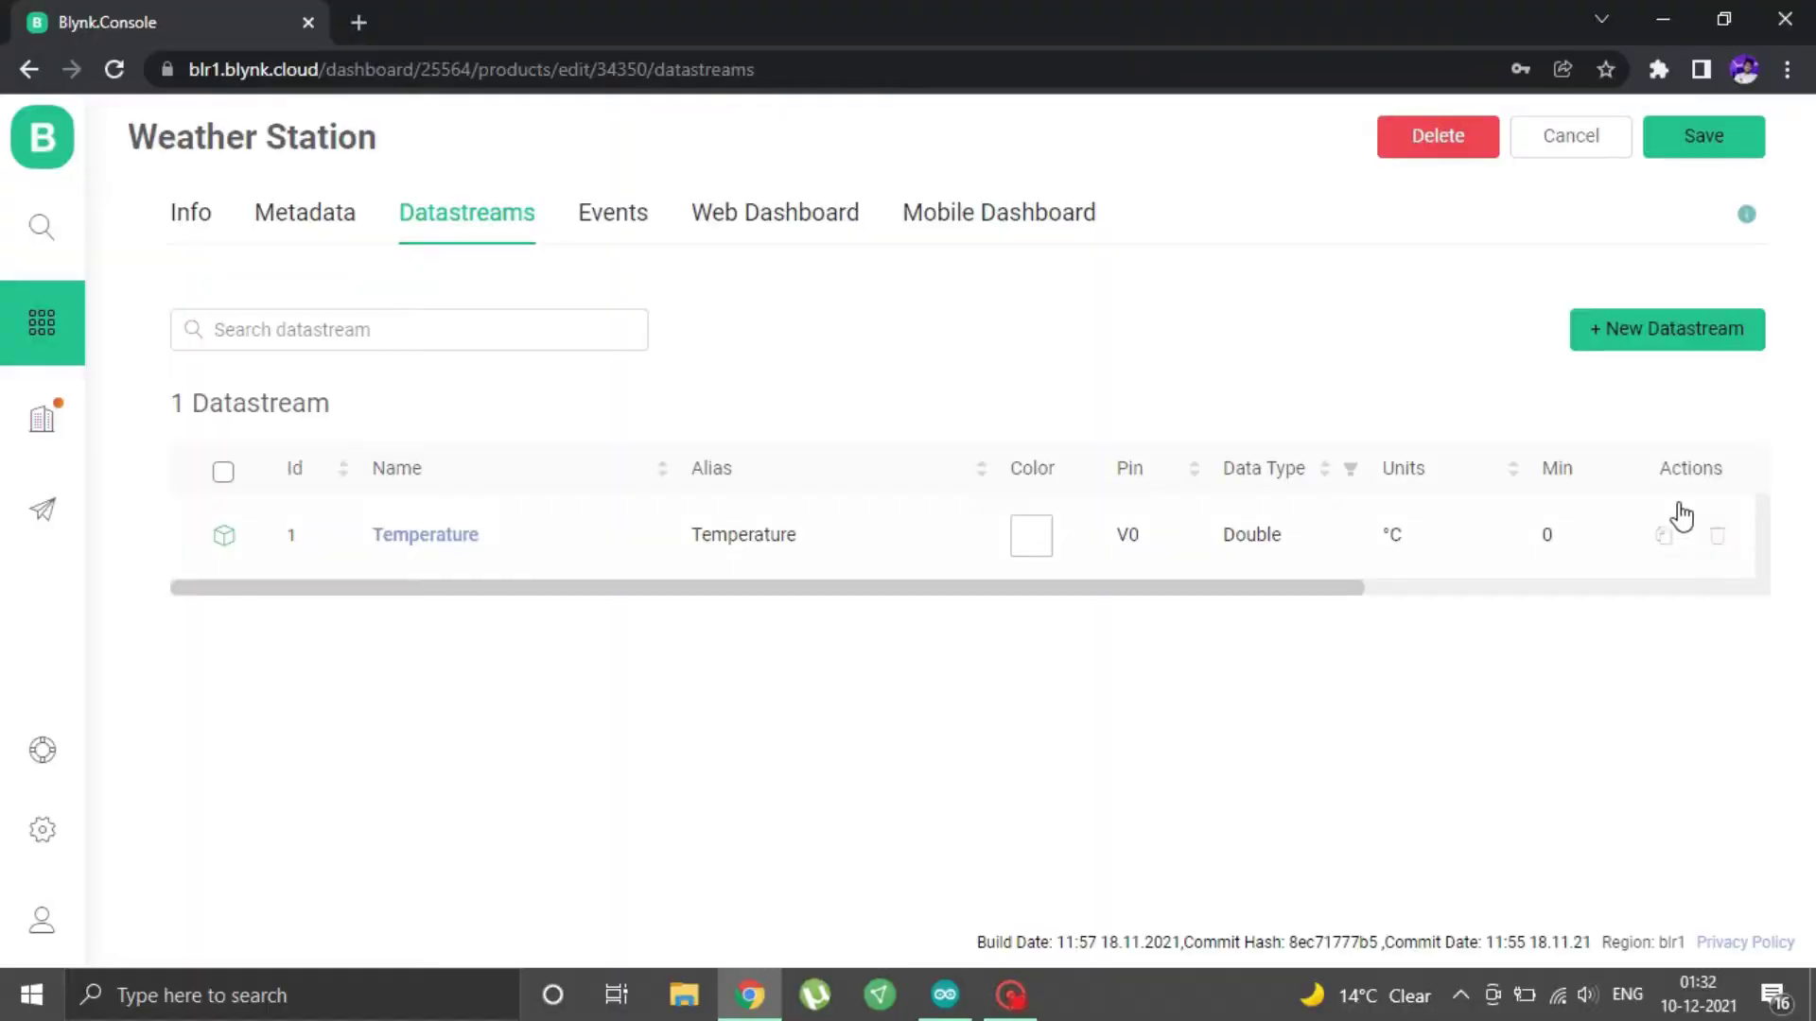
# Start a new virtual pin datastream named Humidity and change its colour to white
pyautogui.click(1668, 328)
pyautogui.click(1642, 470)
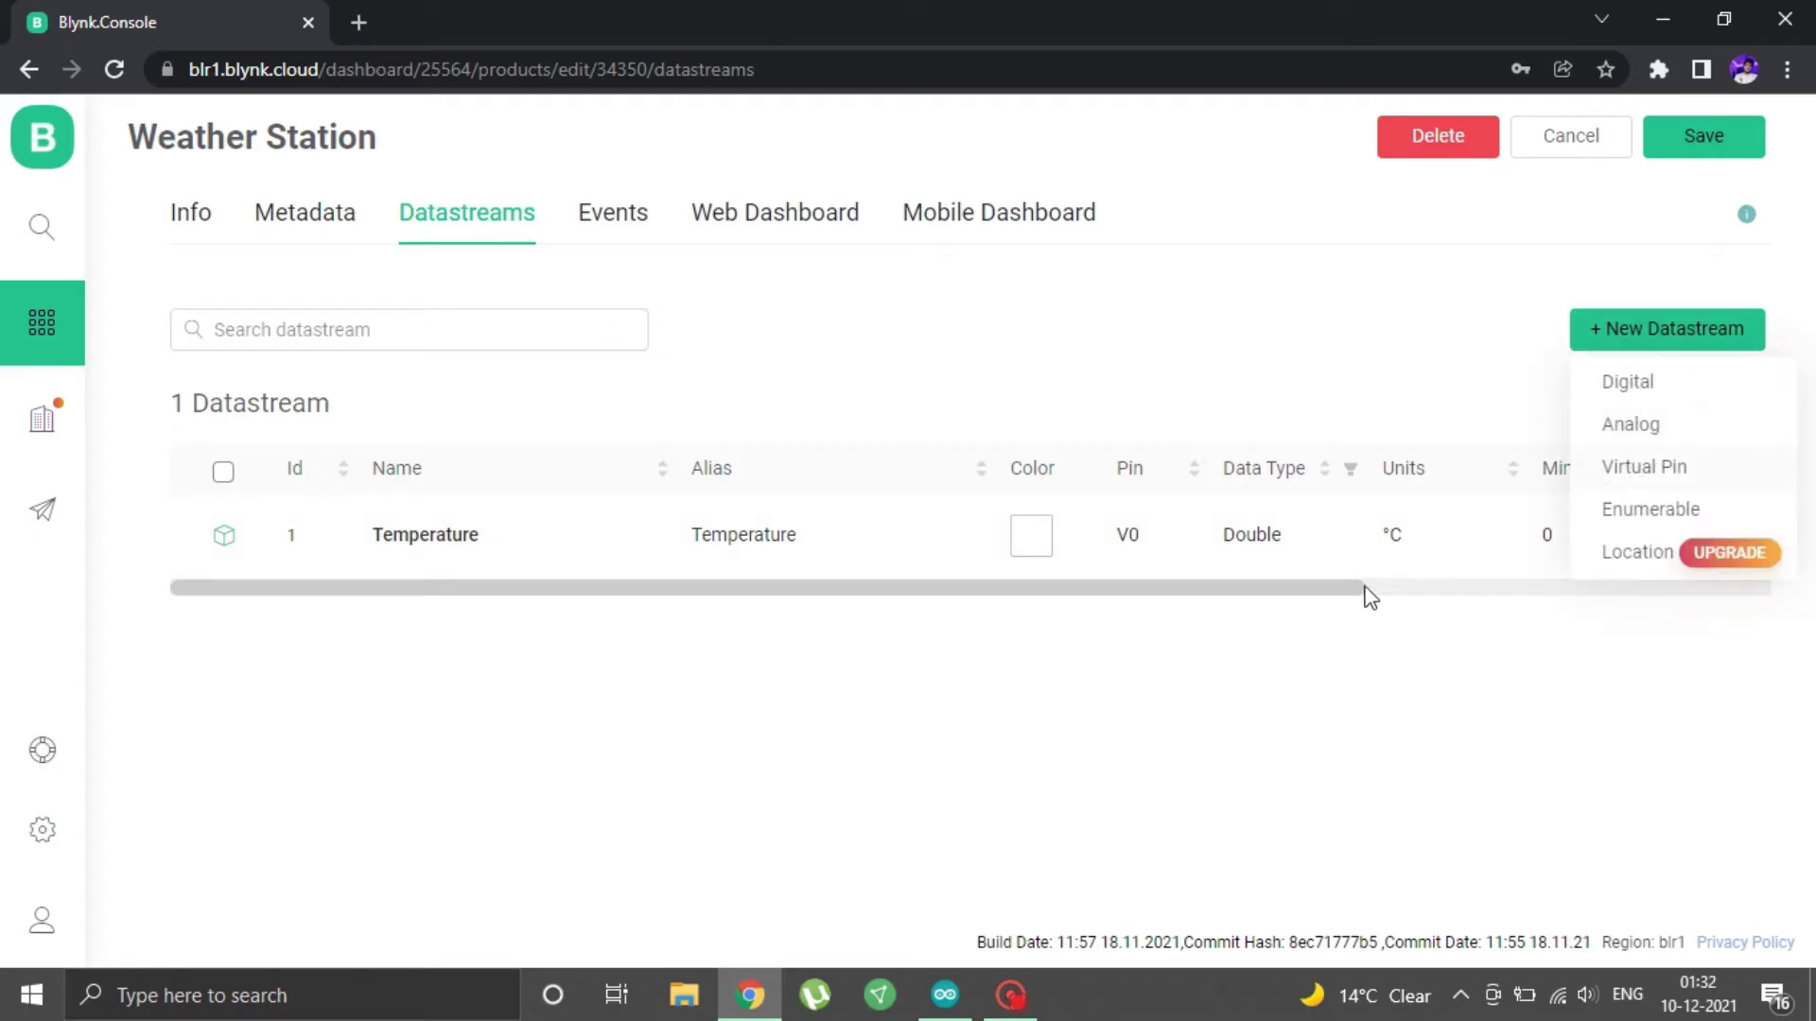
pyautogui.write('Humidity')
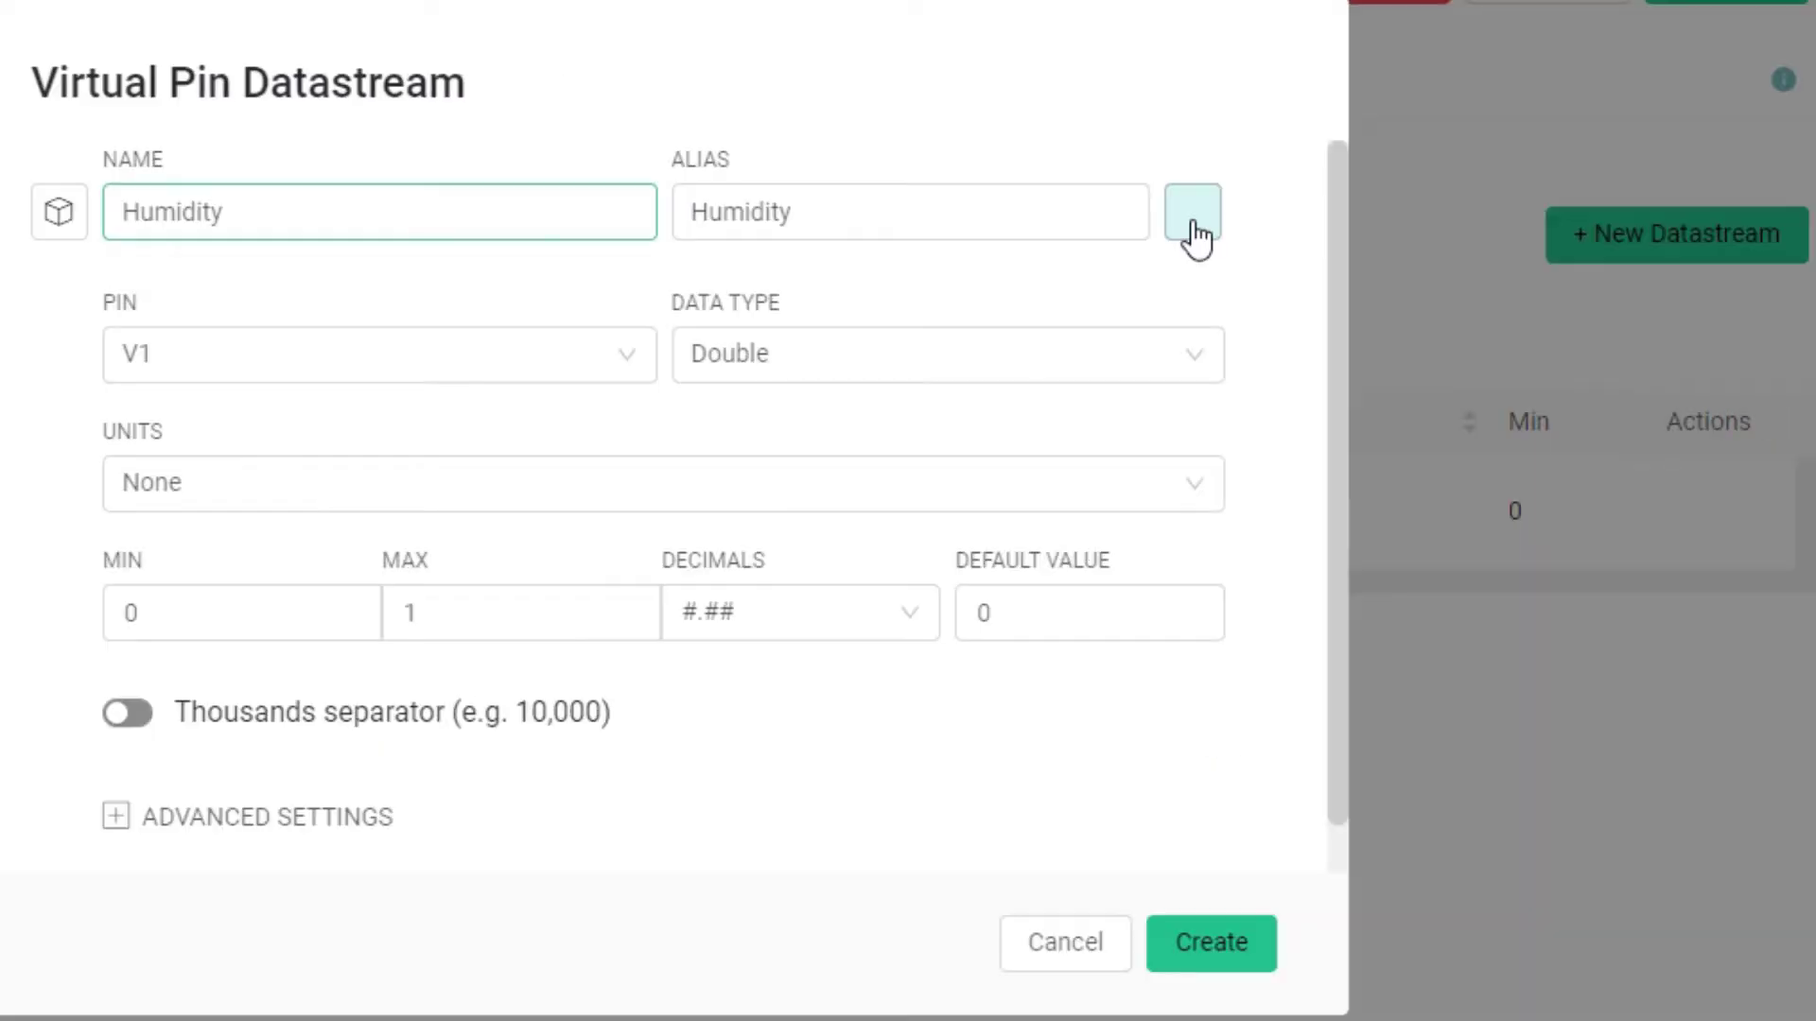
pyautogui.click(1447, 227)
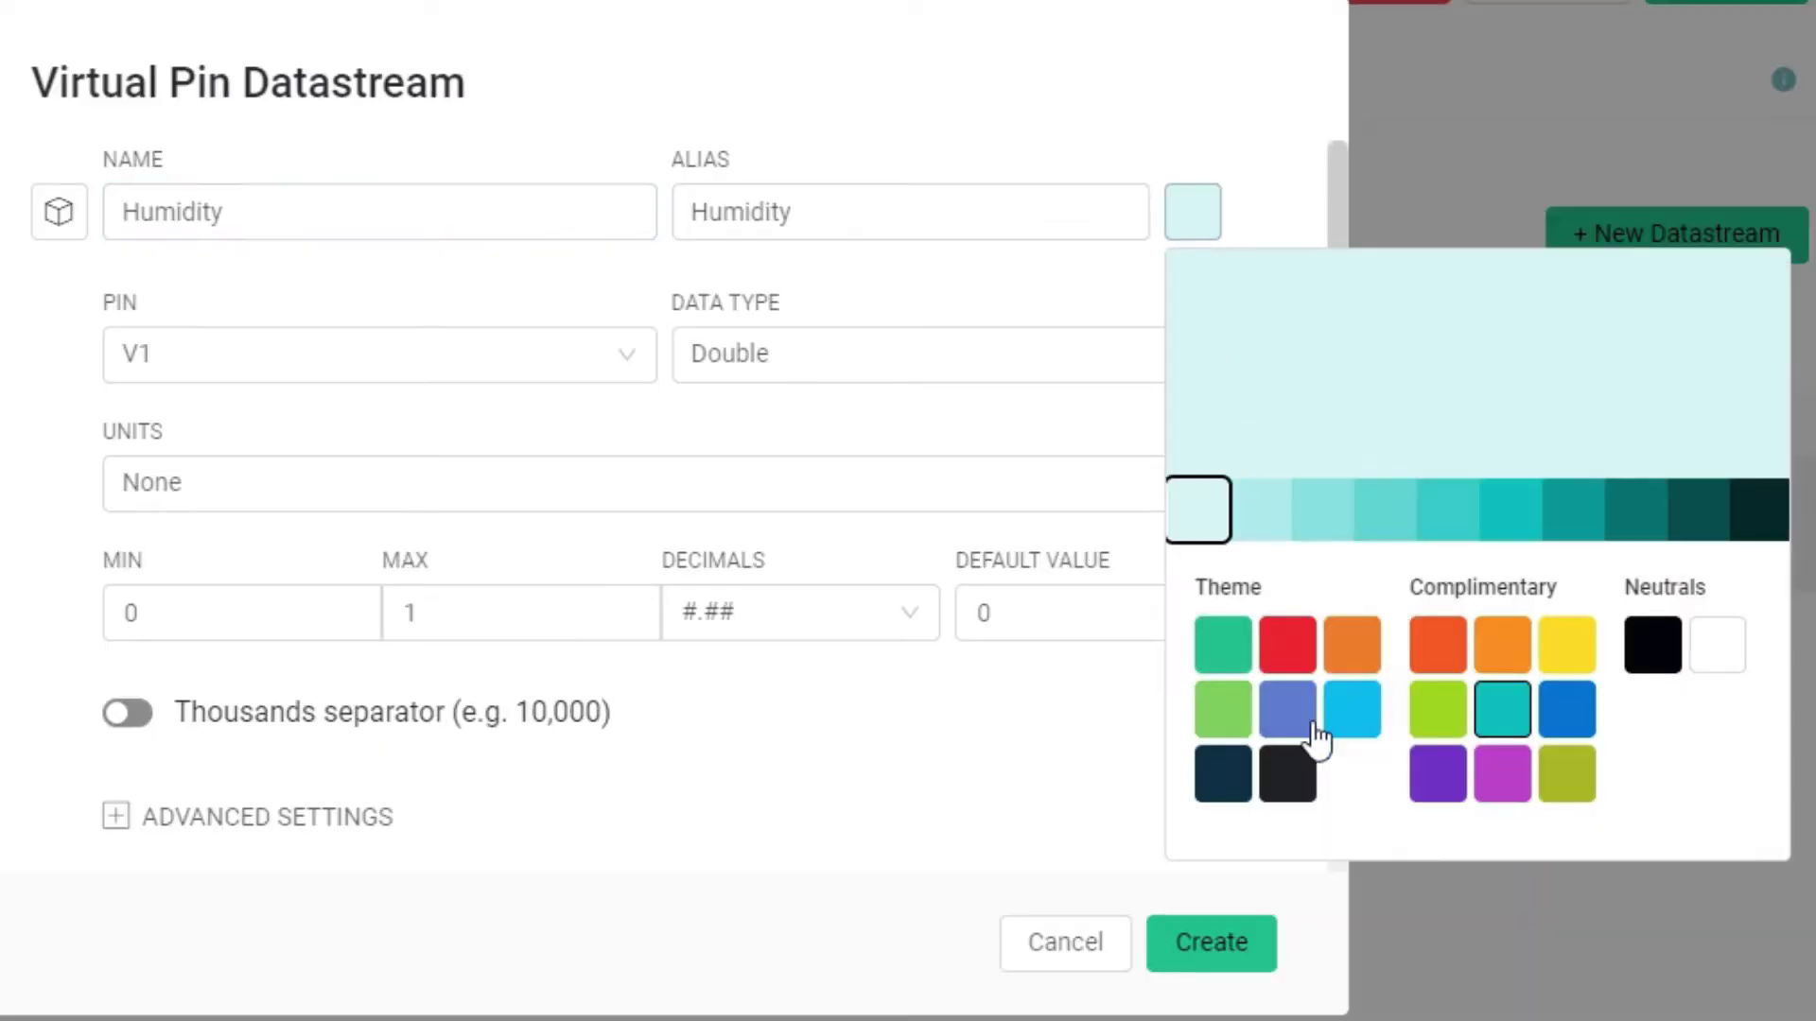
pyautogui.click(1718, 652)
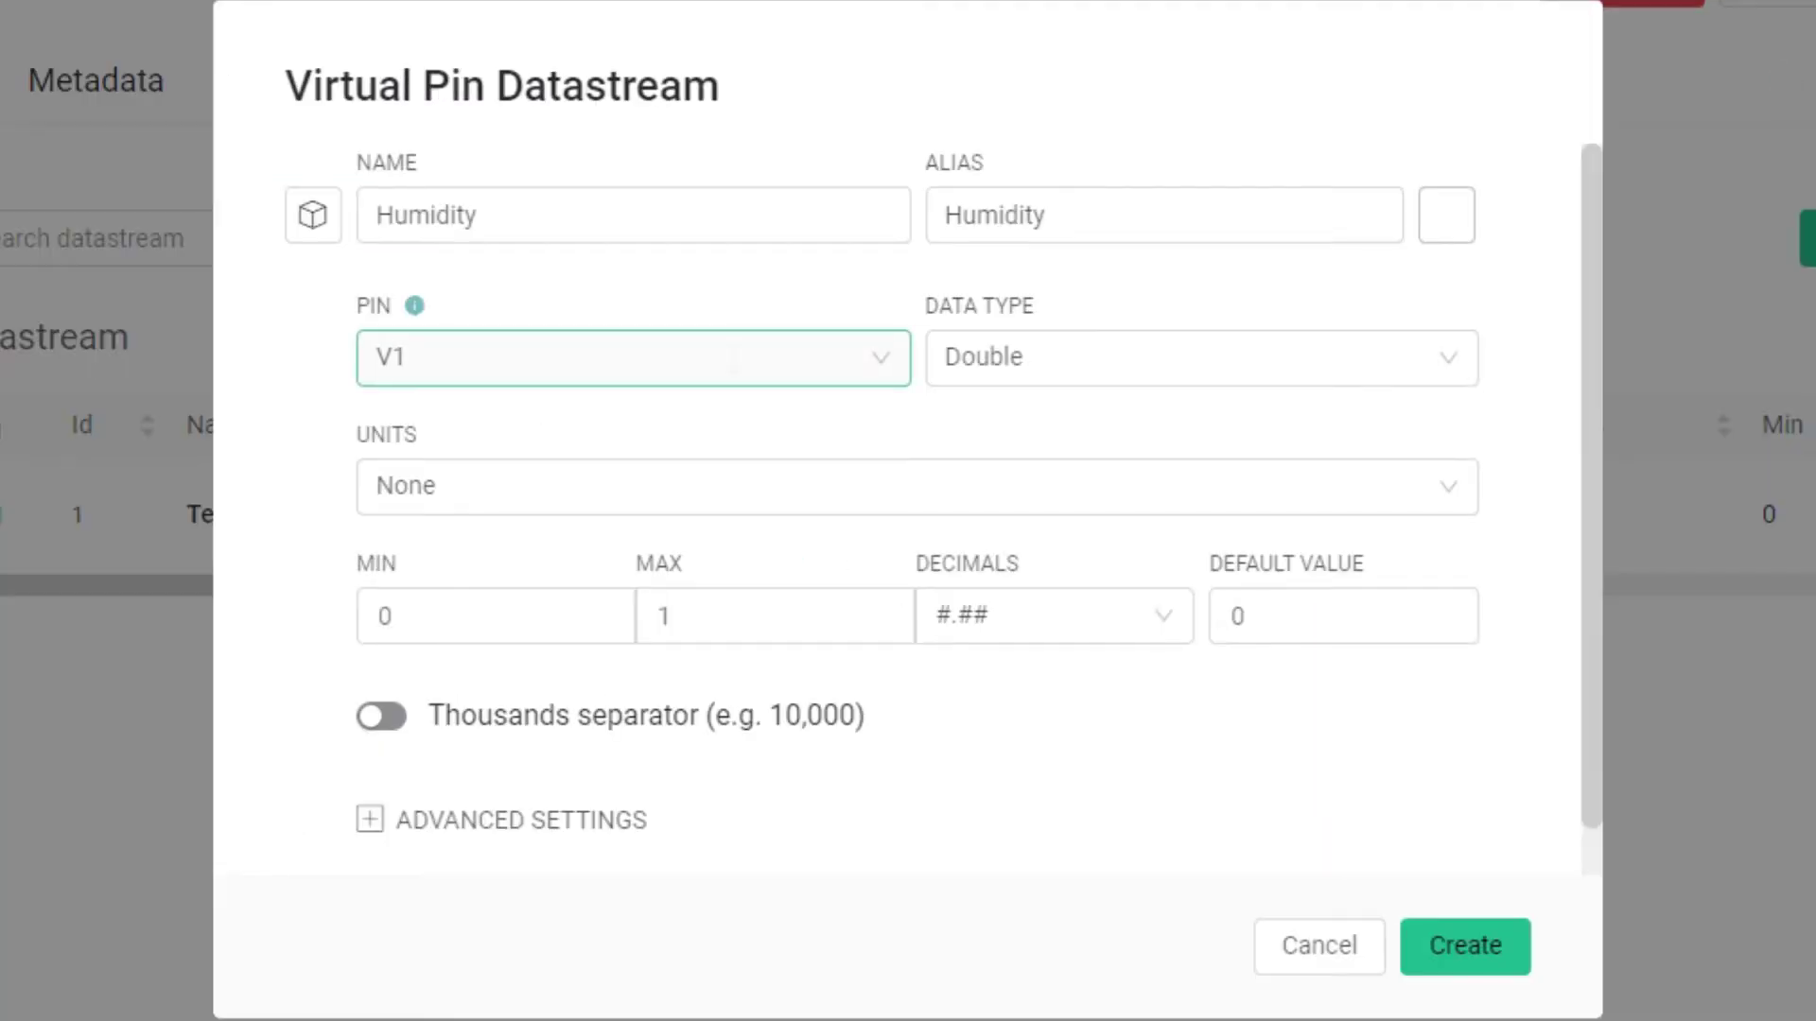
# Set the Humidity datastream's data type to Double and its units to Percentage, %
pyautogui.click(402, 487)
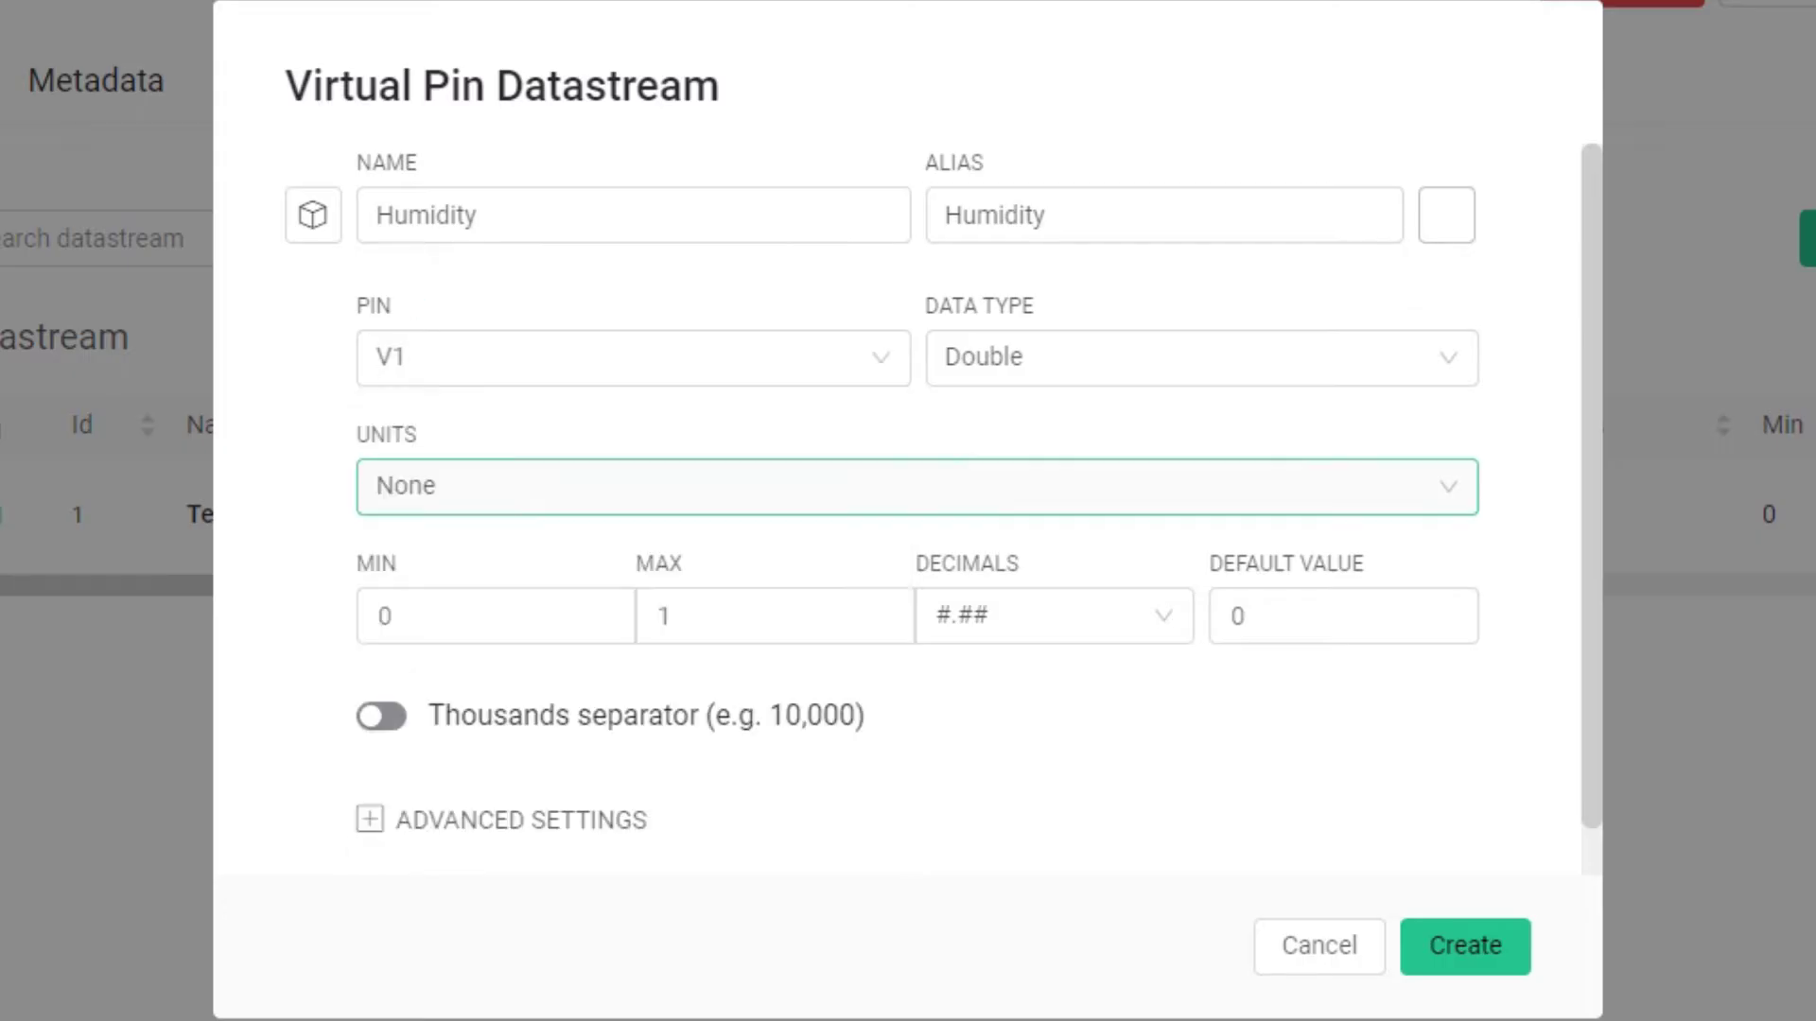
pyautogui.click(983, 358)
pyautogui.click(981, 487)
pyautogui.click(980, 492)
pyautogui.write('perce')
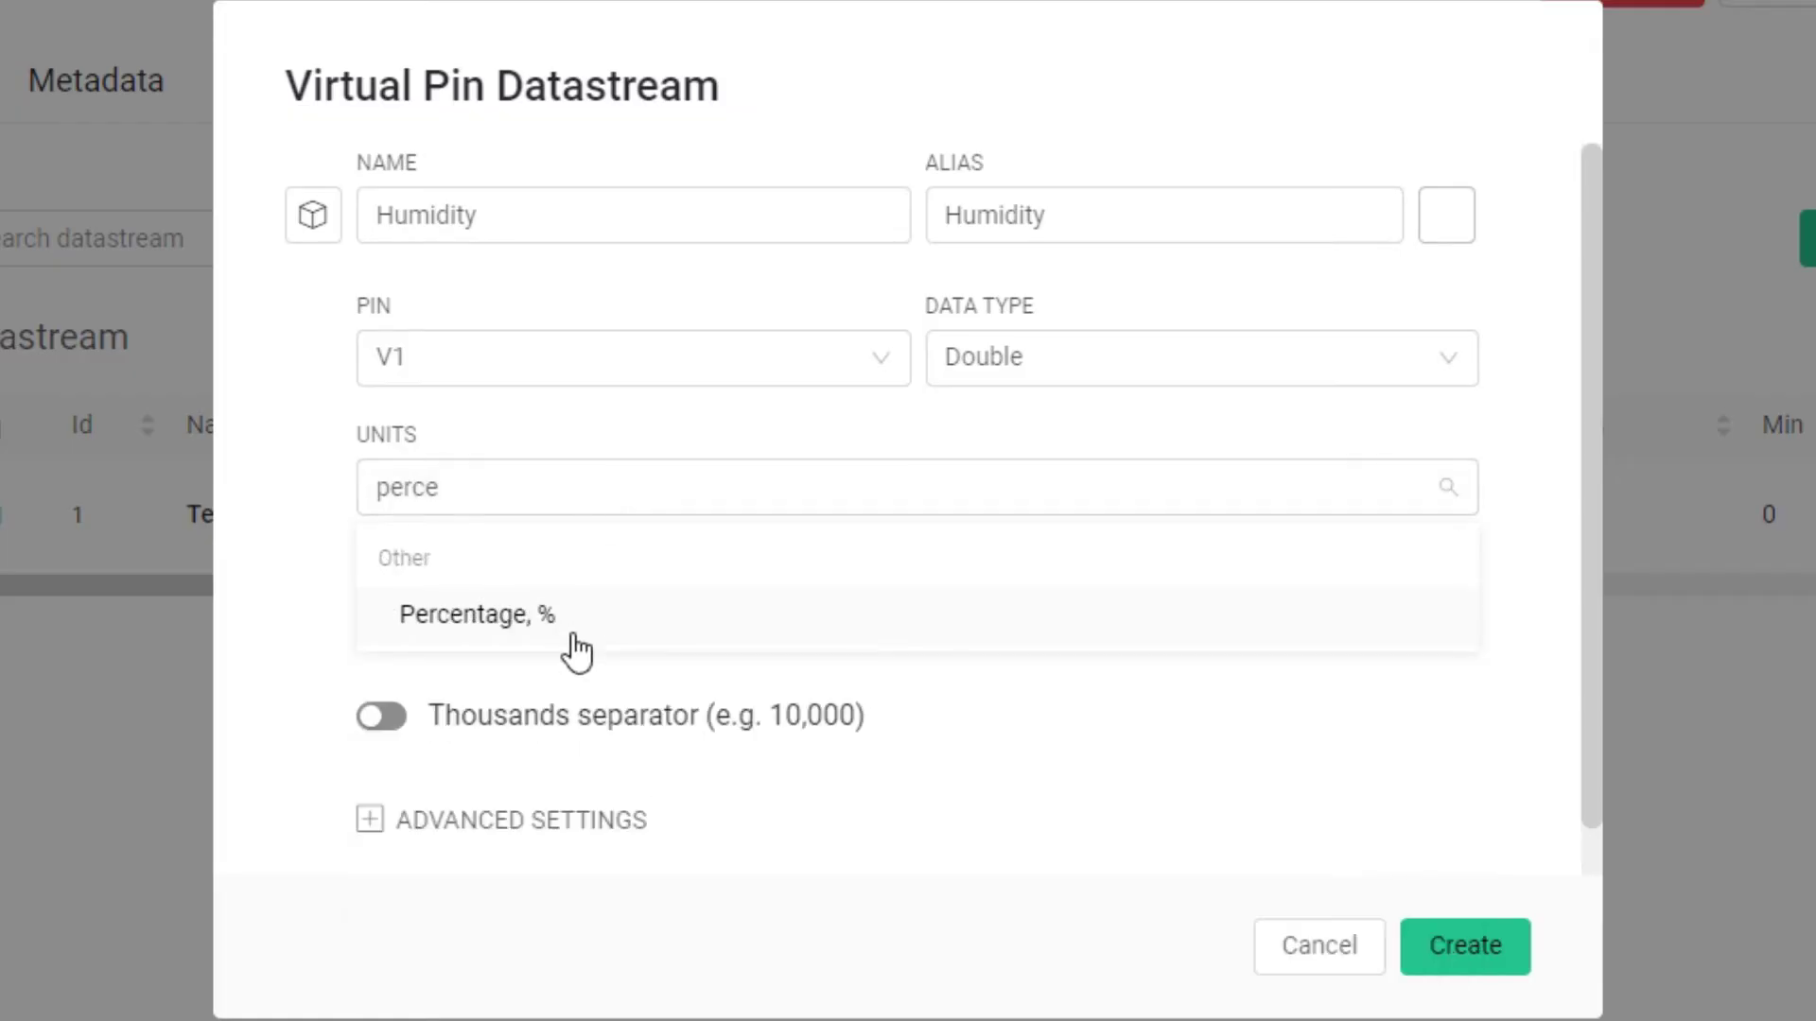
pyautogui.click(572, 636)
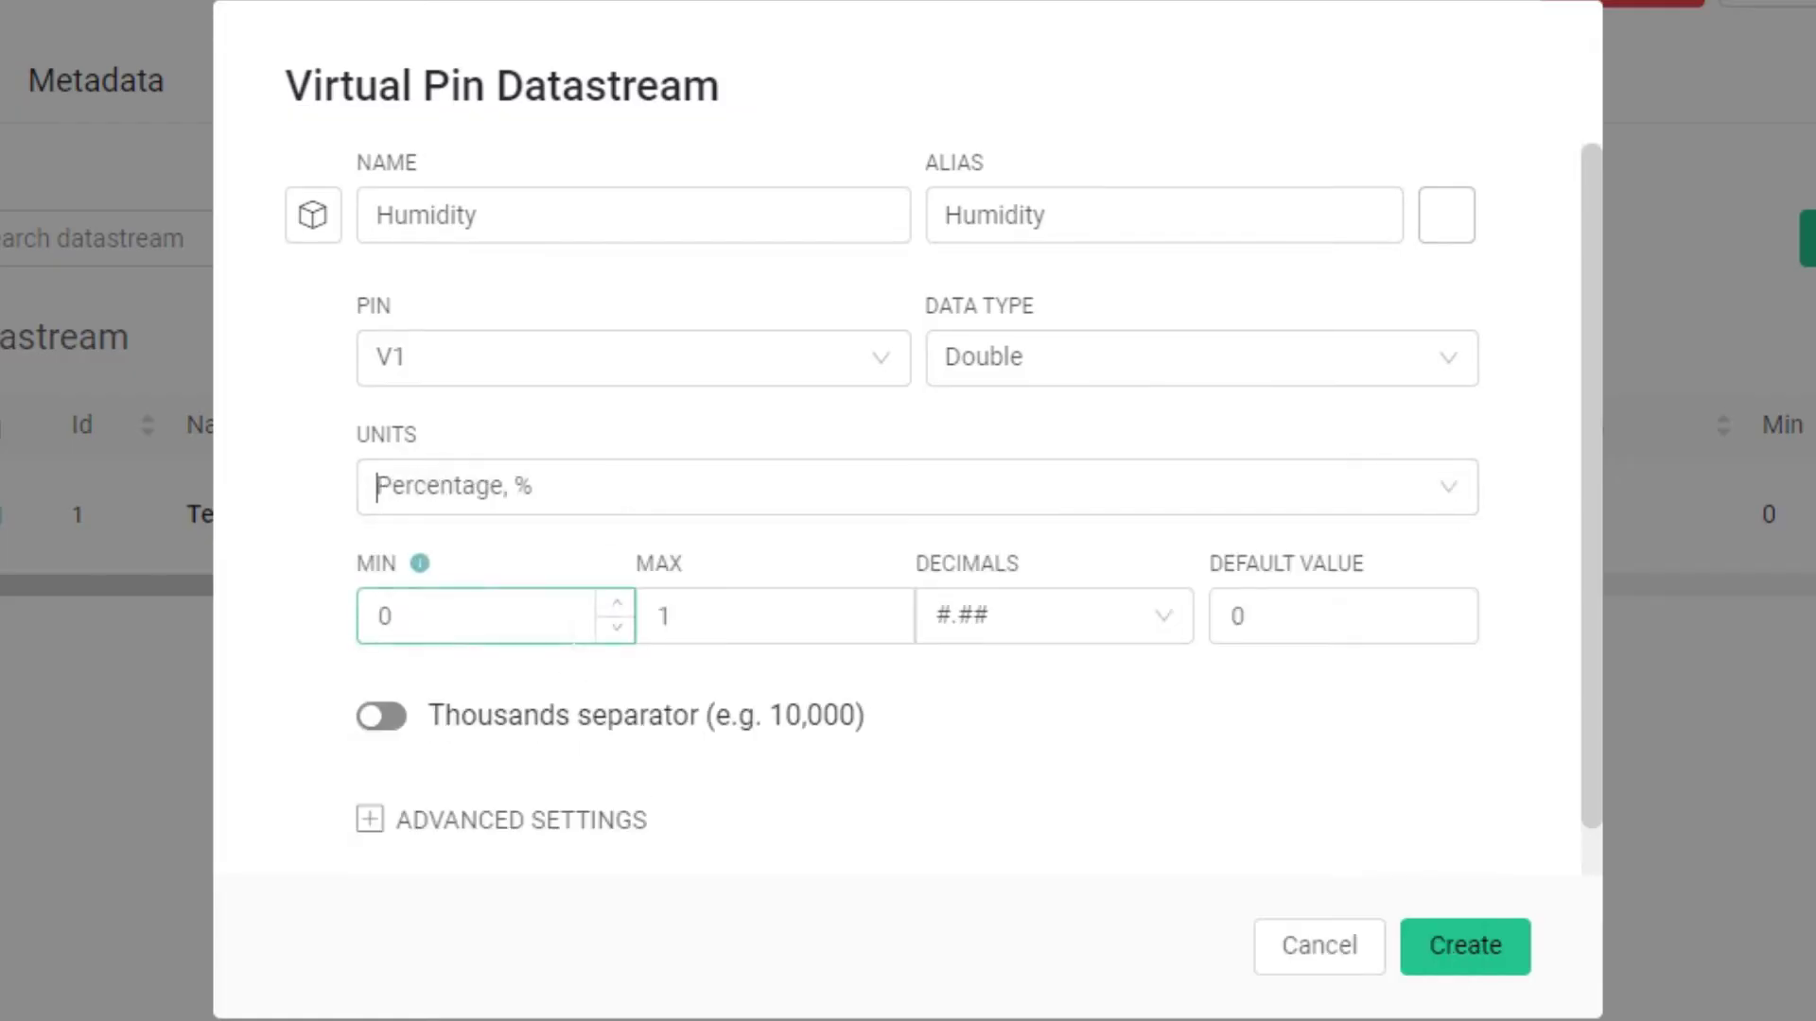
# Set the Humidity datastream's maximum to 100 with #.## decimals and create the datastream
pyautogui.click(670, 617)
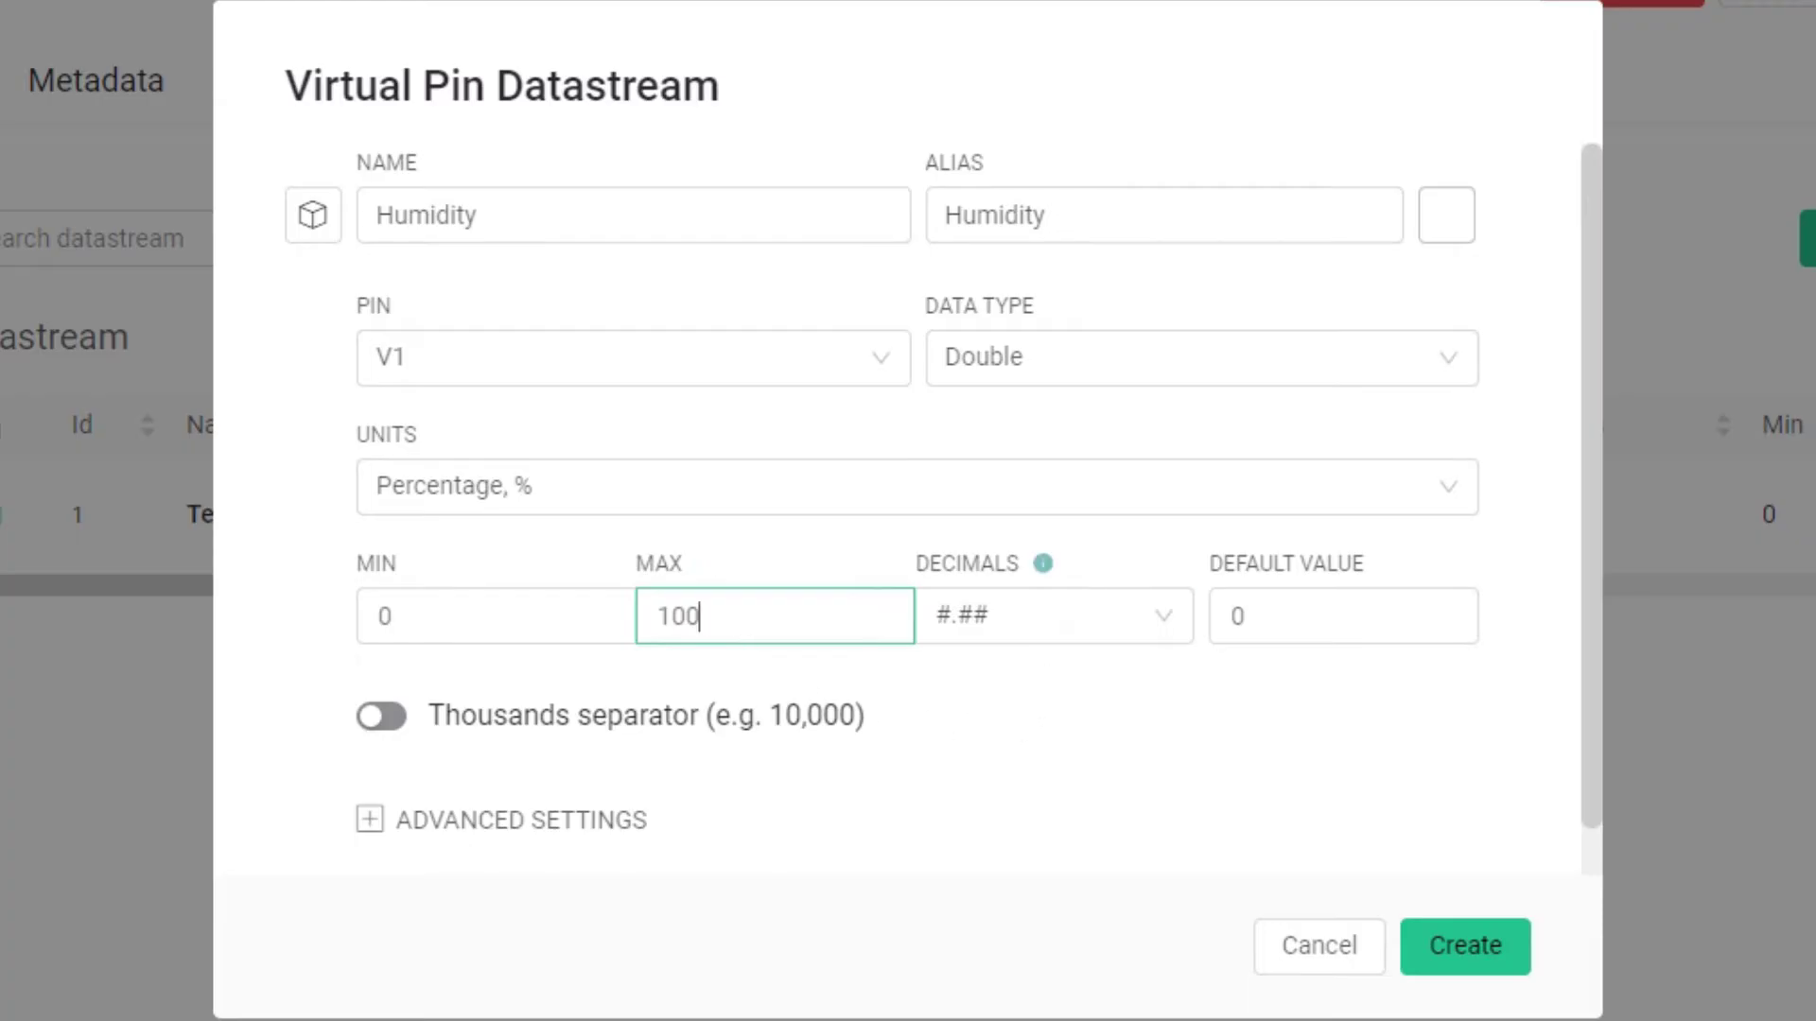
pyautogui.click(1040, 616)
pyautogui.click(995, 258)
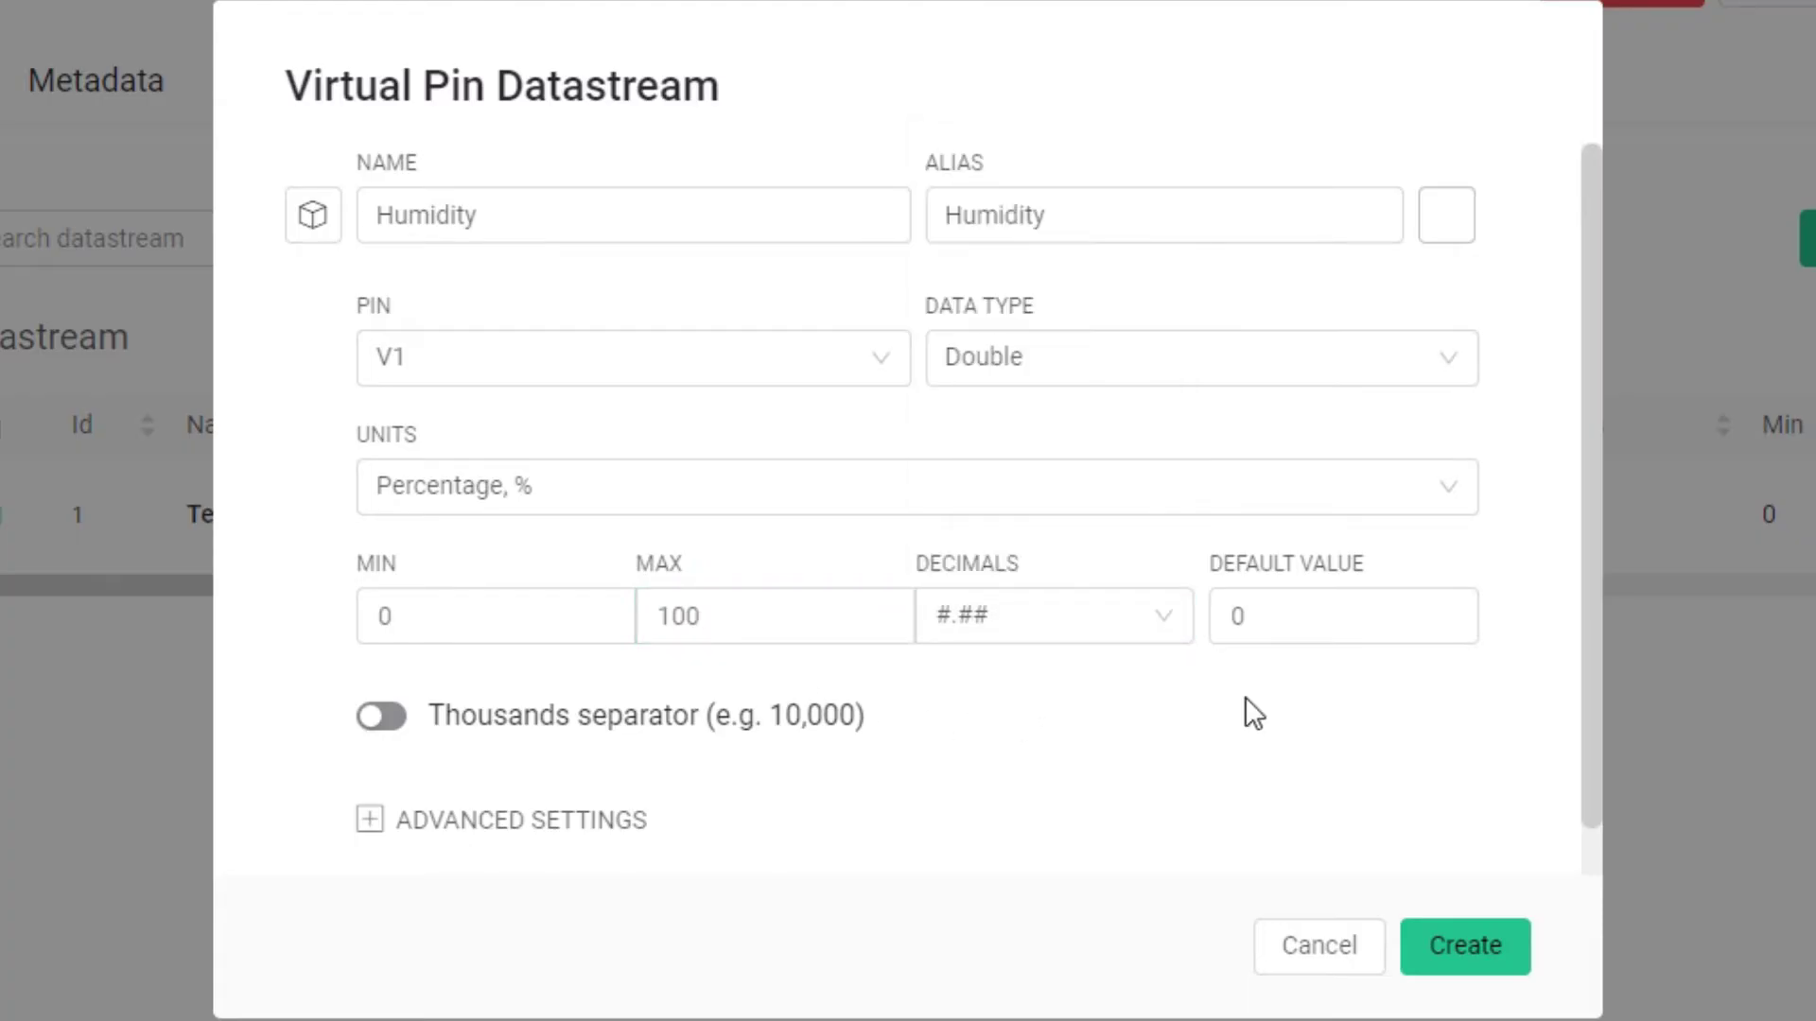
pyautogui.click(1418, 949)
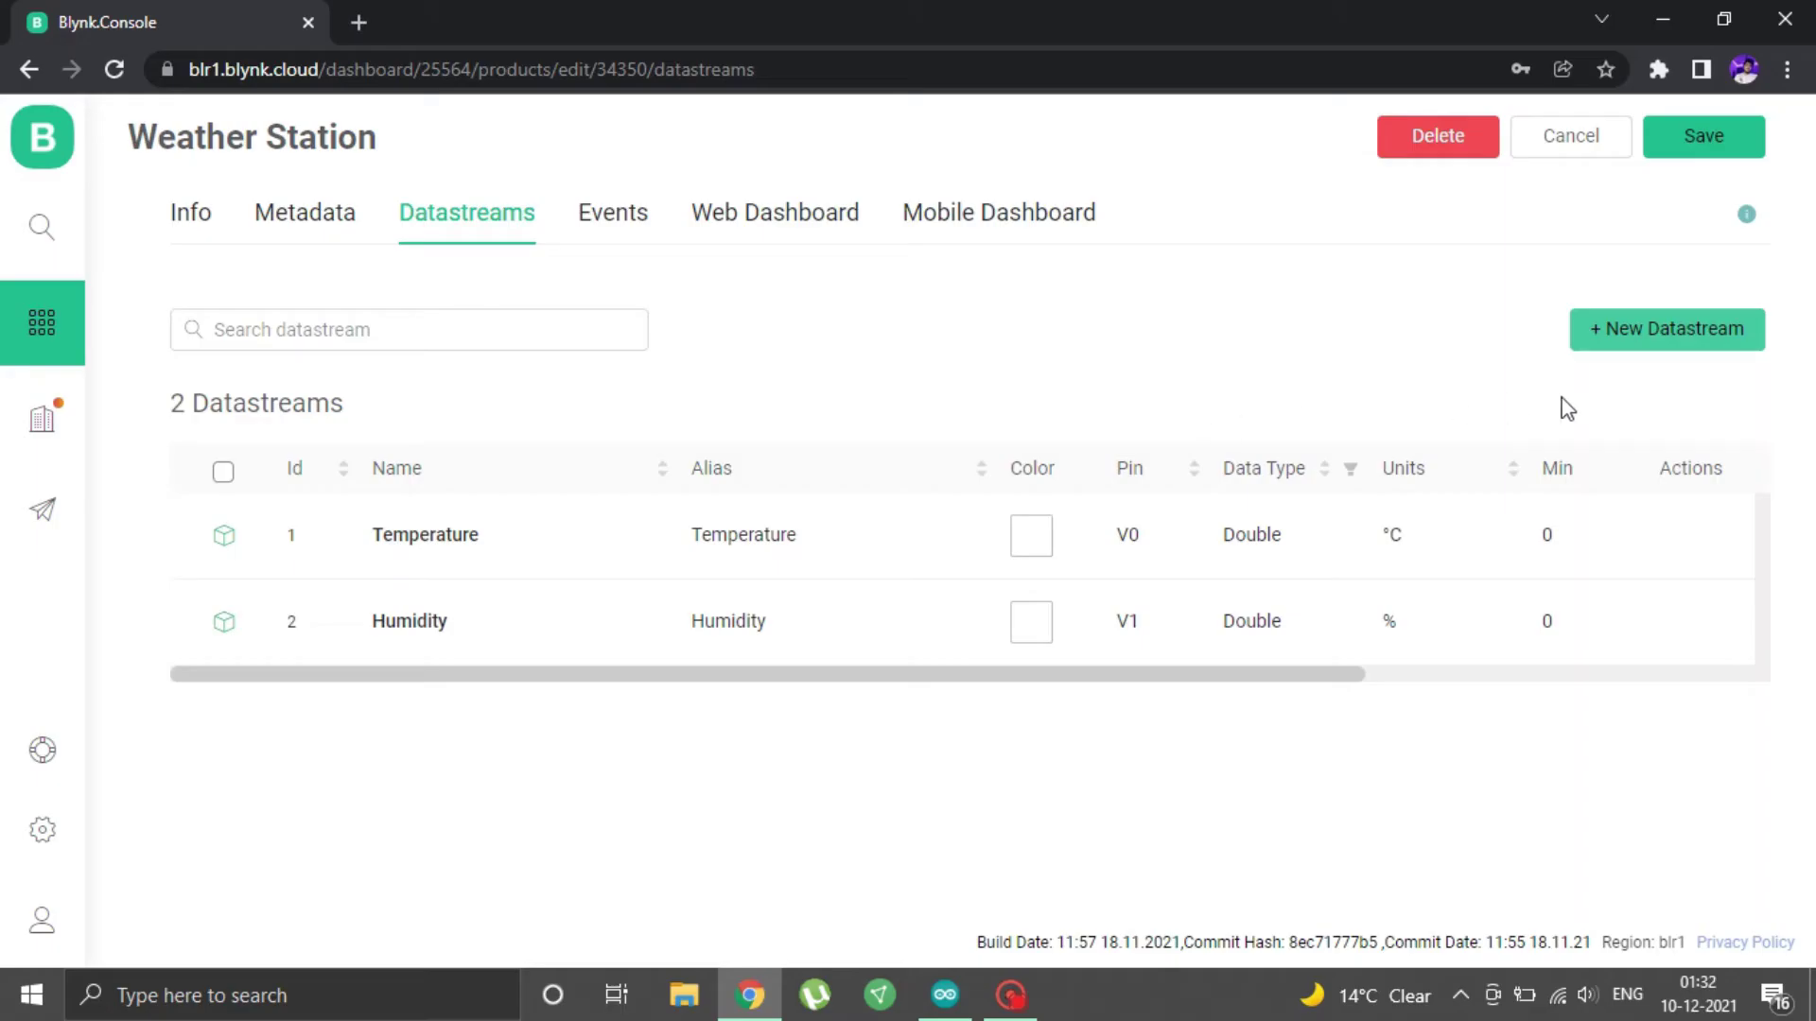
# Start a new virtual pin datastream named Pressure and change its colour to white
pyautogui.click(1640, 346)
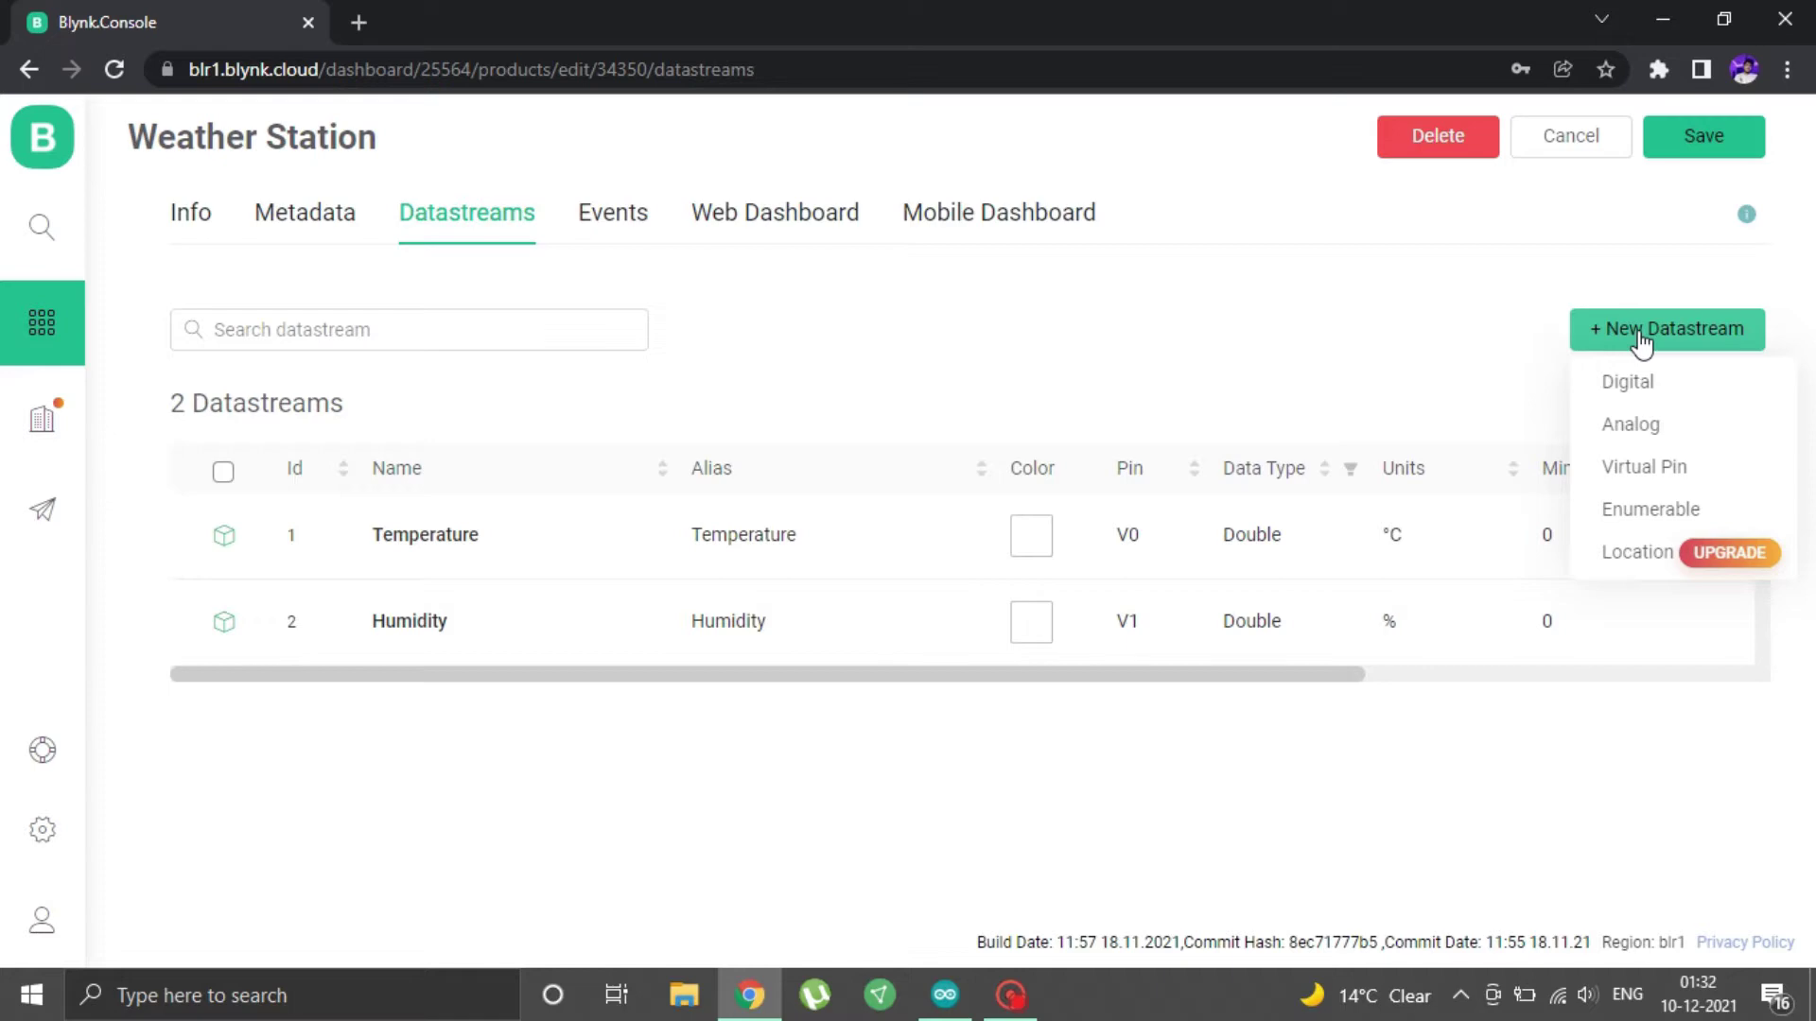
pyautogui.click(1646, 467)
pyautogui.write('P')
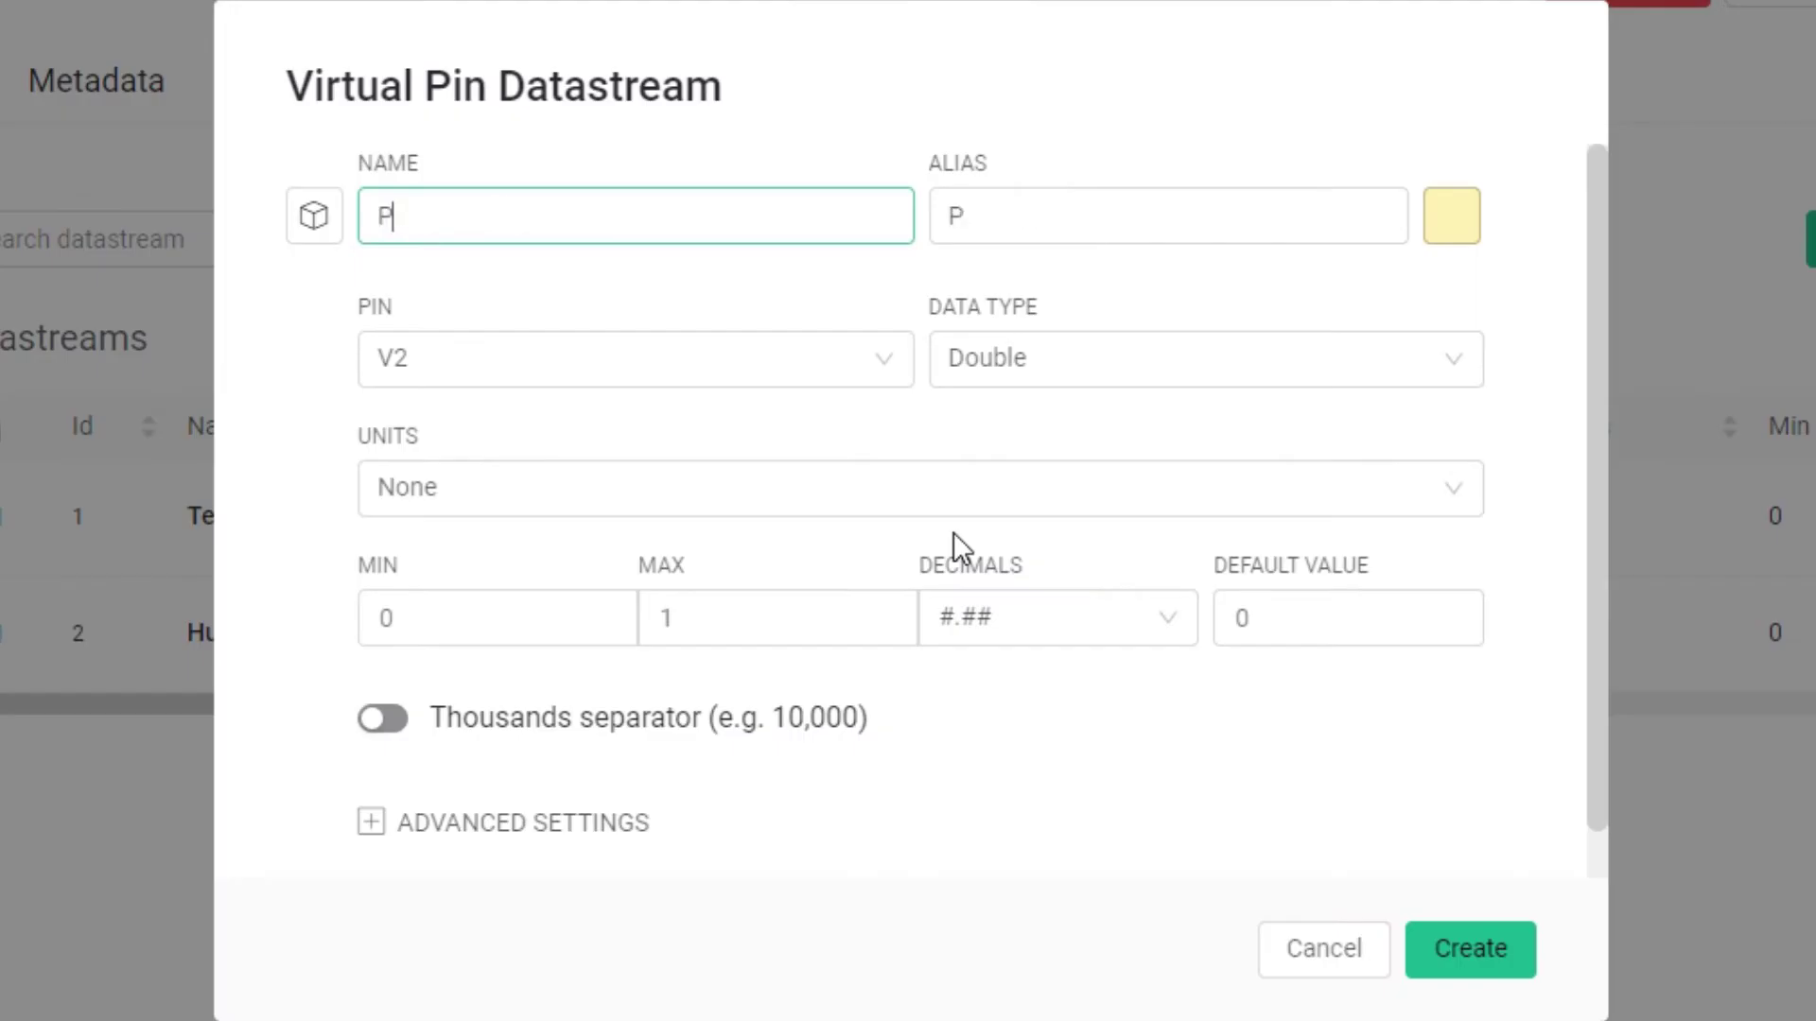
pyautogui.write('ressure')
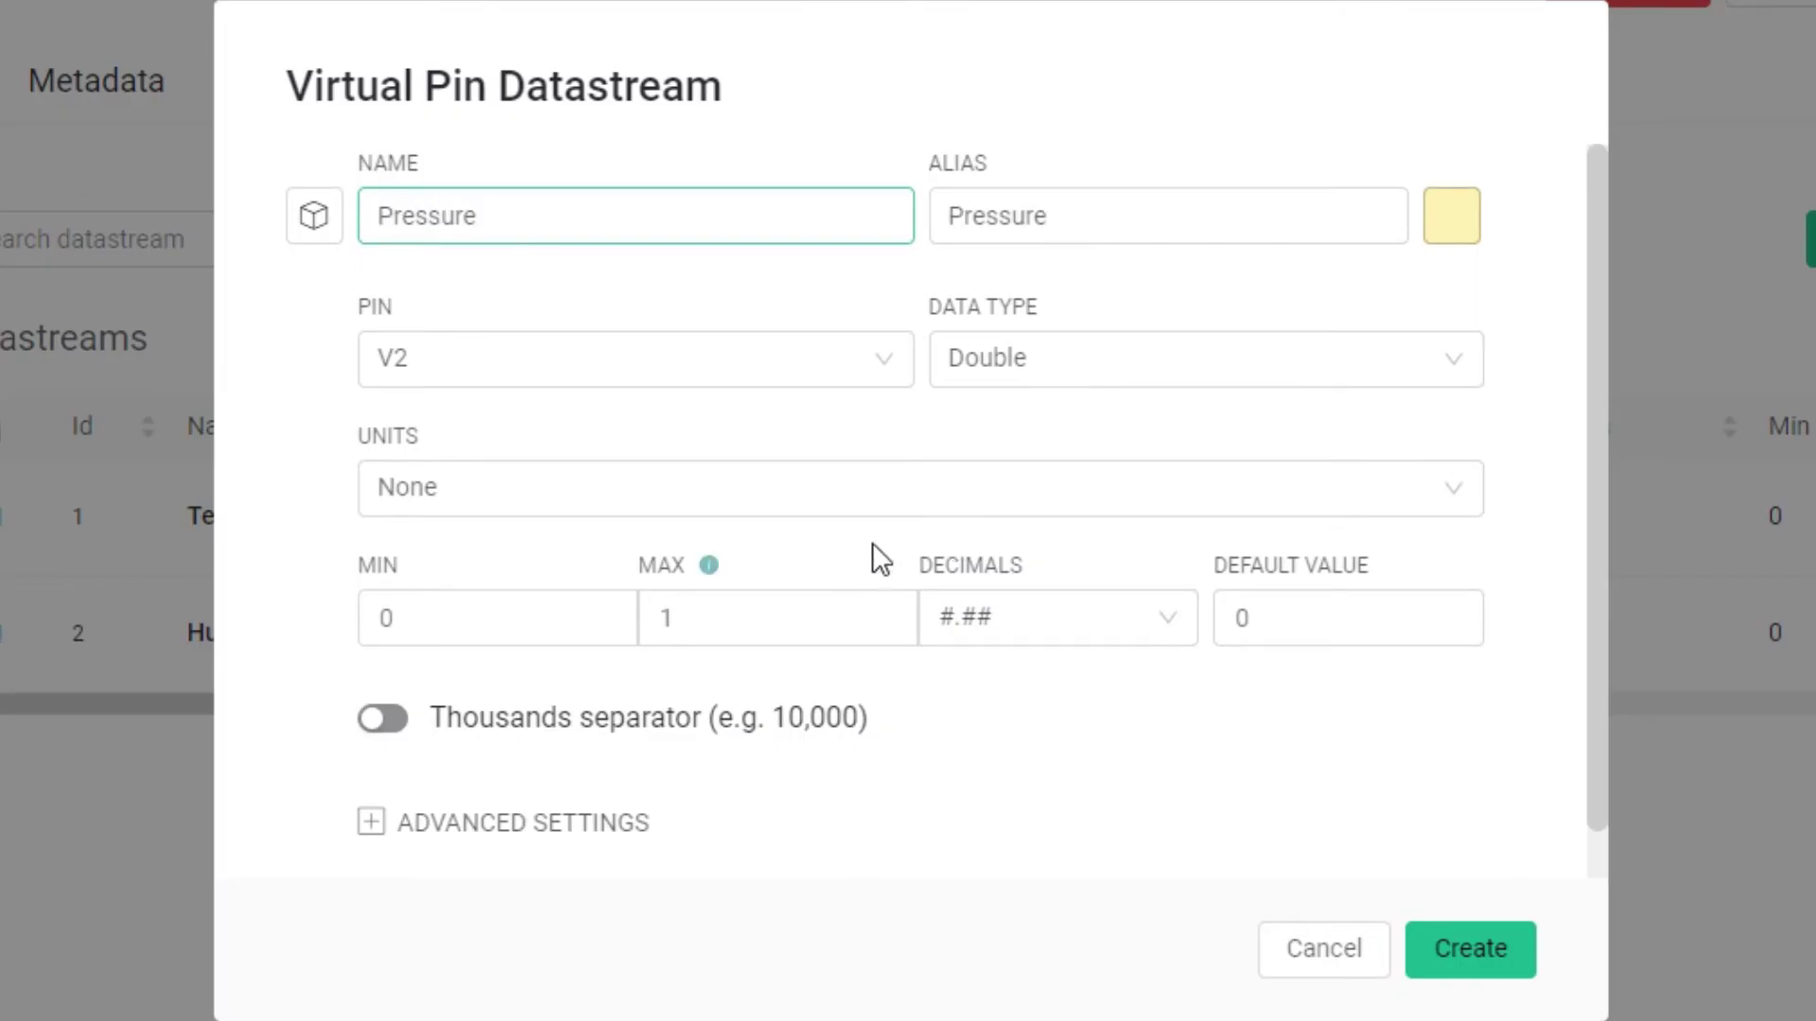
pyautogui.click(1450, 223)
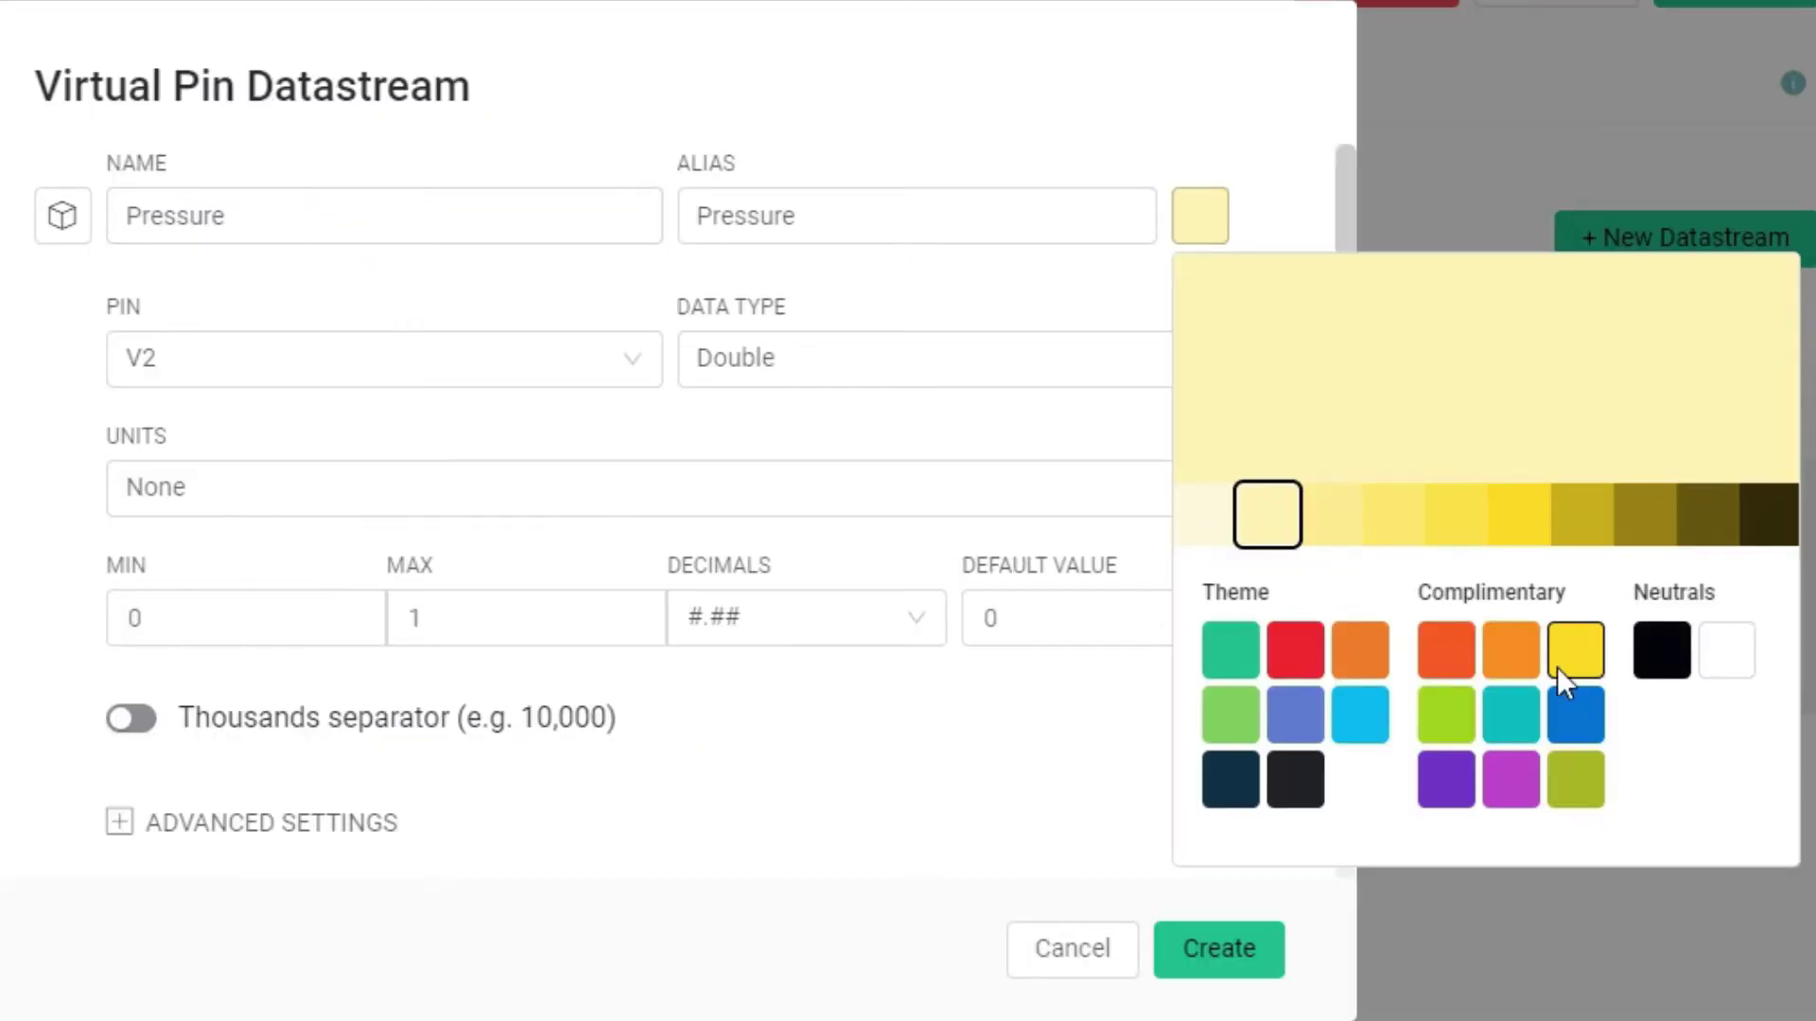
pyautogui.click(1727, 651)
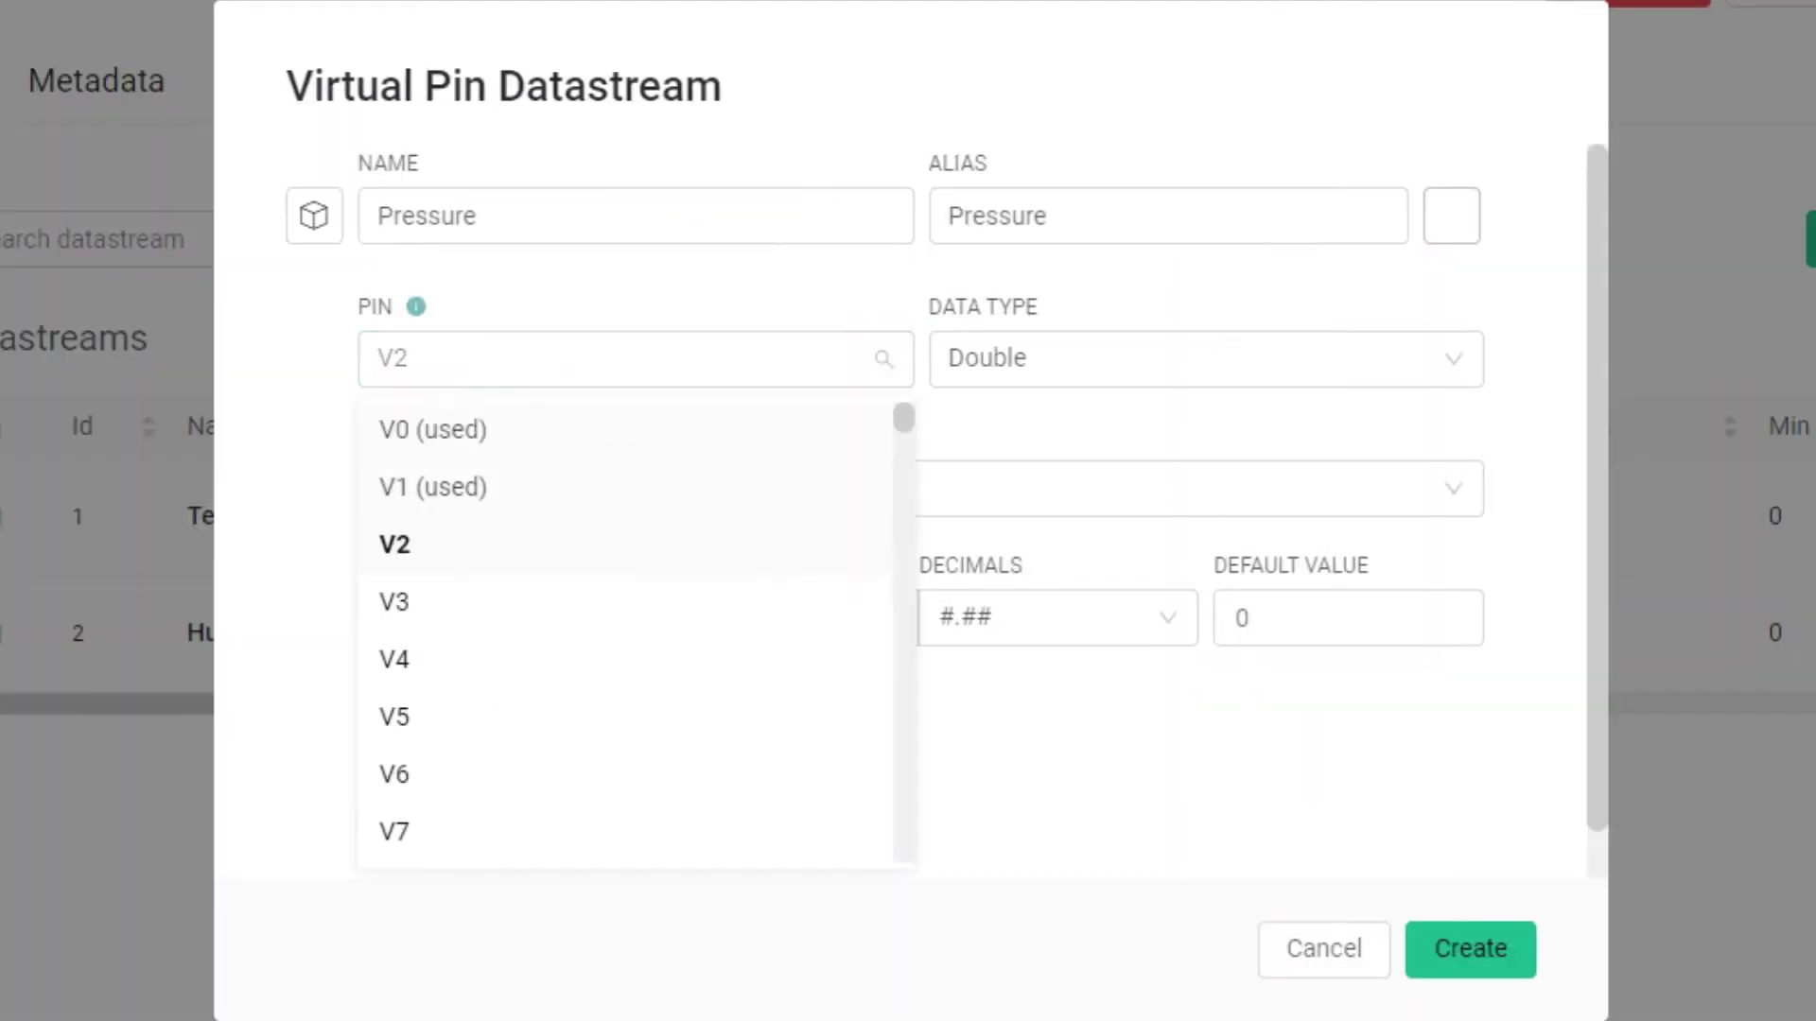
# Assign the Pressure datastream to pin V2 and set its data type to Double
pyautogui.click(434, 554)
pyautogui.click(1088, 359)
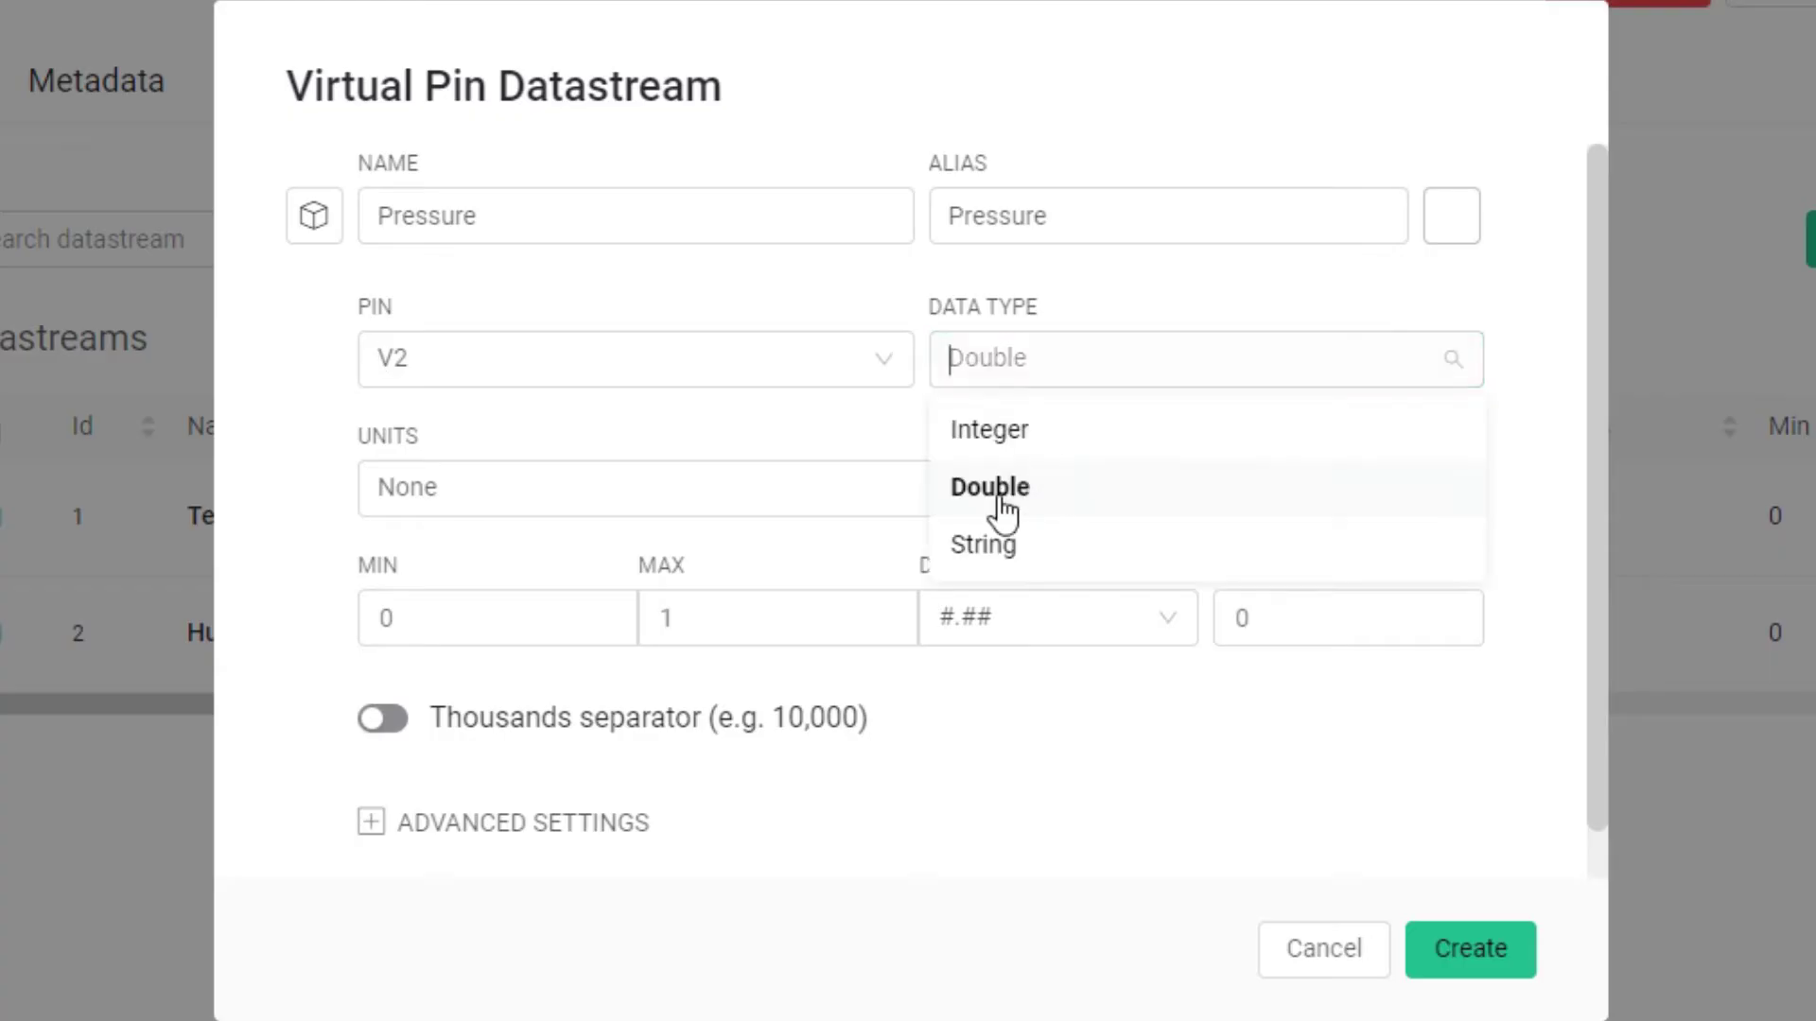
pyautogui.click(993, 490)
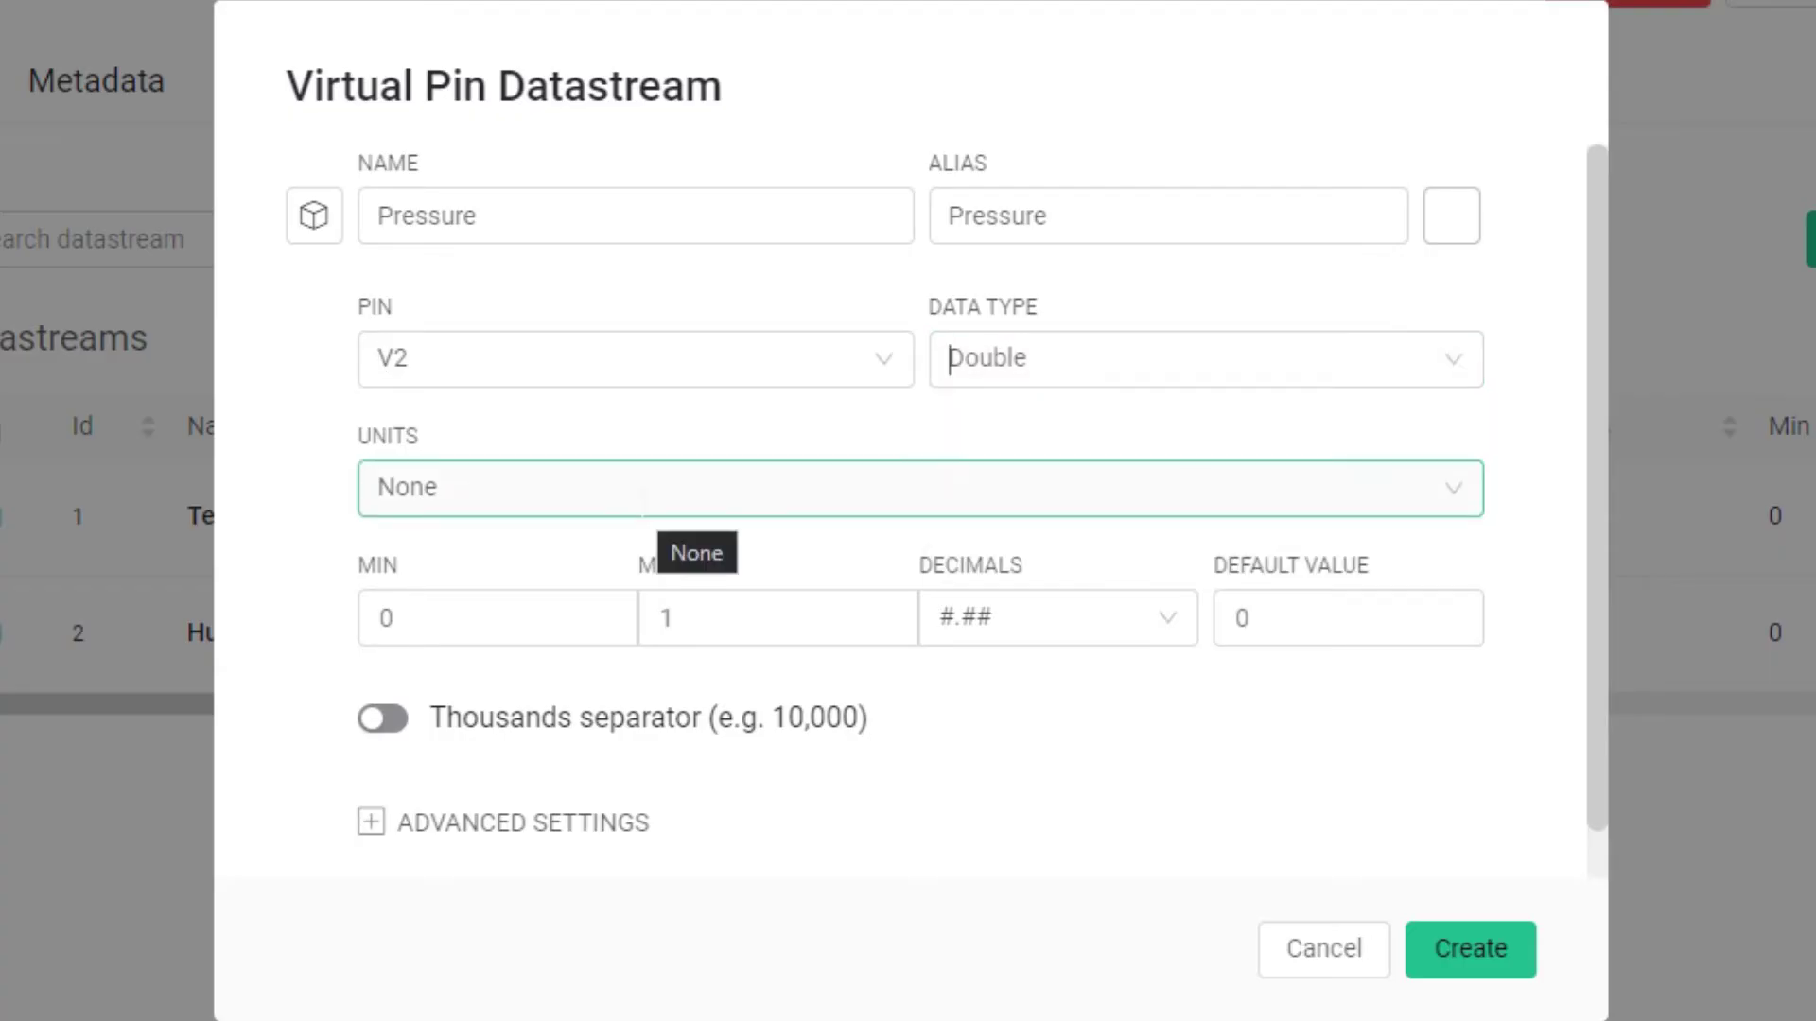
# Try to set the Pressure datastream's units to mbar
pyautogui.click(652, 501)
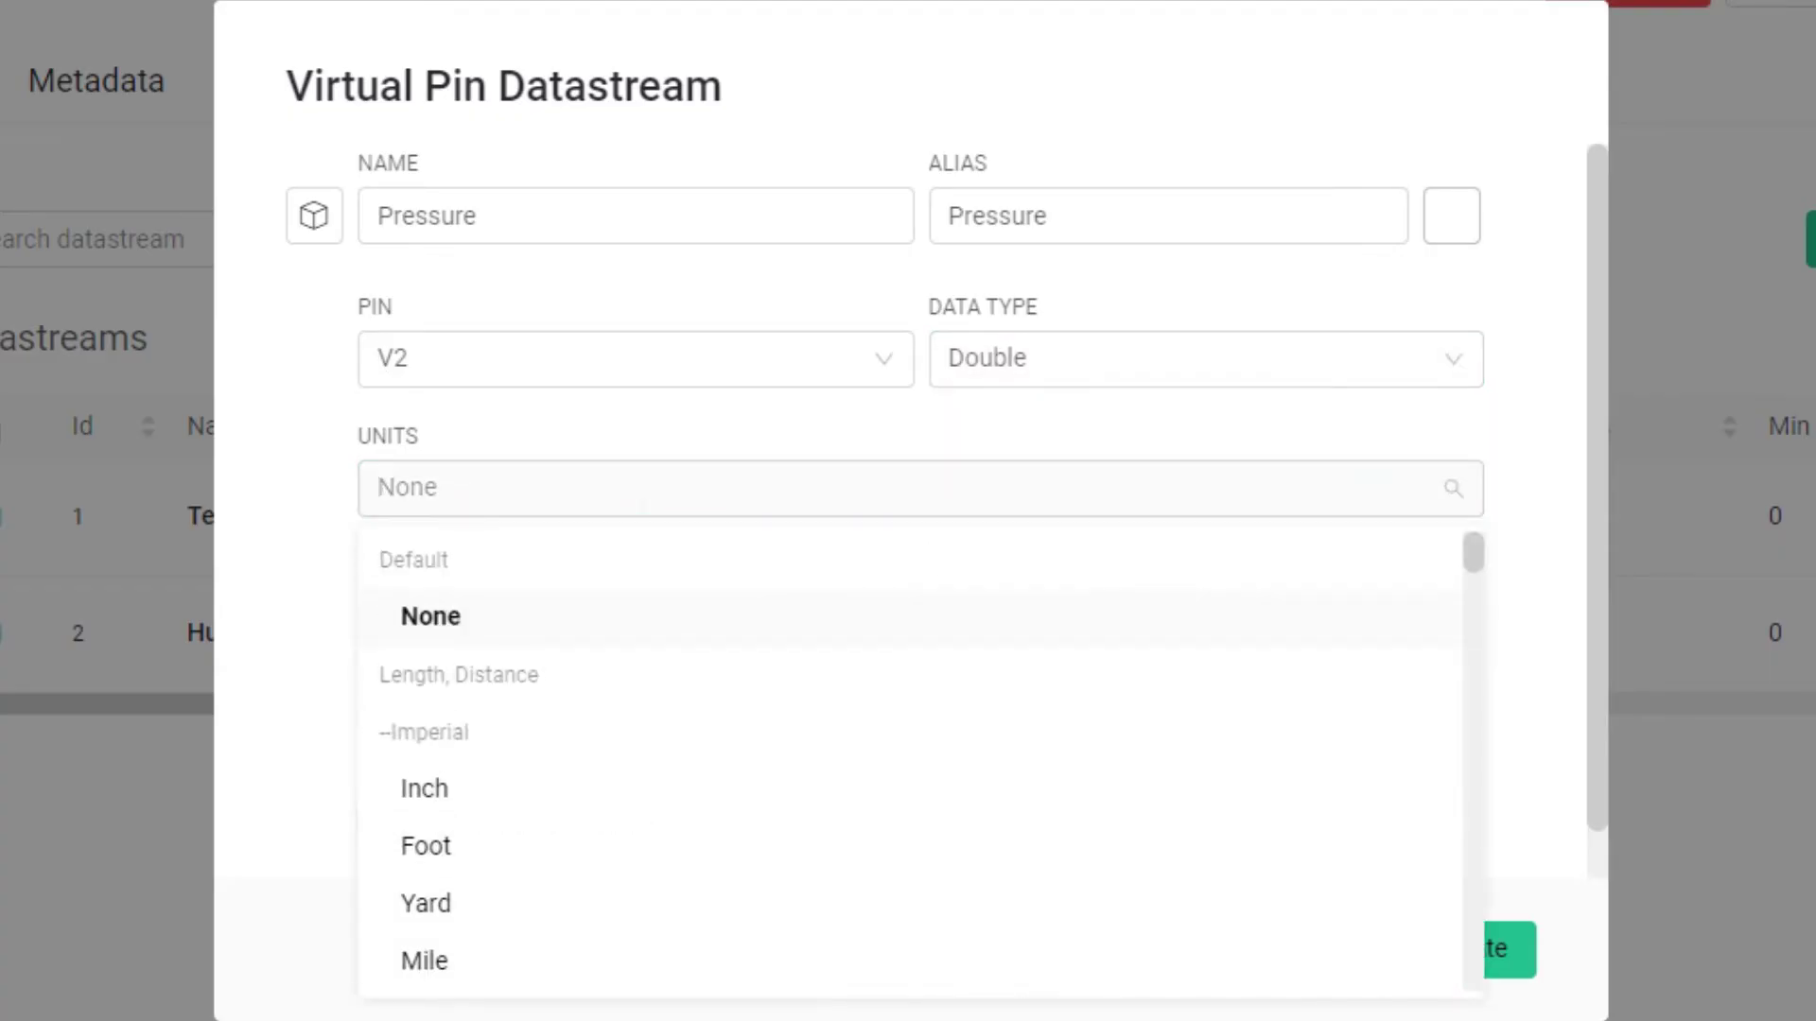
pyautogui.write('mba')
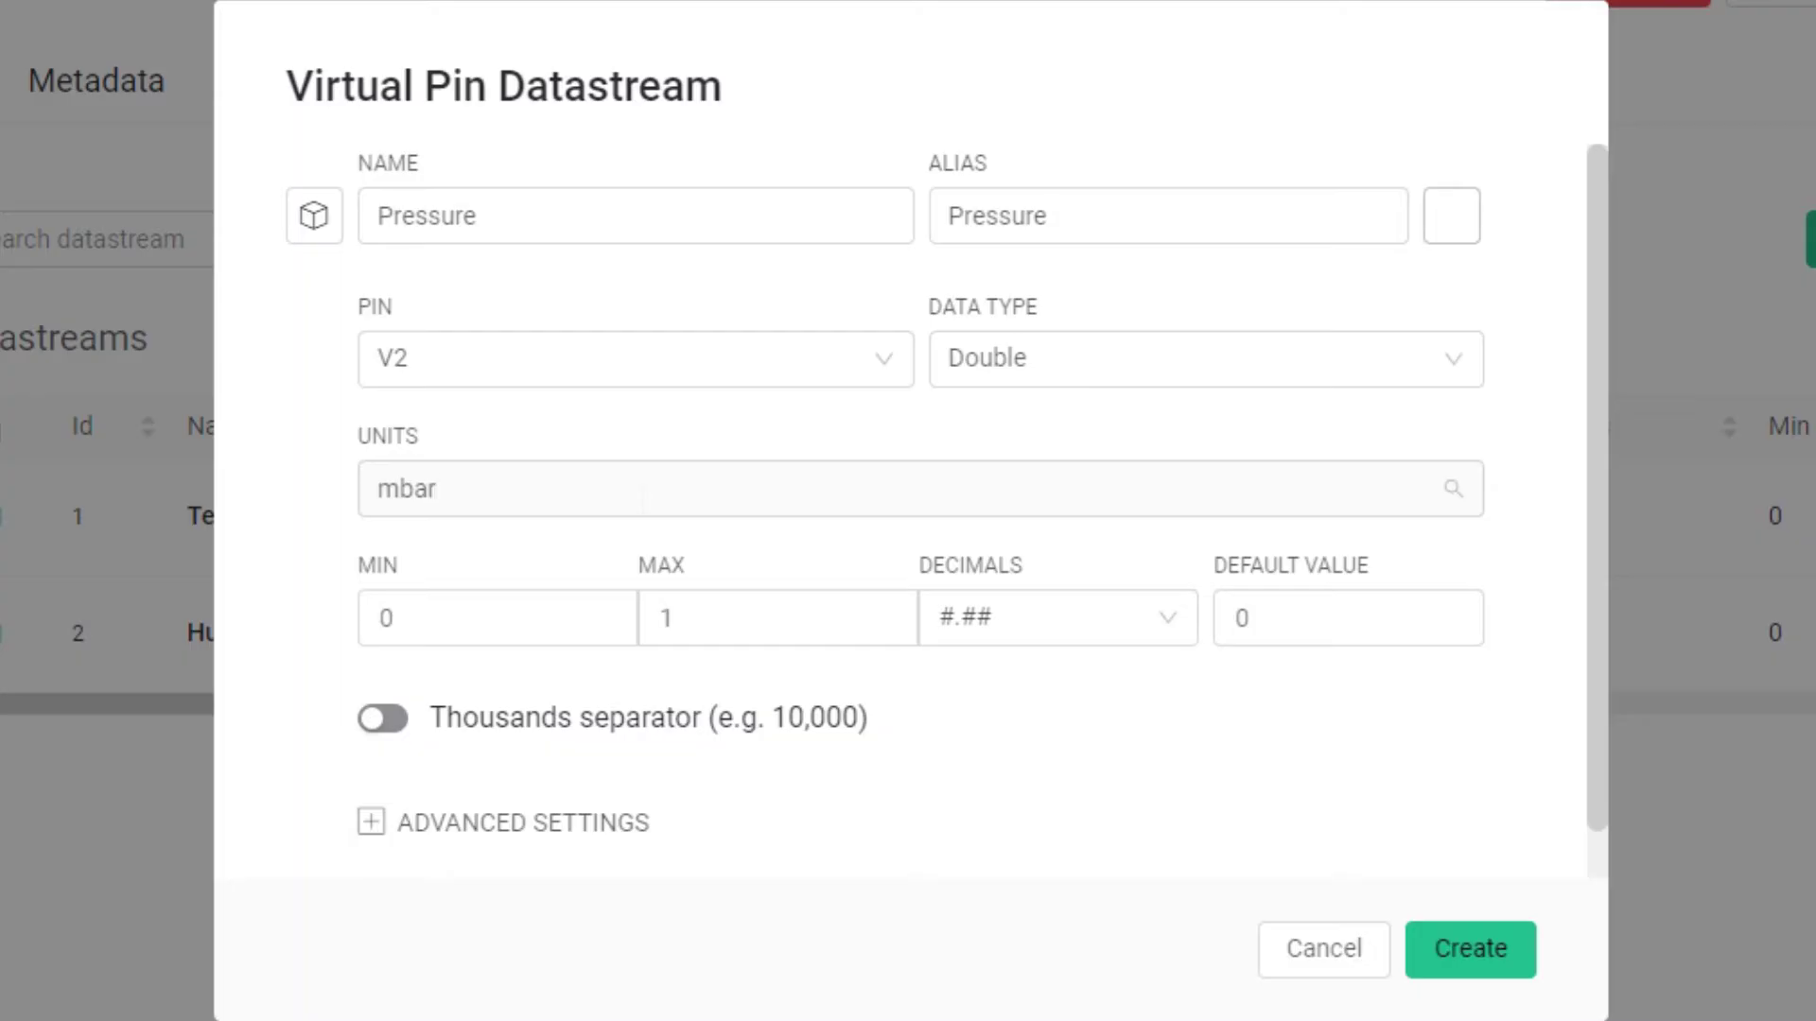
pyautogui.write('r')
# Set the Pressure datastream's maximum to 2000 with #.## decimals and create the datastream
pyautogui.click(689, 617)
pyautogui.press('BackSpace')
pyautogui.write('2000')
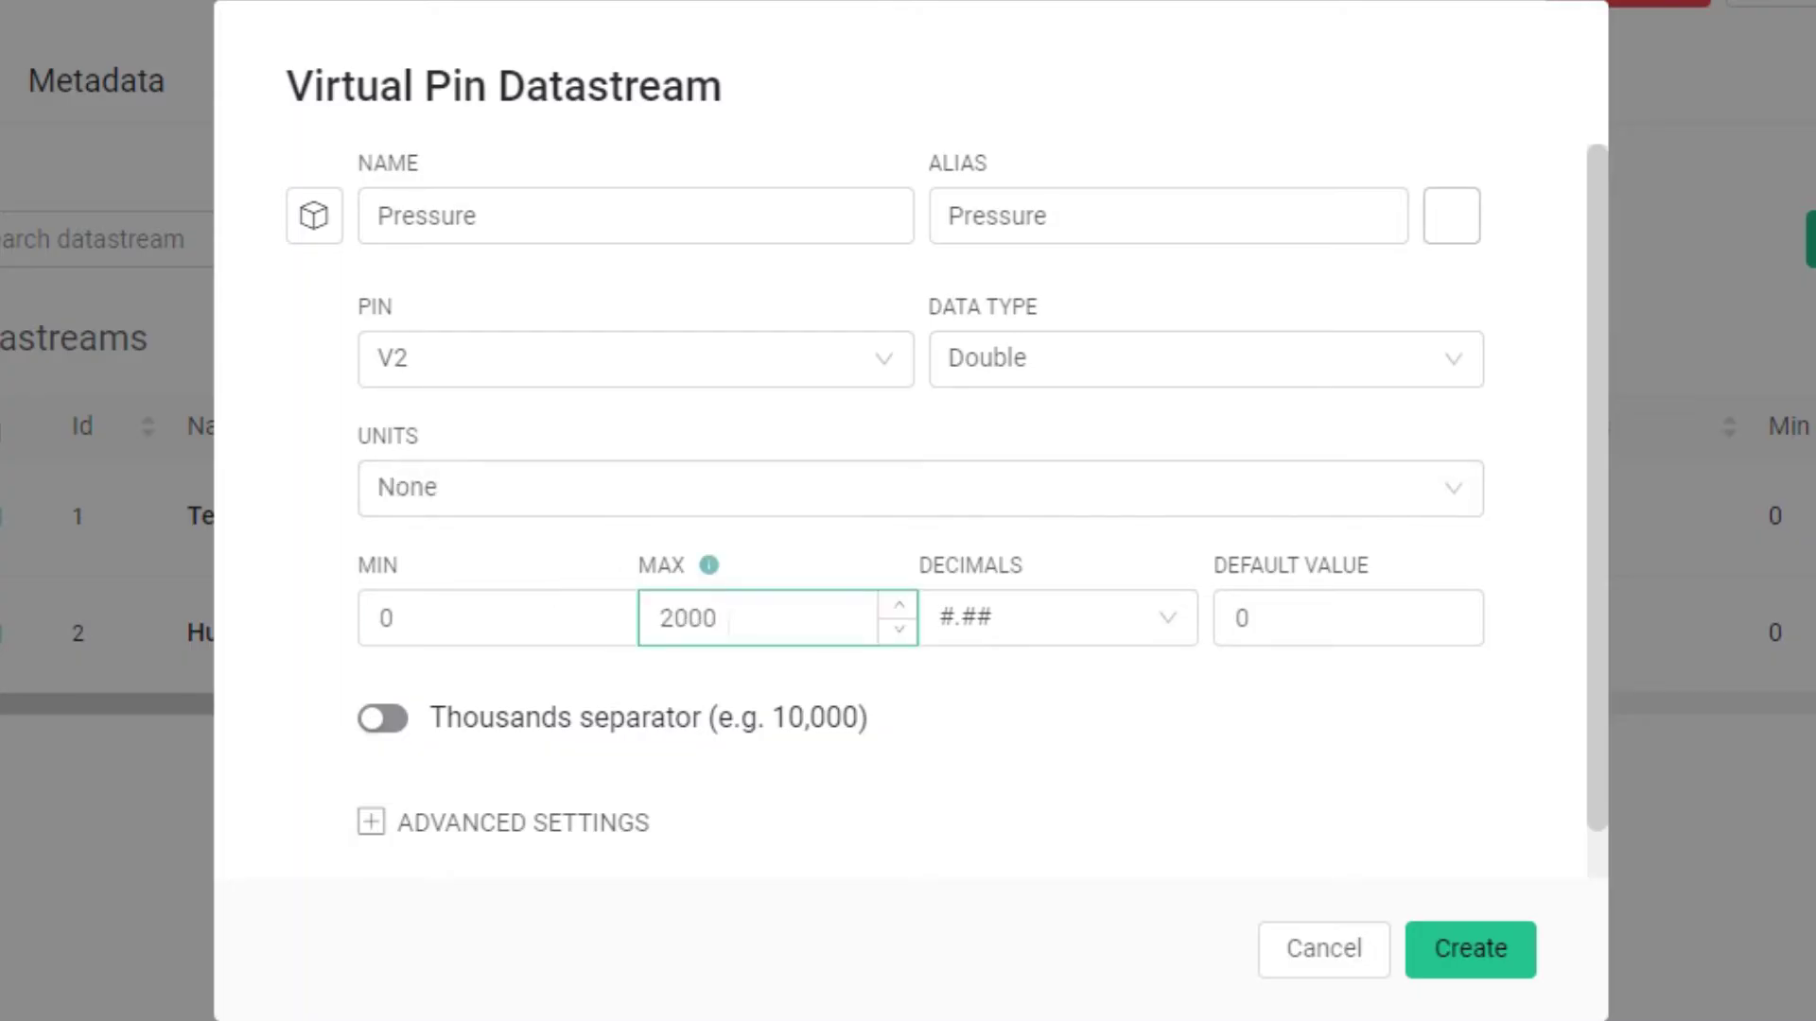
pyautogui.click(1049, 620)
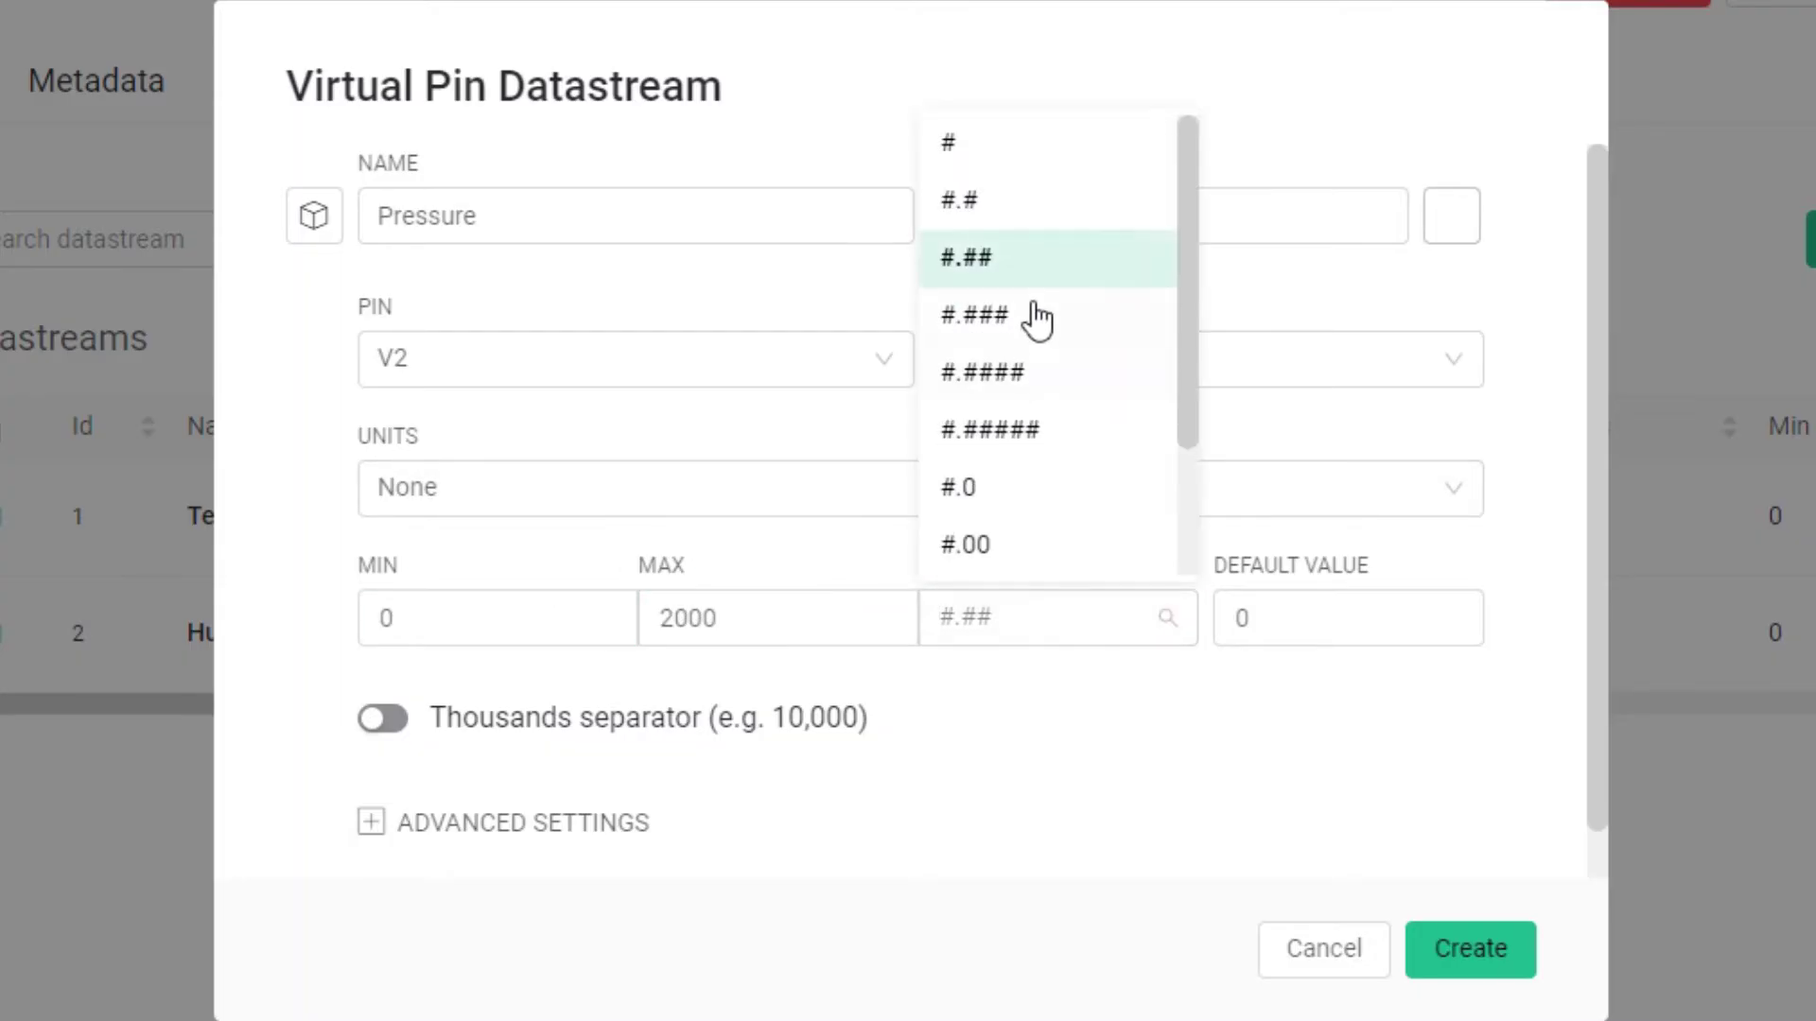
pyautogui.click(1008, 264)
pyautogui.click(1479, 949)
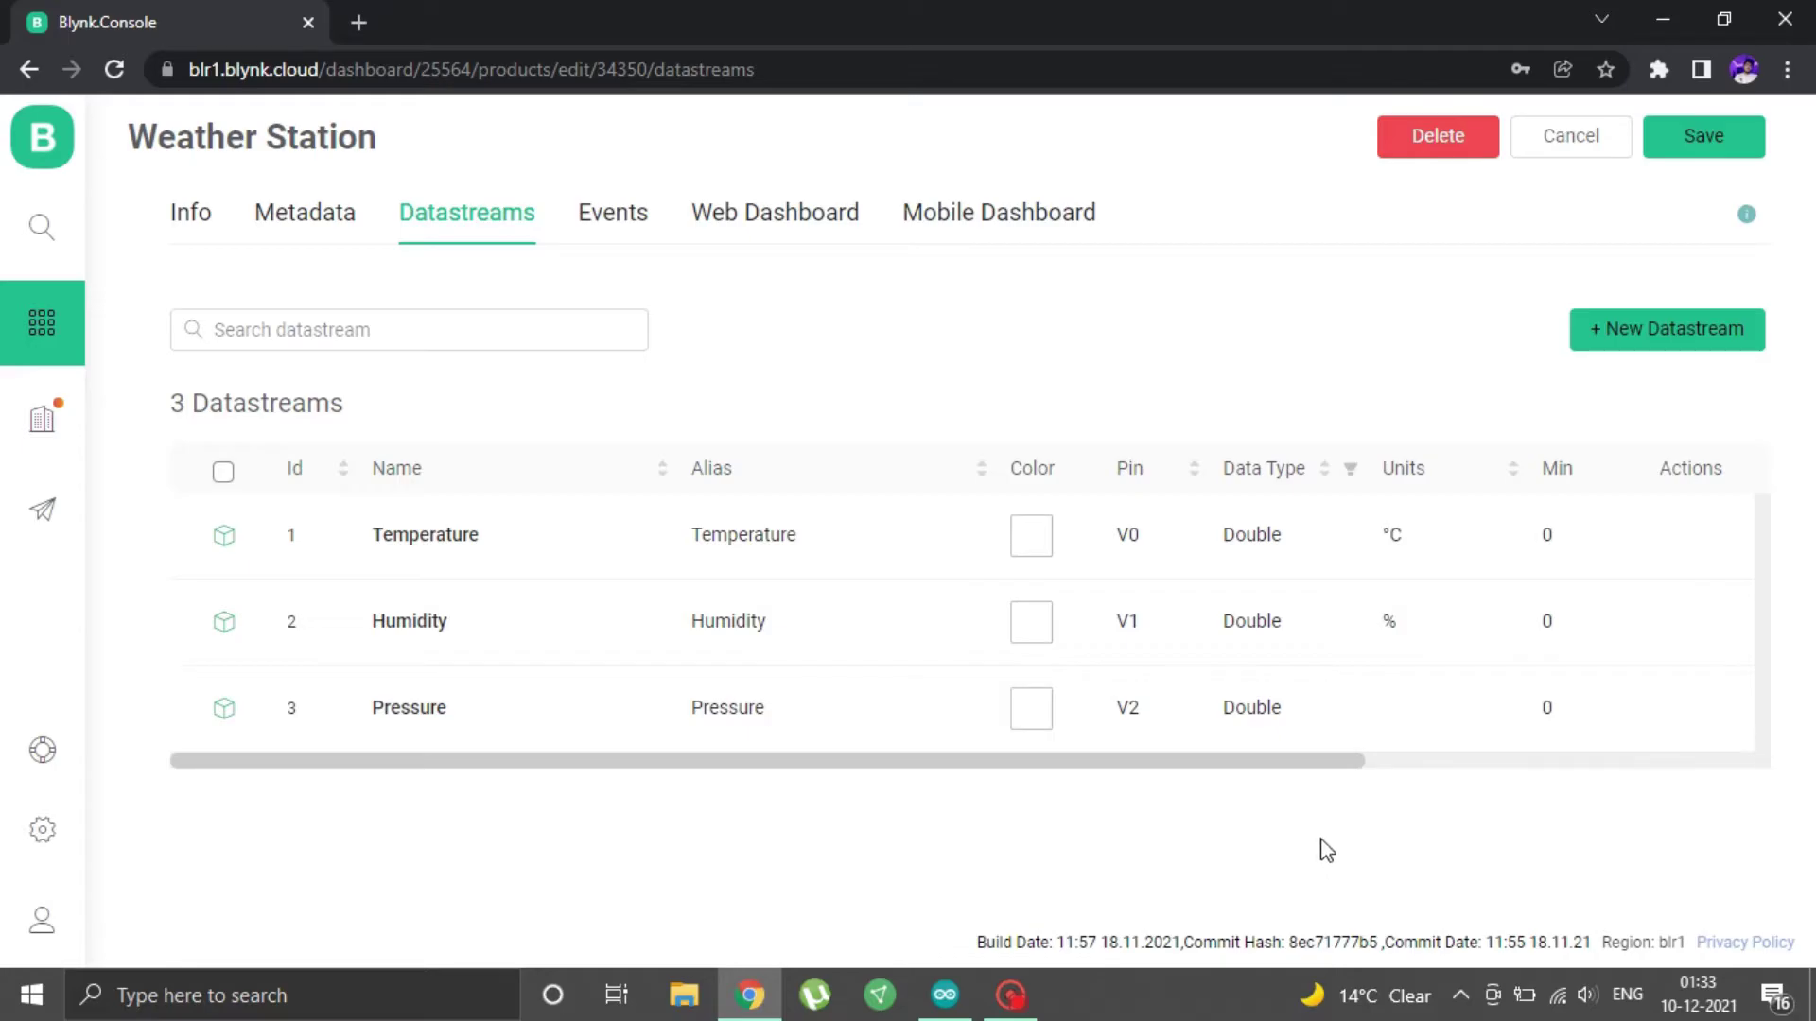
# Start a new virtual pin datastream named Visible Radiation and change its colour to white
pyautogui.click(1664, 329)
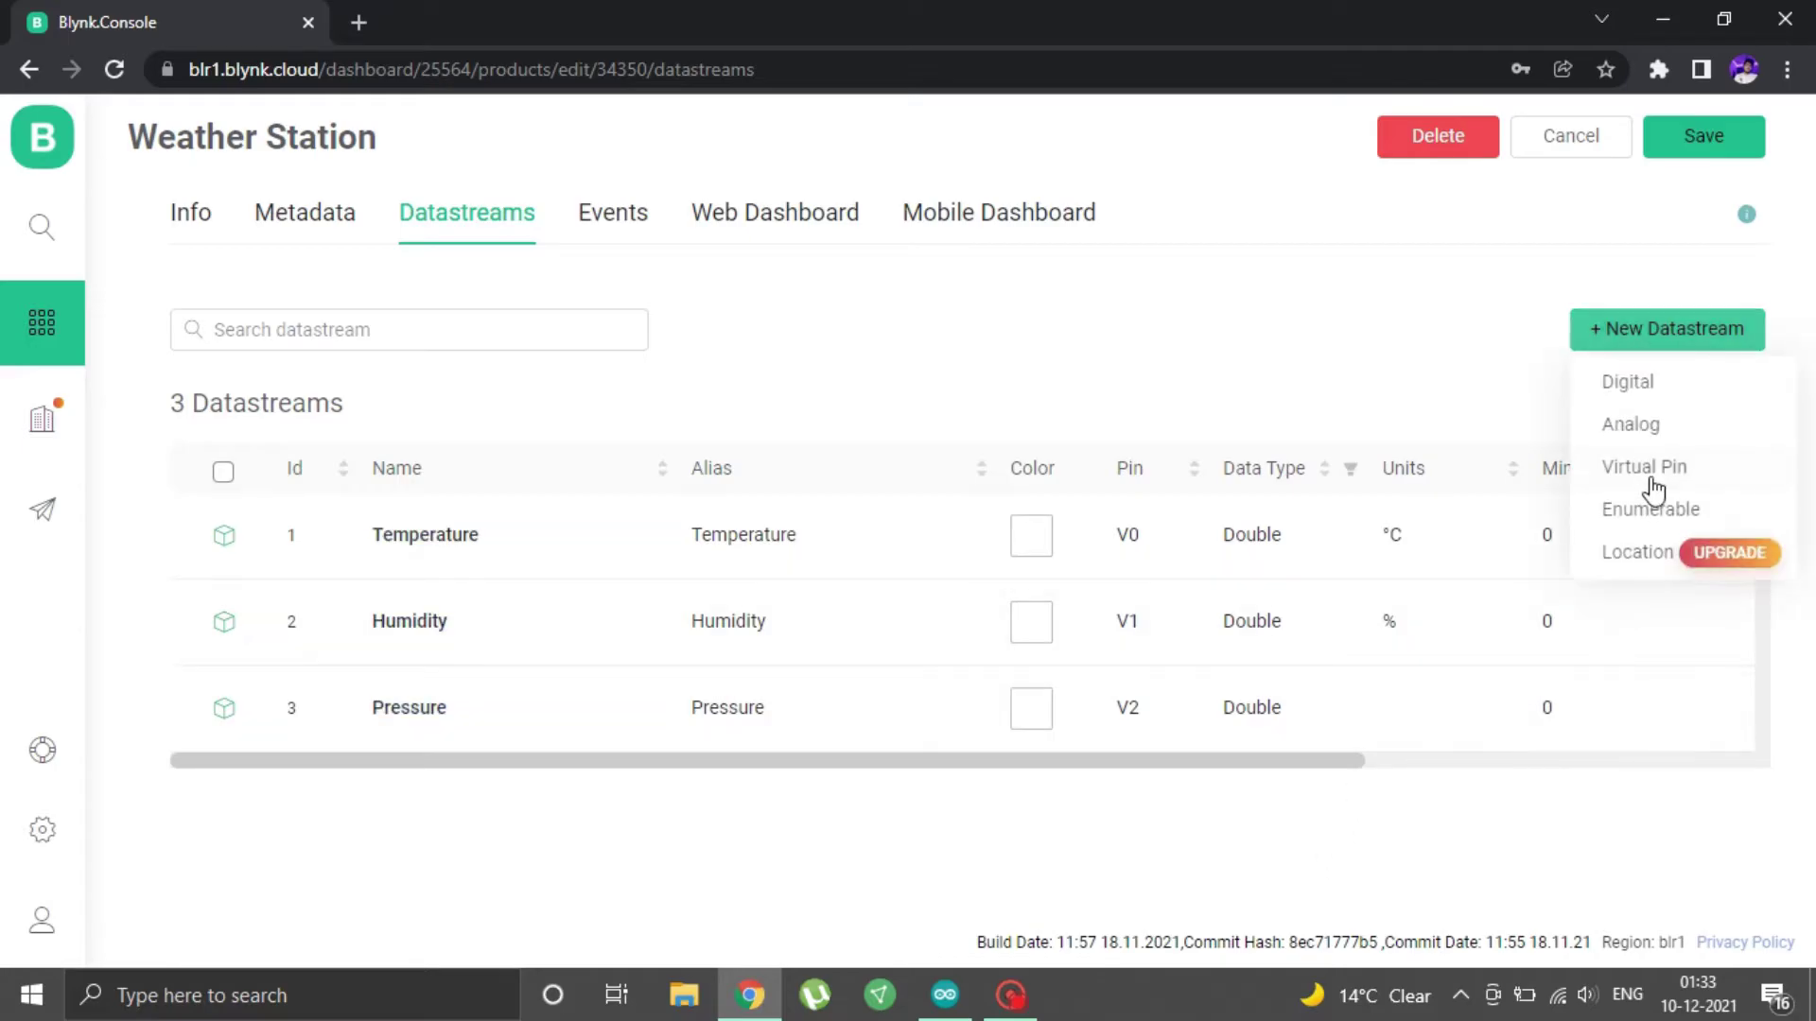
pyautogui.click(1626, 469)
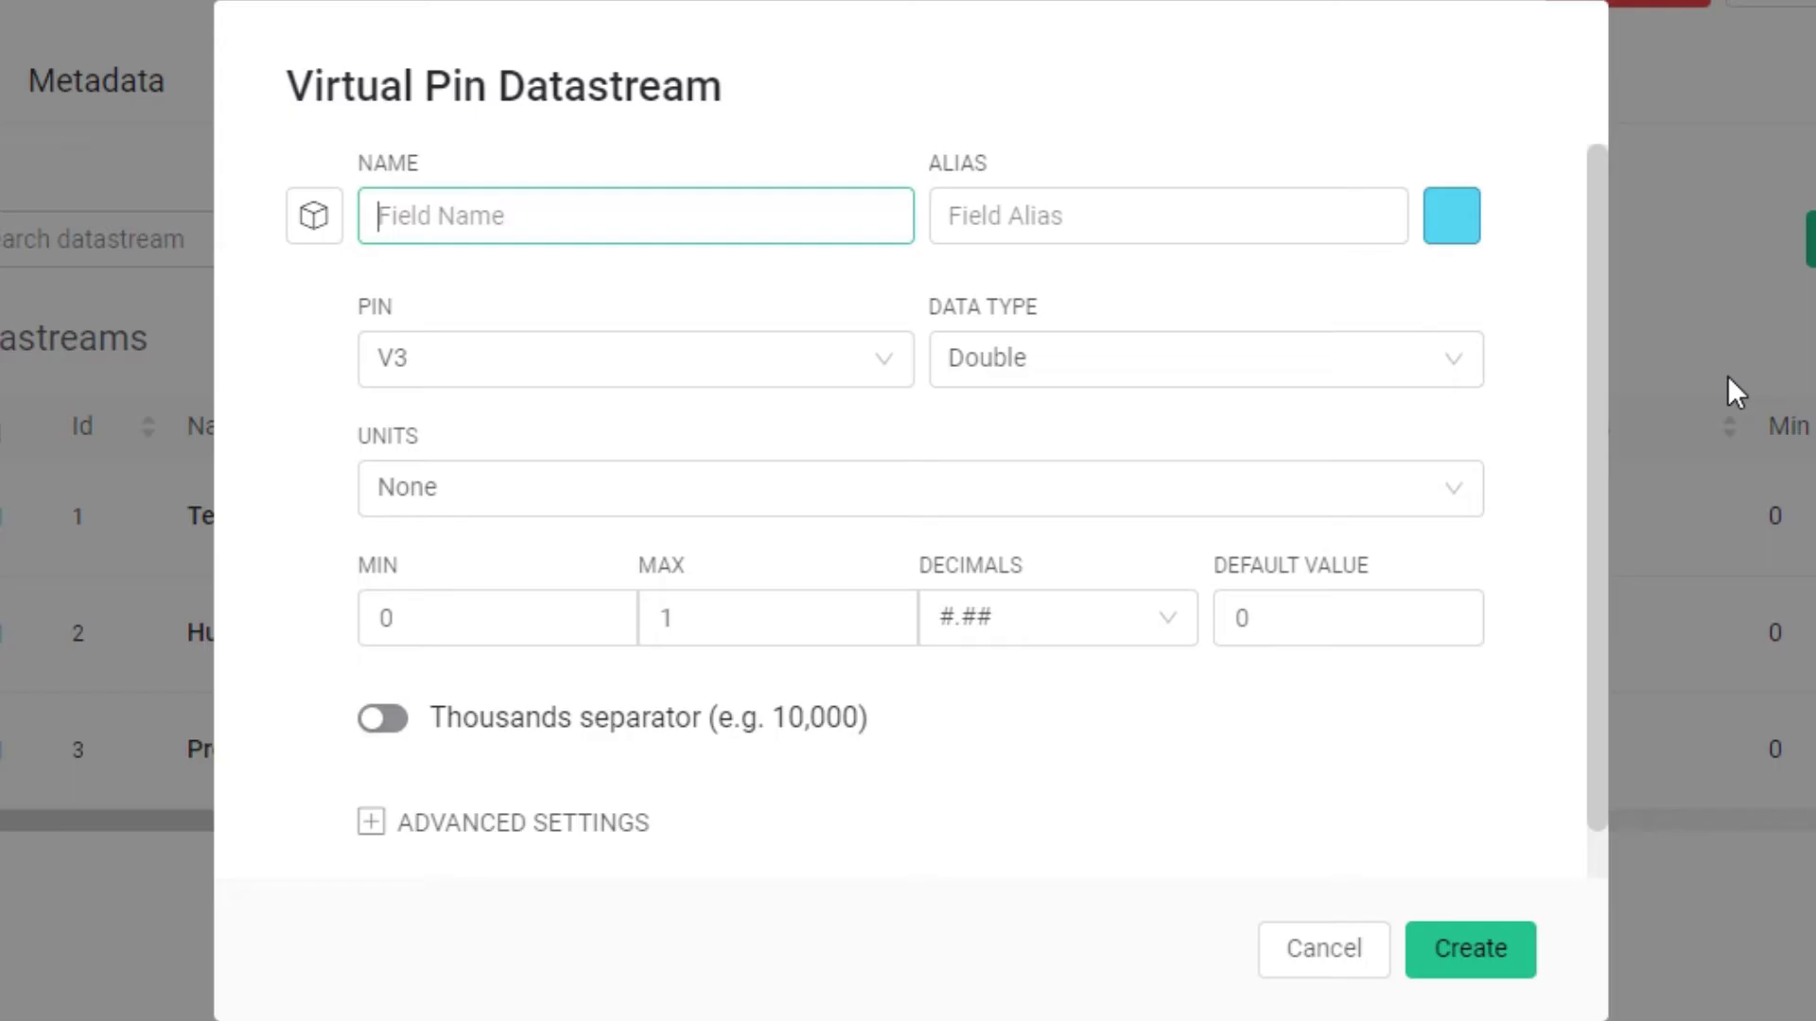
pyautogui.write('Visi')
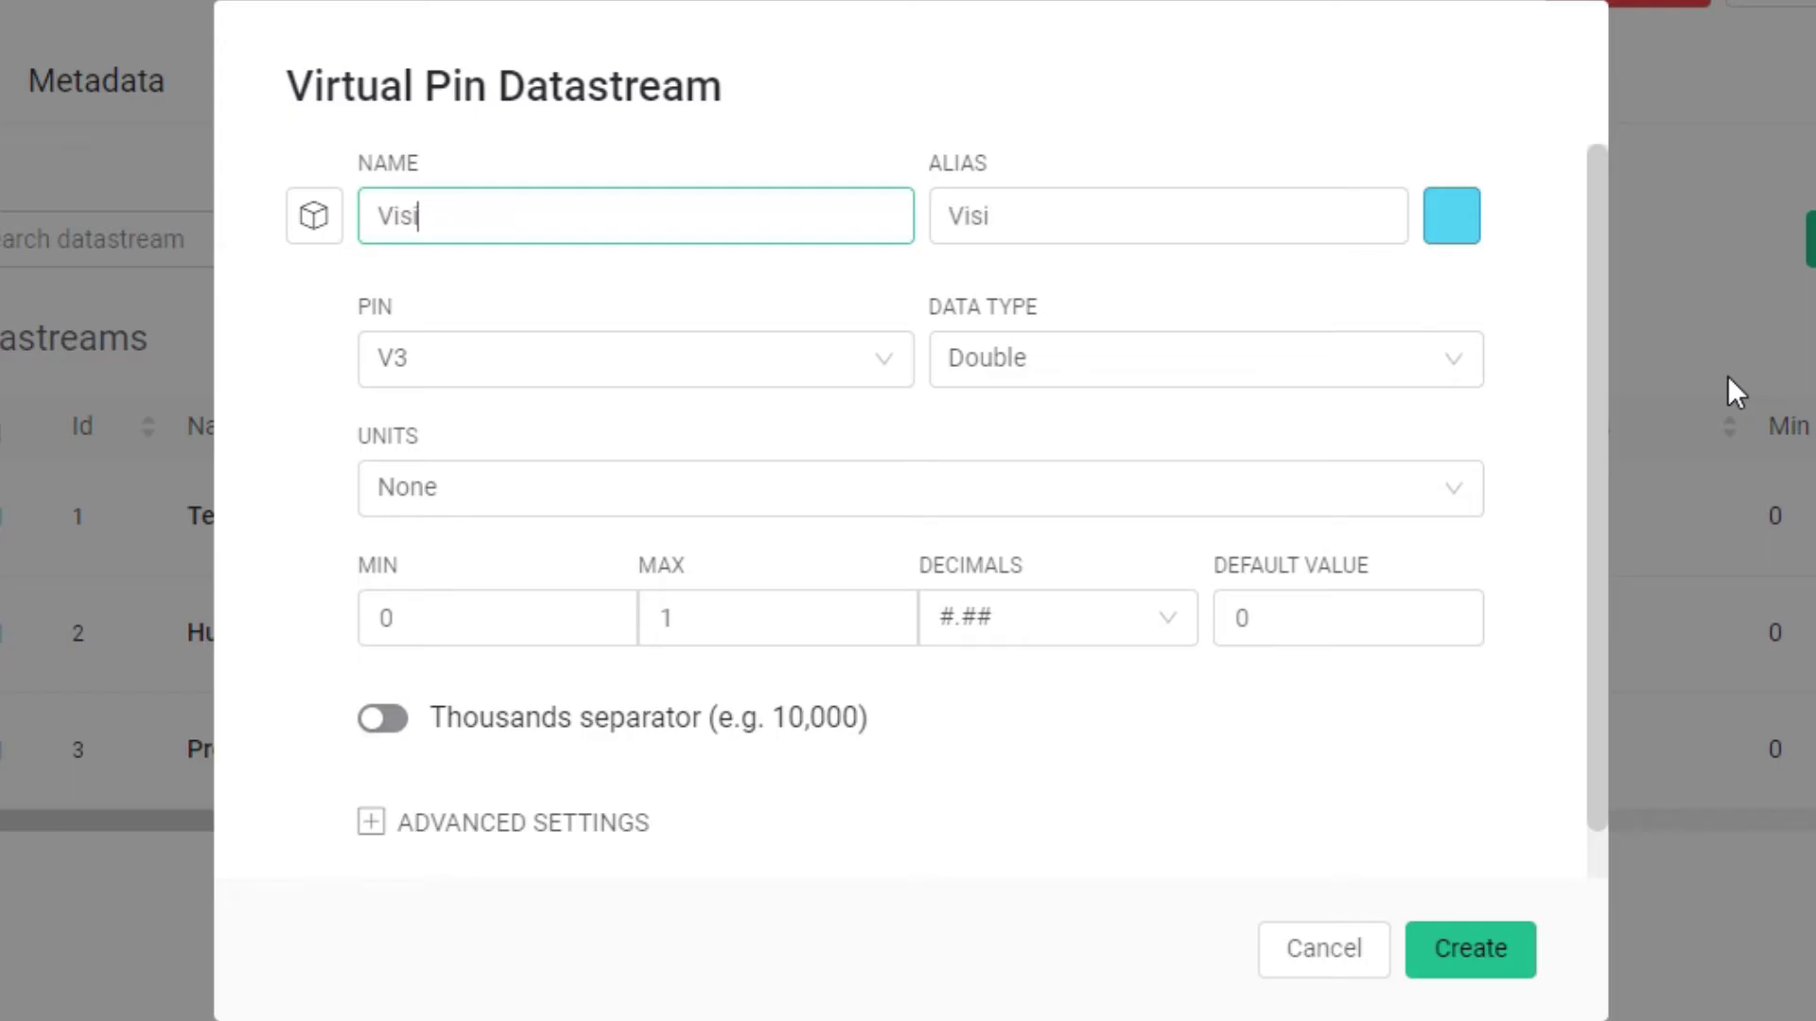
pyautogui.write('ble Radiation')
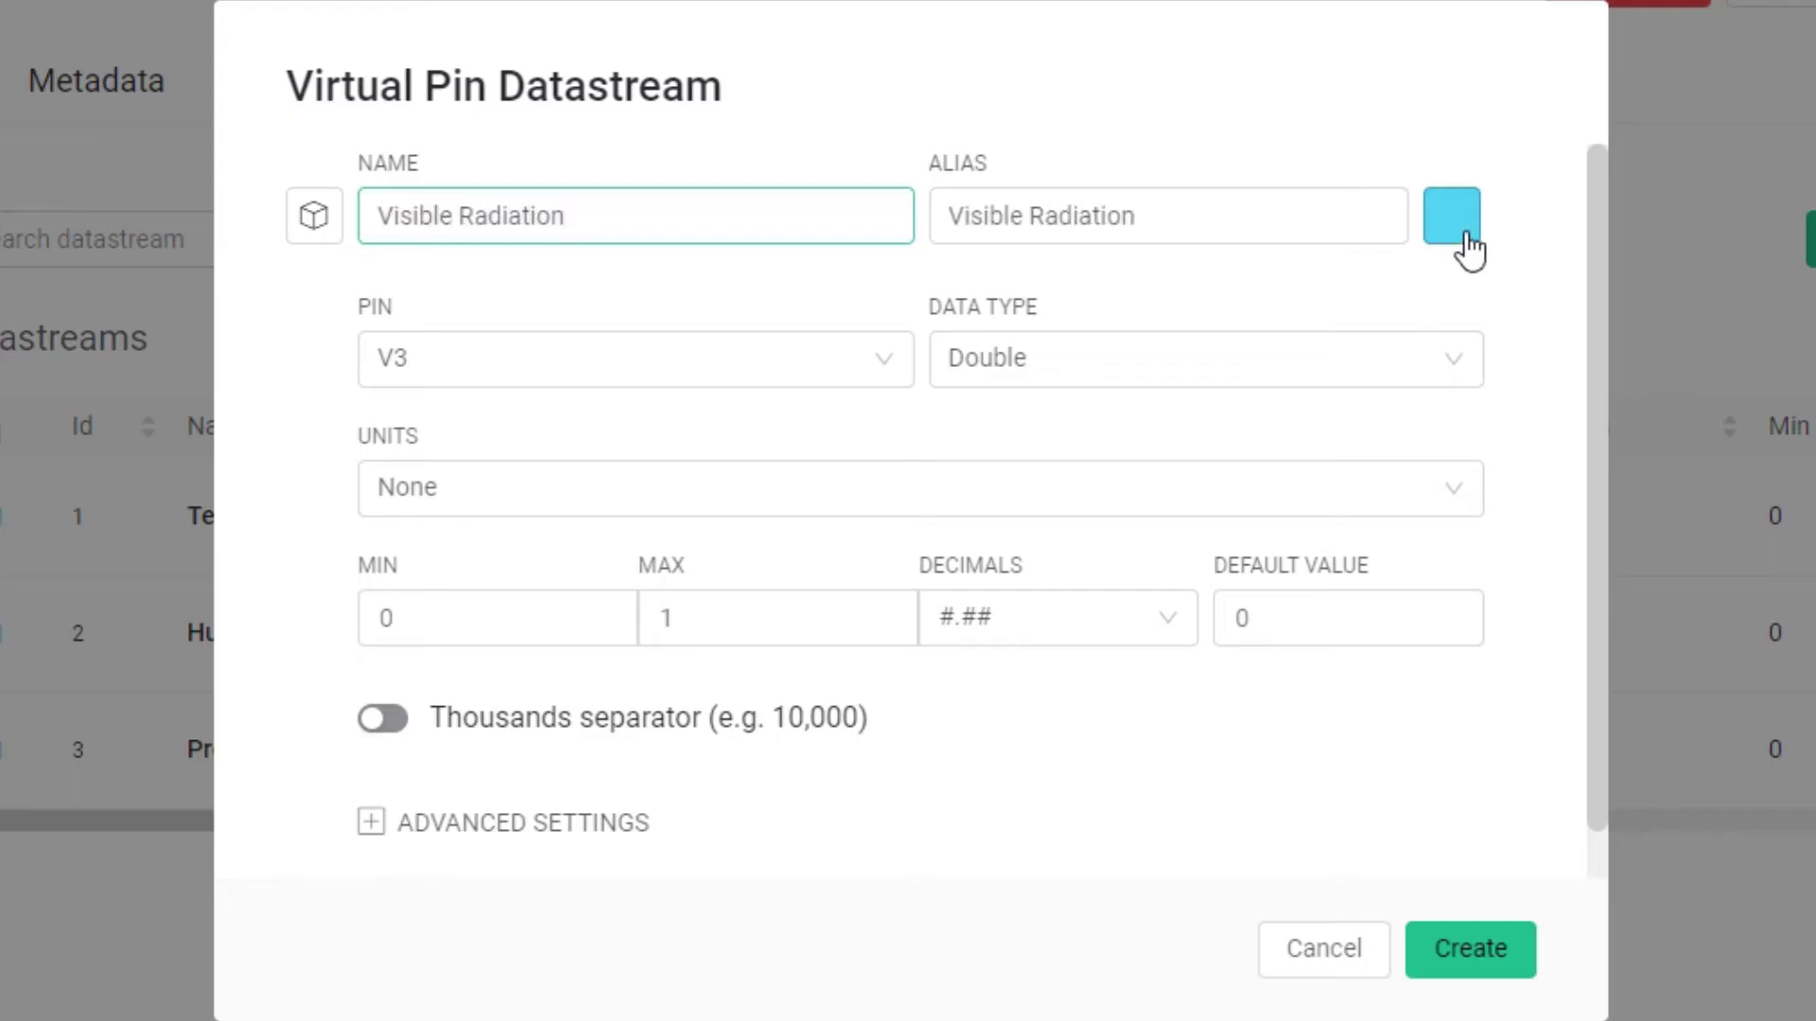
pyautogui.click(1457, 232)
# Set the Visible Radiation datastream's maximum to 300 and create the datastream on pin V3
pyautogui.press('Tab')
pyautogui.press('Tab')
pyautogui.press('Tab')
pyautogui.press('Tab')
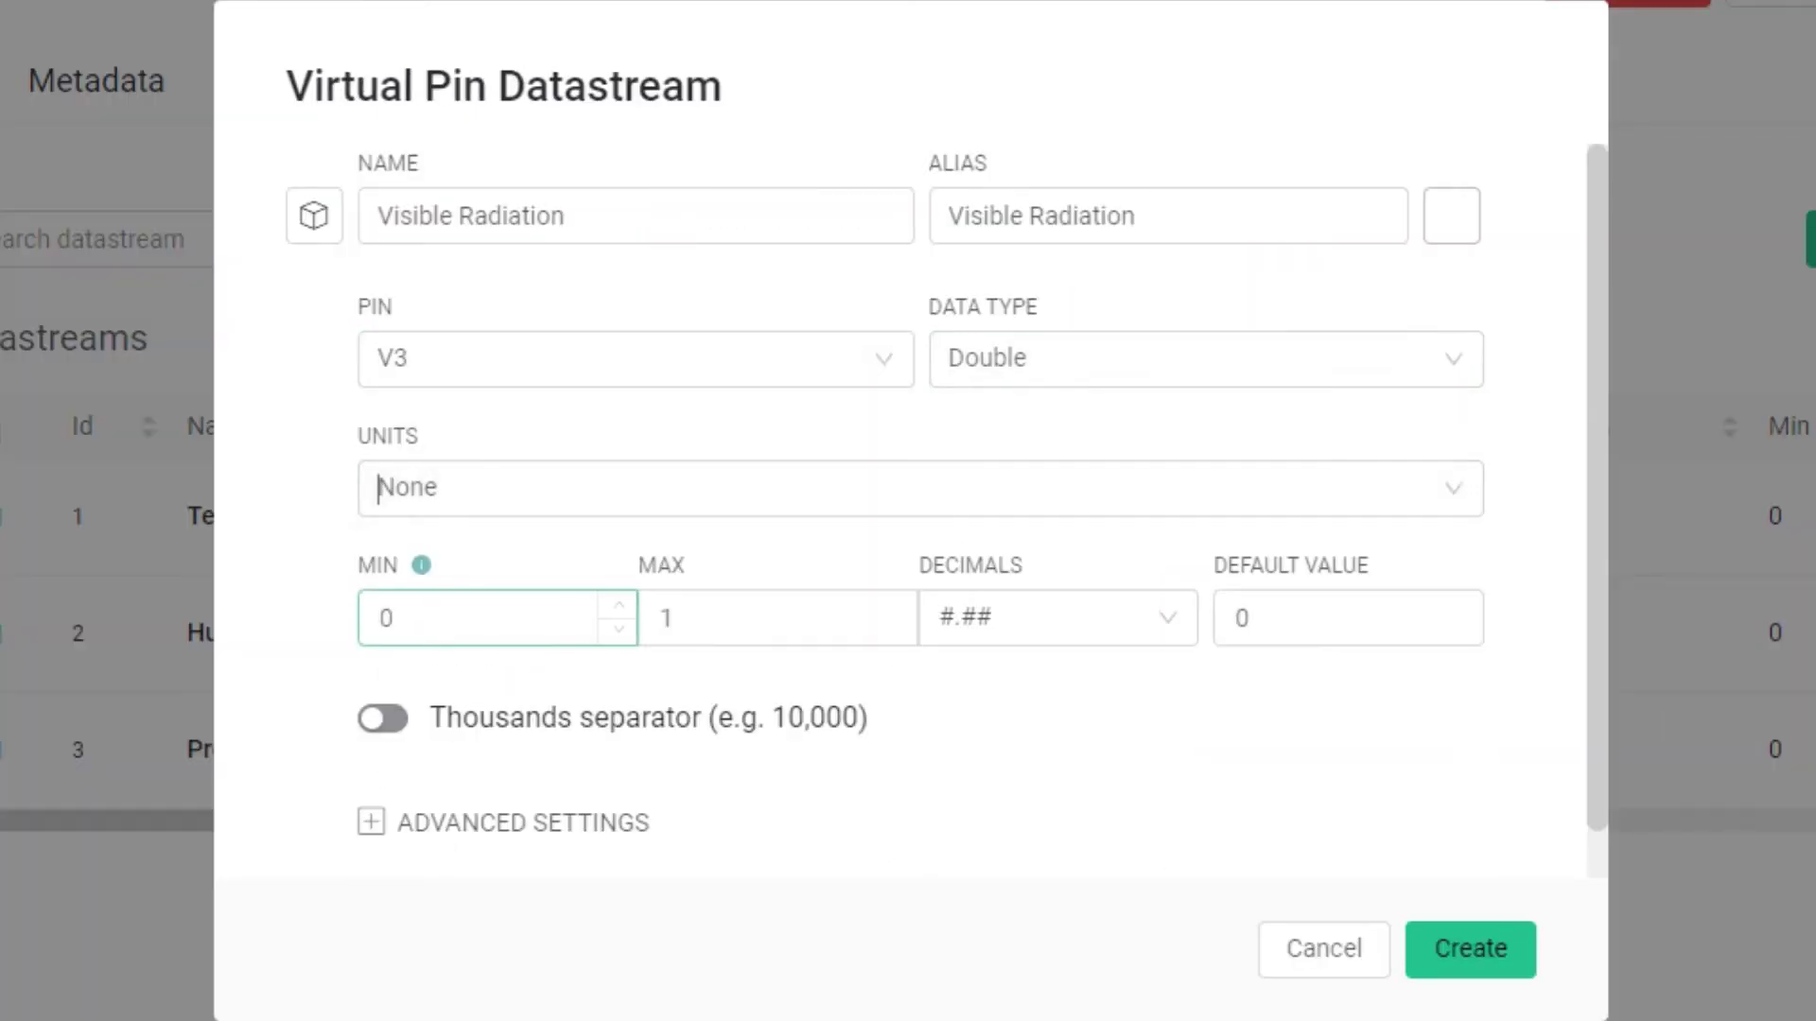
pyautogui.press('Tab')
pyautogui.write('300')
pyautogui.click(1094, 750)
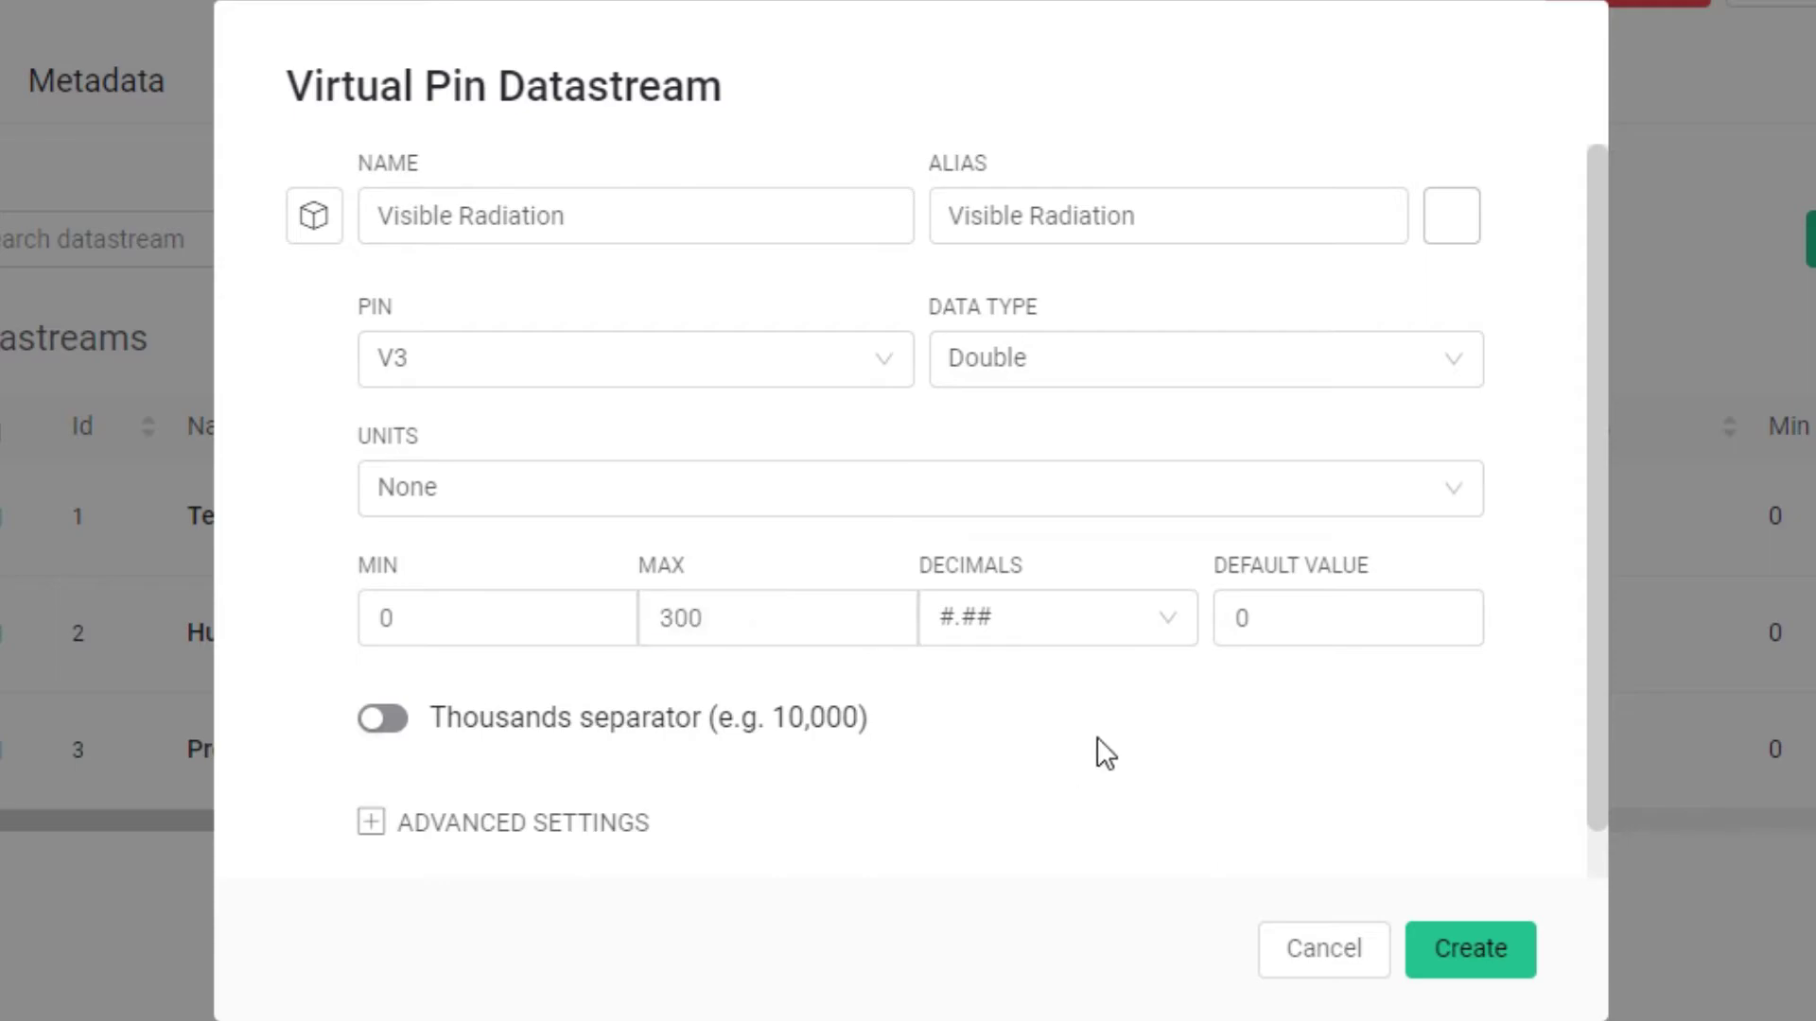
pyautogui.click(1471, 948)
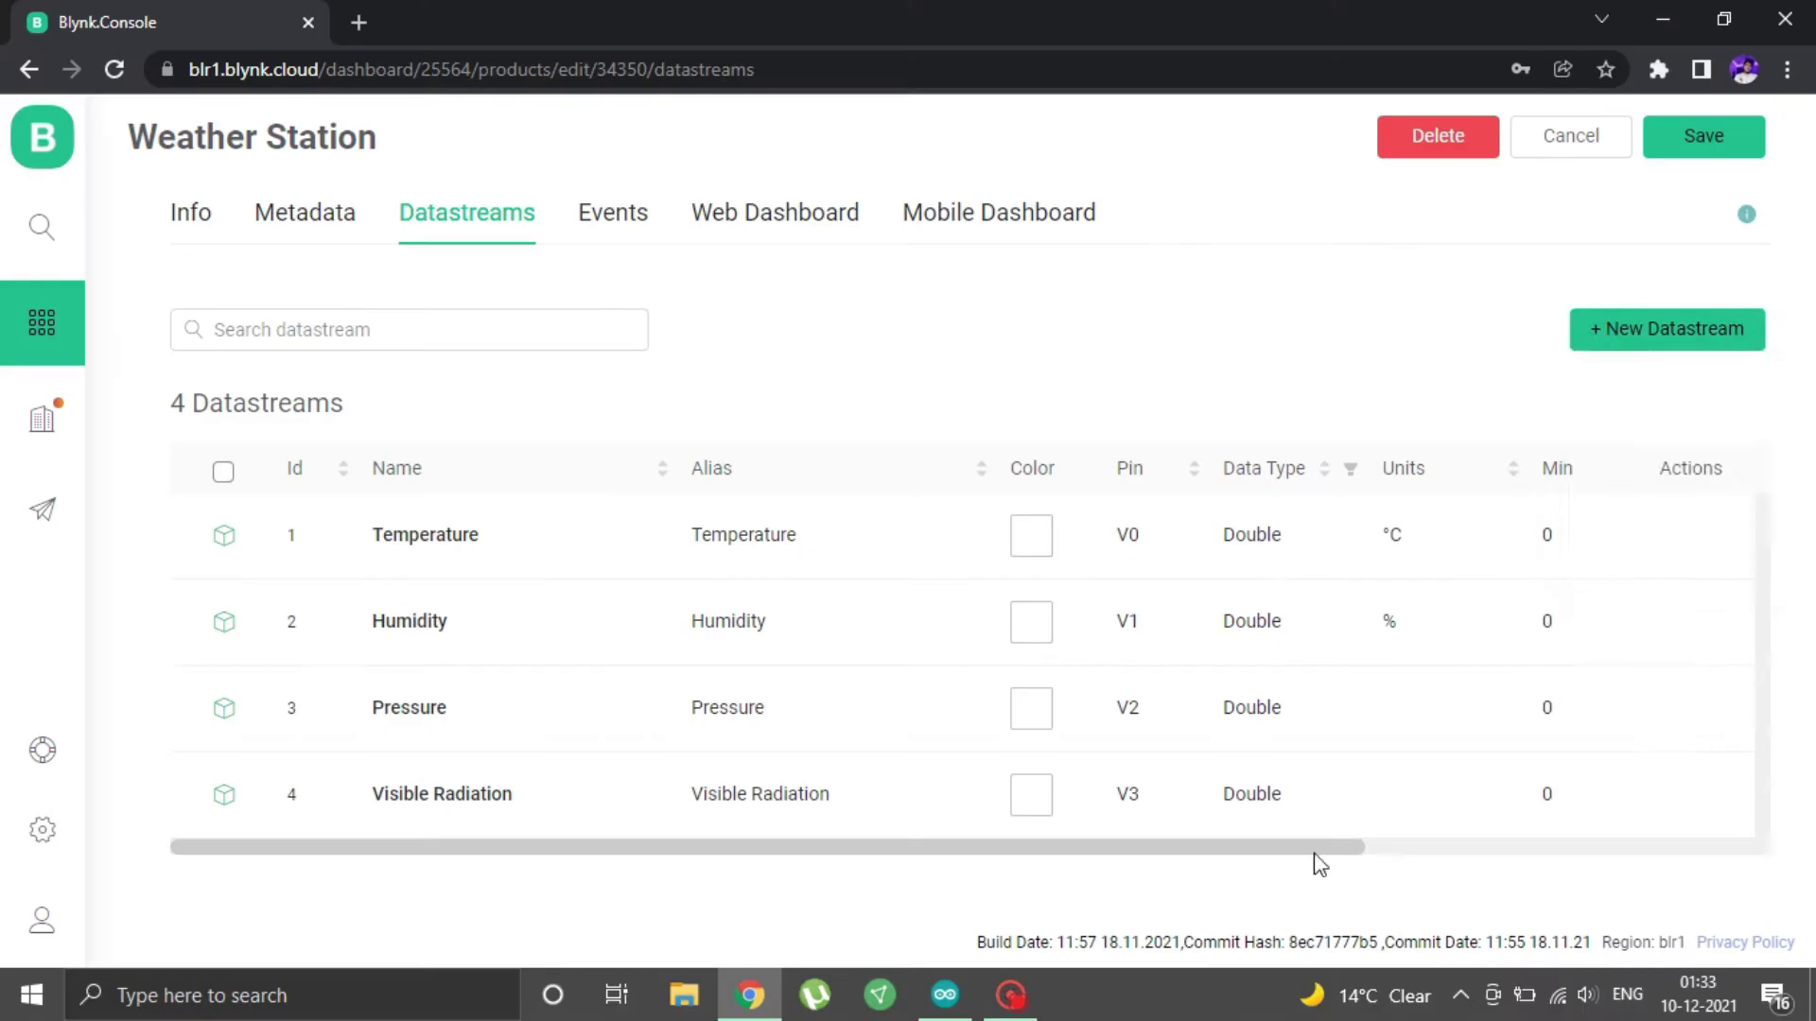
# Start a new virtual pin datastream with a white colour and name it IR Radiation
pyautogui.click(1666, 328)
pyautogui.click(1524, 462)
pyautogui.click(1308, 312)
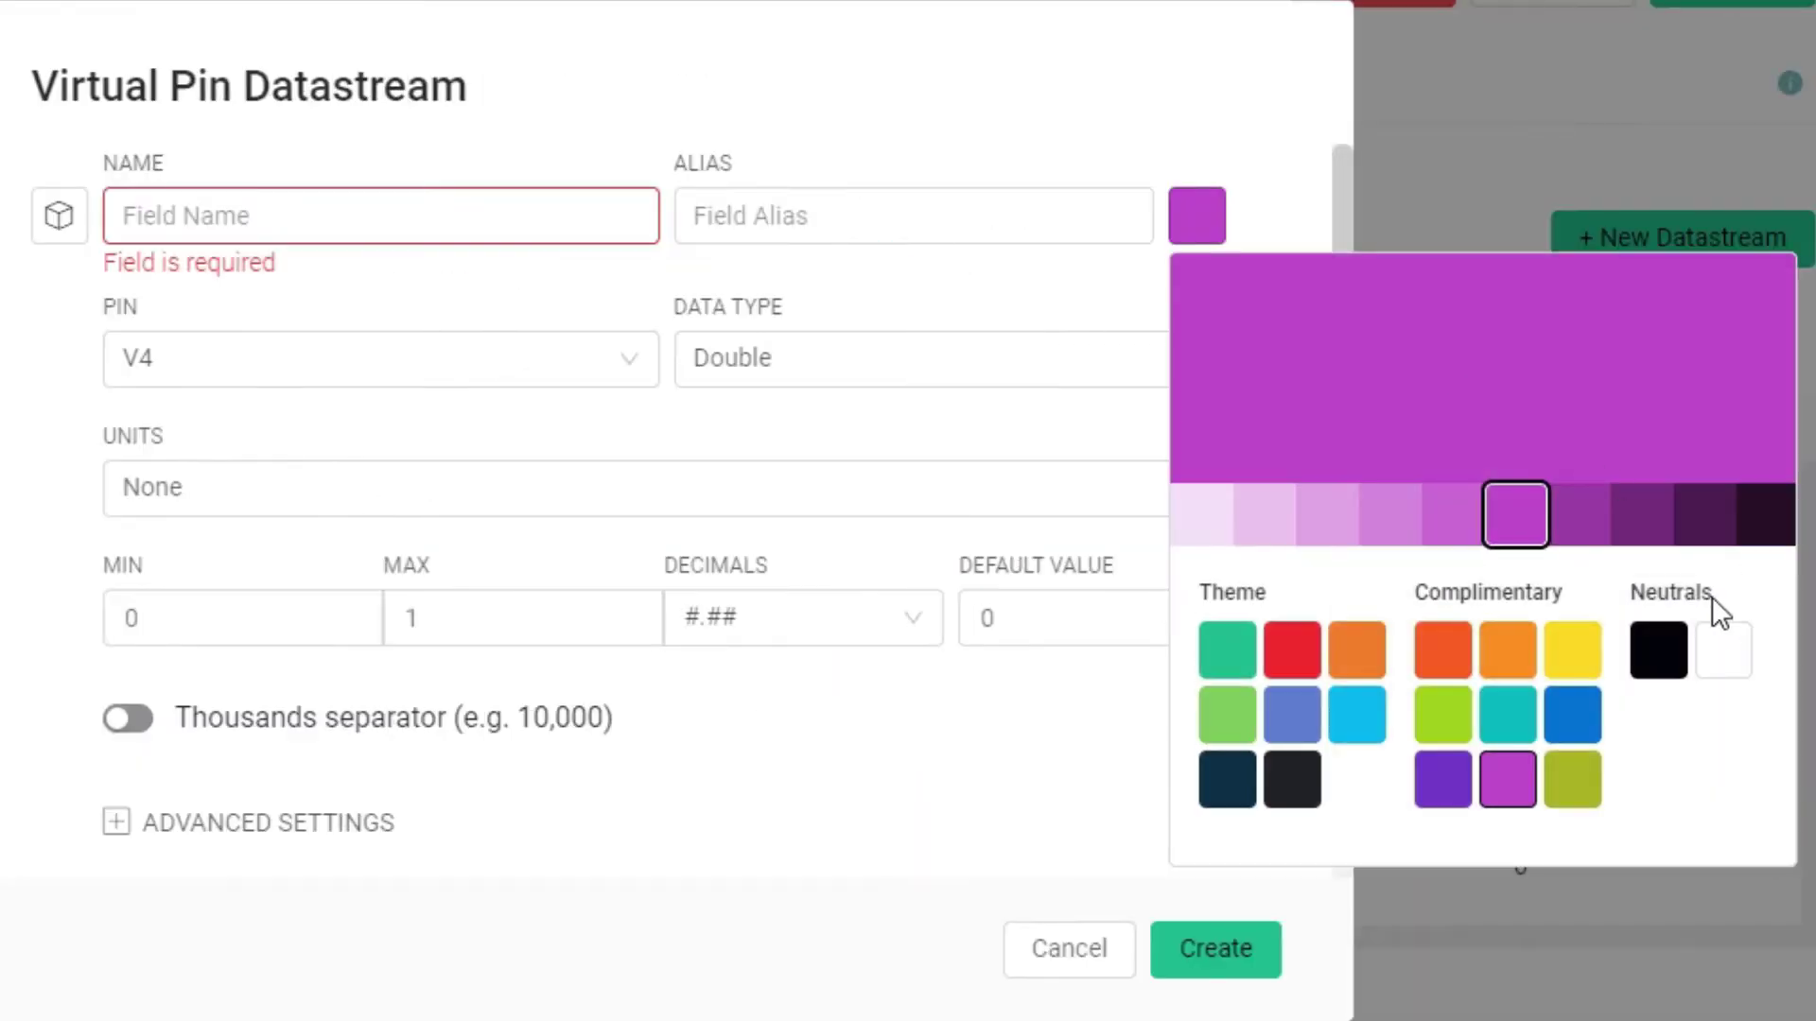
pyautogui.click(1697, 633)
pyautogui.click(709, 310)
pyautogui.write('IR Radiation')
# Keep the IR Radiation datastream on pin V4, set its maximum to 300 and create the datastream
pyautogui.press('Tab')
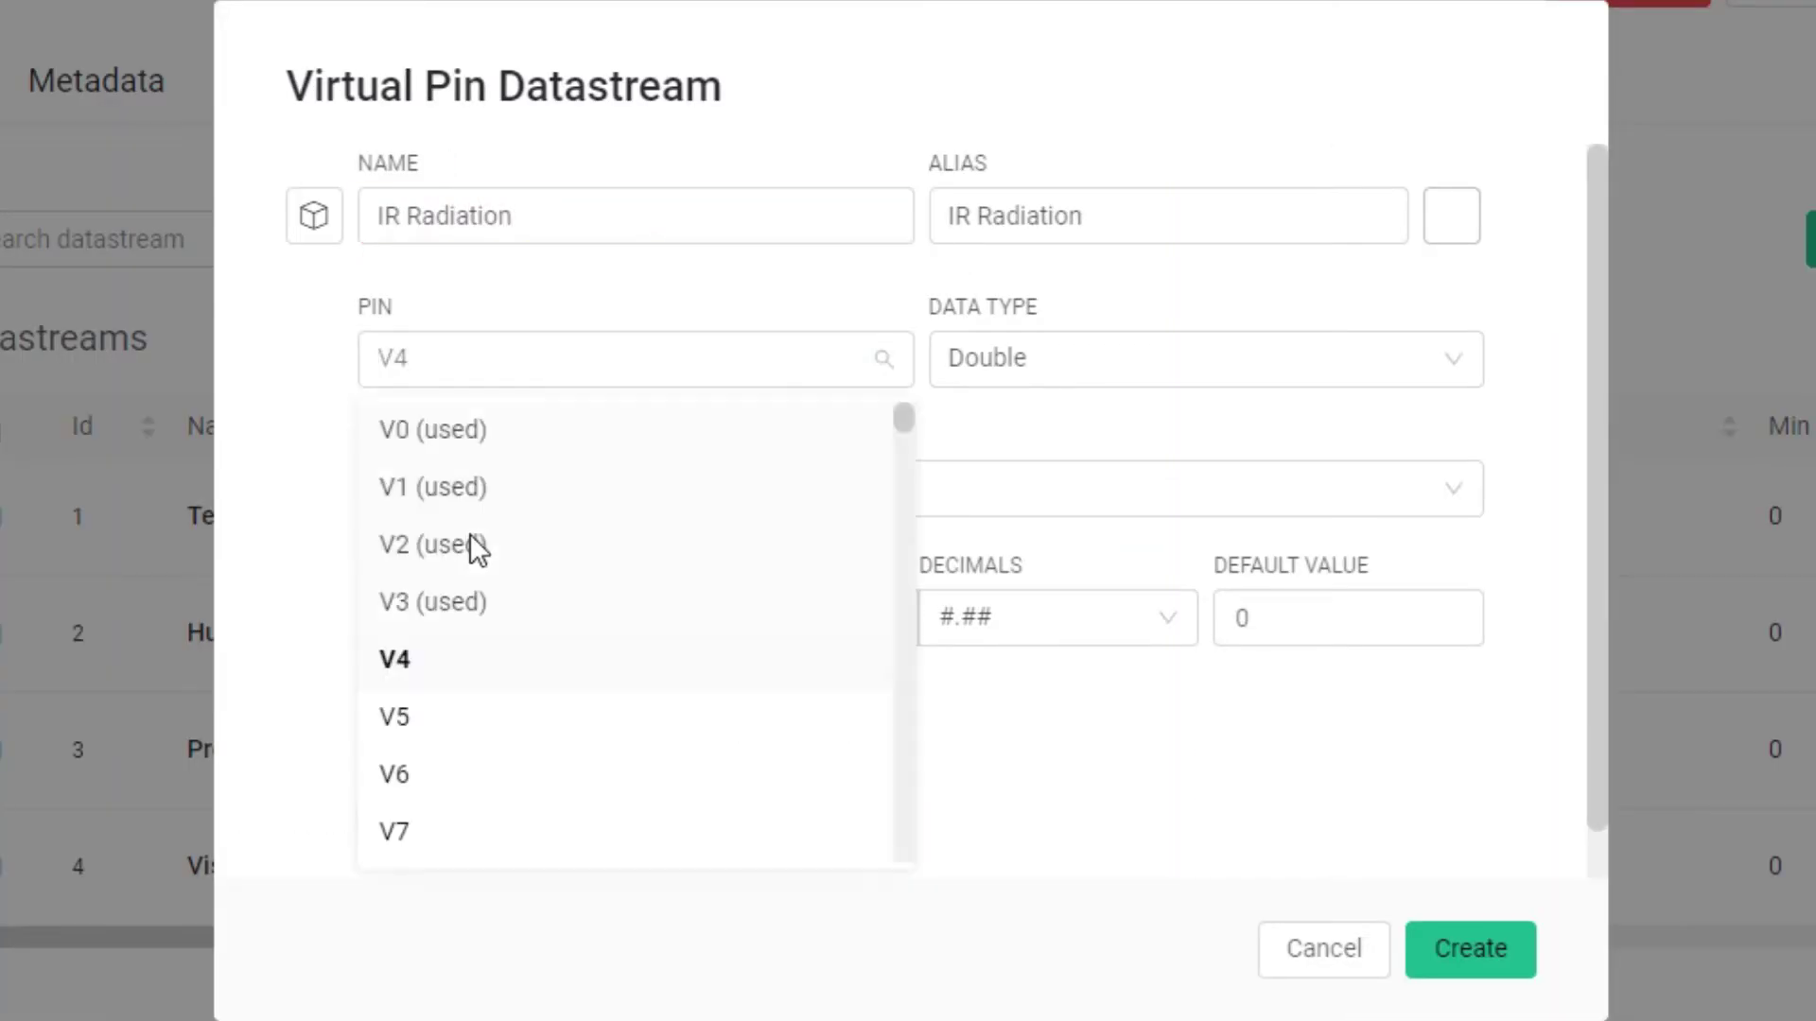
pyautogui.press('Escape')
pyautogui.press('Tab')
pyautogui.press('Tab')
pyautogui.click(674, 619)
pyautogui.write('3')
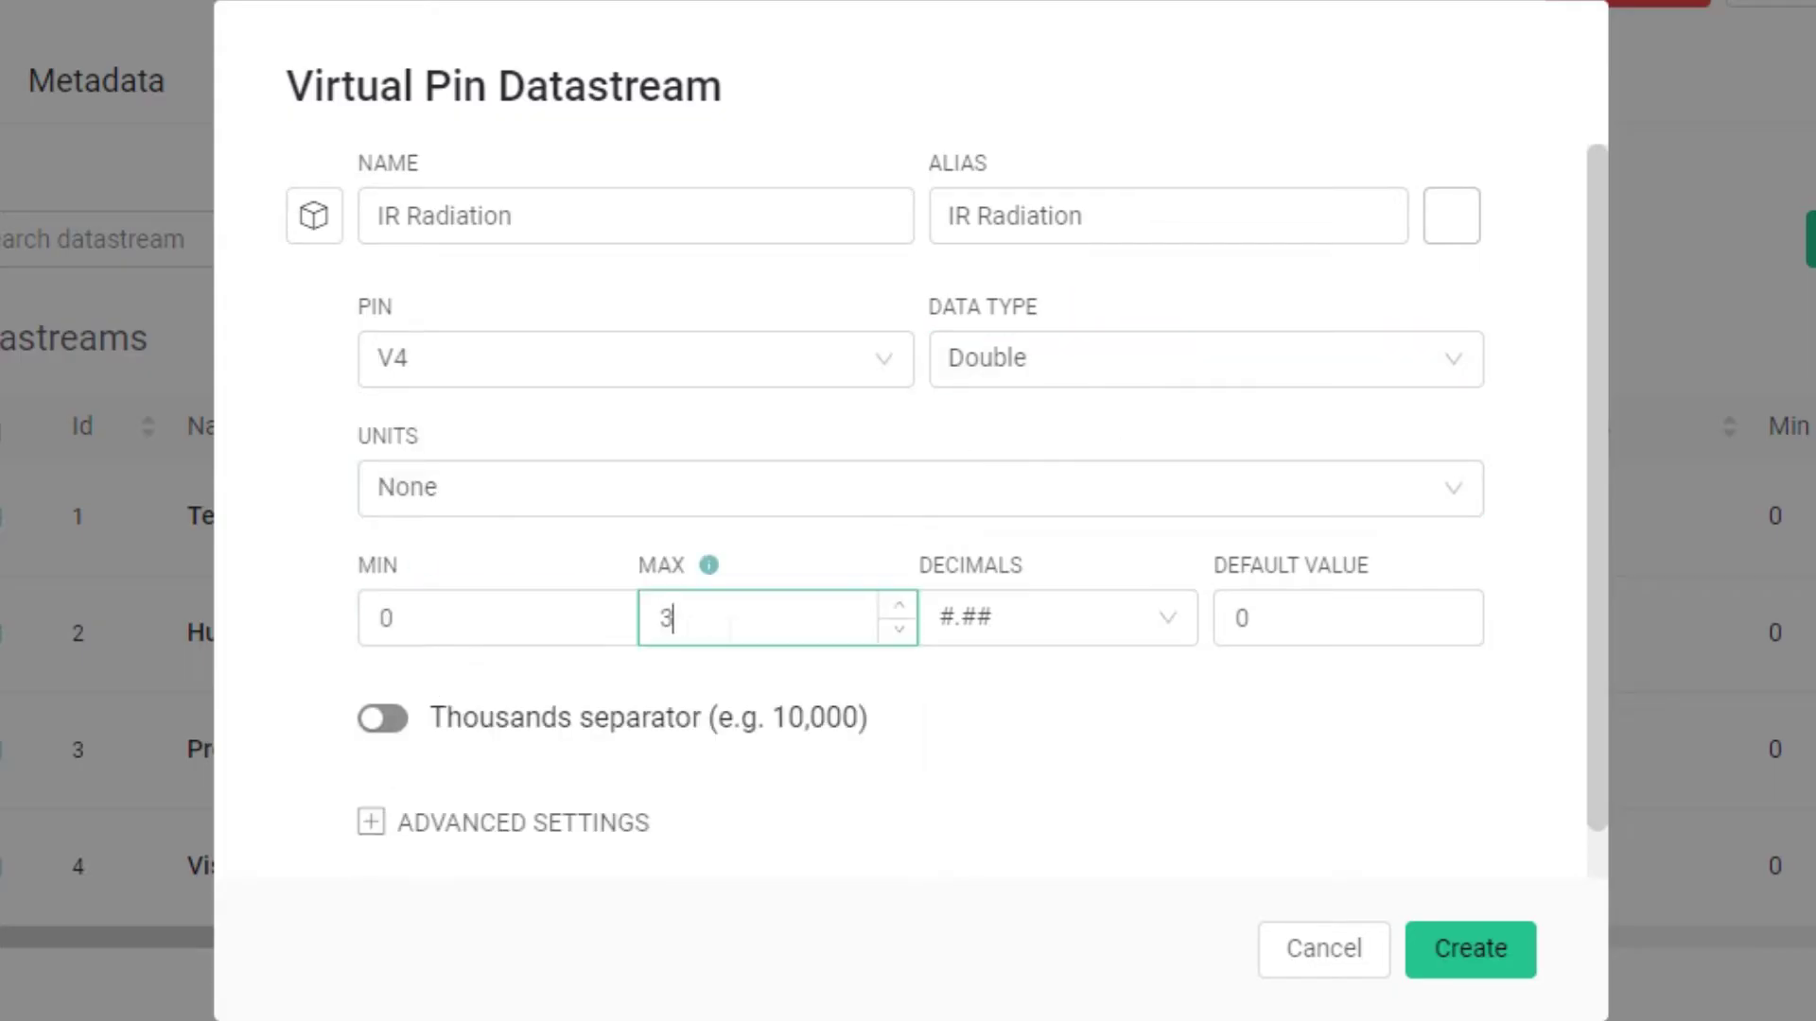
pyautogui.write('00')
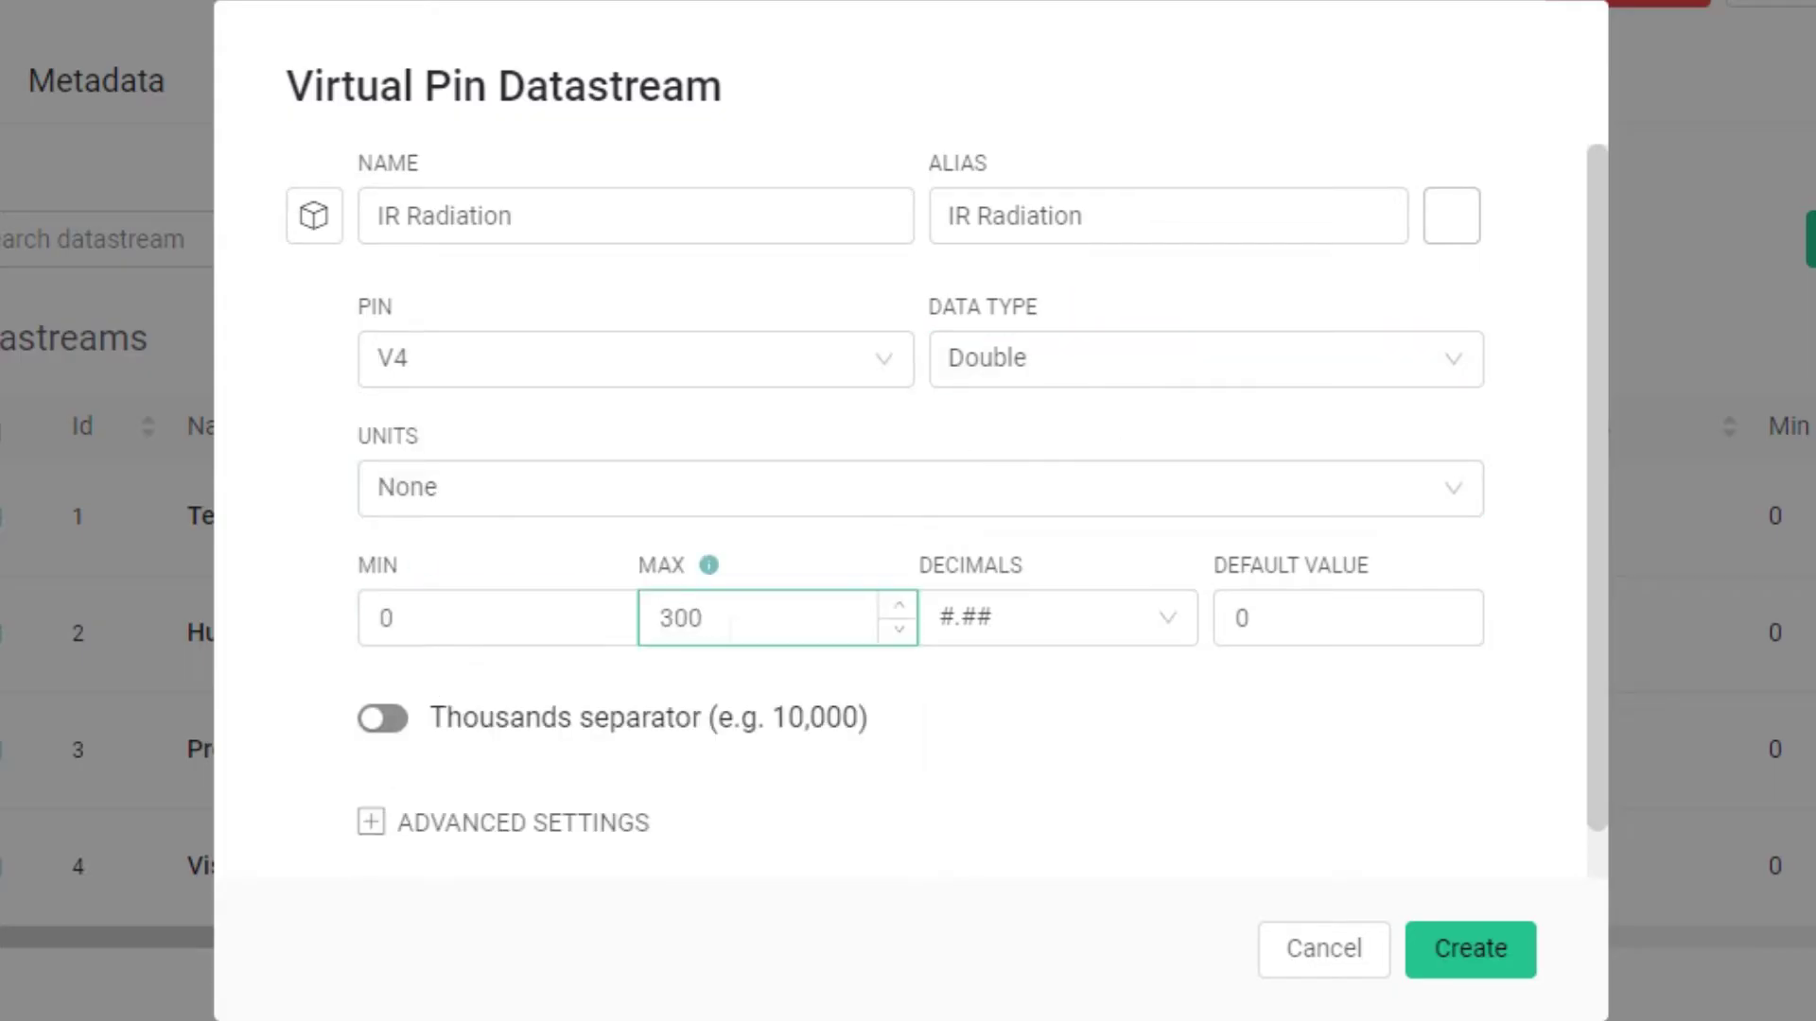
pyautogui.click(1464, 957)
# Start a new virtual pin datastream named UV Radiation and change its colour to white
pyautogui.click(1811, 238)
pyautogui.click(1748, 422)
pyautogui.write('UV R')
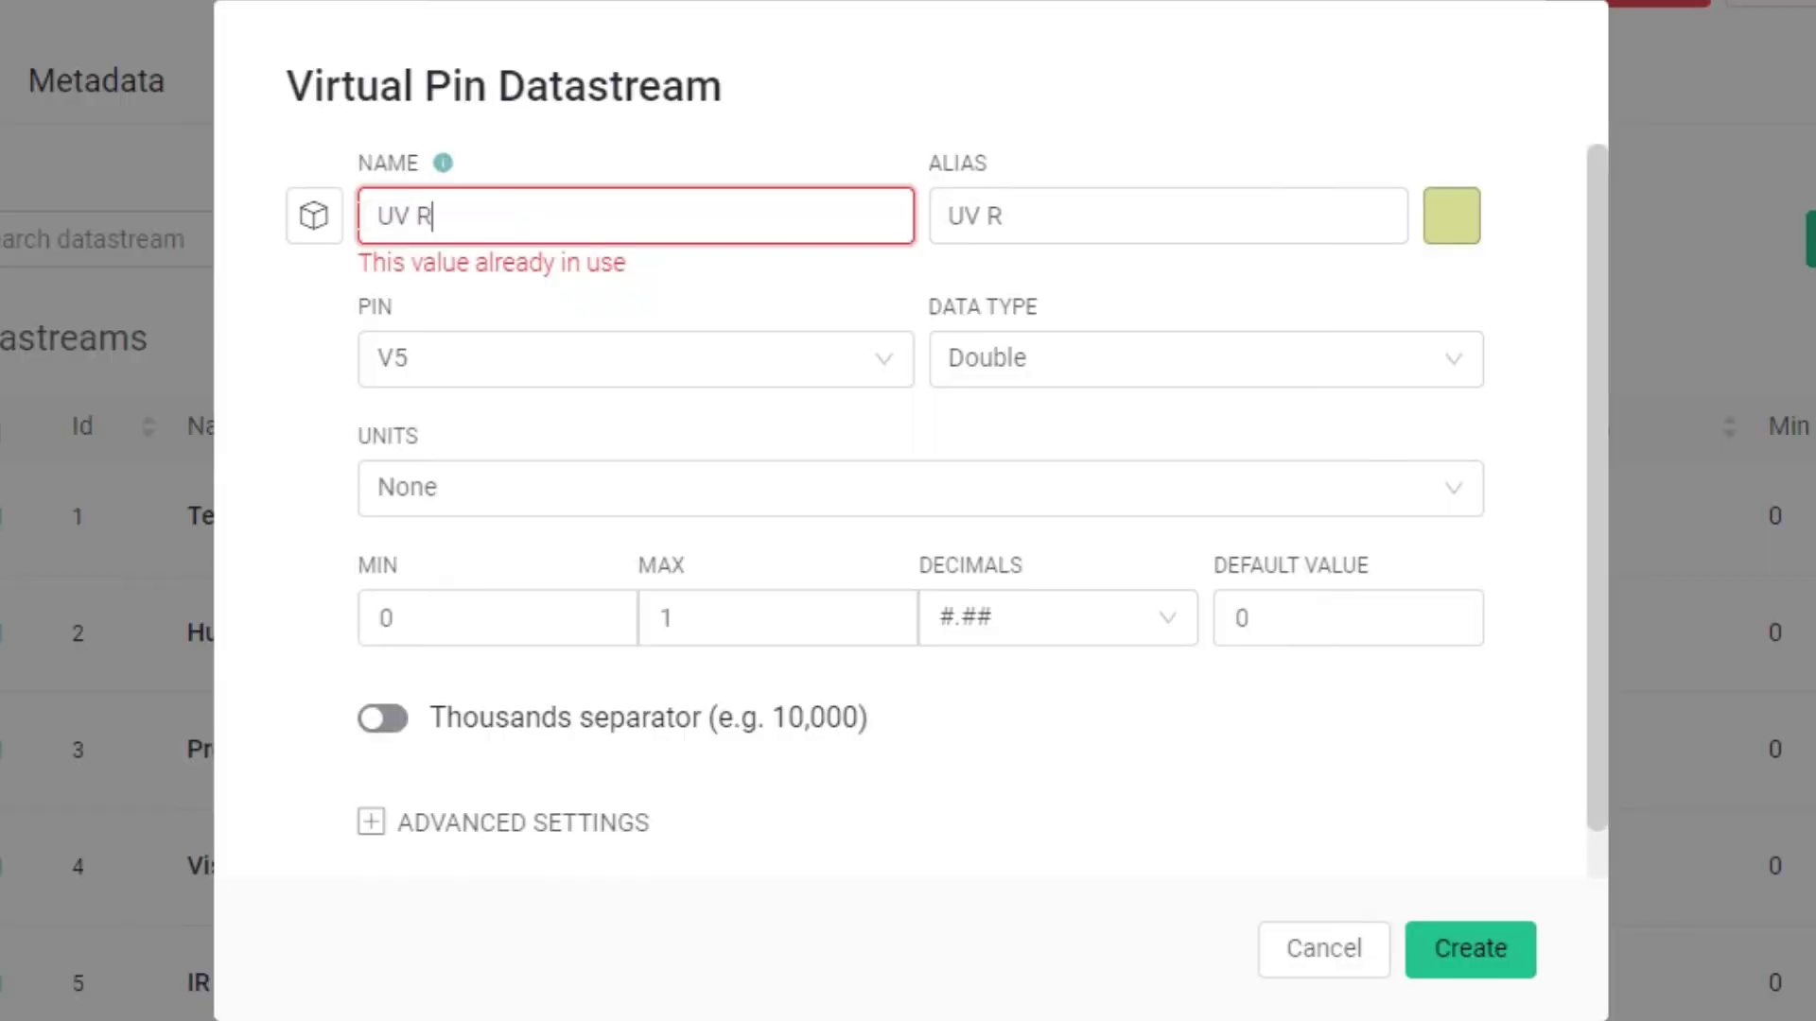
pyautogui.write('adiation')
pyautogui.click(1456, 222)
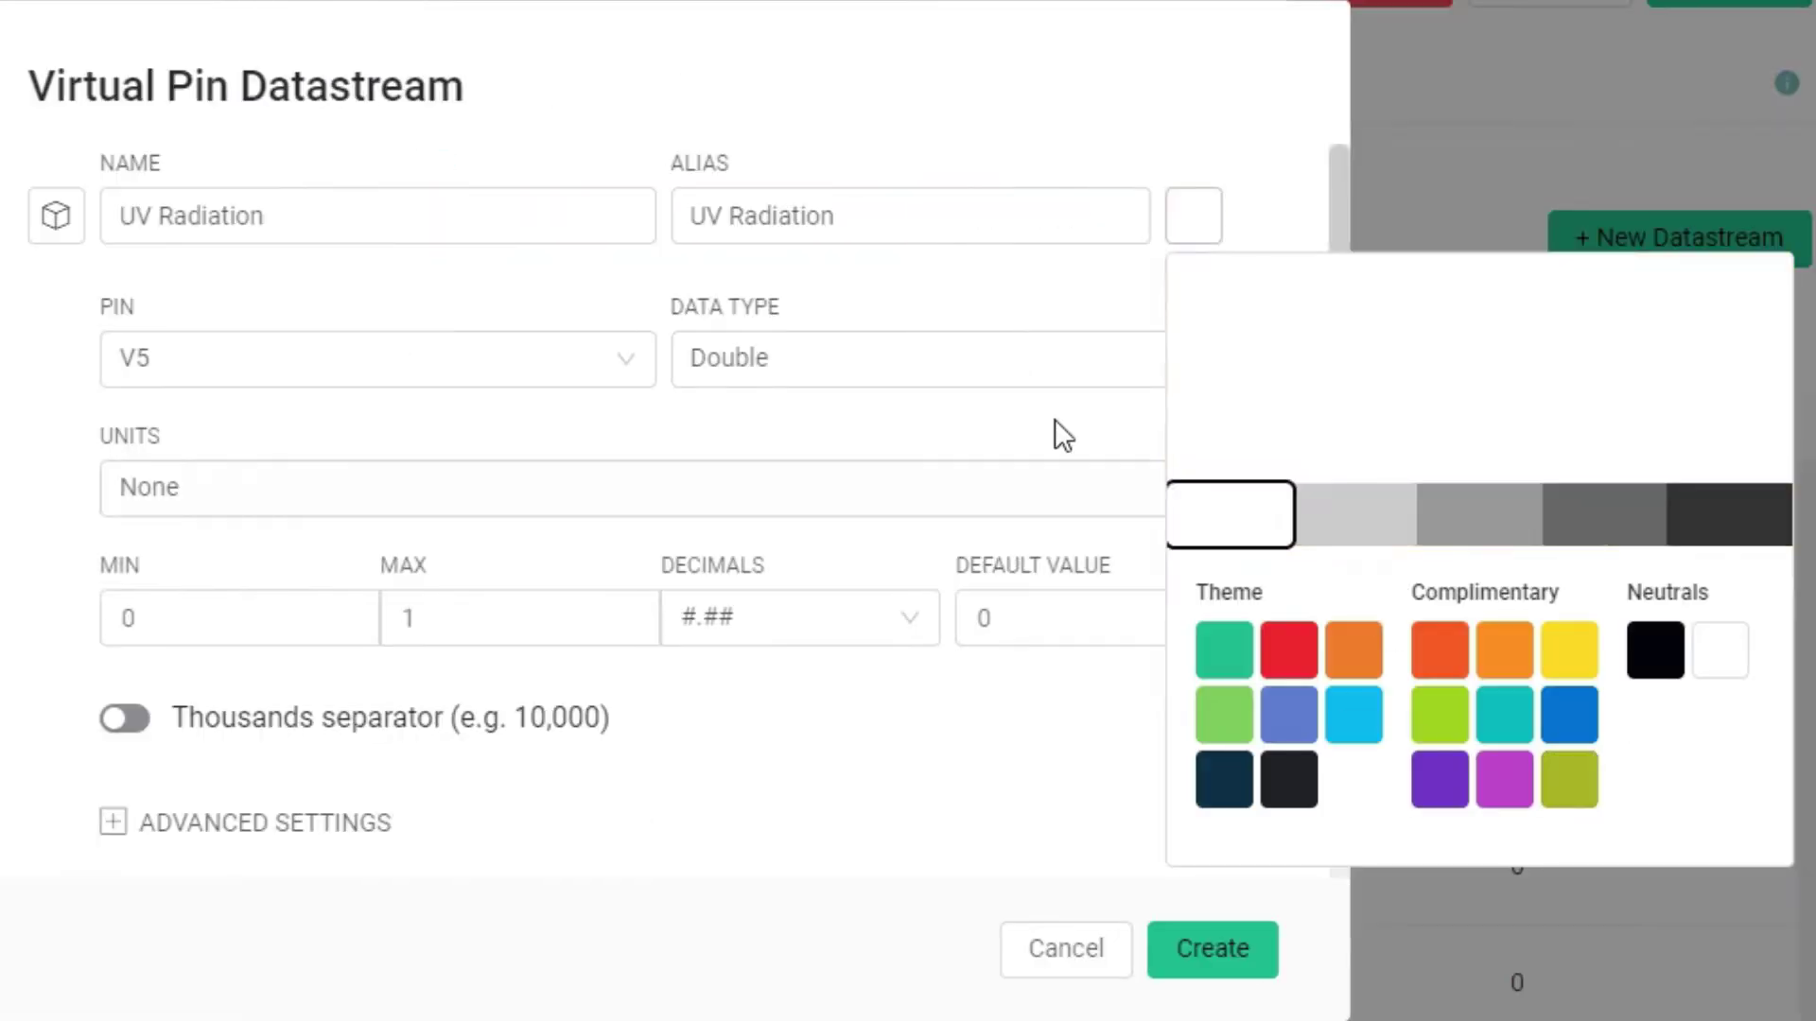
# Set the UV Radiation datastream's maximum to 300 and create the datastream on pin V5
pyautogui.press('Tab')
pyautogui.press('Tab')
pyautogui.press('Tab')
pyautogui.press('Tab')
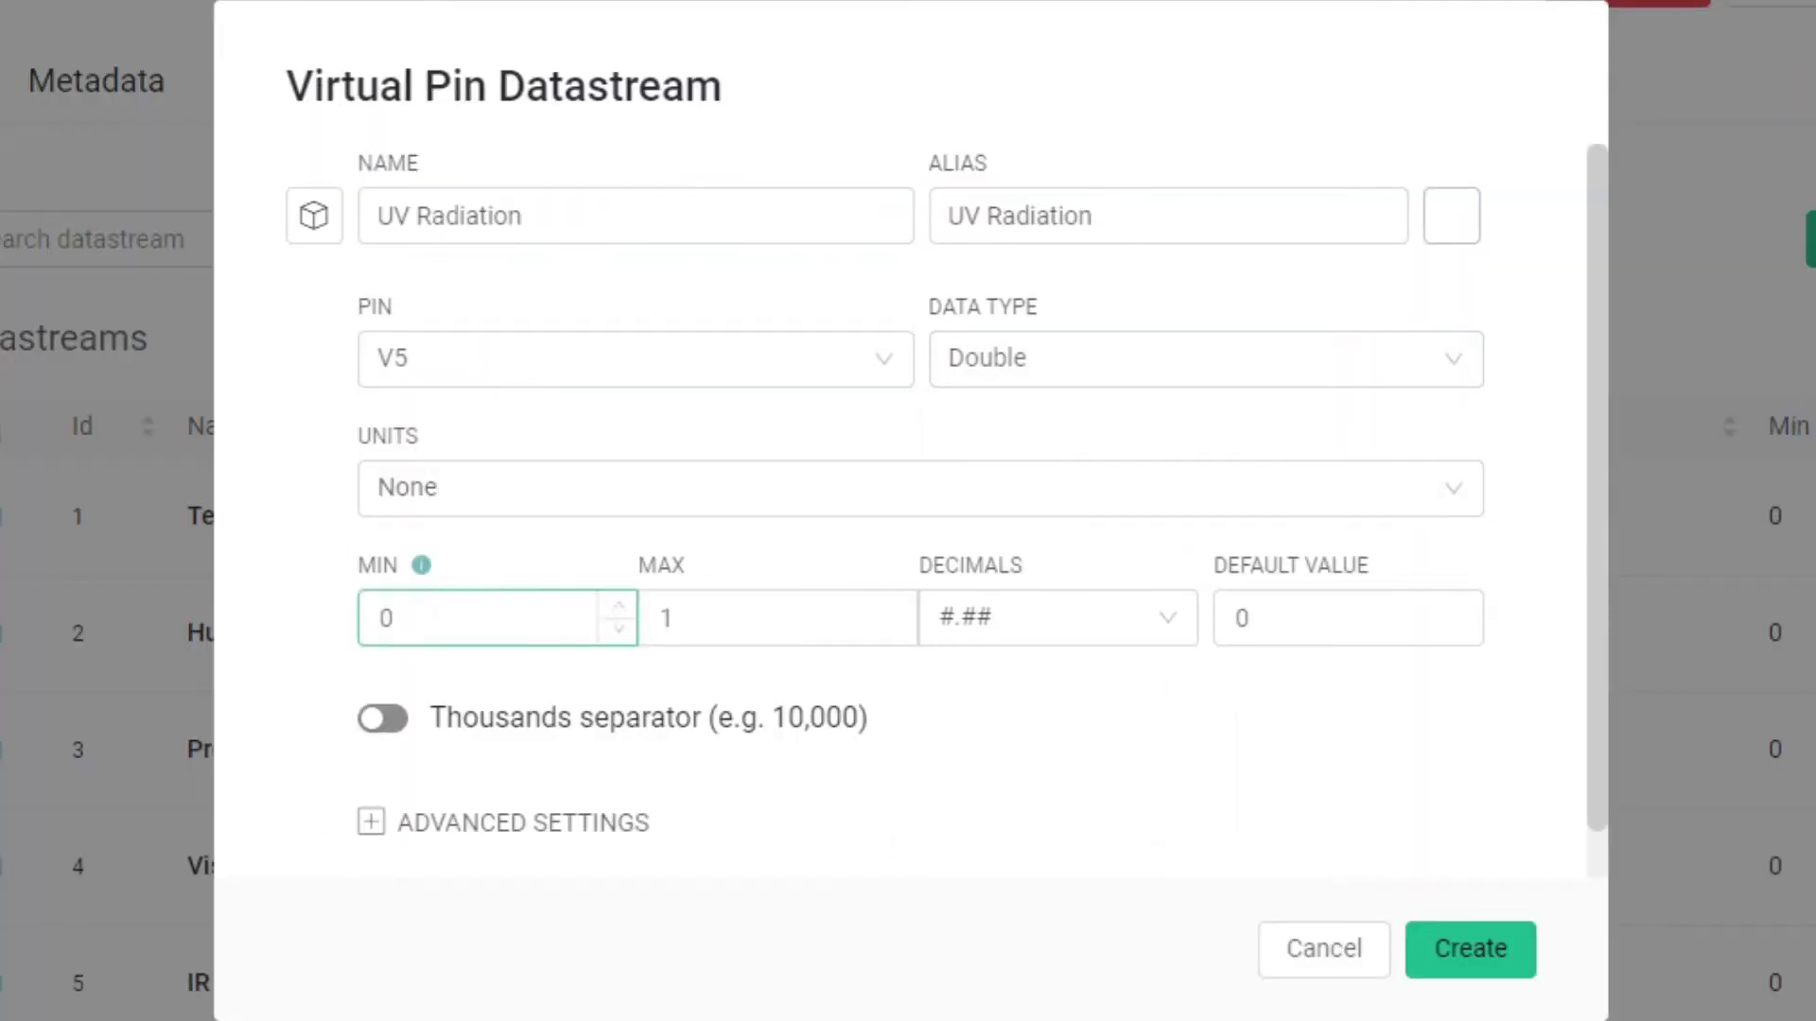
pyautogui.press('Tab')
pyautogui.press('BackSpace')
pyautogui.click(1466, 948)
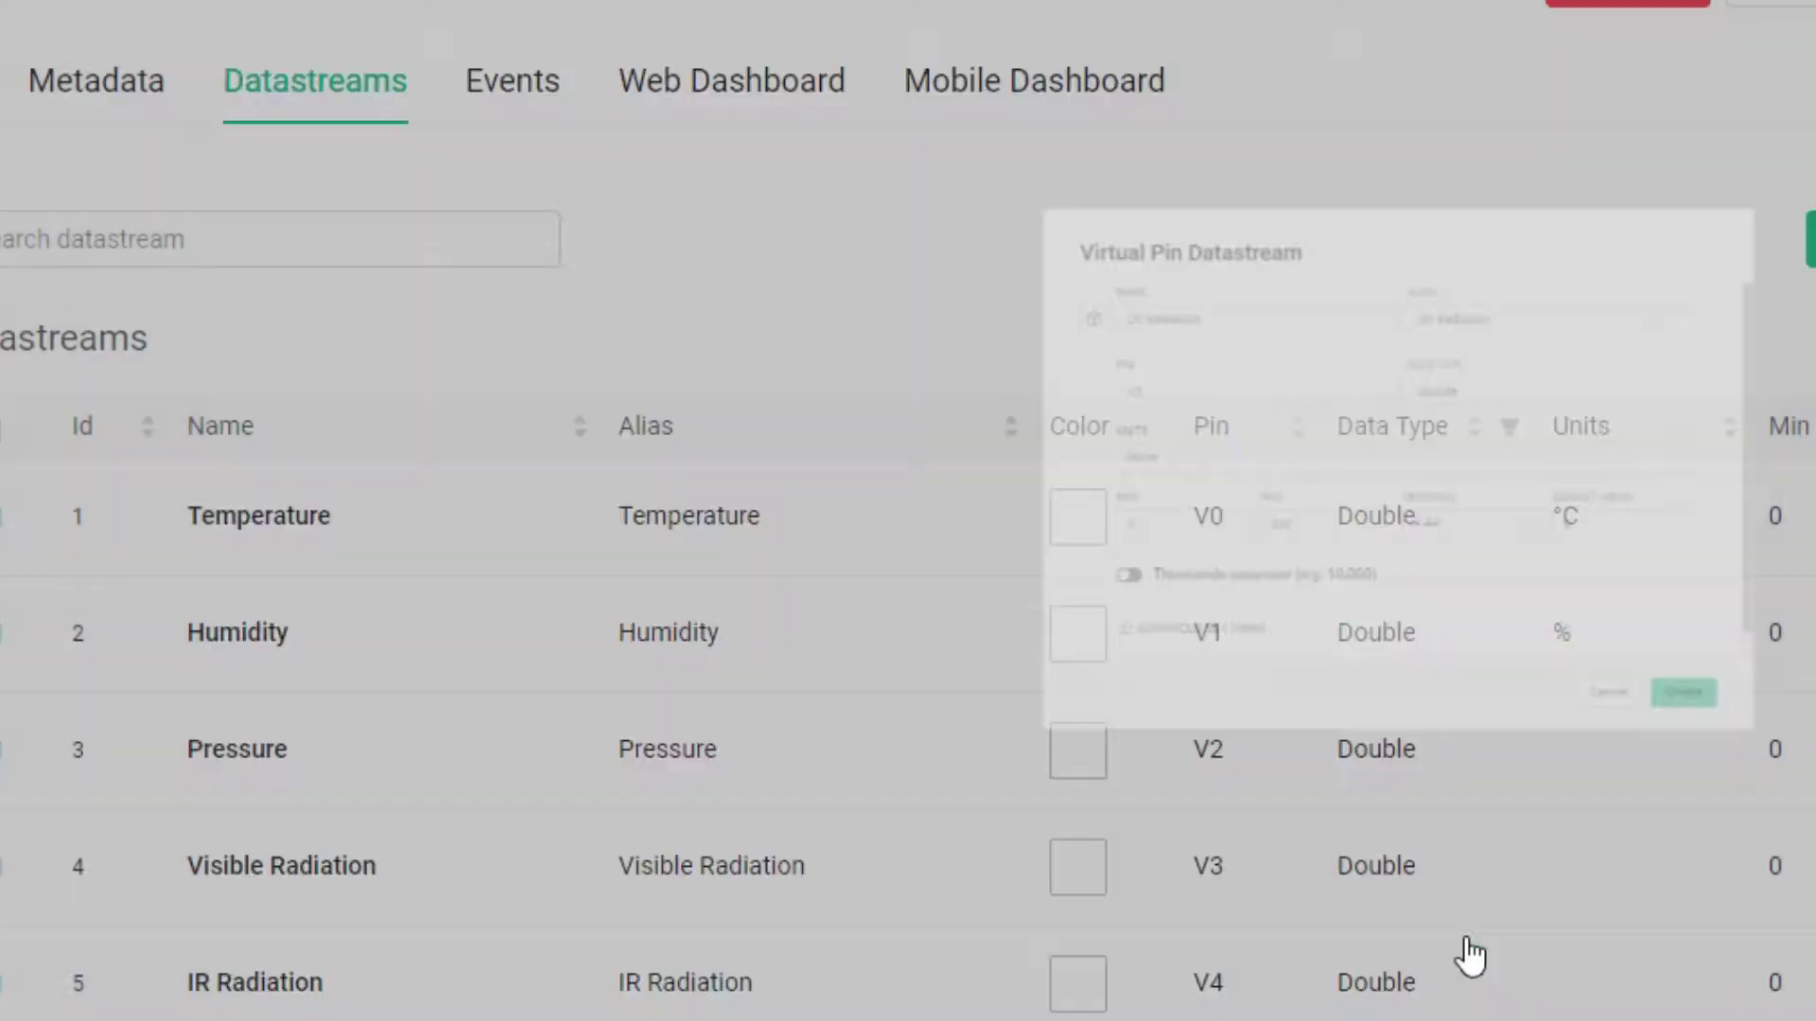
# Save the Weather Station template with its datastreams and open its web dashboard for editing
pyautogui.scroll(-1, 1219, 649)
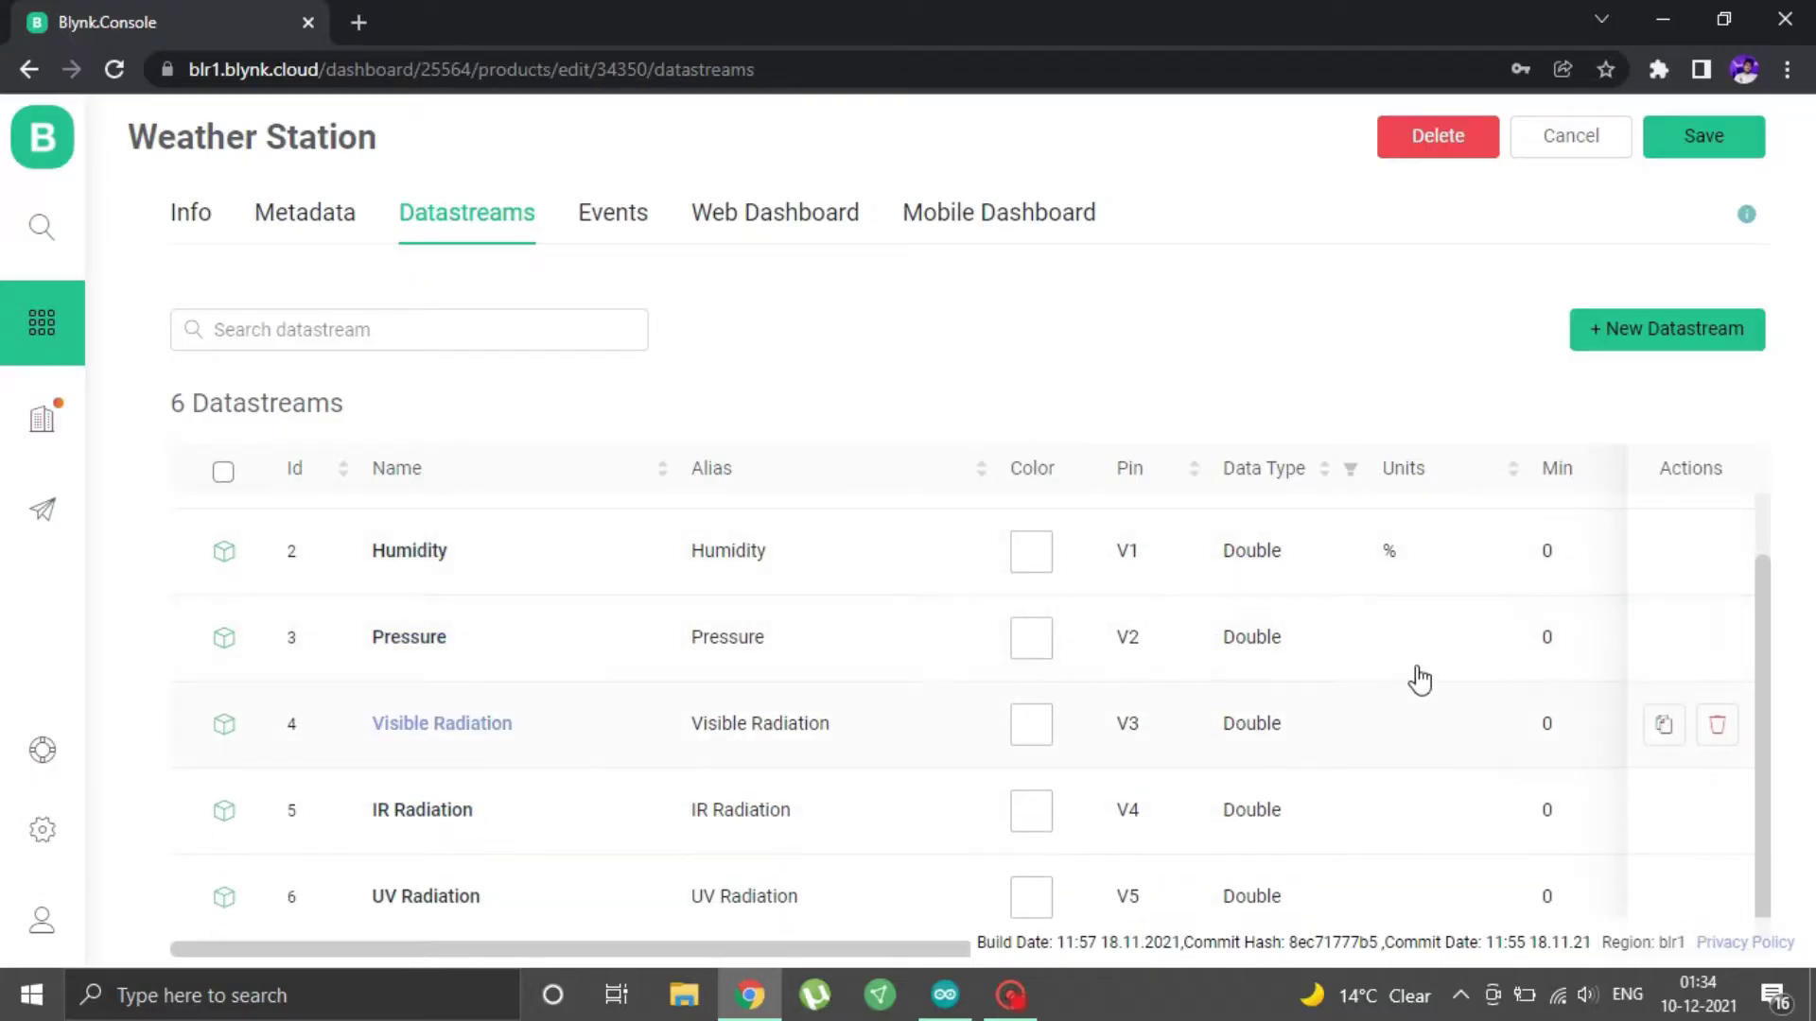
pyautogui.click(1693, 156)
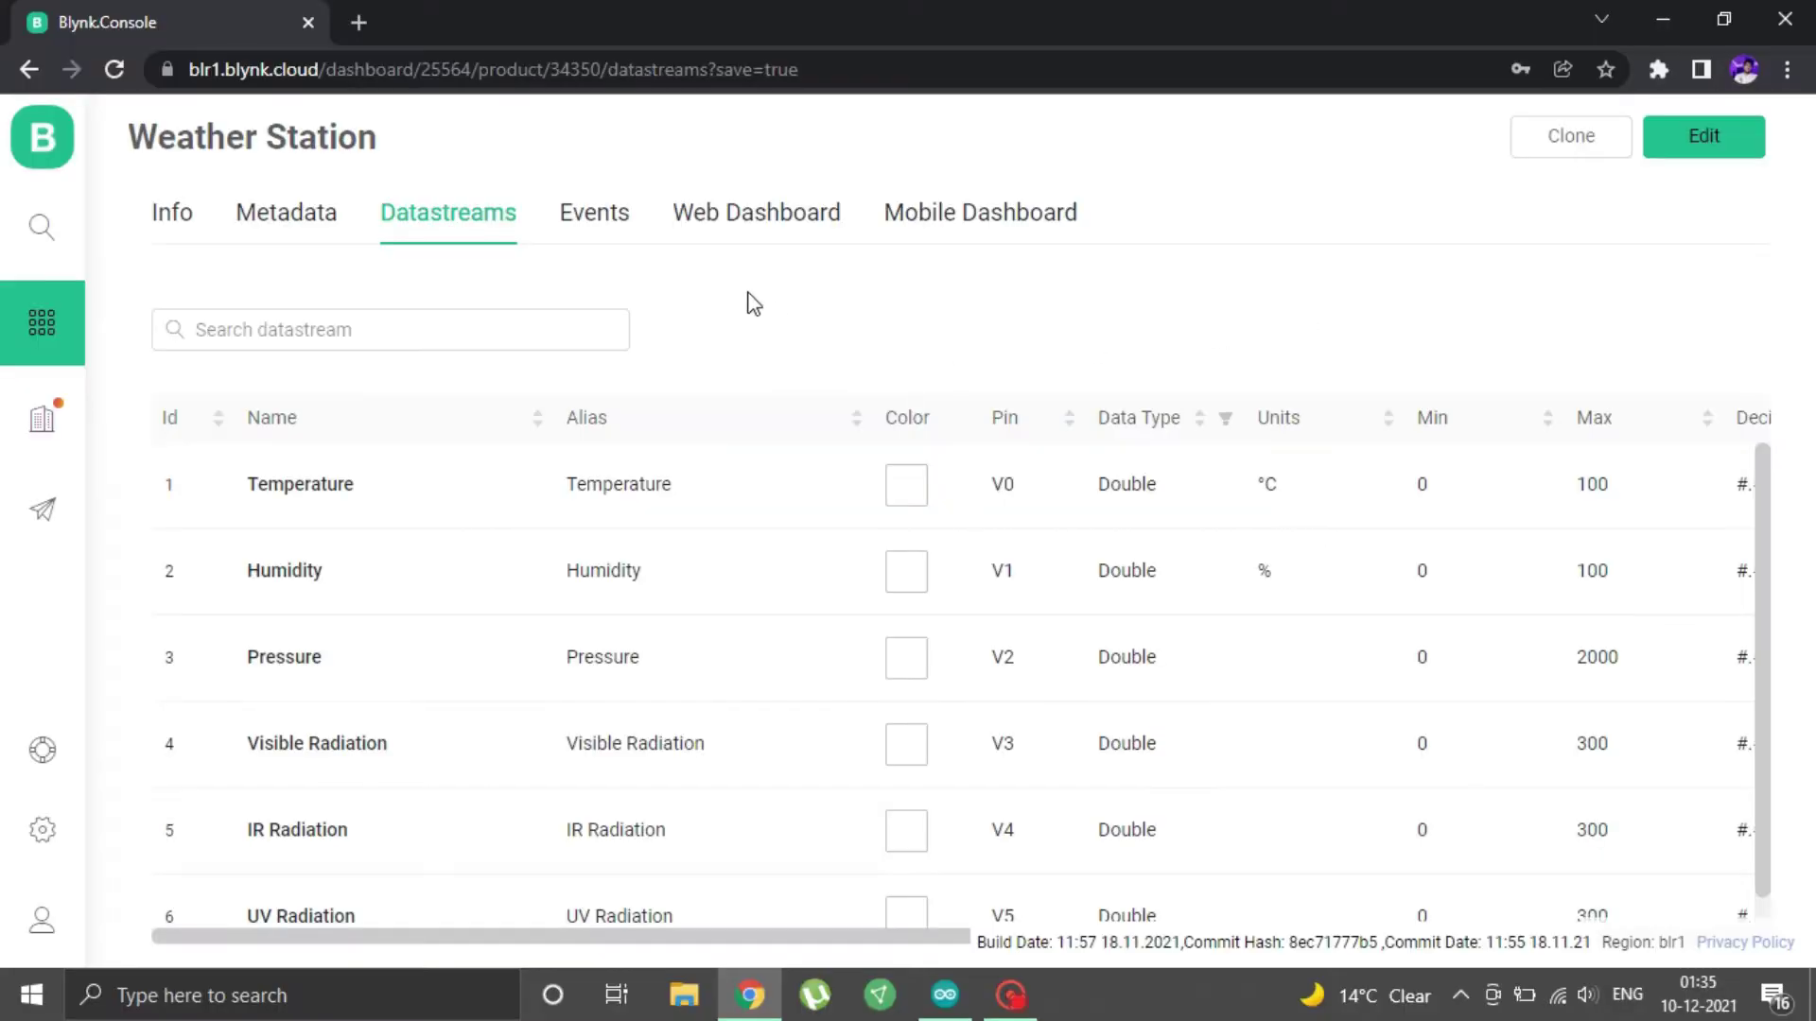
pyautogui.click(743, 245)
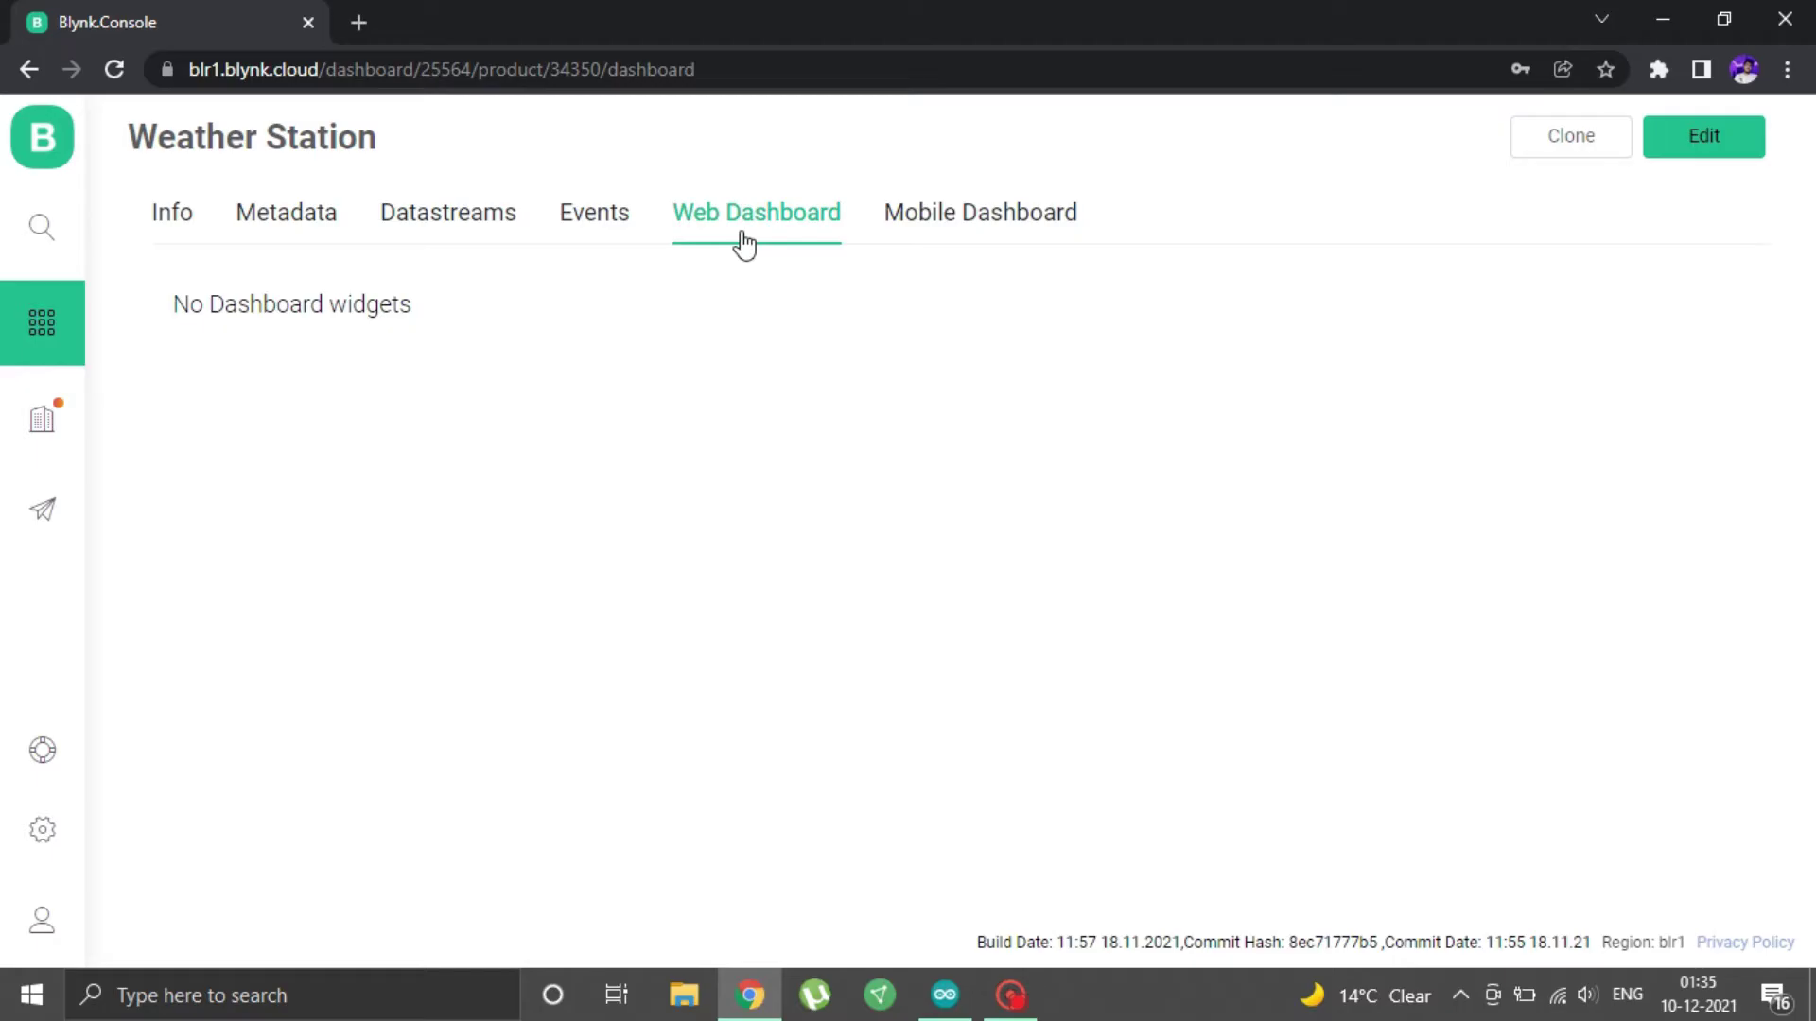
pyautogui.click(1697, 143)
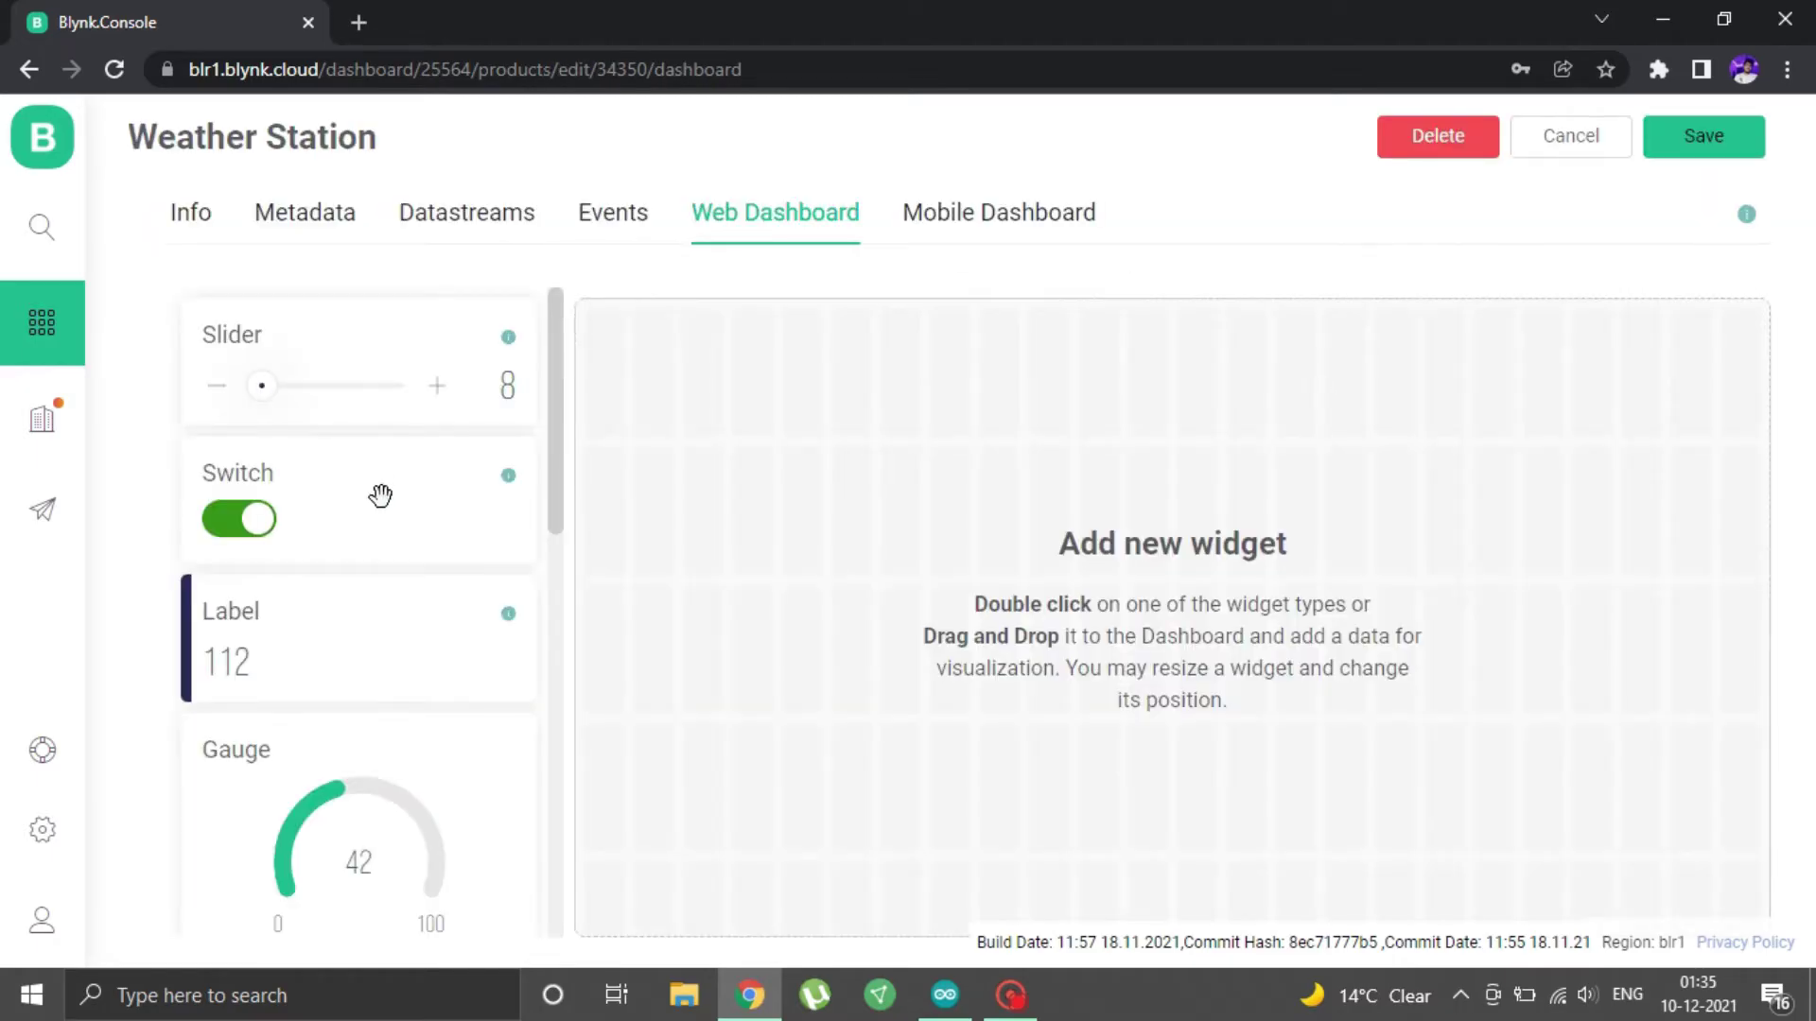
# Place six Label widgets on the web dashboard in two rows of three
pyautogui.scroll(-6, 380, 495)
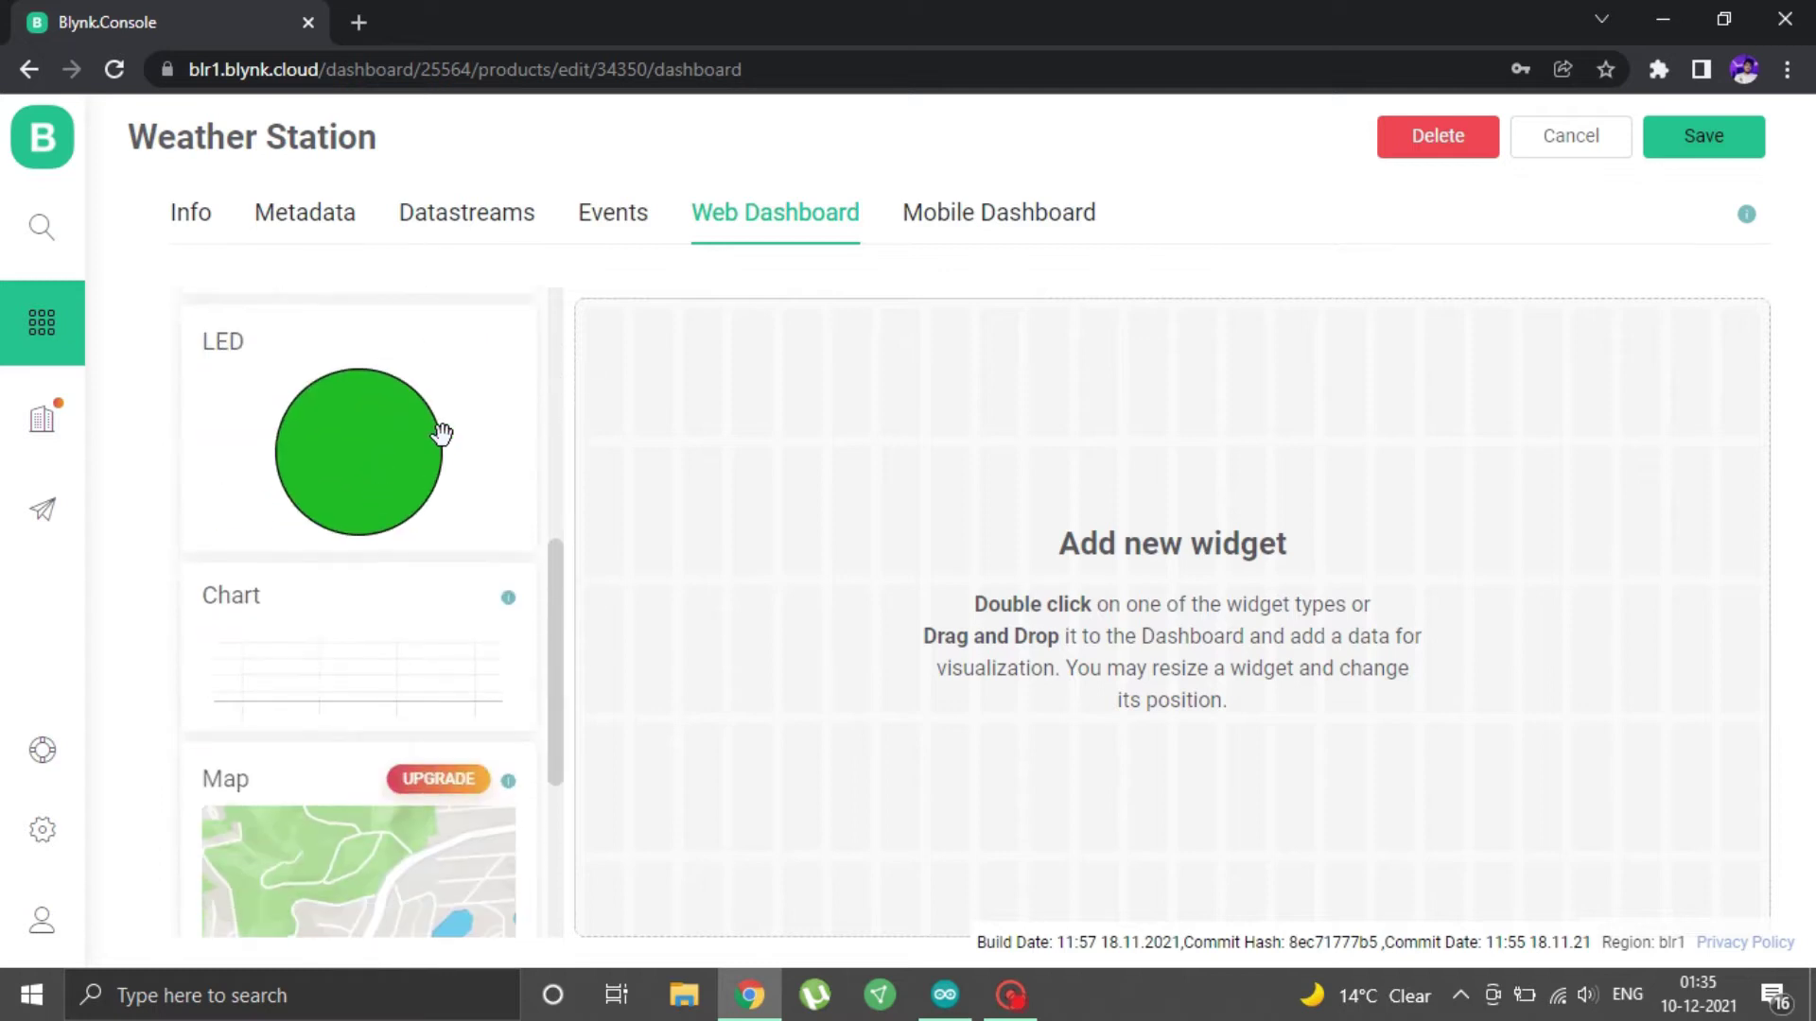
pyautogui.scroll(1, 405, 451)
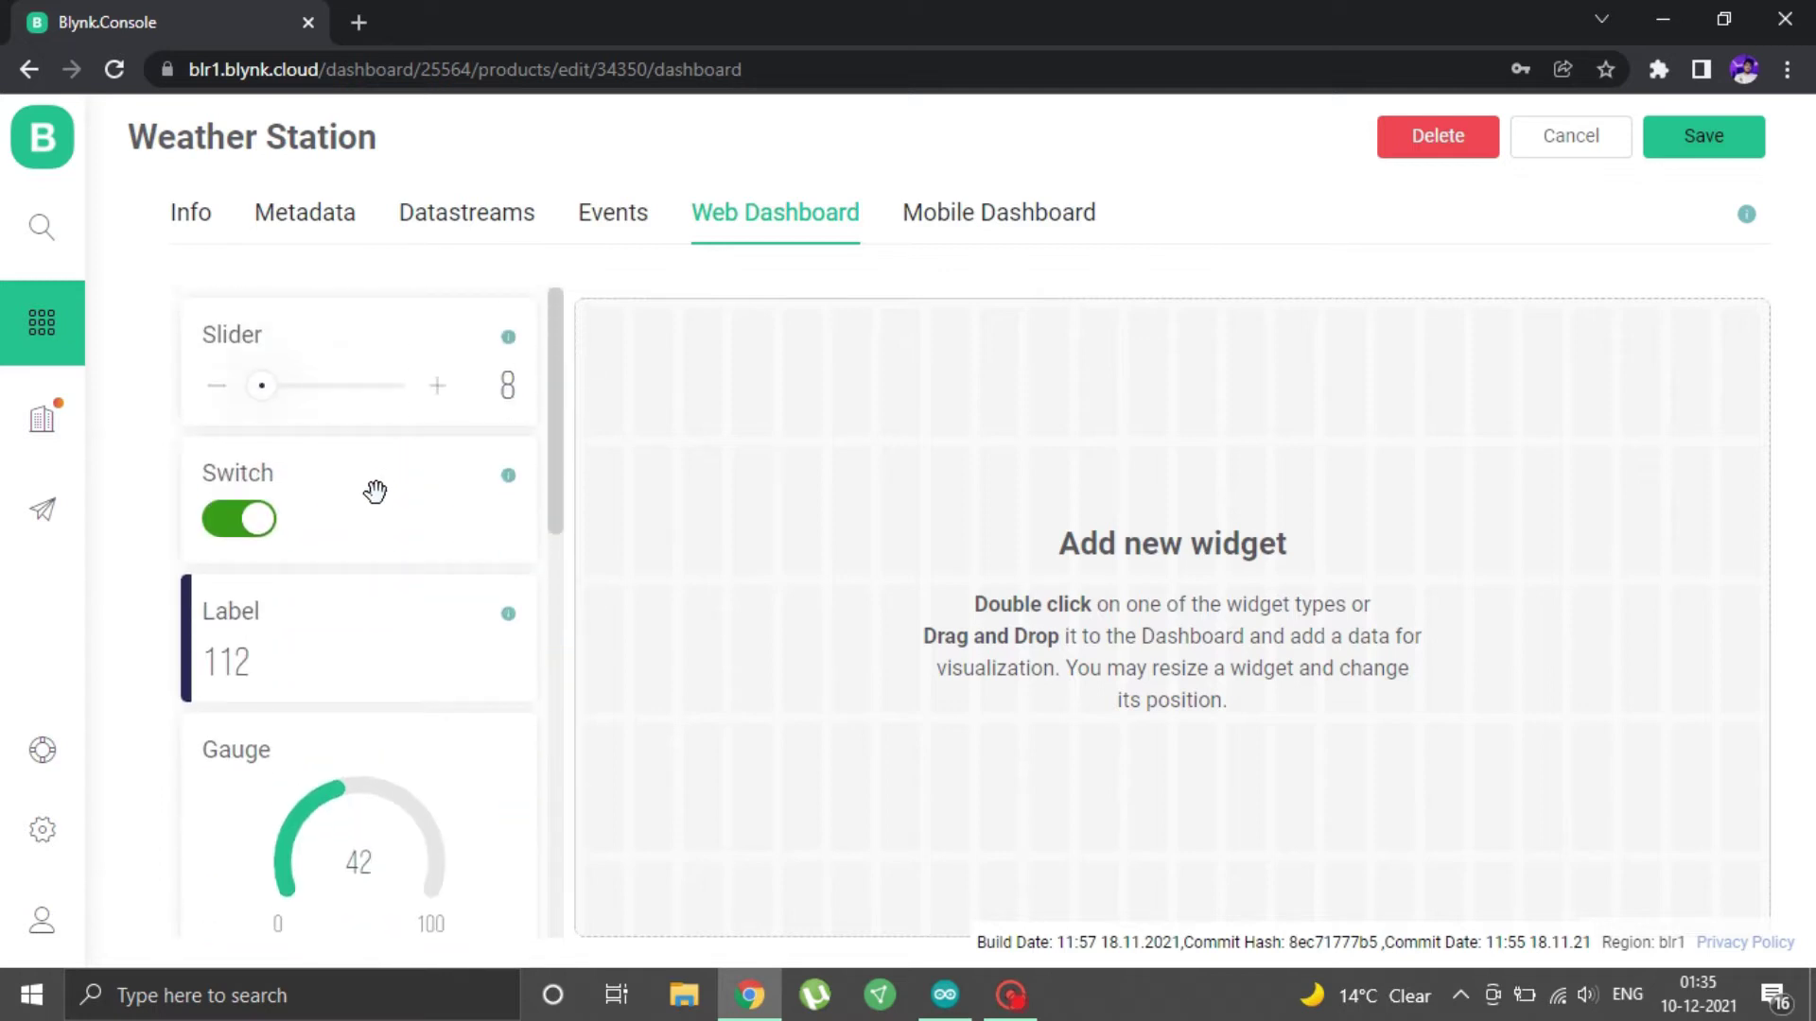
pyautogui.moveTo(354, 659); pyautogui.dragTo(910, 409)
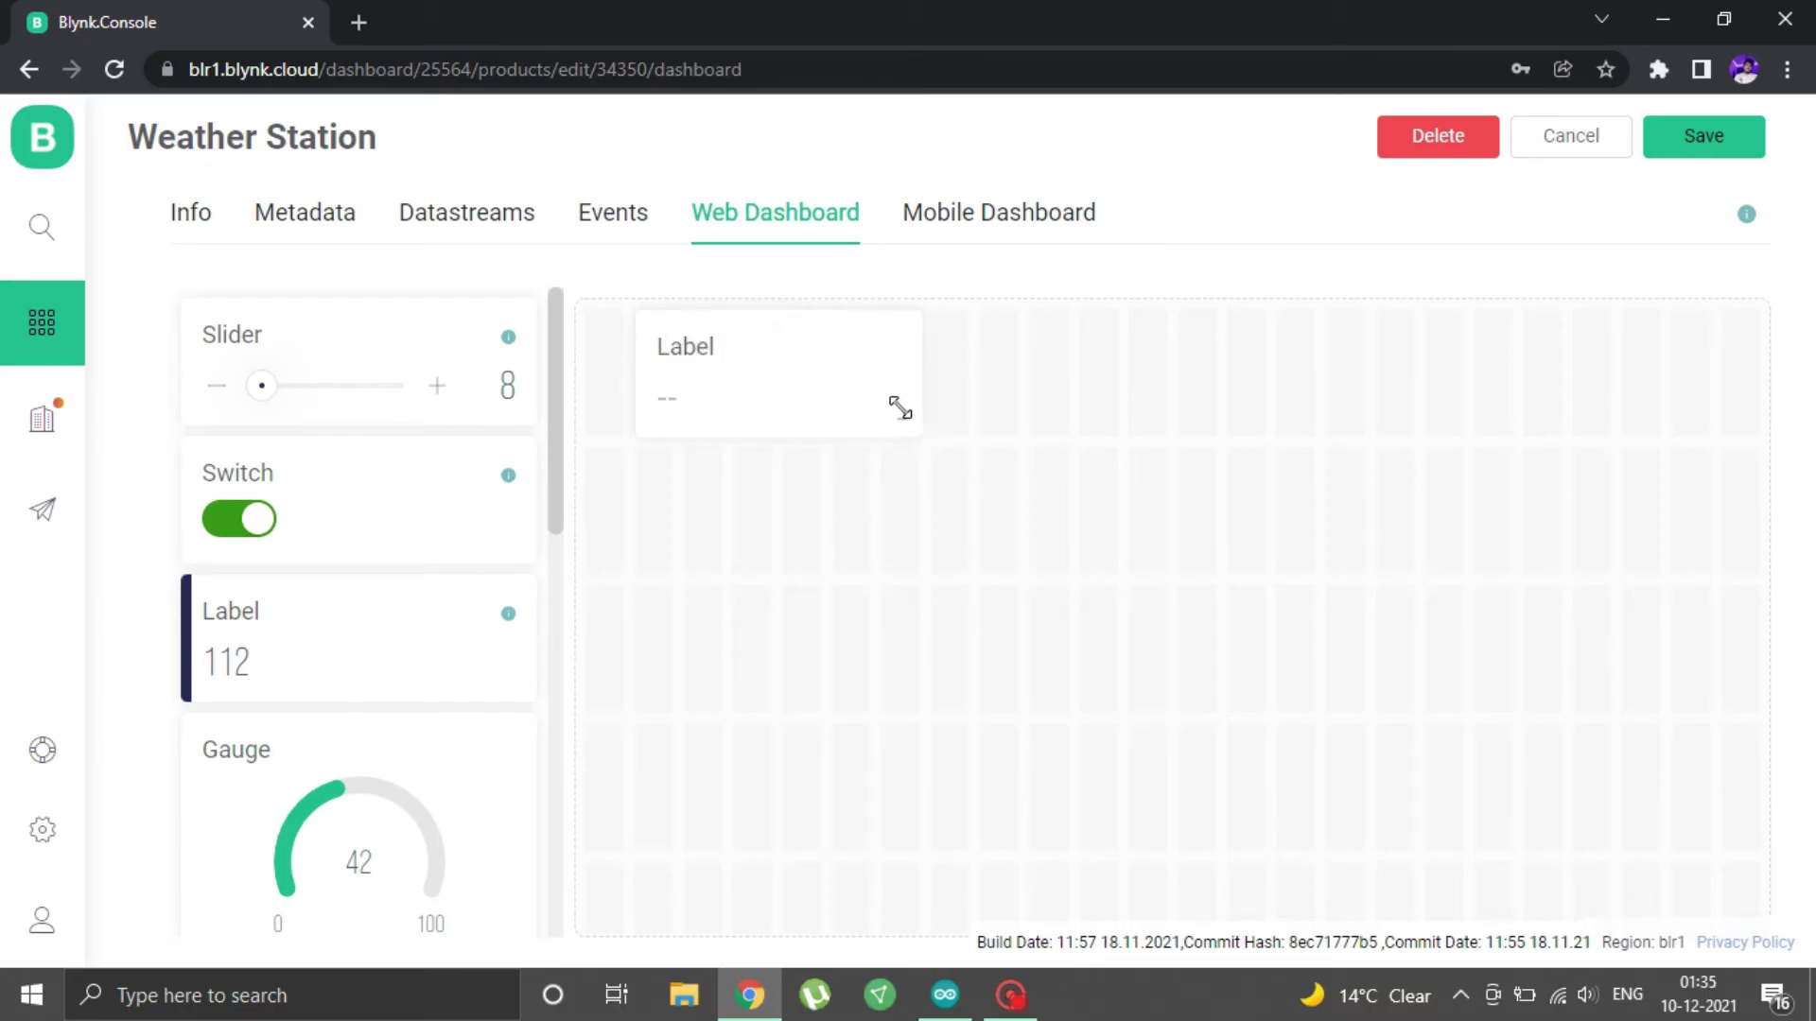
pyautogui.moveTo(348, 643); pyautogui.dragTo(1229, 417)
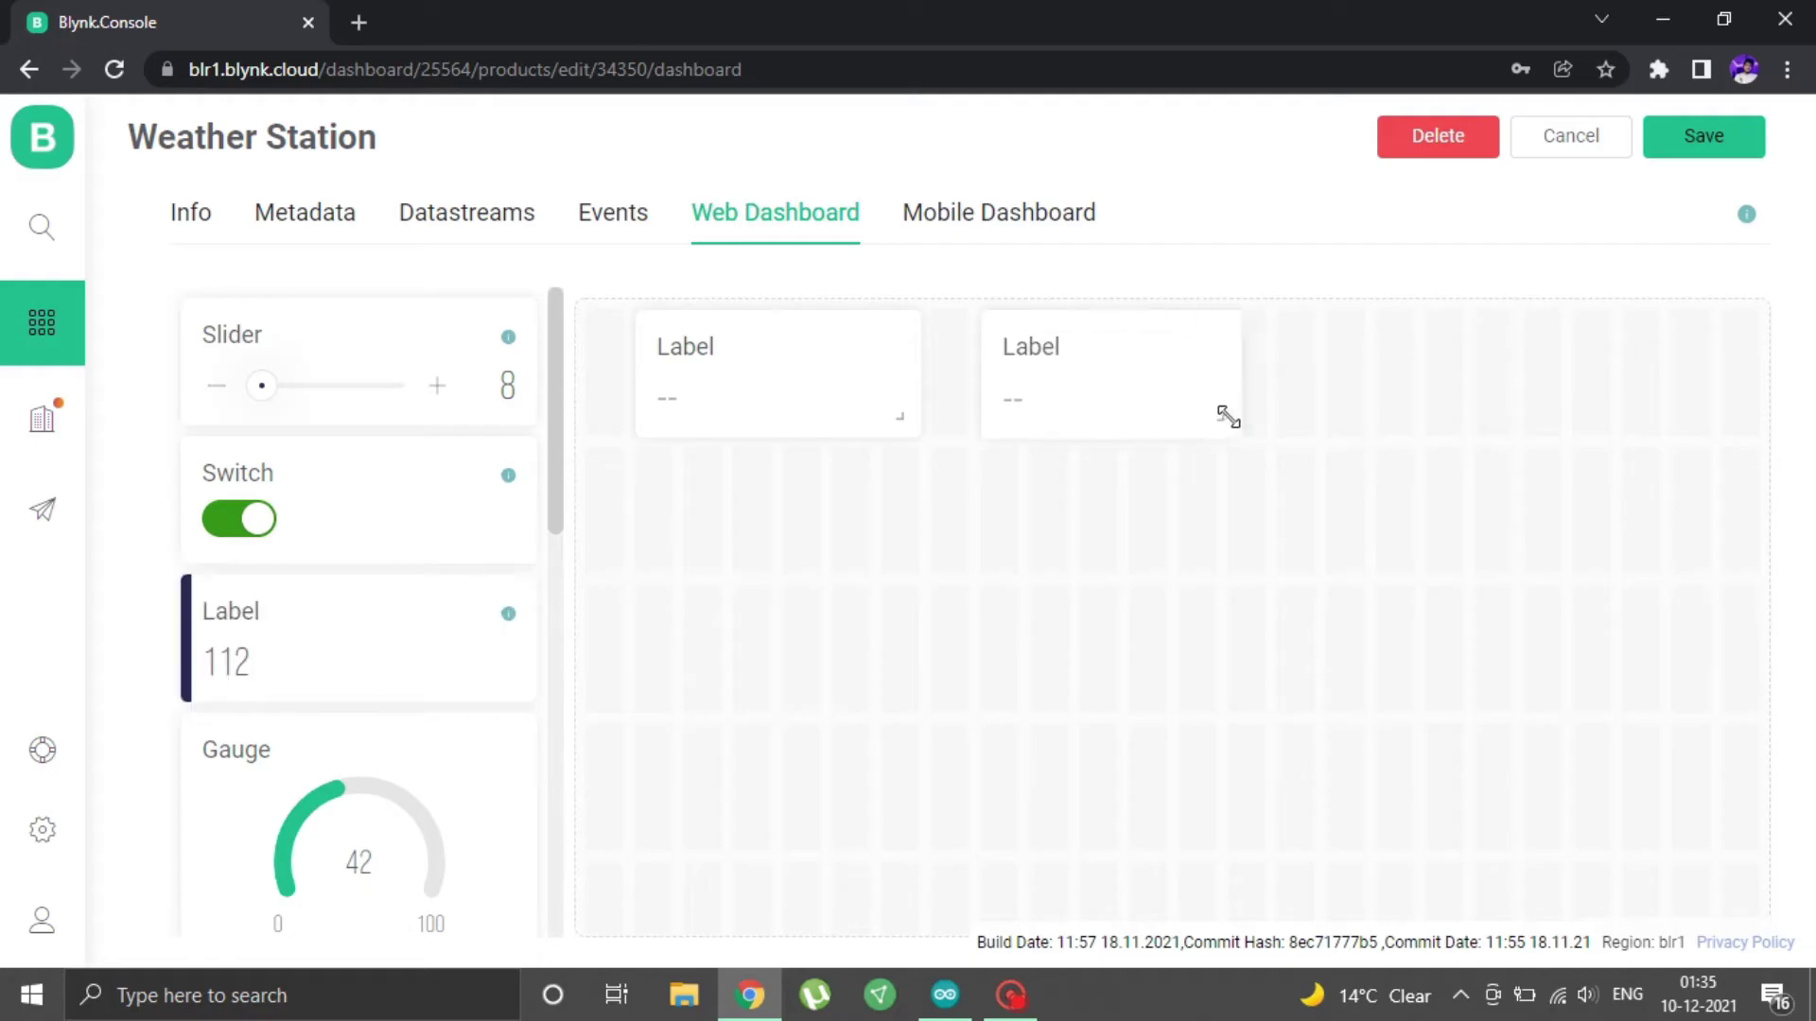
pyautogui.moveTo(344, 641); pyautogui.dragTo(1552, 417)
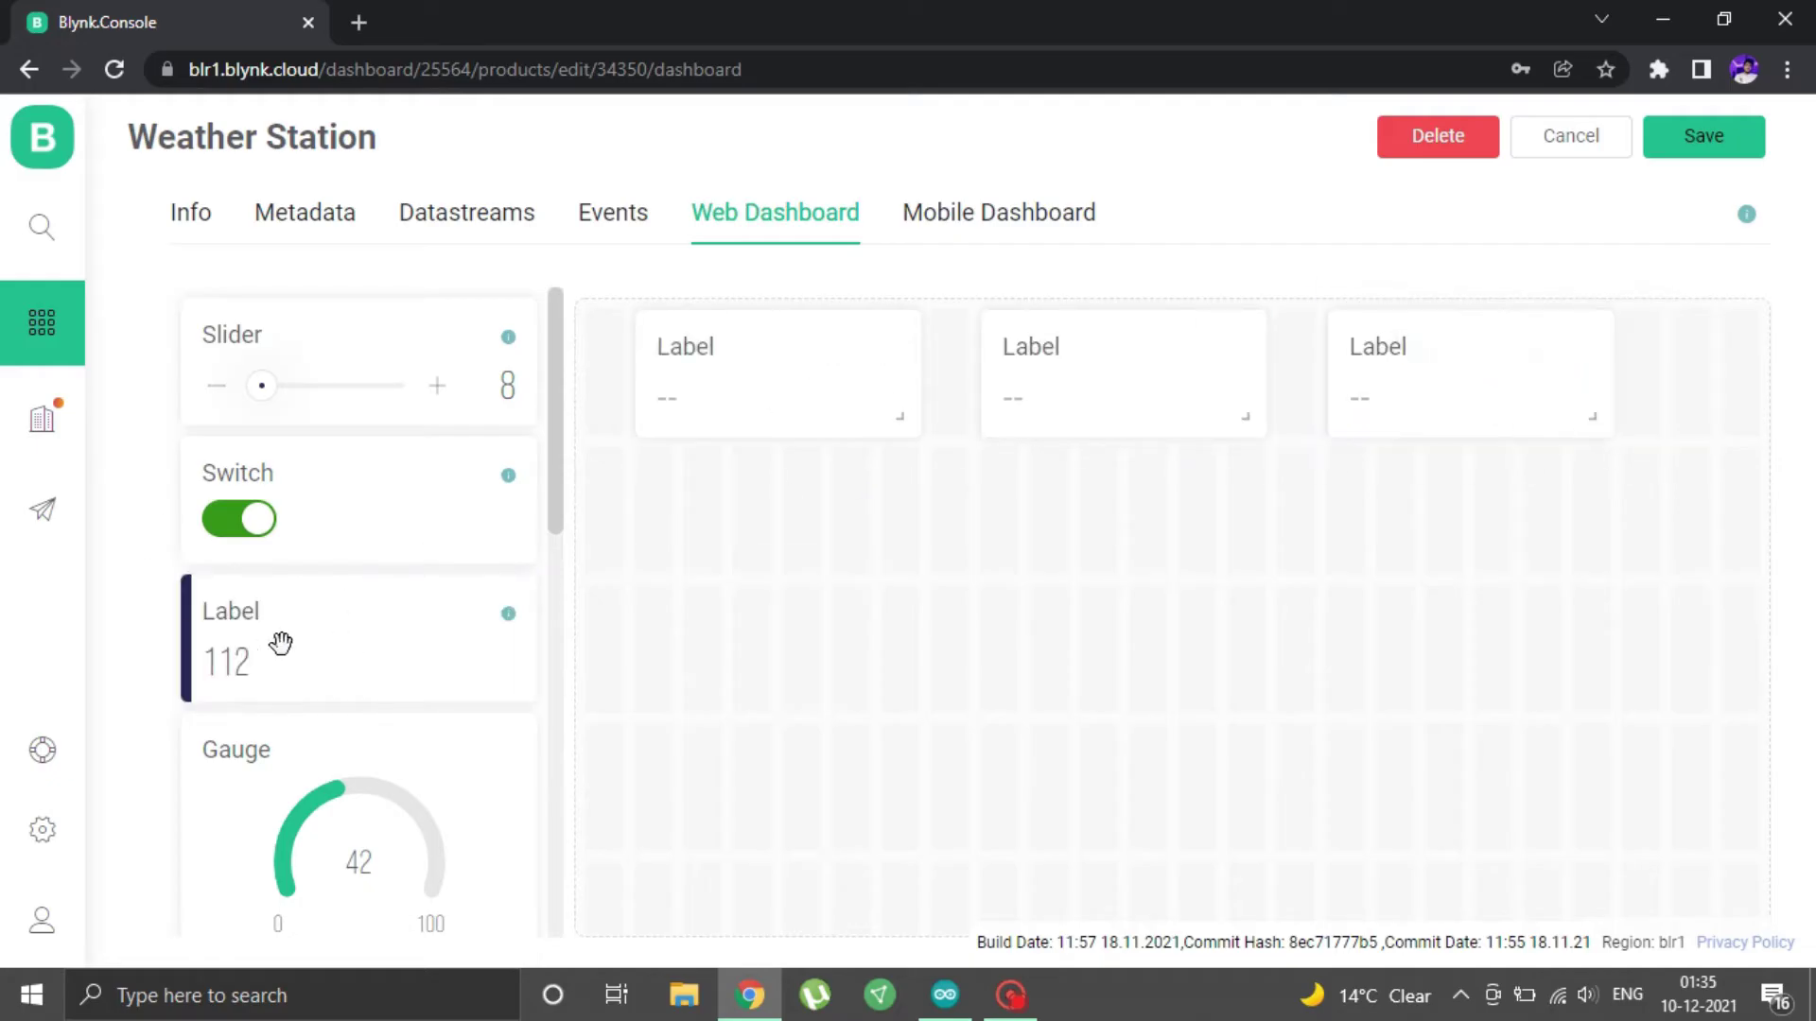
pyautogui.moveTo(276, 641); pyautogui.dragTo(831, 555)
pyautogui.moveTo(311, 673); pyautogui.dragTo(1584, 555)
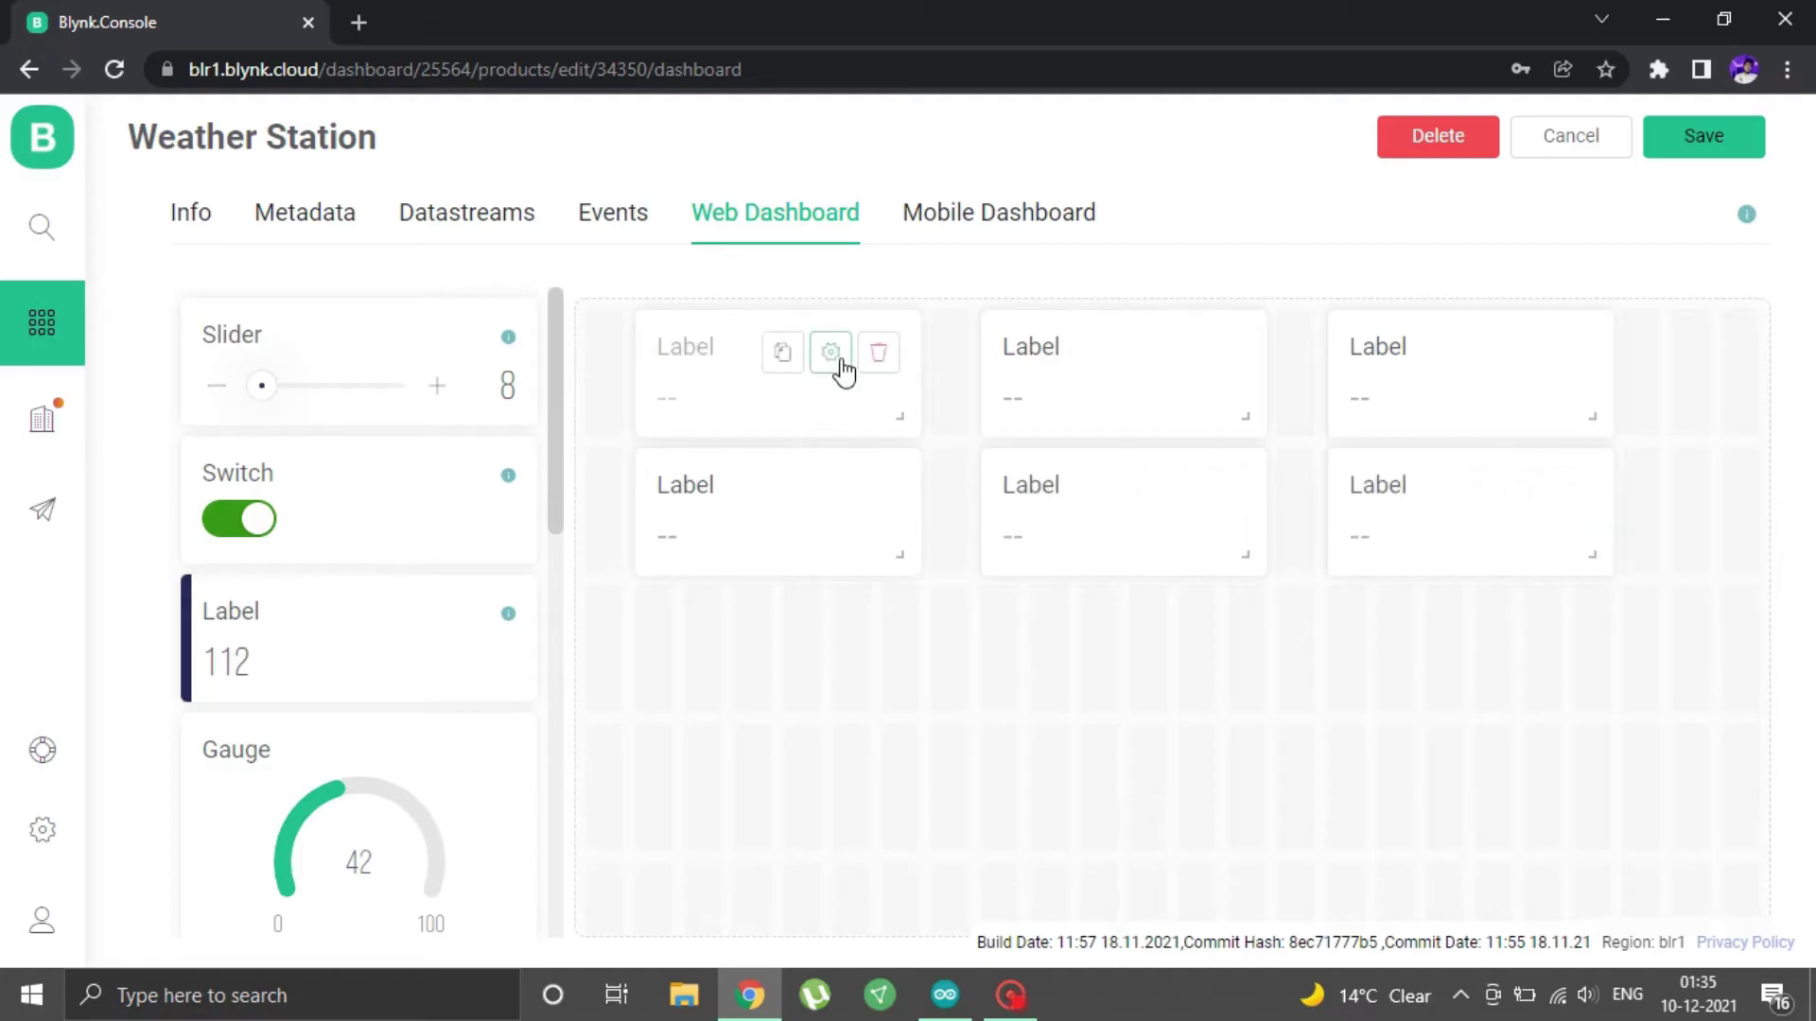
# Title the first label in the upper row Temperature and link it to the Temperature (V0) datastream
pyautogui.click(831, 354)
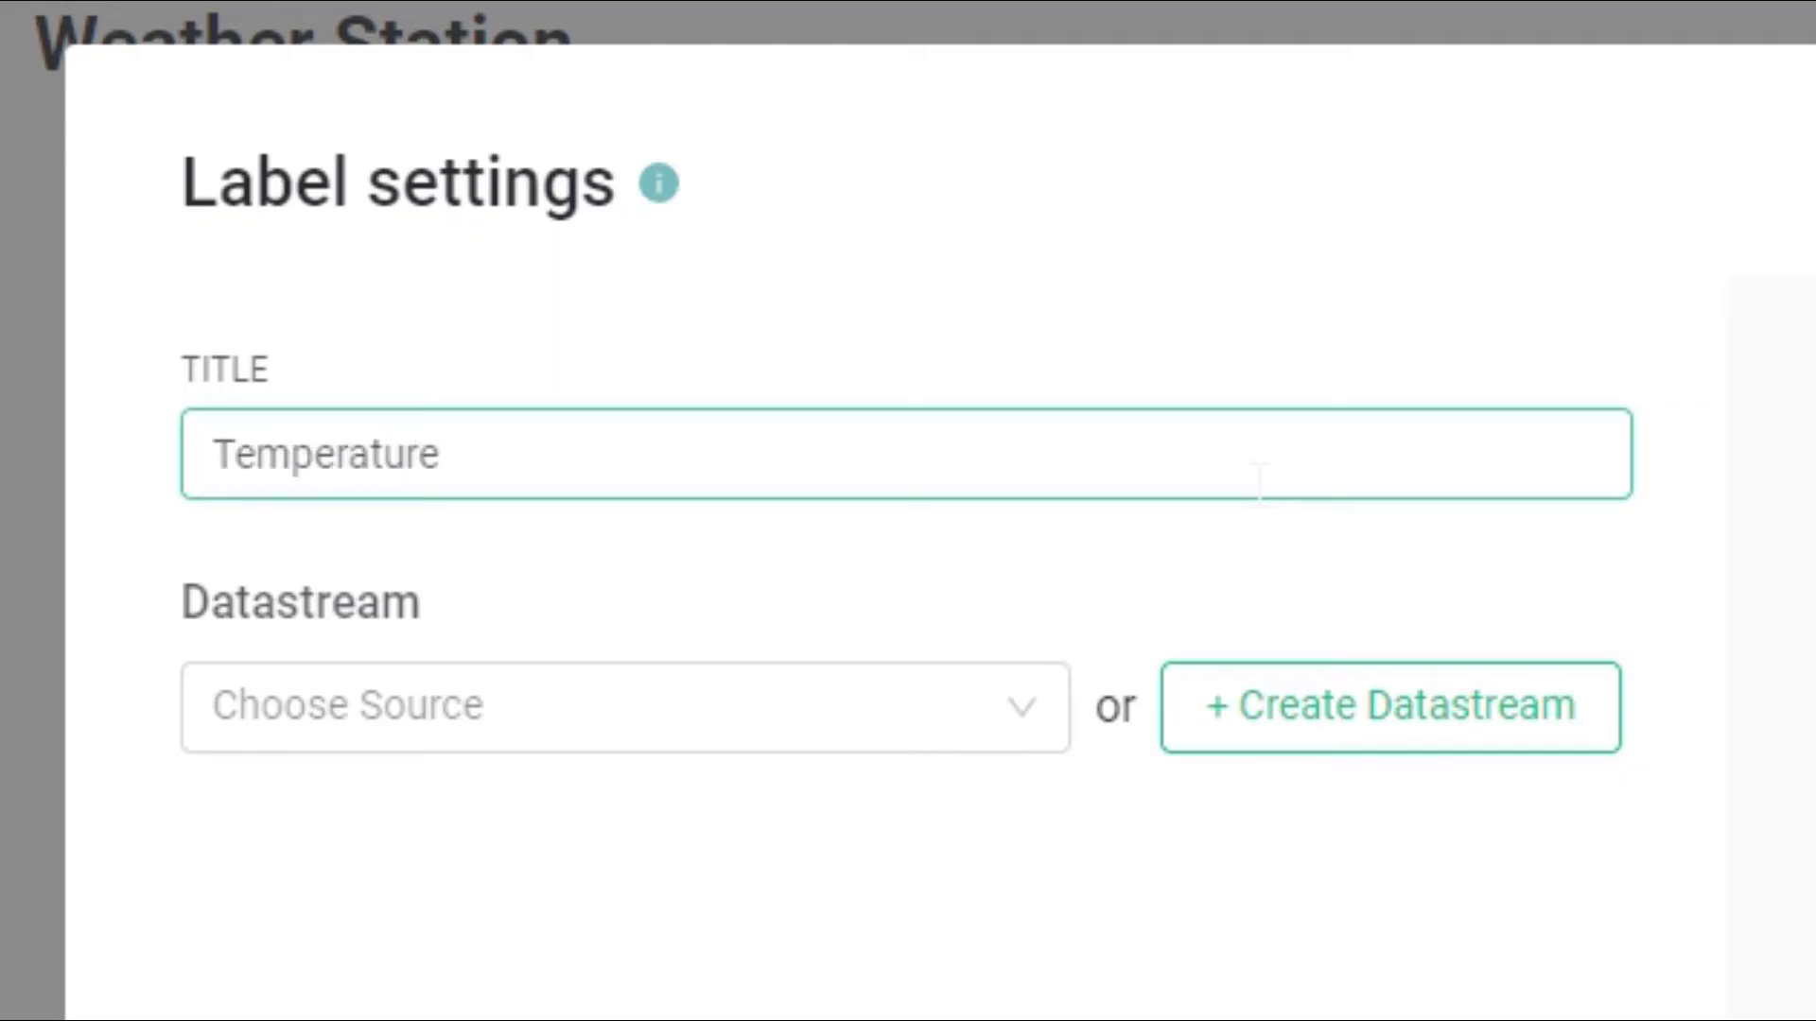
pyautogui.click(586, 708)
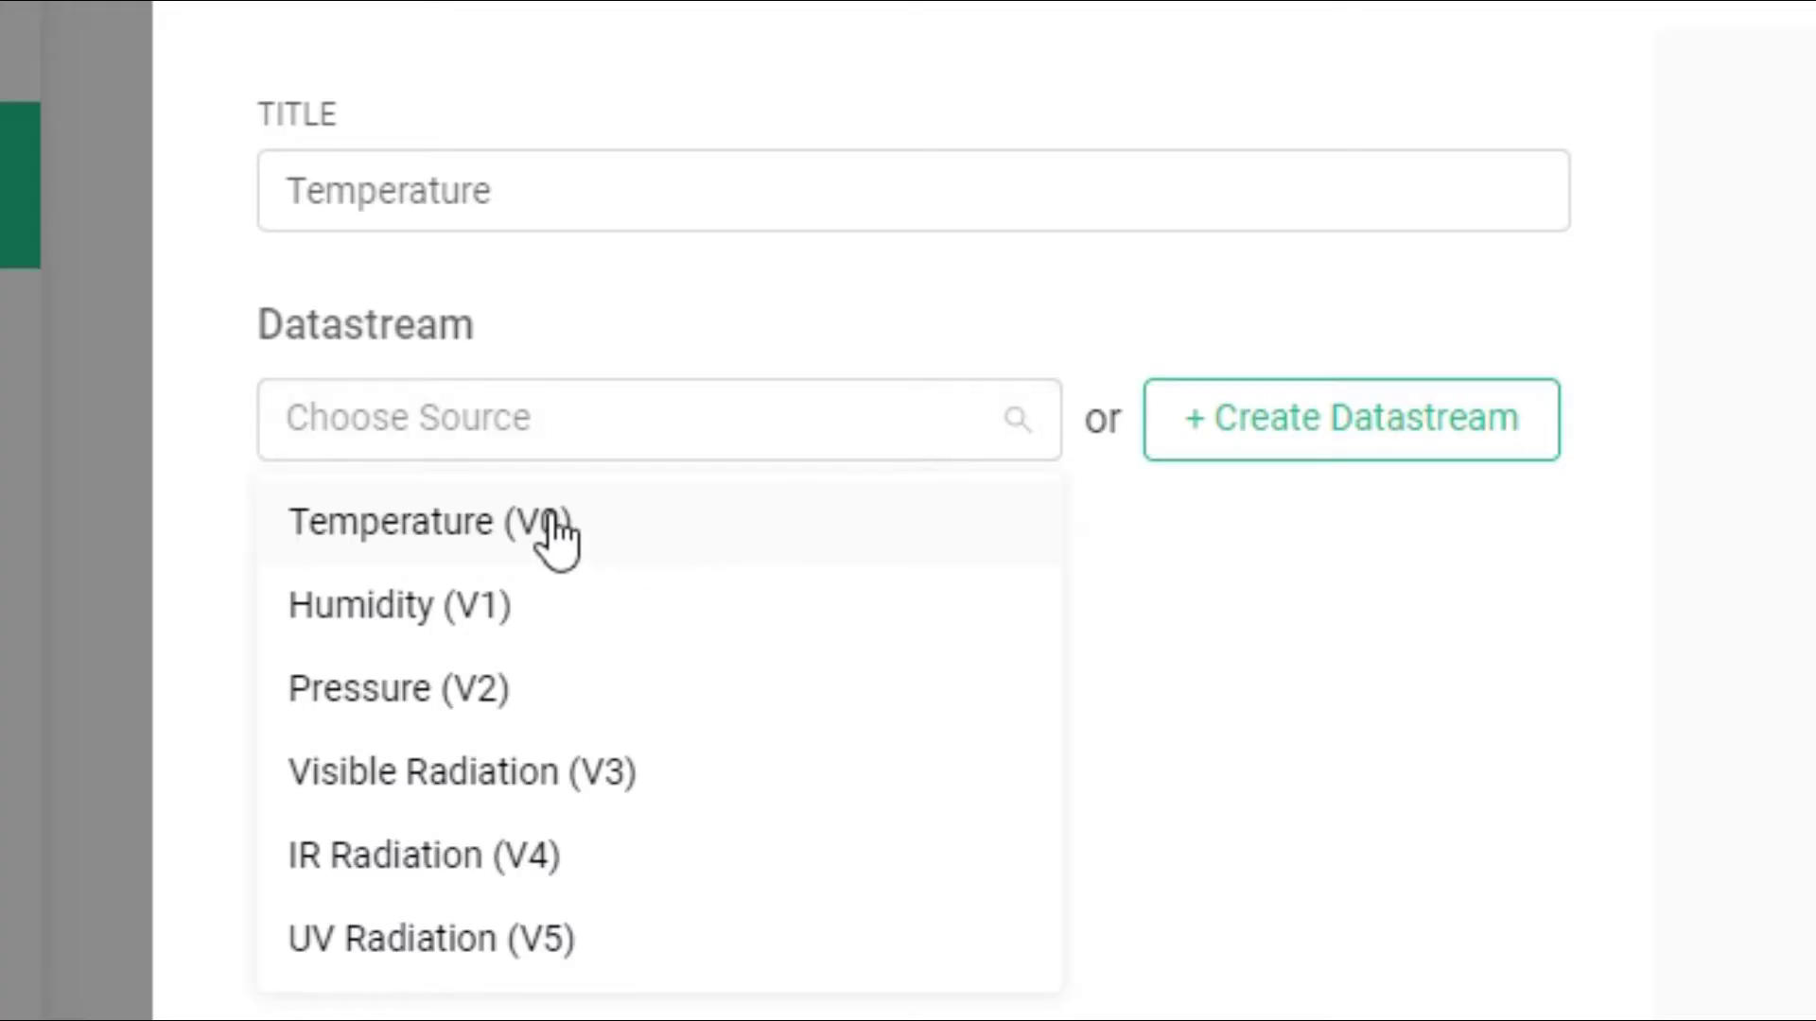
pyautogui.click(558, 530)
# Set the Temperature label's widget background to yellow
pyautogui.scroll(-1, 714, 652)
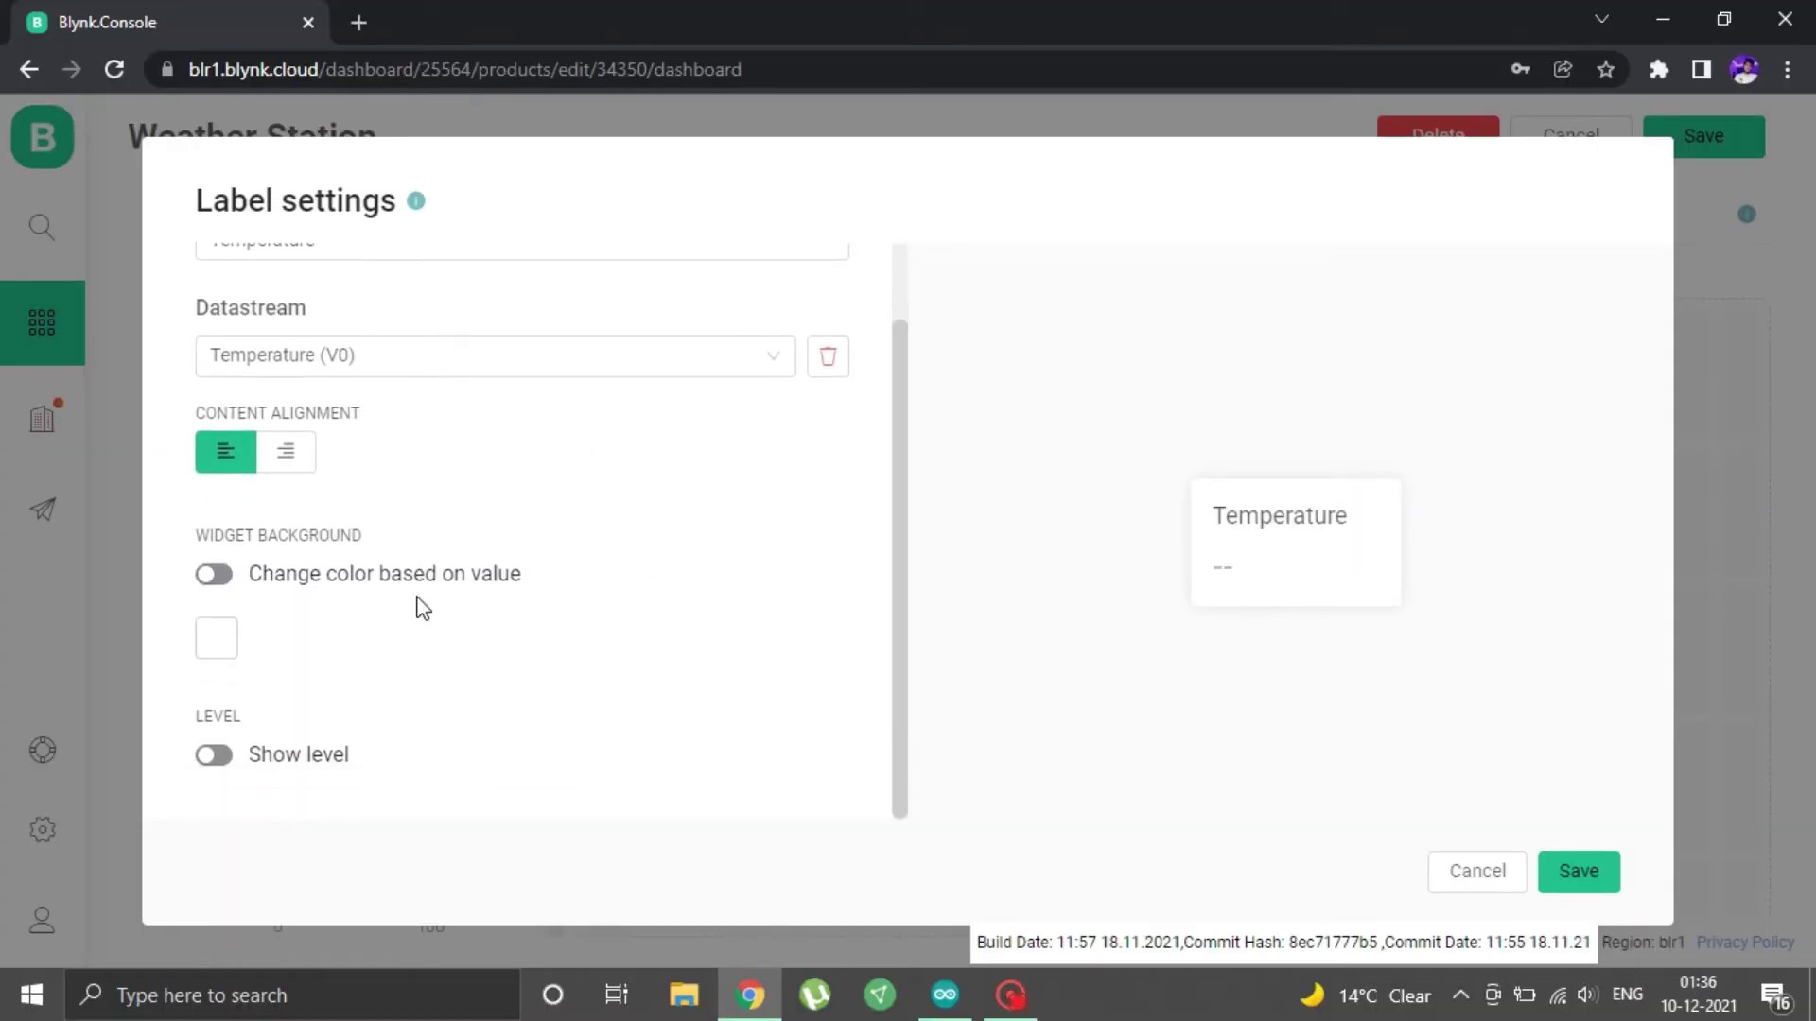
pyautogui.click(219, 654)
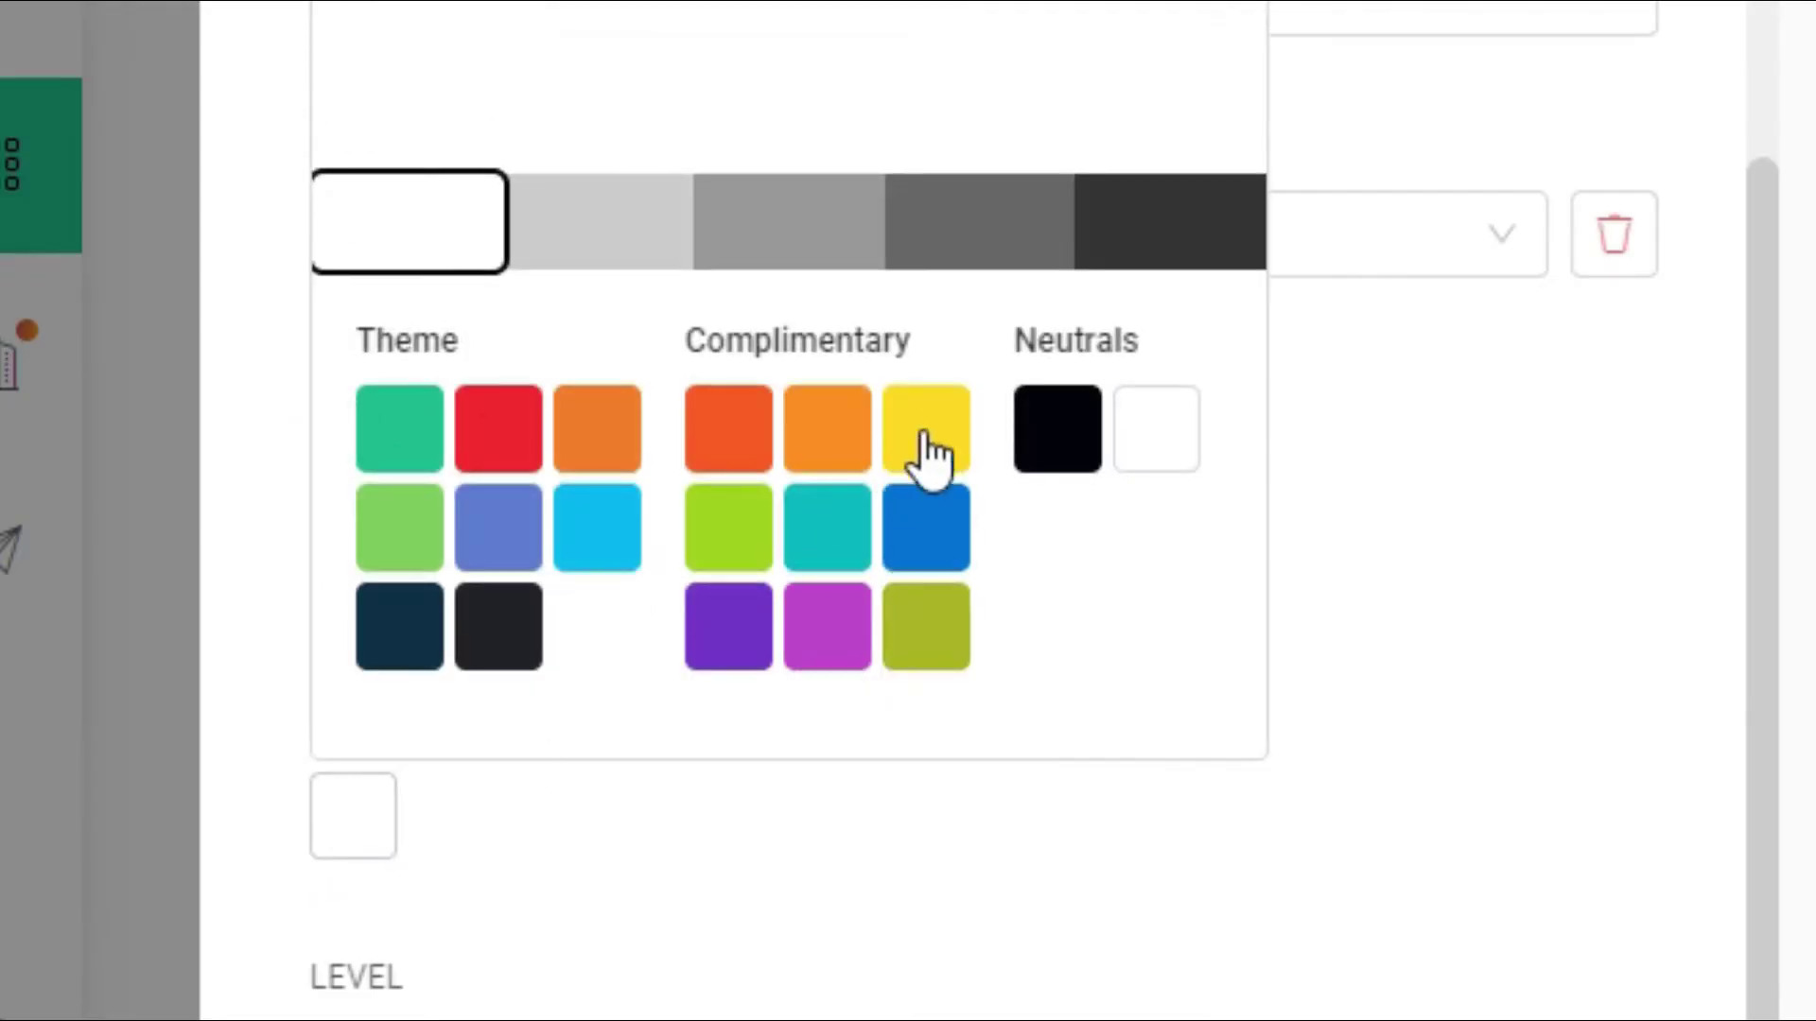
pyautogui.click(495, 451)
pyautogui.click(834, 930)
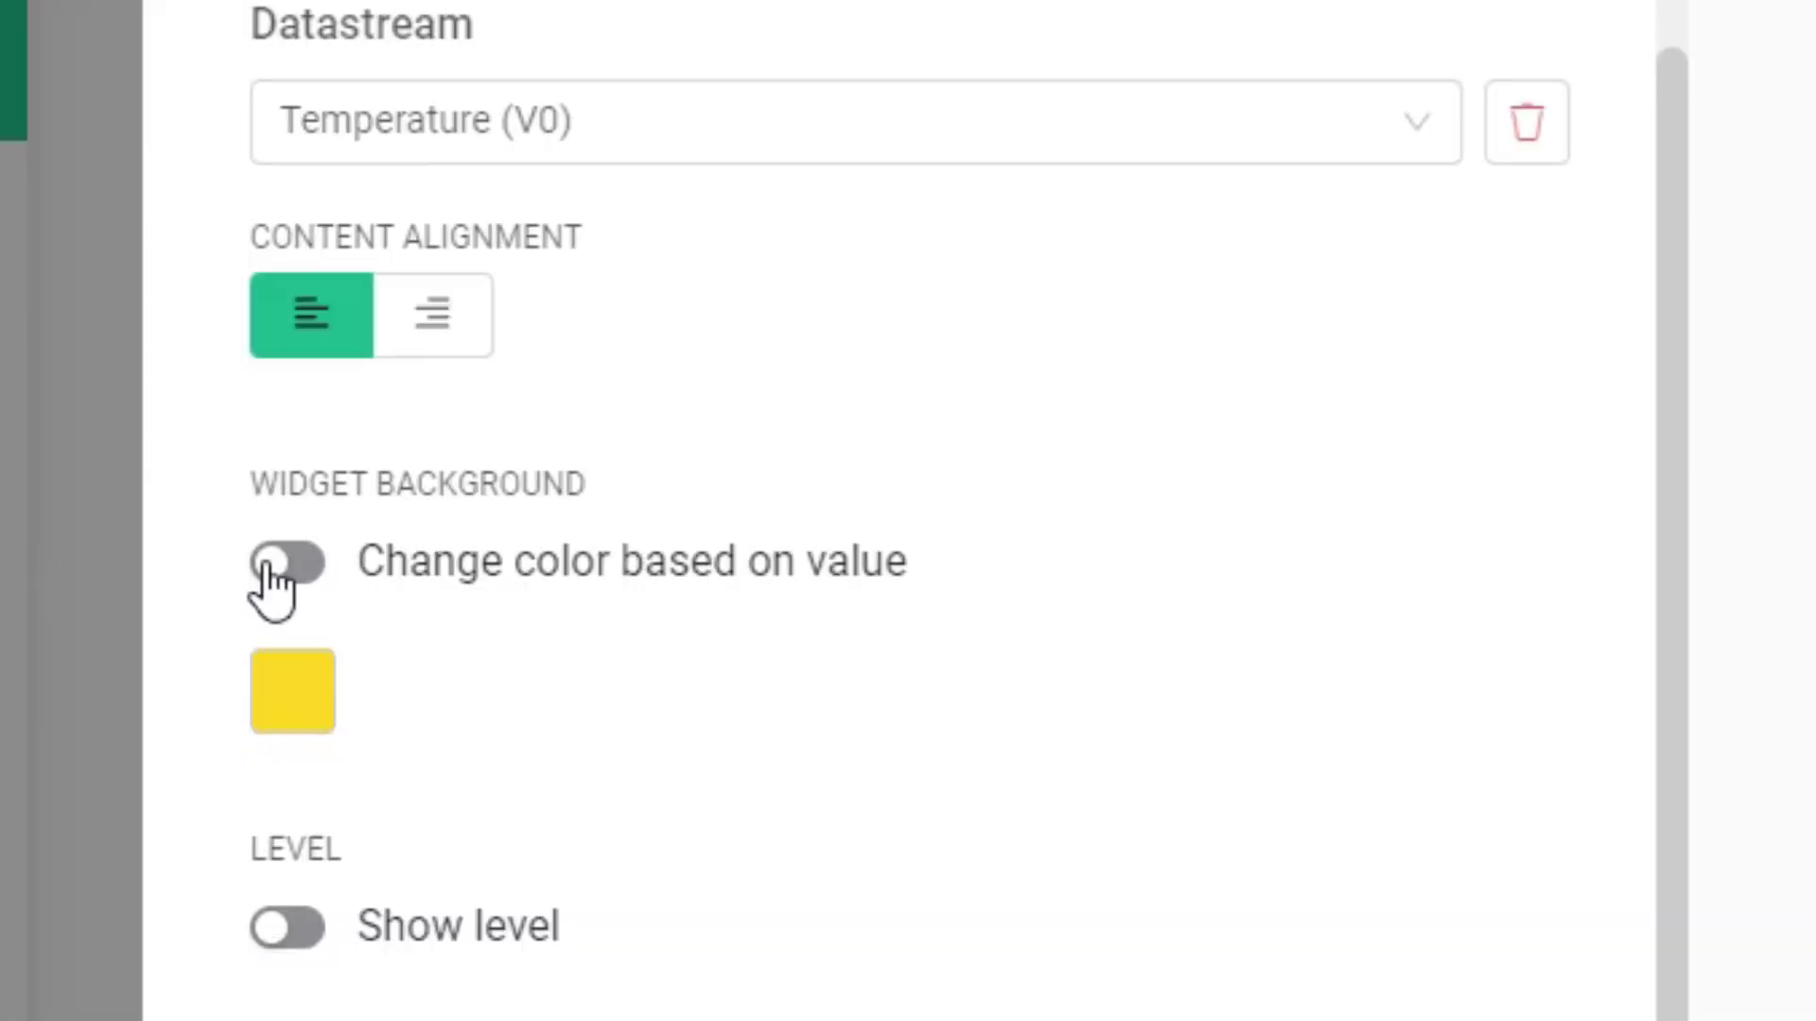
pyautogui.click(212, 575)
pyautogui.scroll(-1, 258, 572)
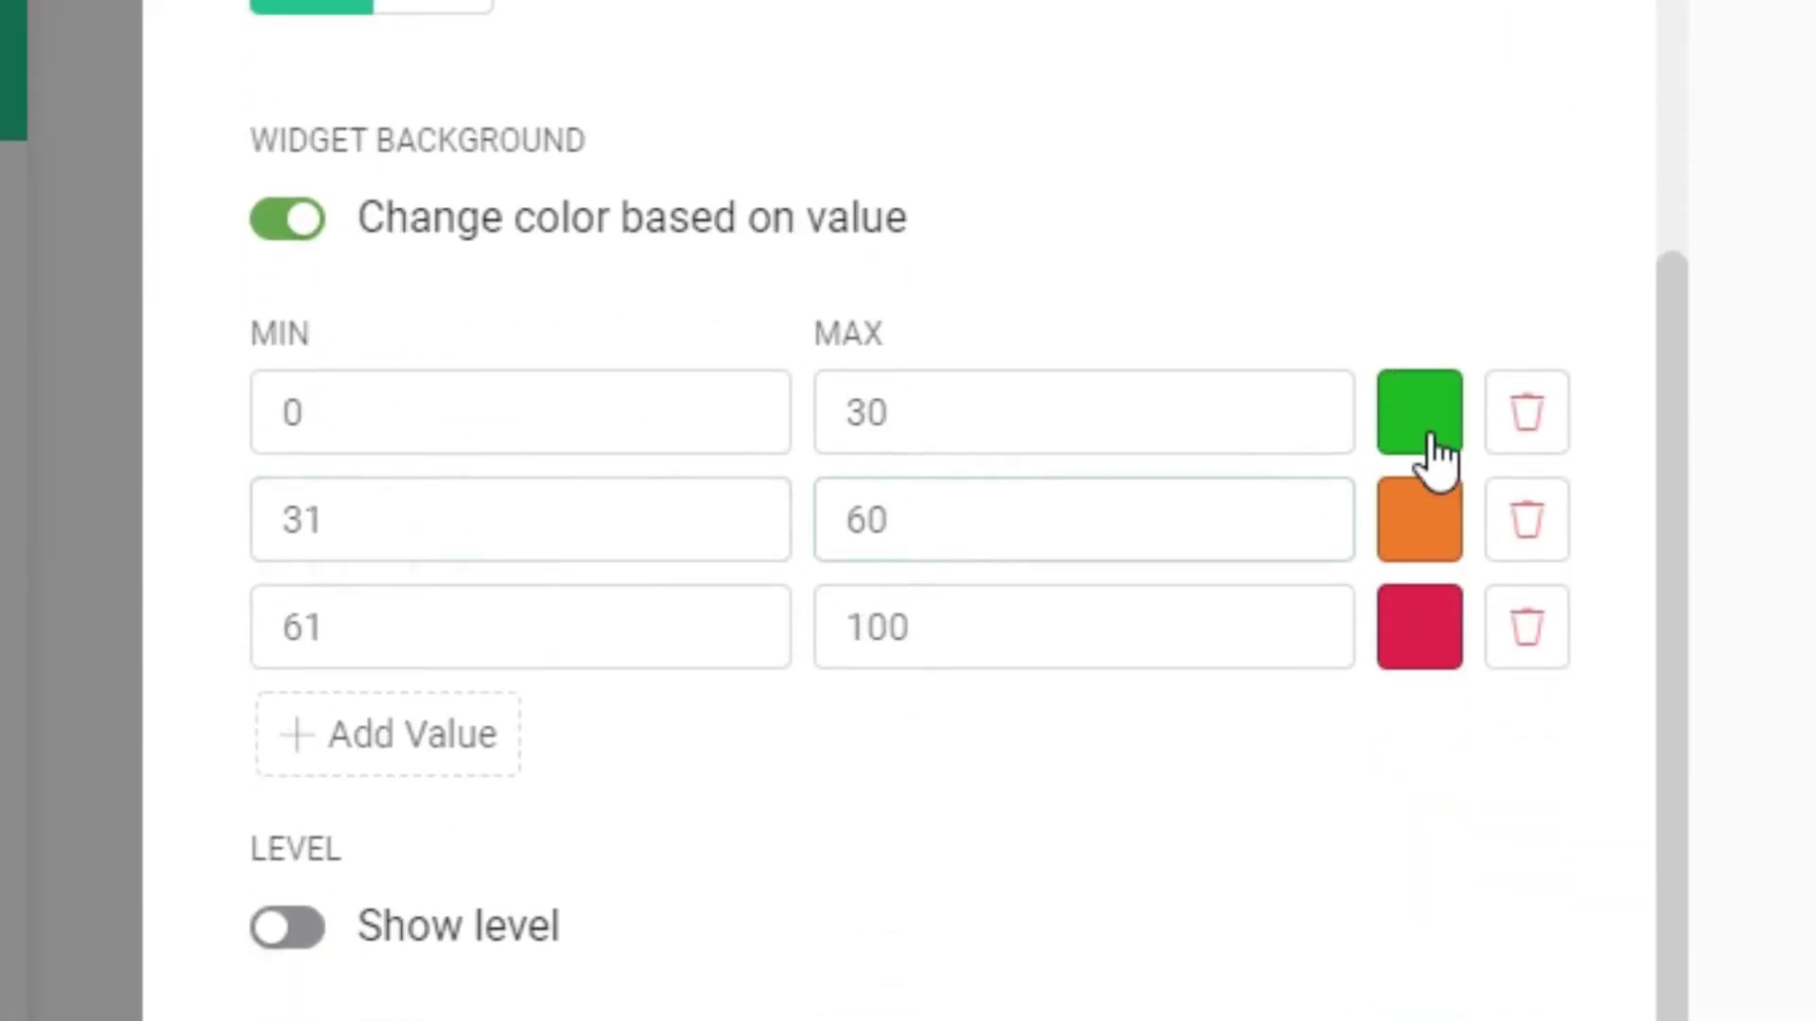
pyautogui.click(1432, 437)
pyautogui.click(1296, 735)
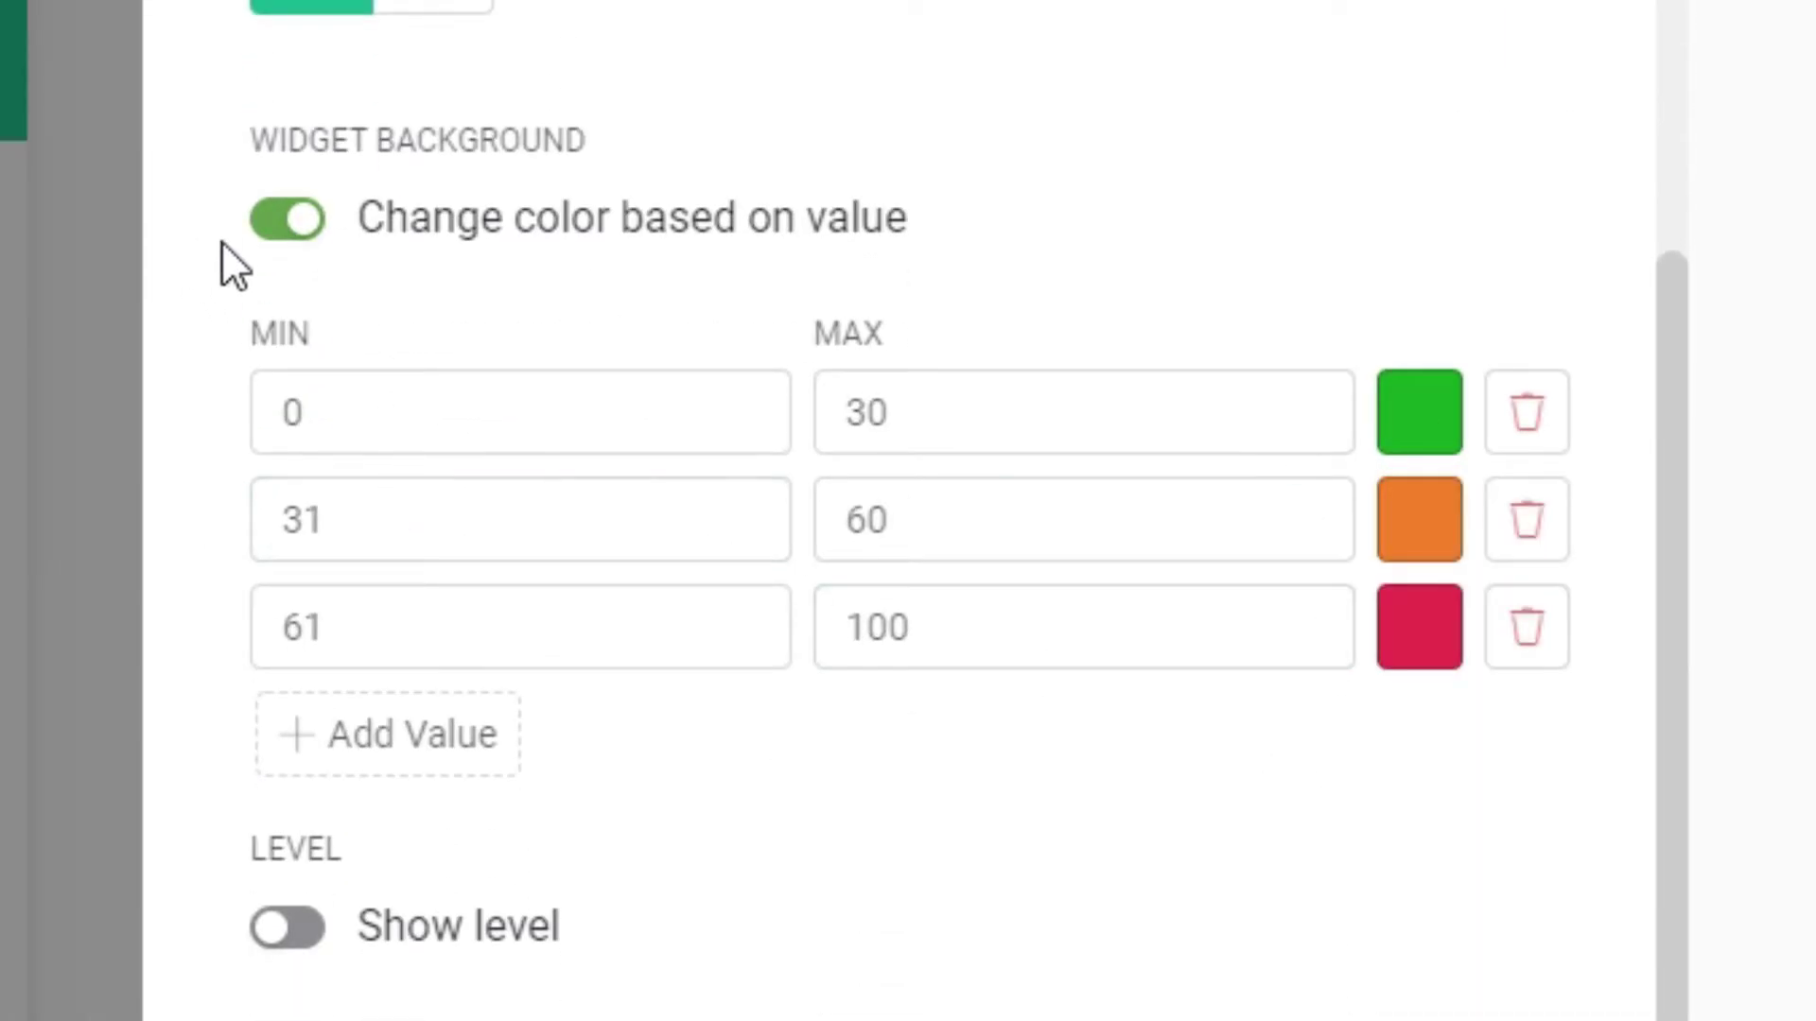
pyautogui.click(293, 222)
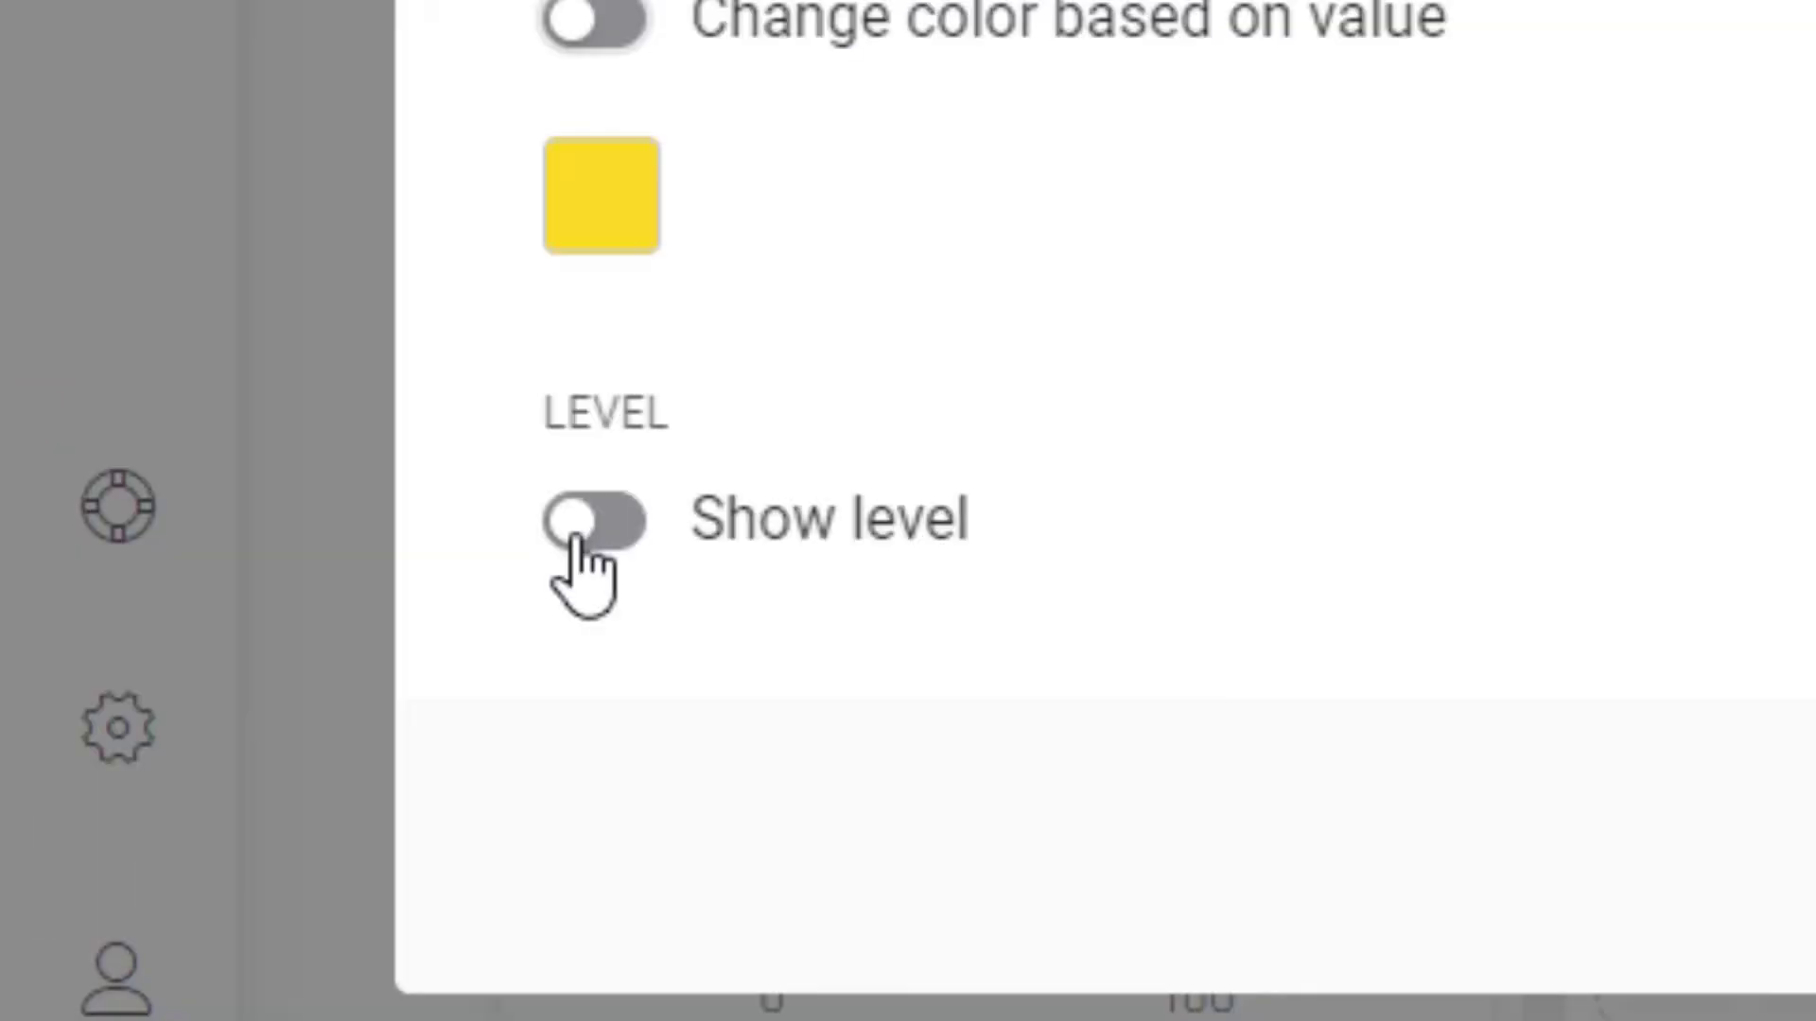
# Show the level on the Temperature label and set the level's maximum to 50
pyautogui.click(213, 756)
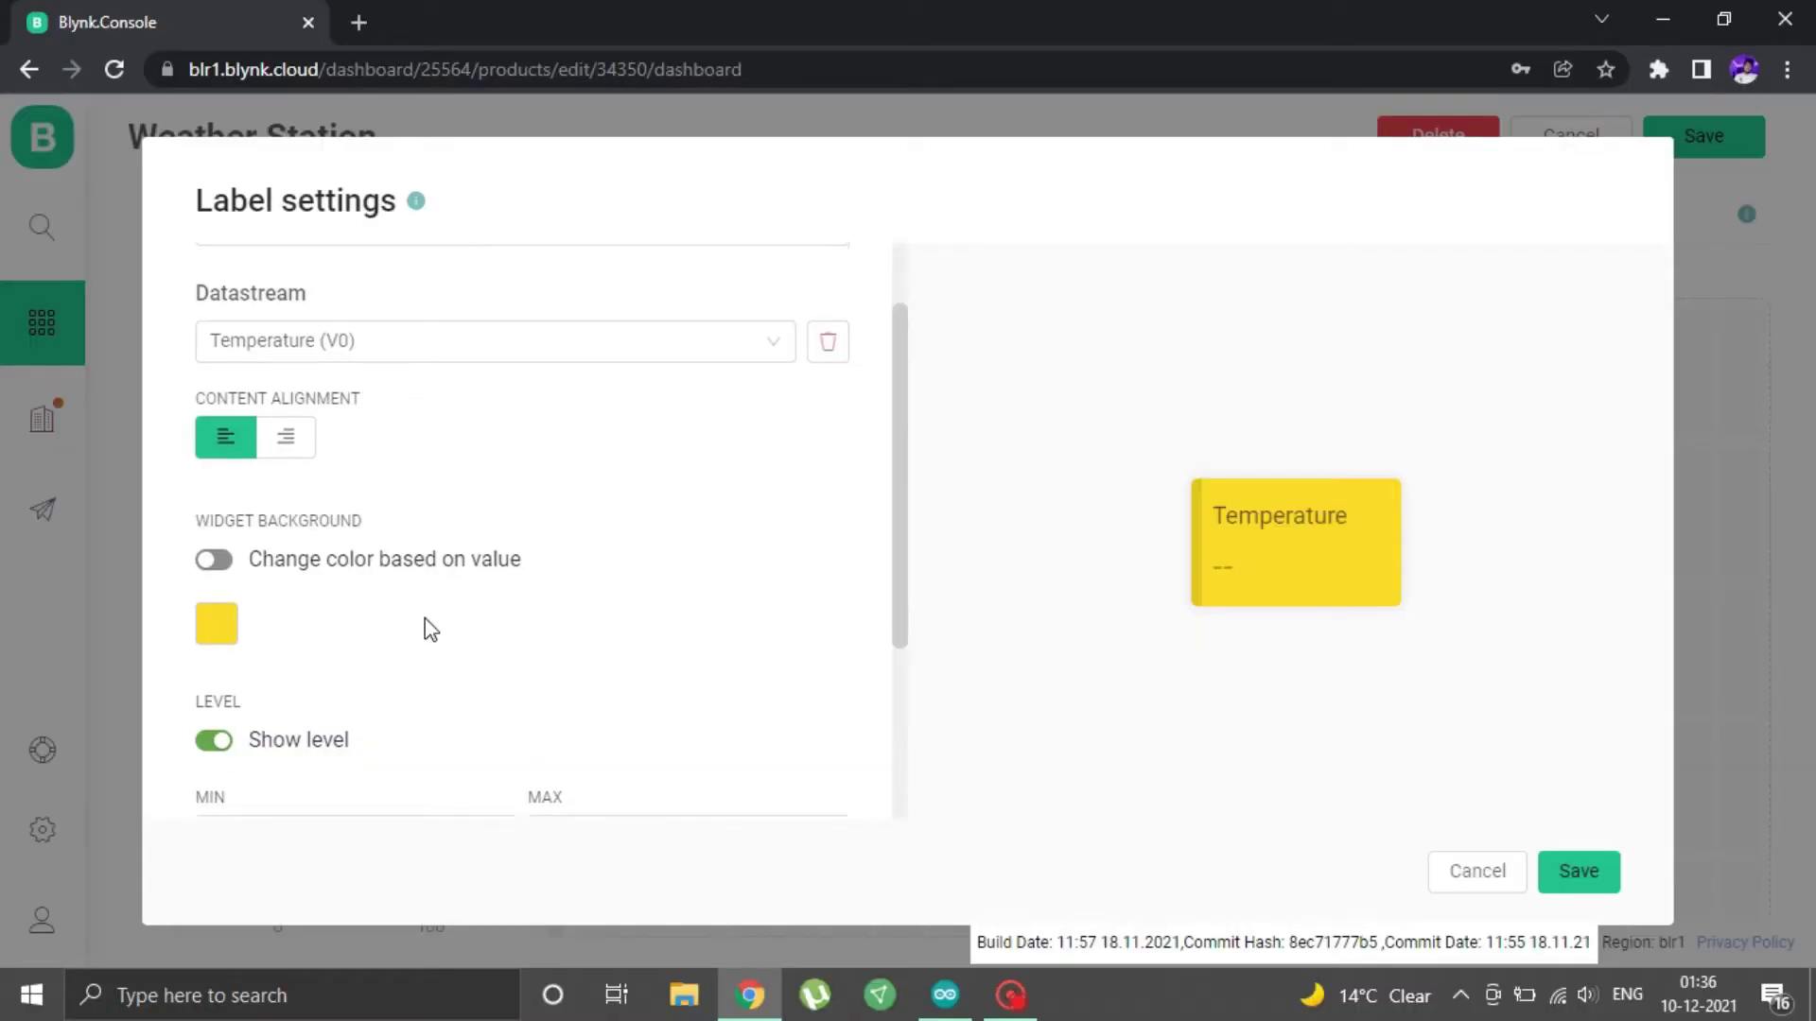
pyautogui.scroll(-1, 426, 624)
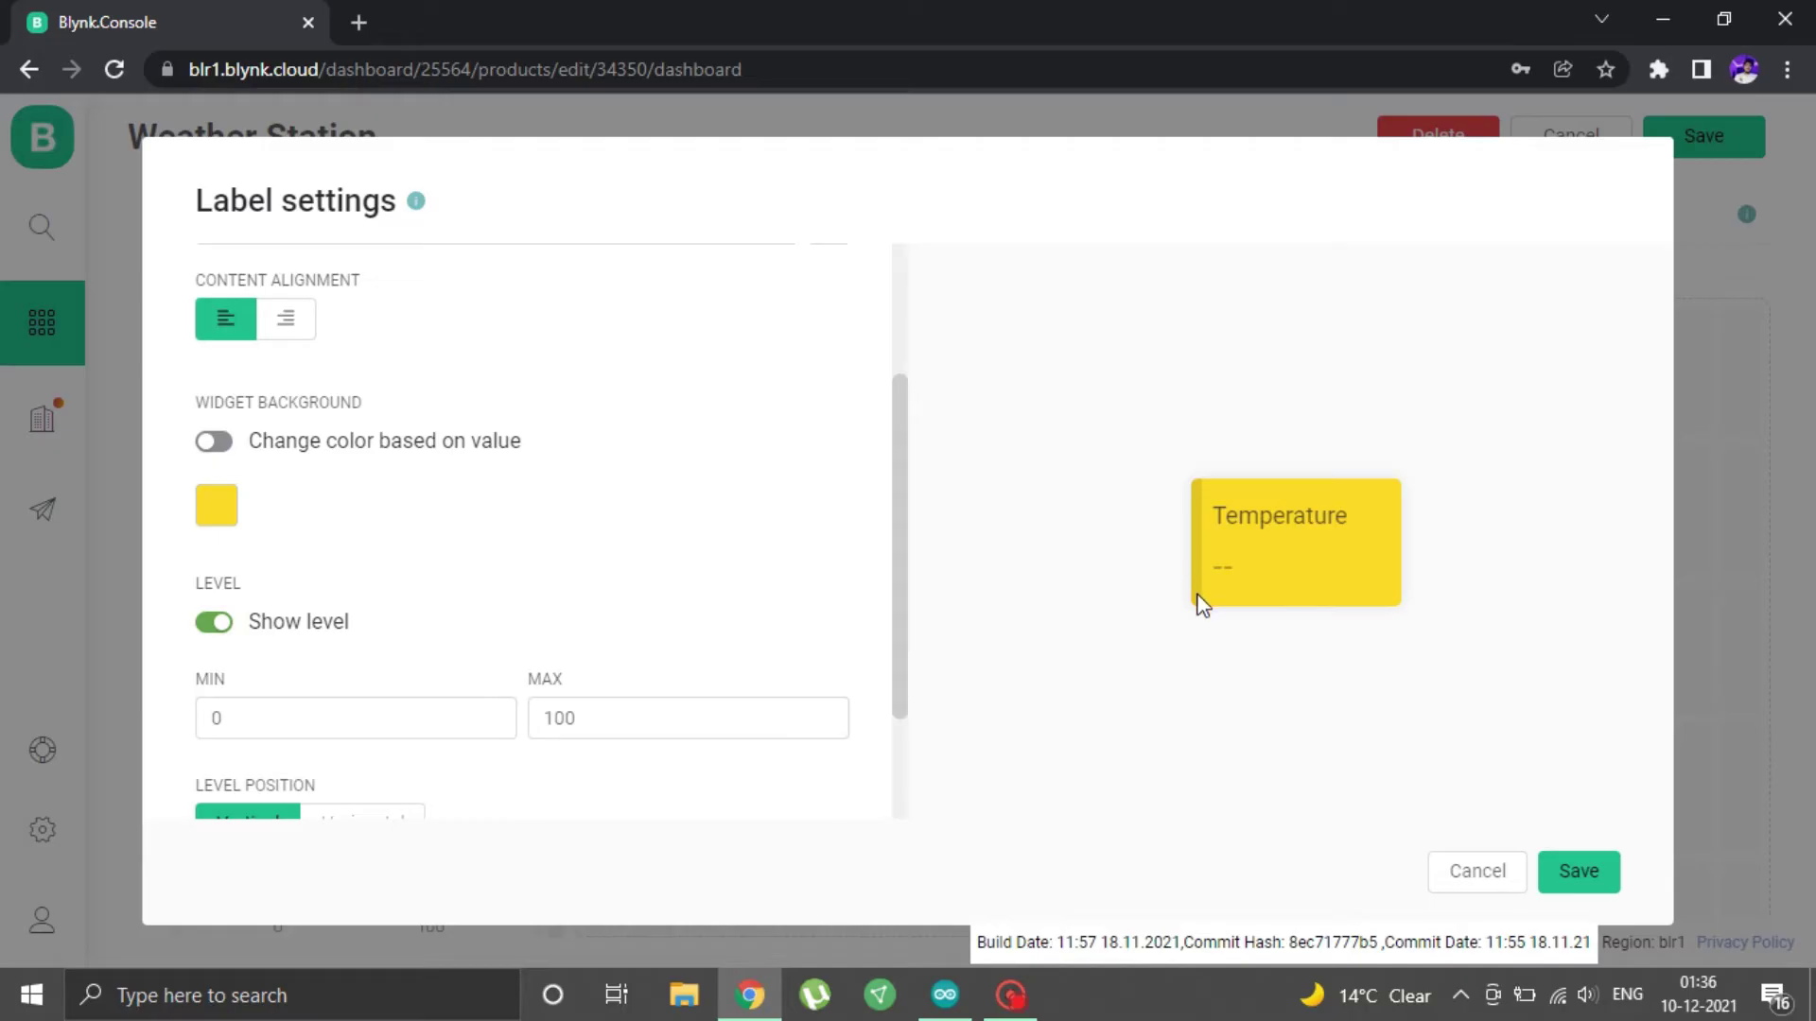
pyautogui.scroll(-2, 672, 652)
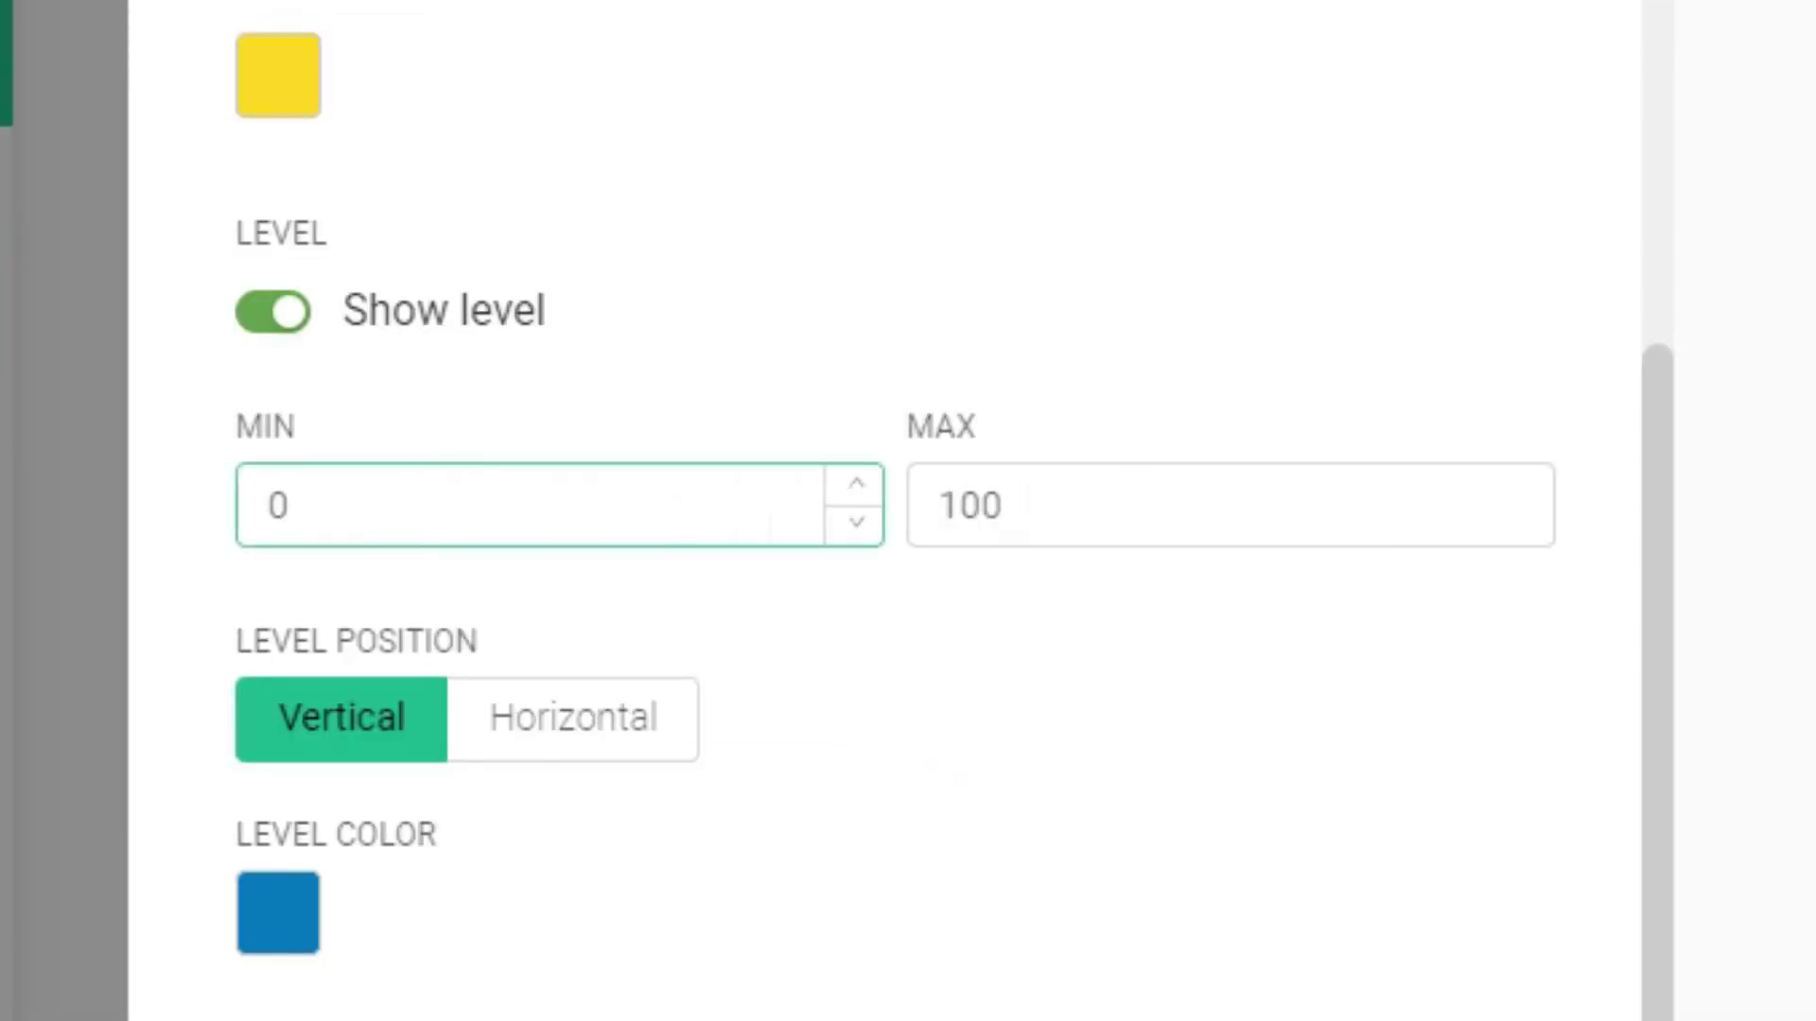
pyautogui.click(1110, 504)
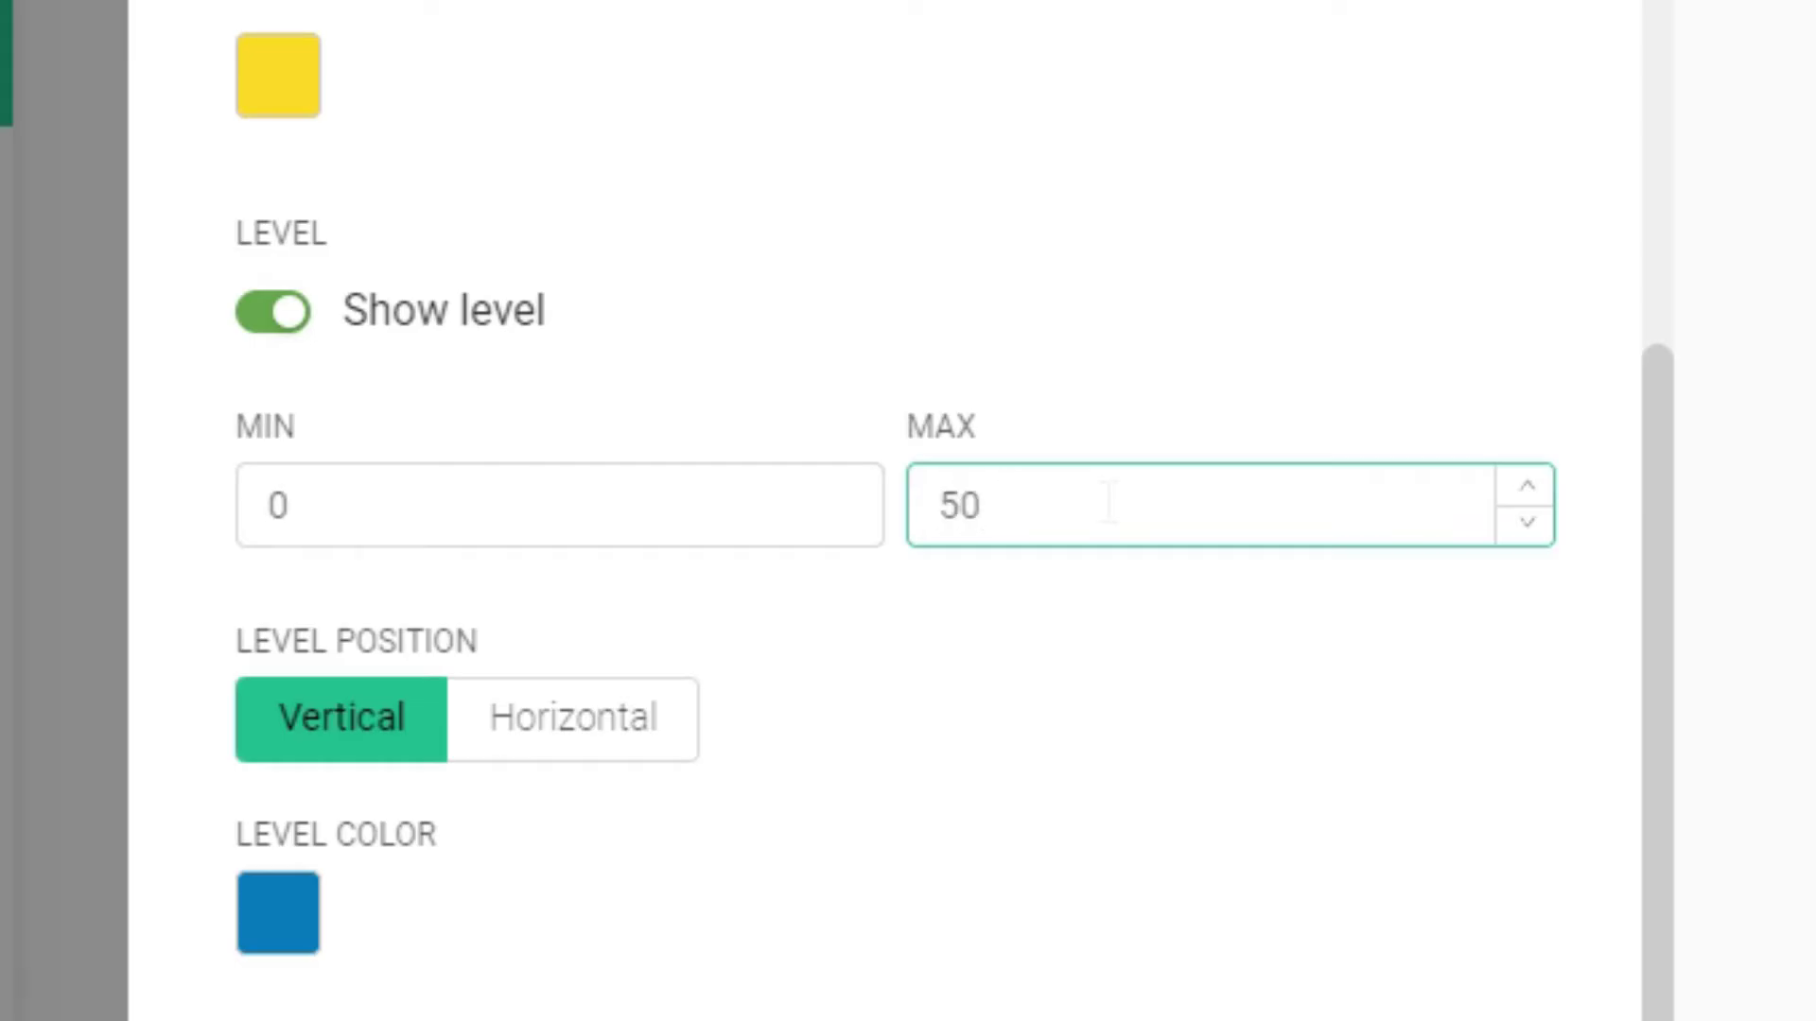
pyautogui.click(898, 670)
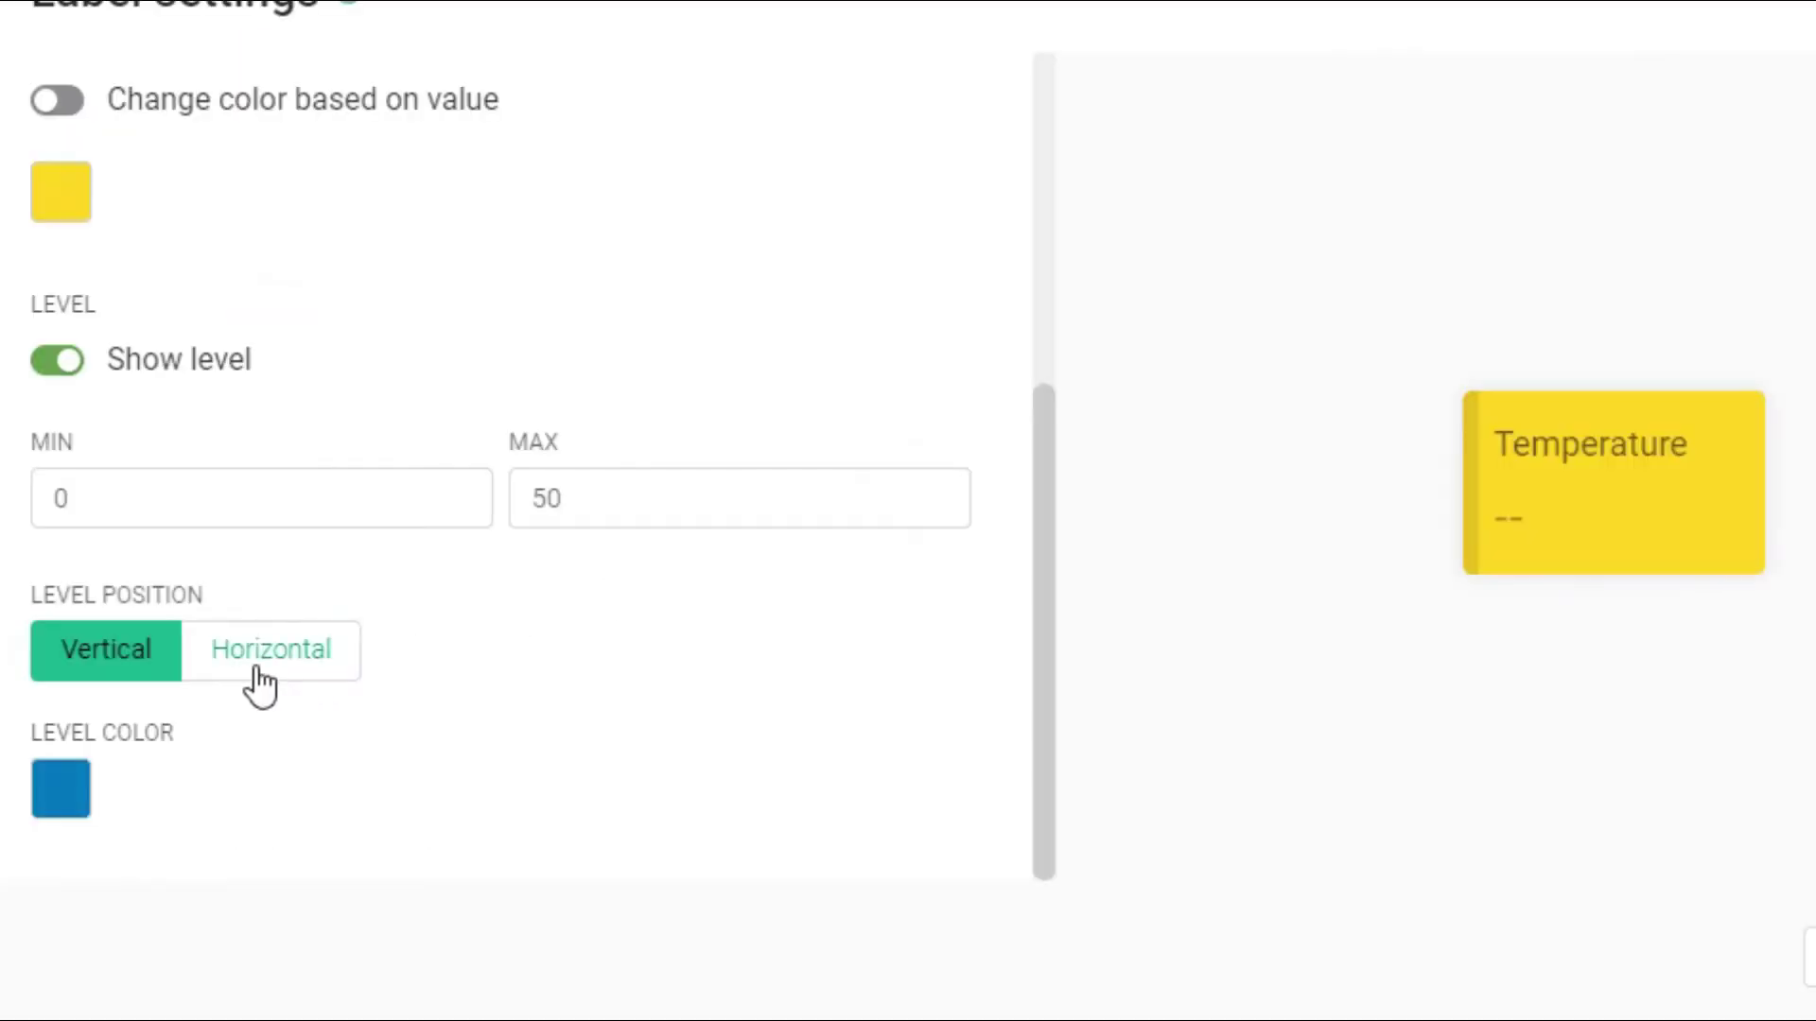
# Keep the Temperature label's level position vertical, set the level color to red and save the label settings
pyautogui.click(236, 677)
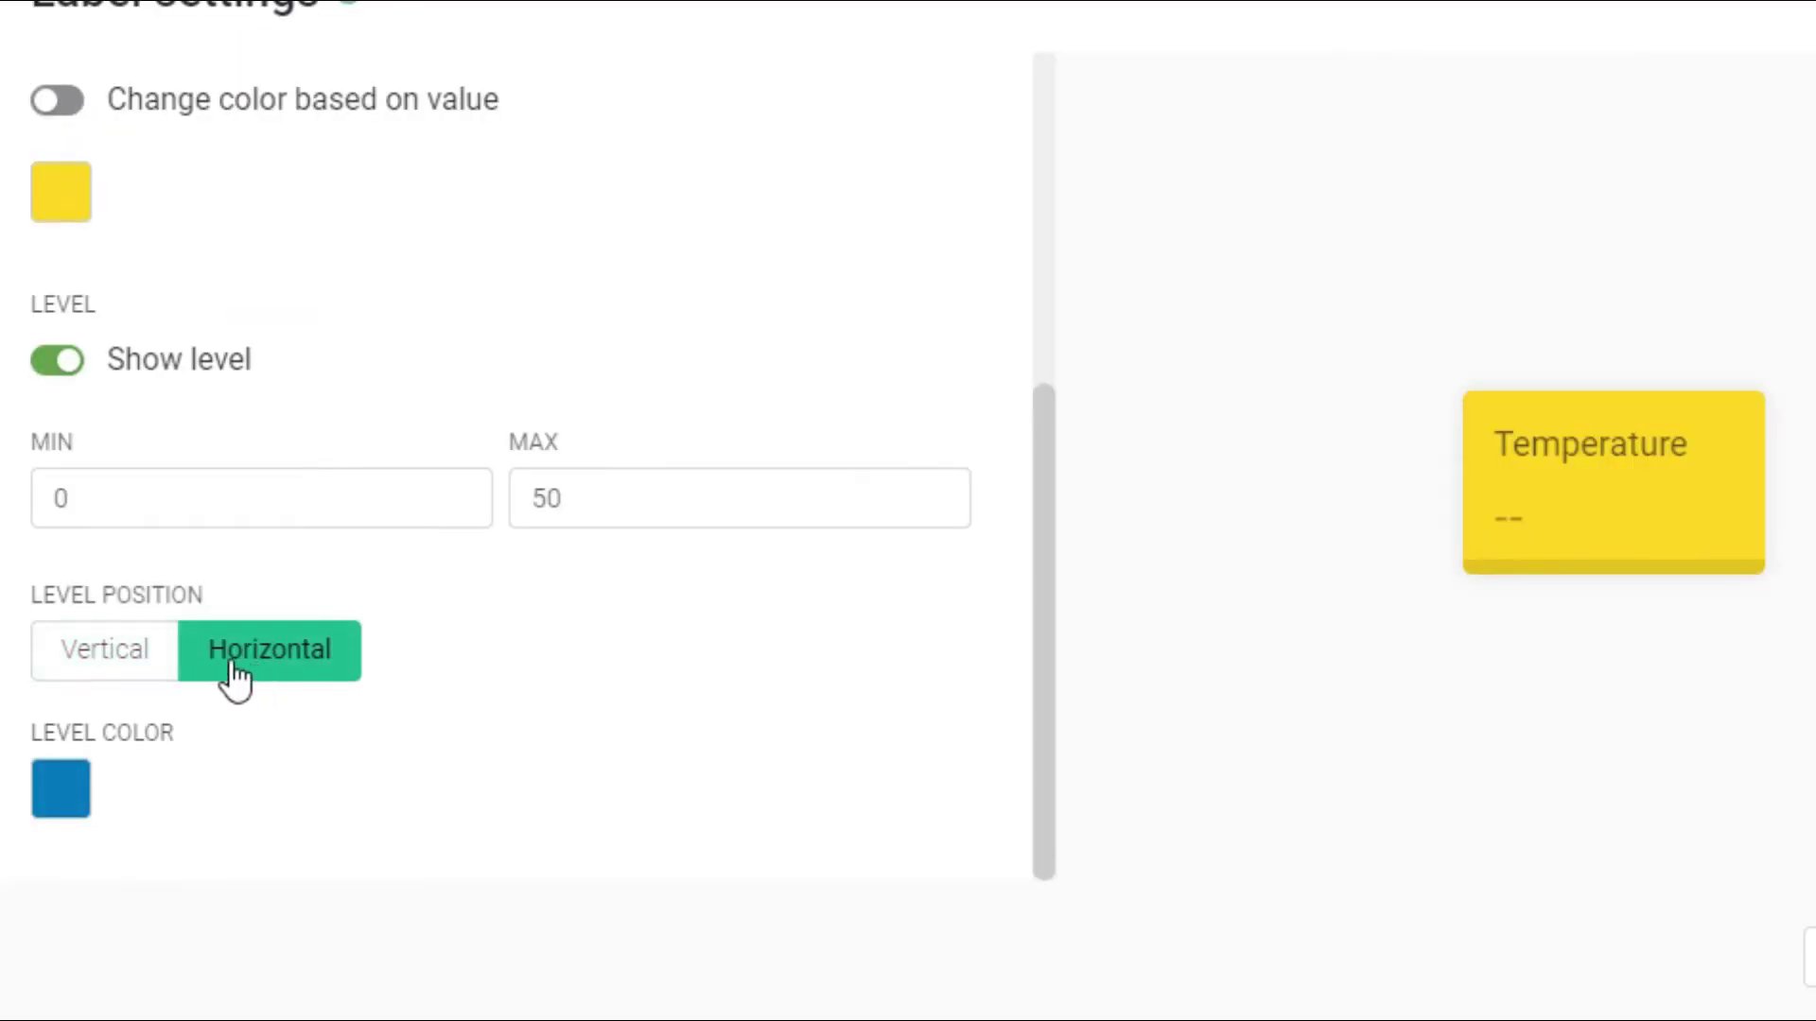
pyautogui.click(162, 662)
pyautogui.click(284, 937)
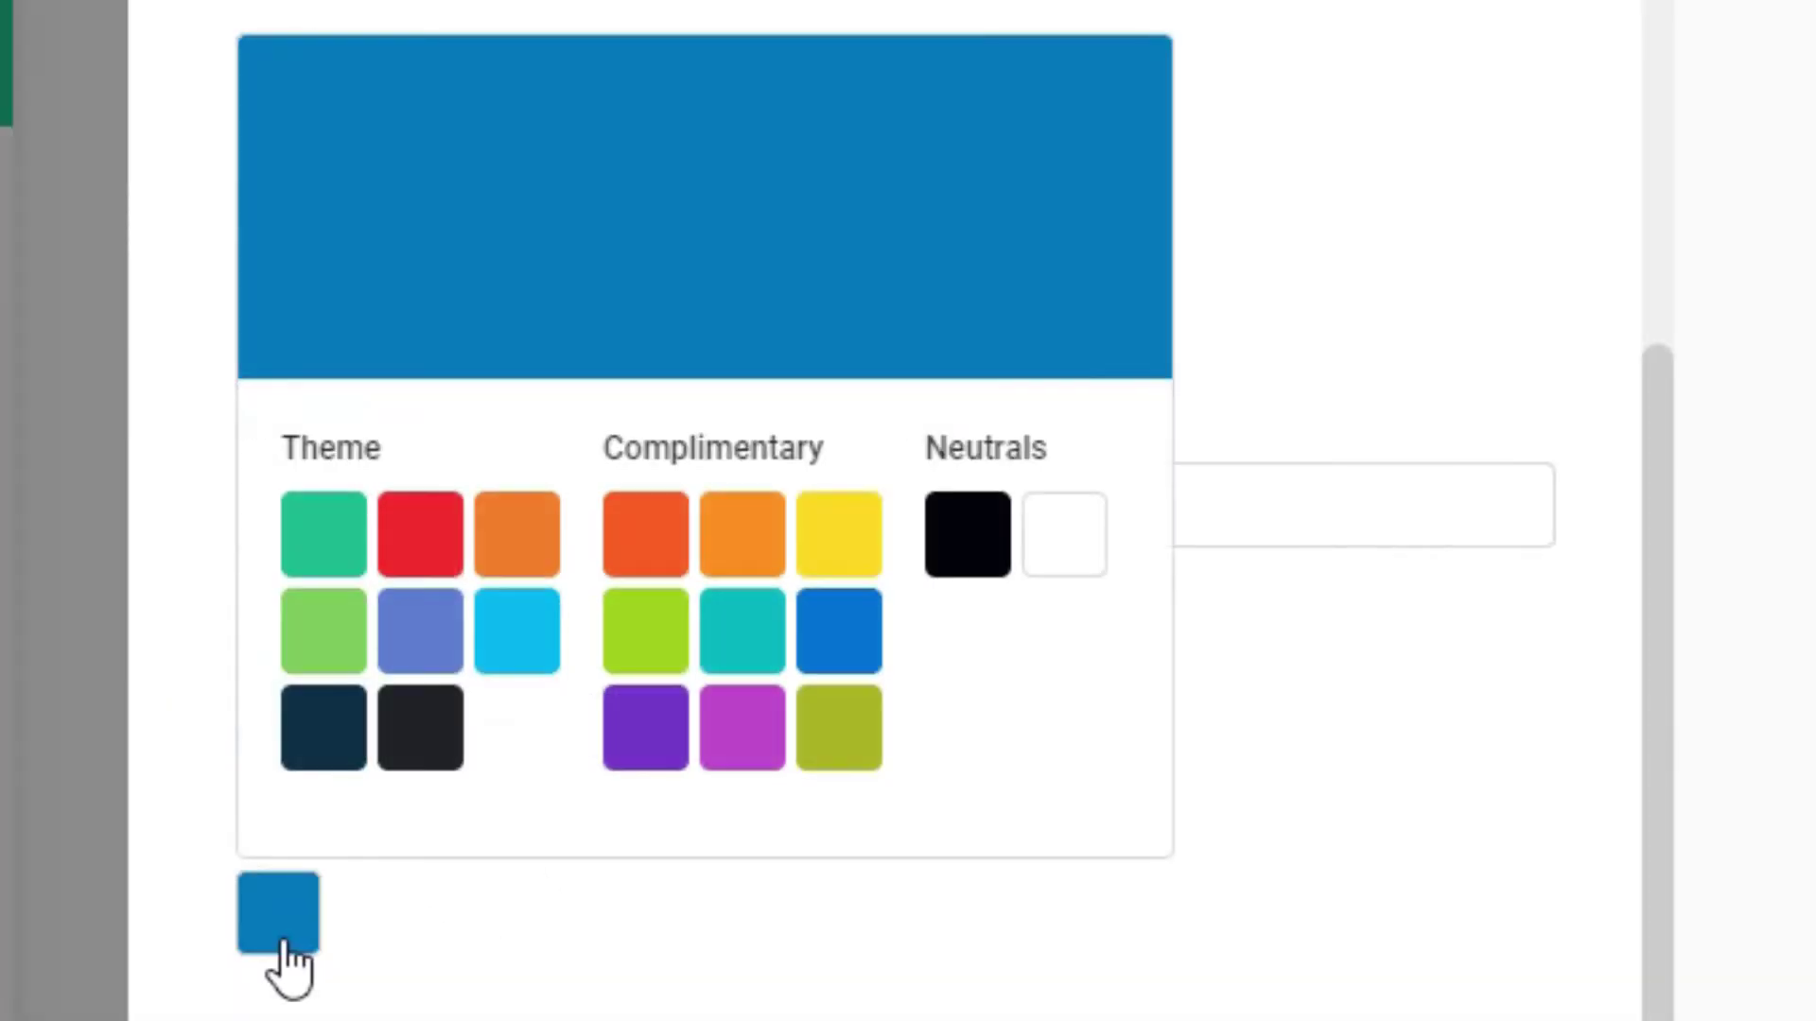
pyautogui.click(428, 558)
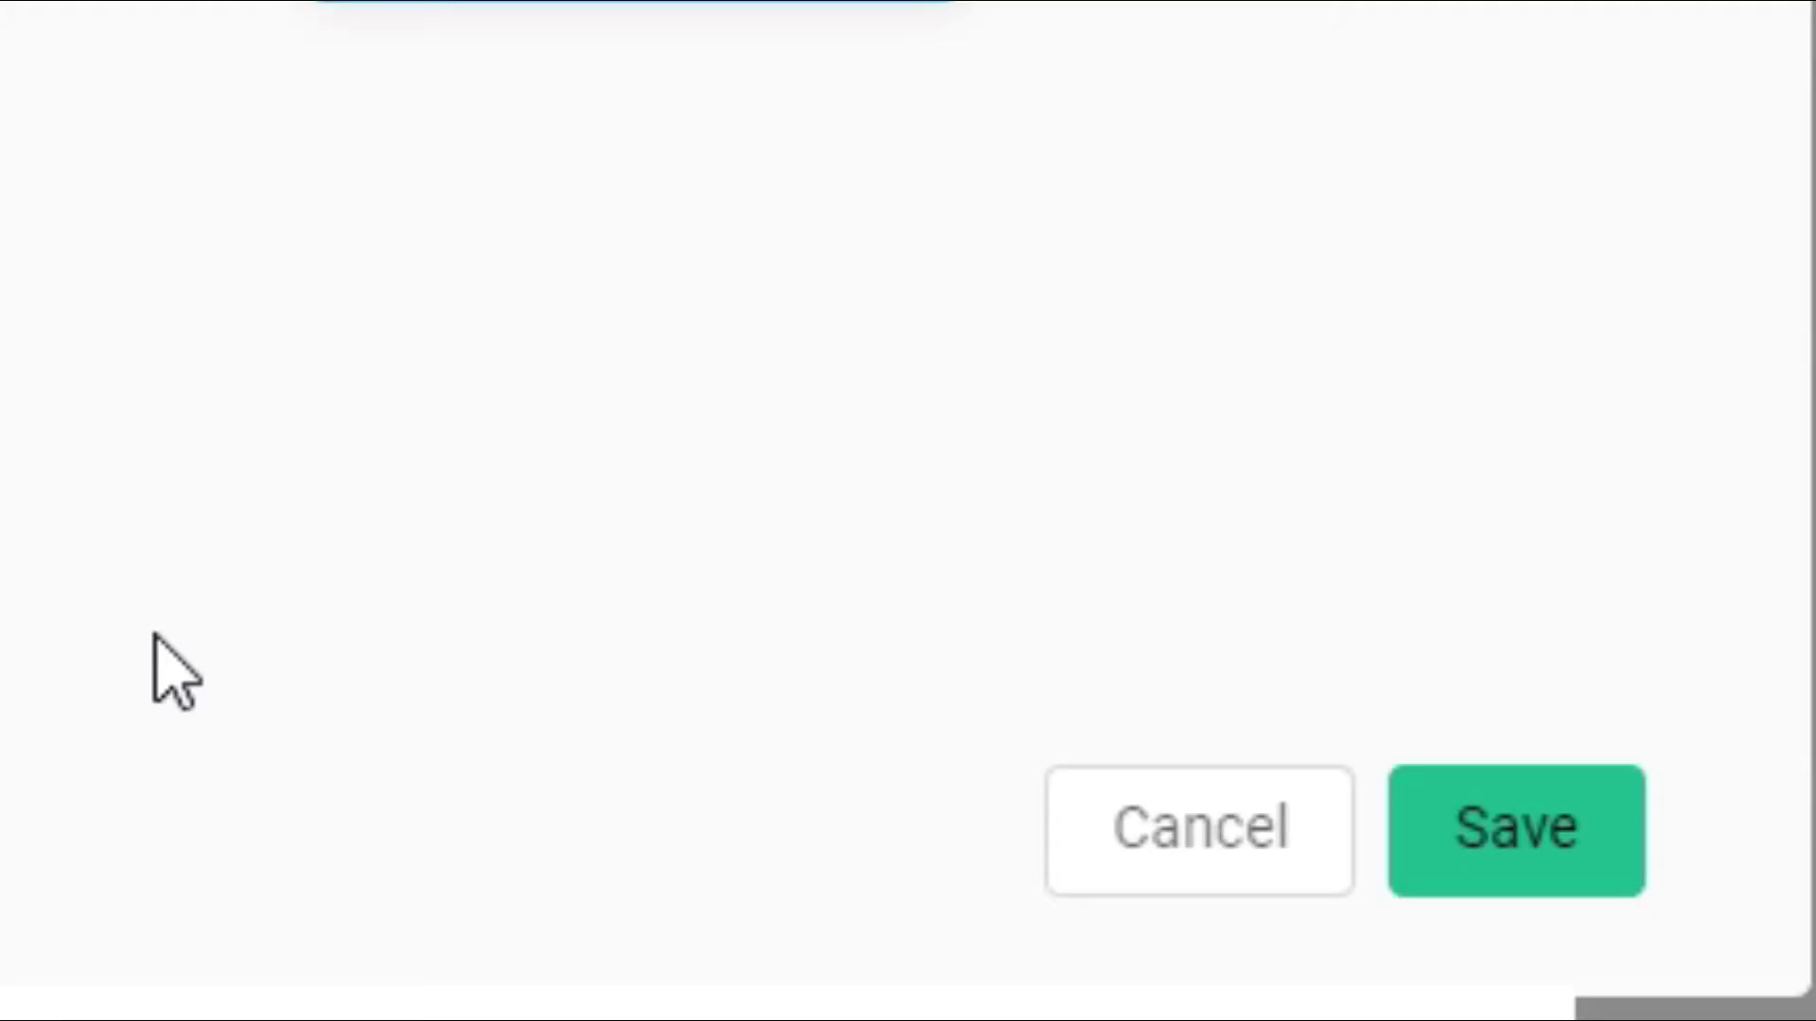
pyautogui.click(1457, 884)
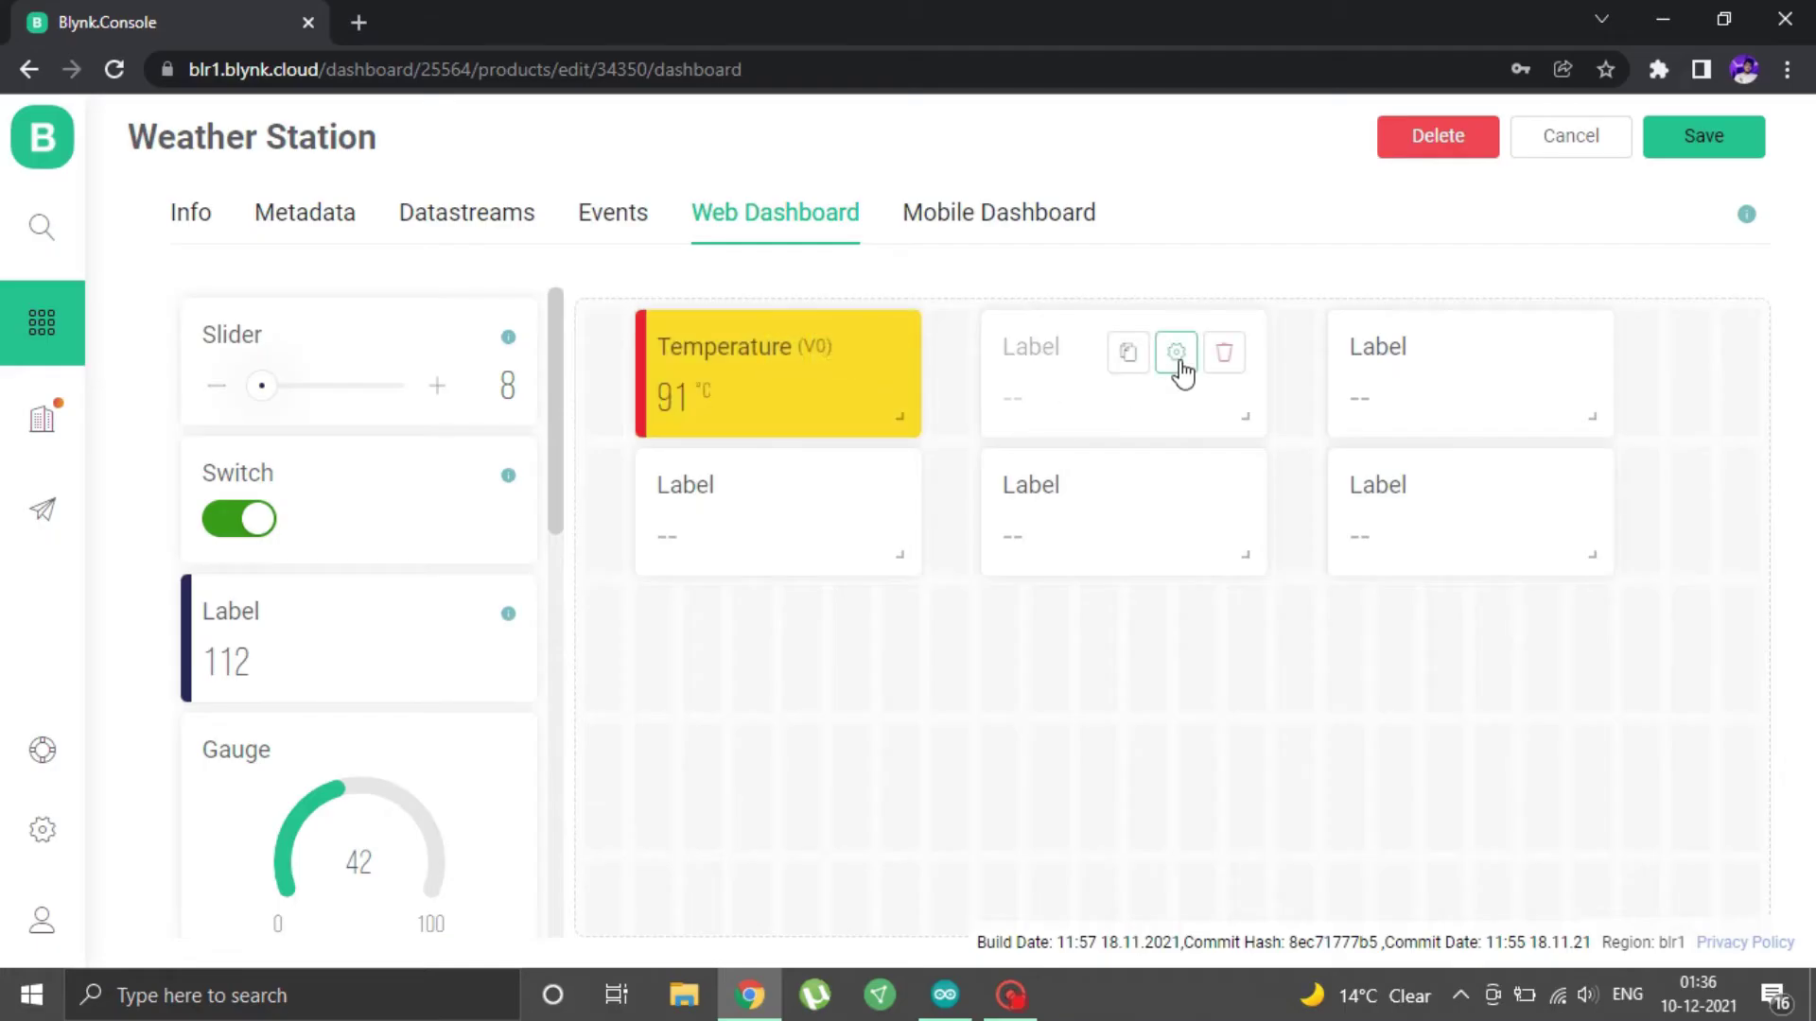
# Title the second label in the upper row Humidity and link it to the Humidity (V1) datastream
pyautogui.click(1177, 352)
pyautogui.click(253, 325)
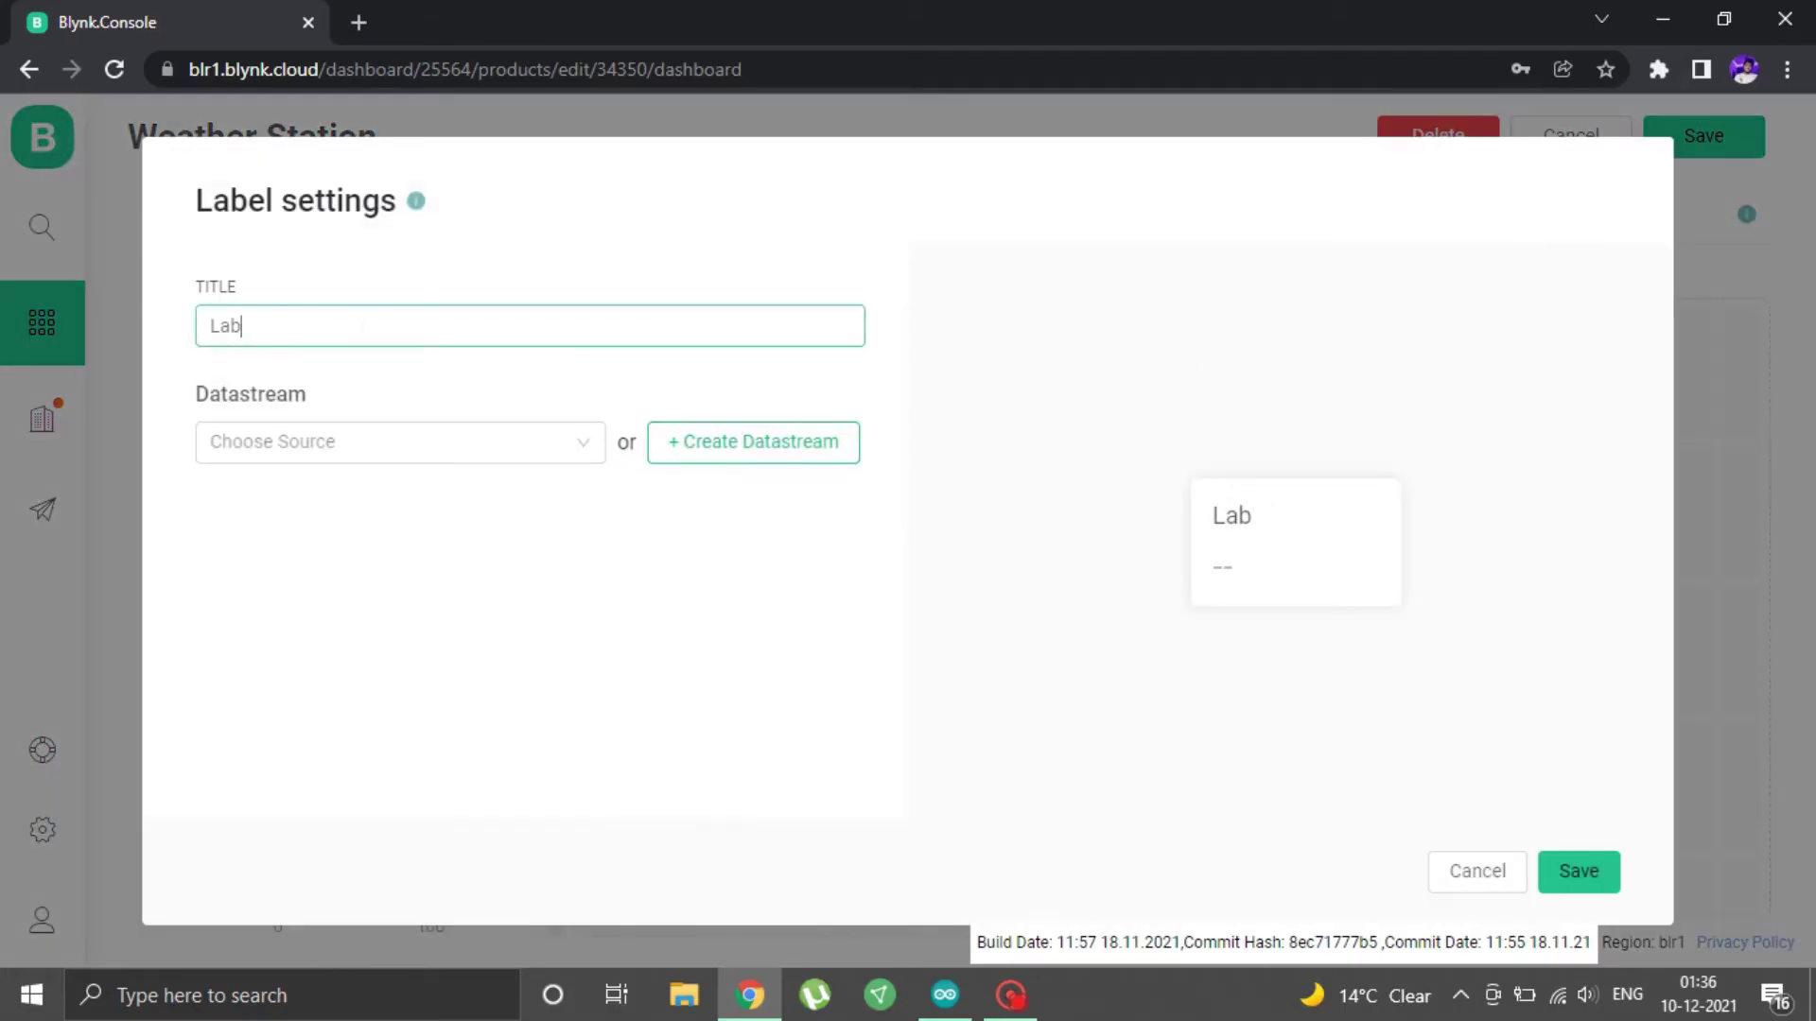
pyautogui.press('BackSpace')
pyautogui.press('BackSpace')
pyautogui.press('BackSpace')
pyautogui.write('Hum')
pyautogui.click(398, 442)
pyautogui.click(284, 532)
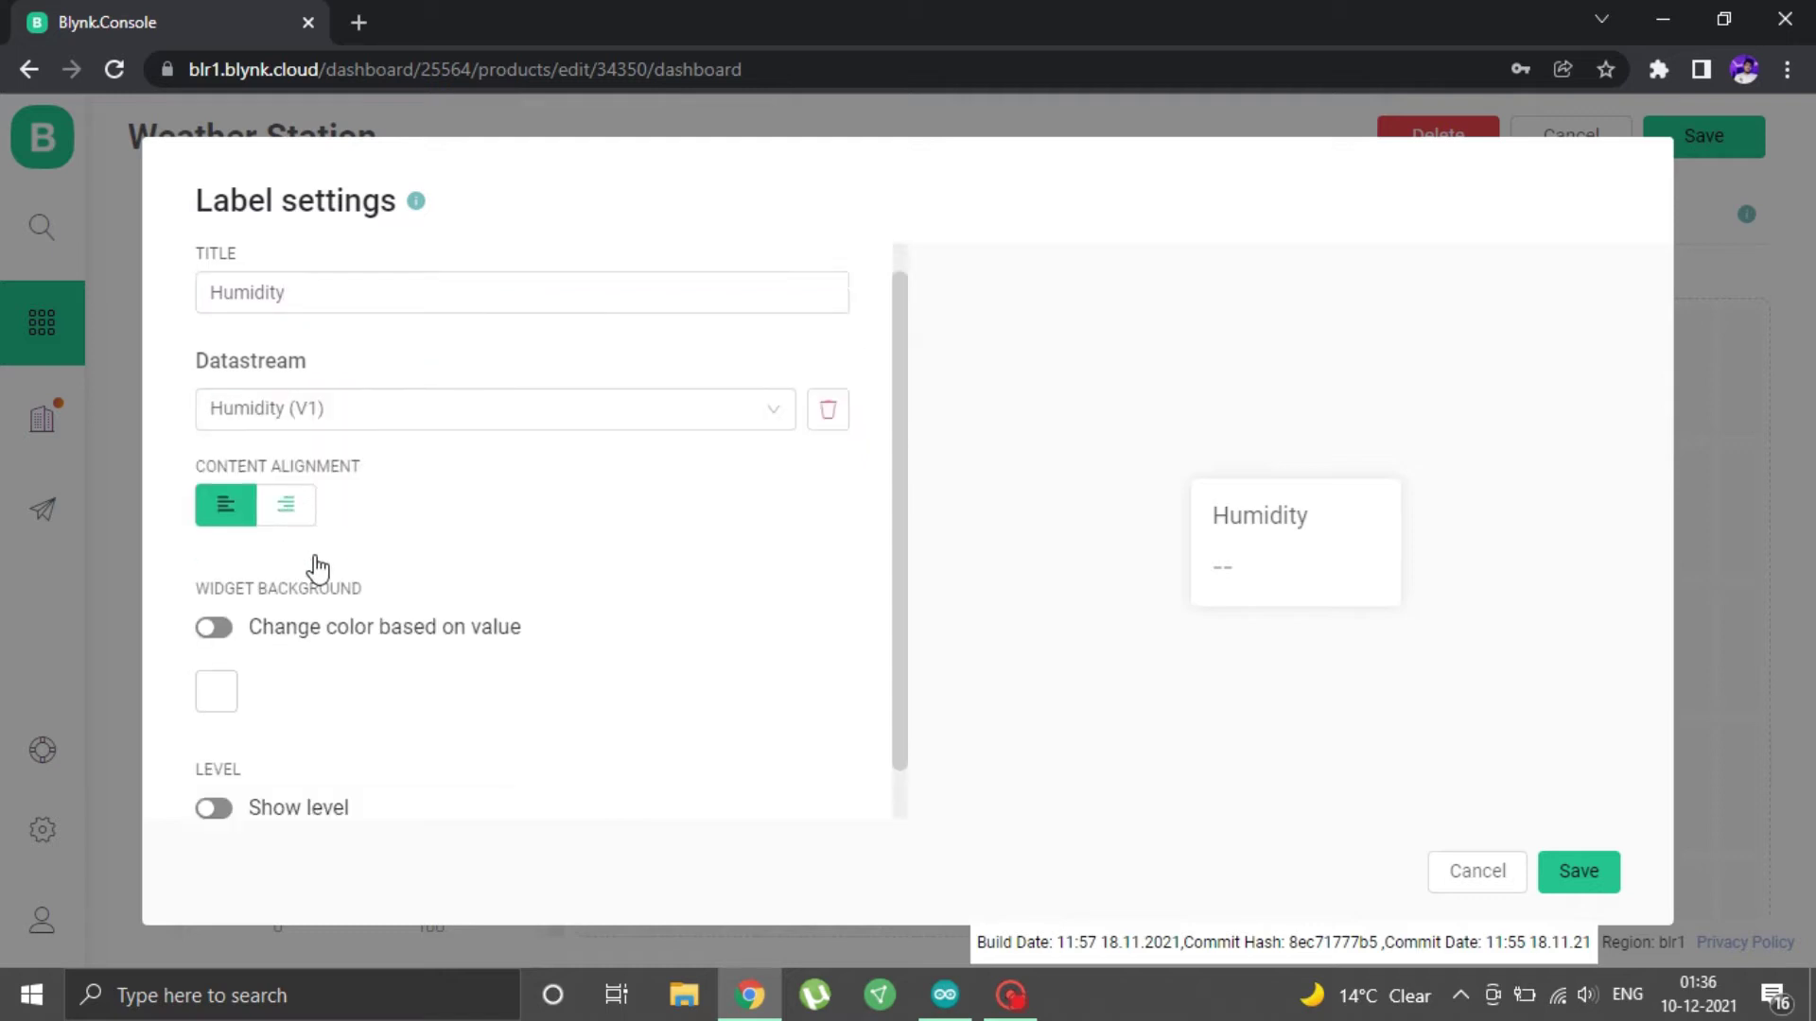
# Set the Humidity label's widget background to light blue
pyautogui.scroll(-1, 312, 567)
pyautogui.click(217, 639)
pyautogui.click(335, 509)
# Show the level on the Humidity label in a darker blue and save the label settings
pyautogui.click(214, 755)
pyautogui.scroll(-3, 337, 668)
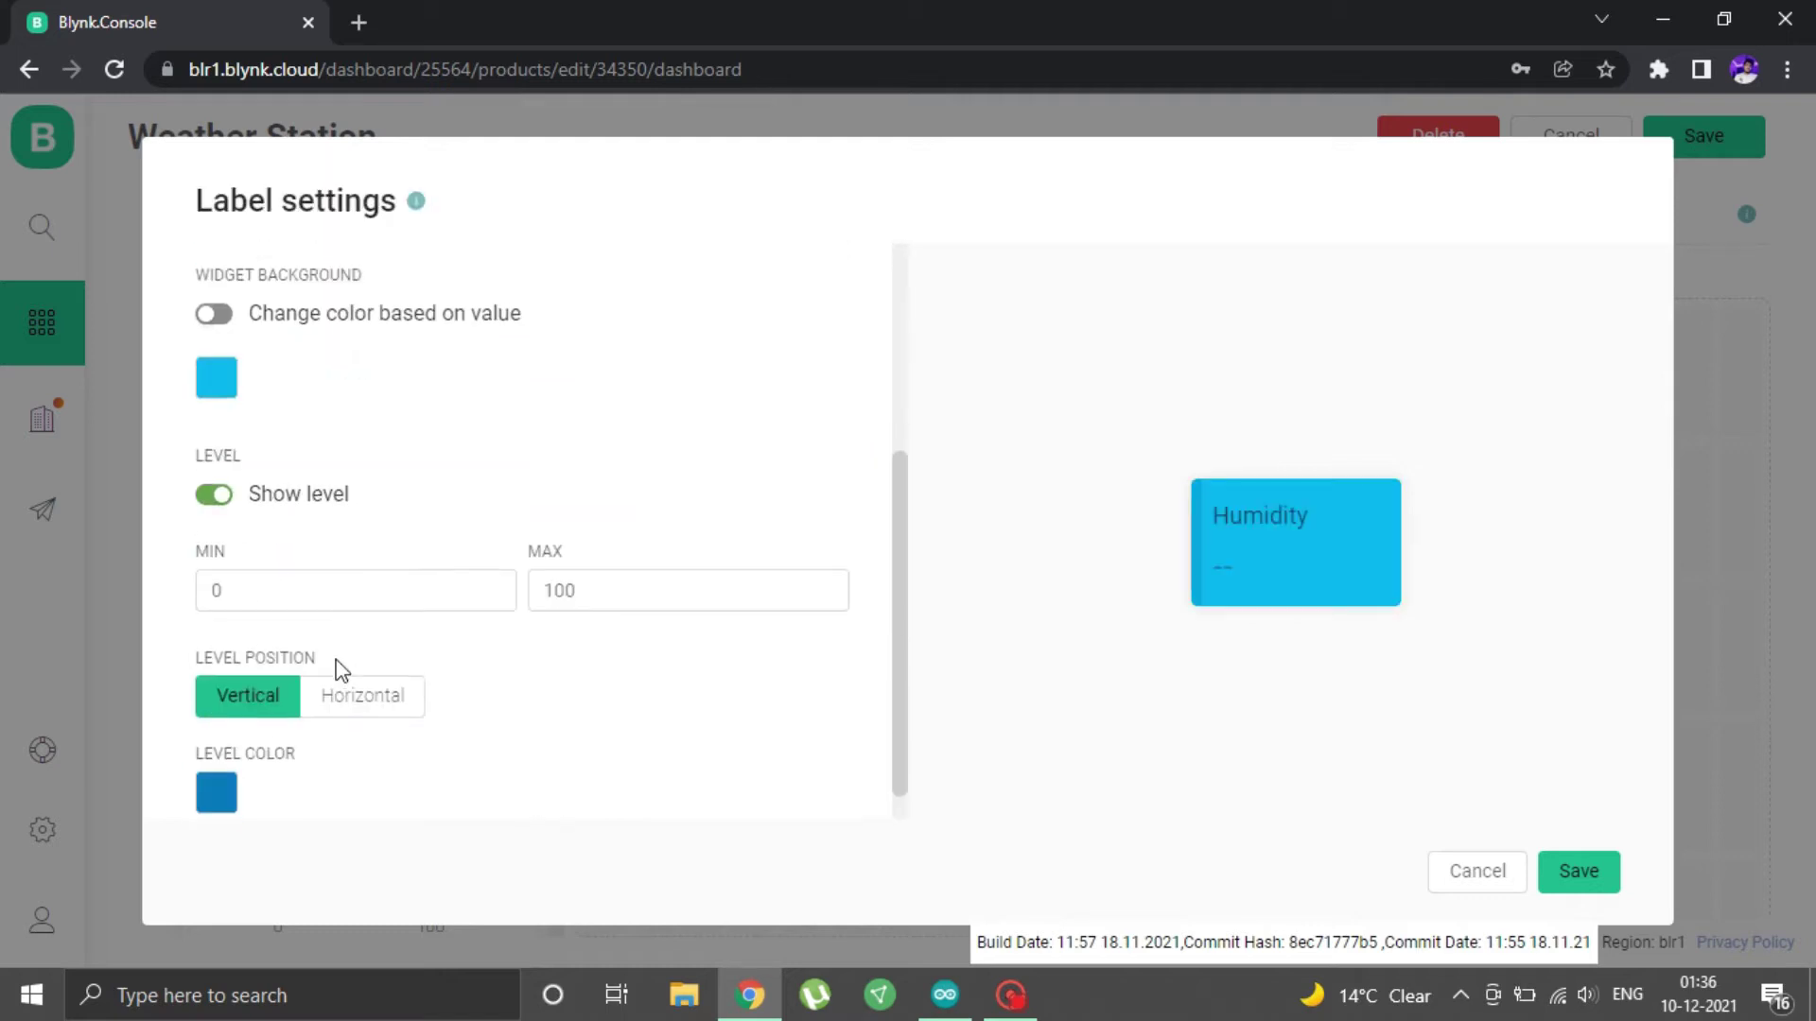
pyautogui.click(217, 787)
pyautogui.click(487, 655)
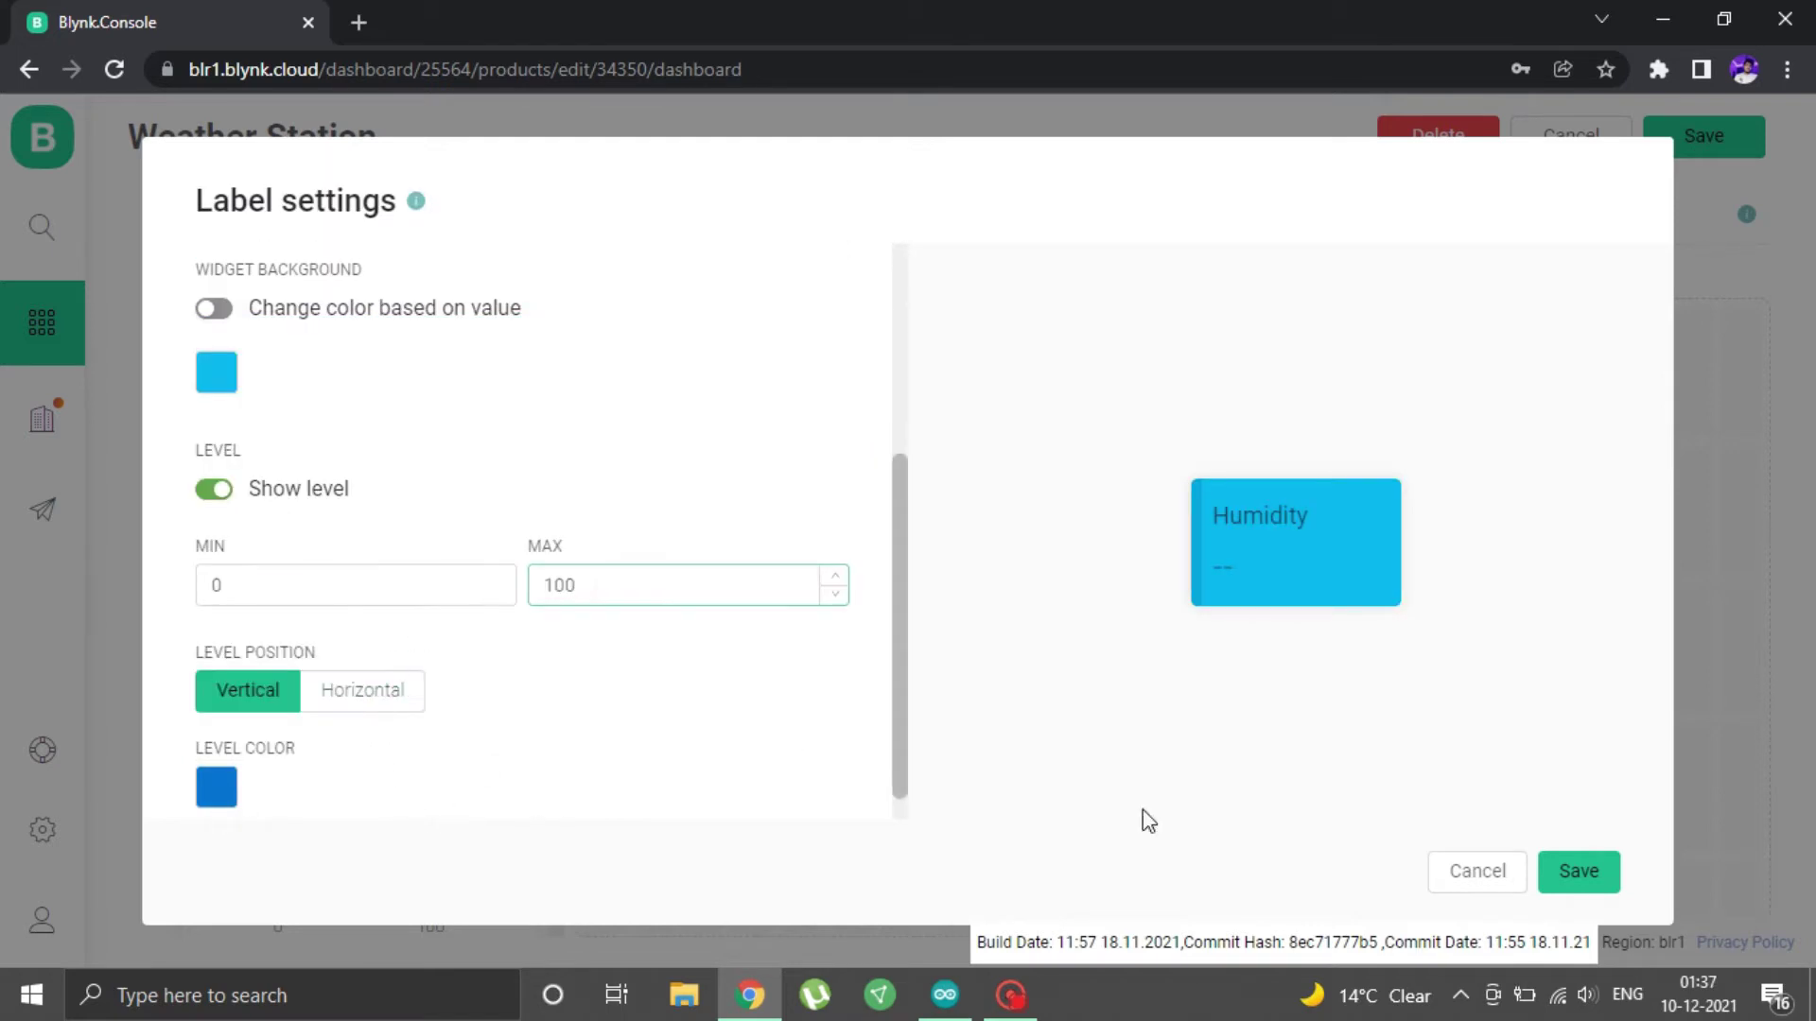
pyautogui.click(1578, 871)
# Title the third label in the upper row Pressure and link it to the Pressure (V2) datastream
pyautogui.click(1522, 353)
pyautogui.write('P')
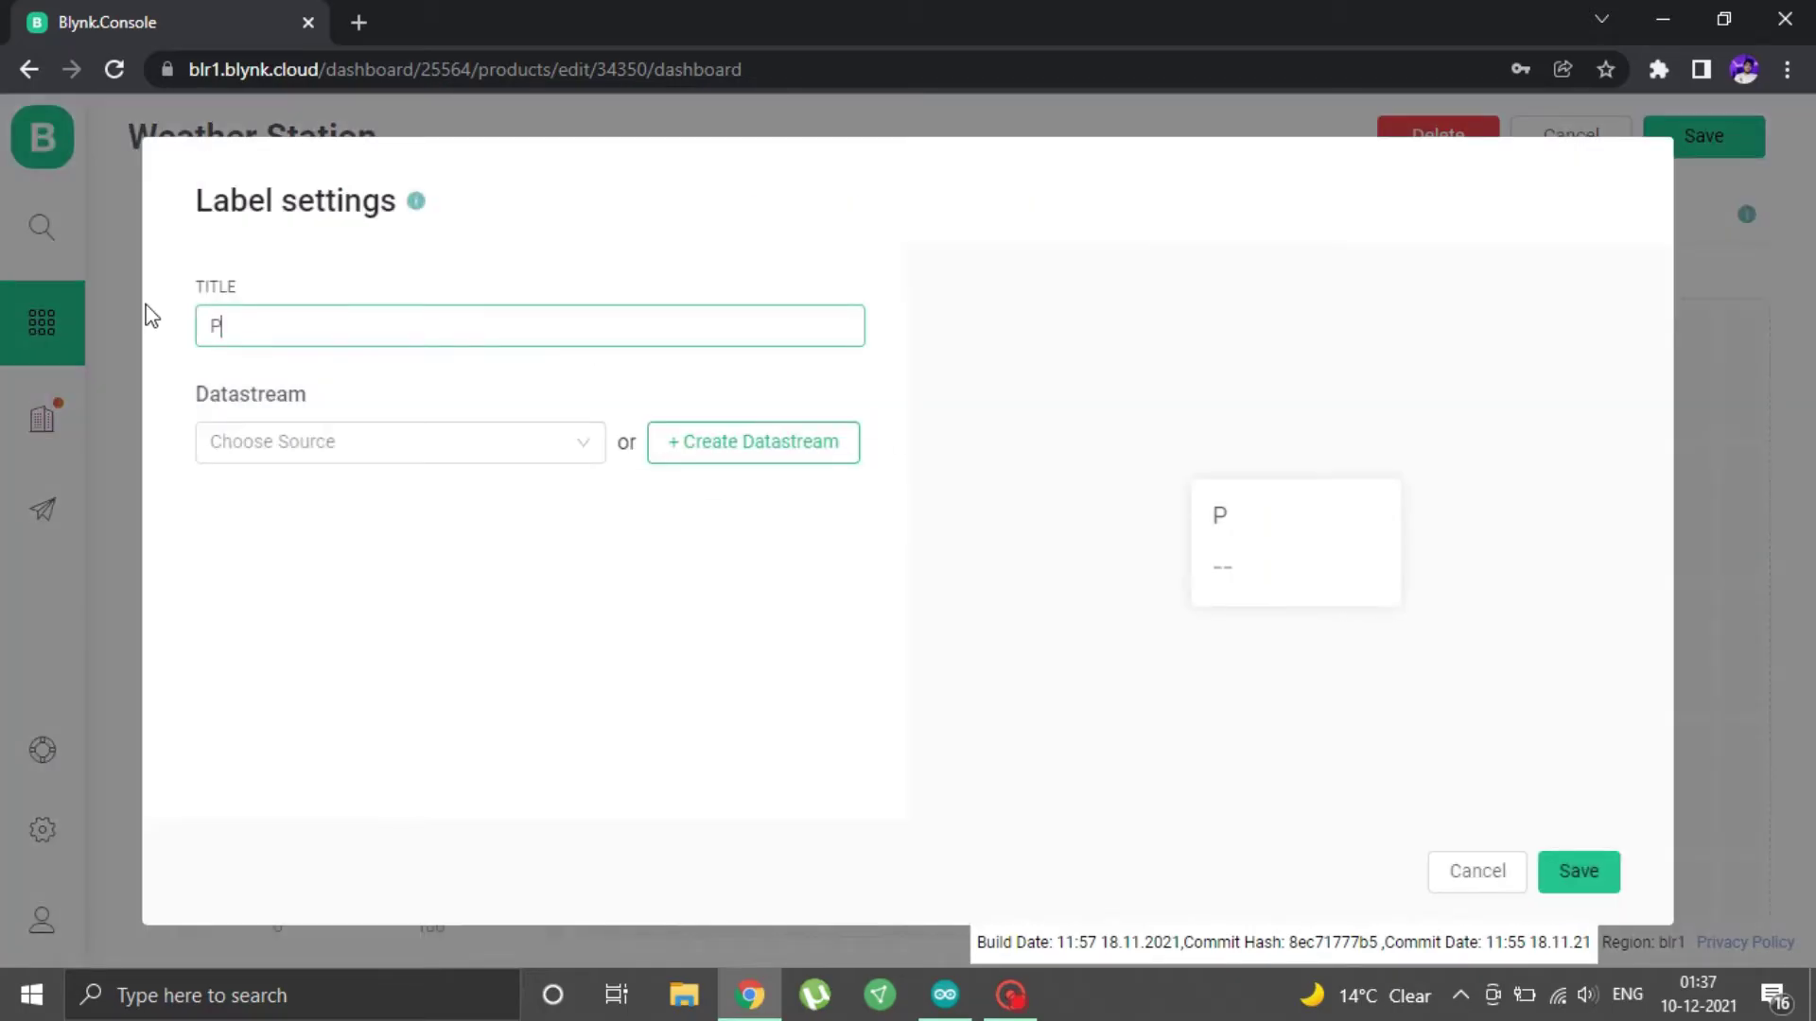
pyautogui.click(397, 441)
pyautogui.click(268, 580)
pyautogui.scroll(-1, 275, 592)
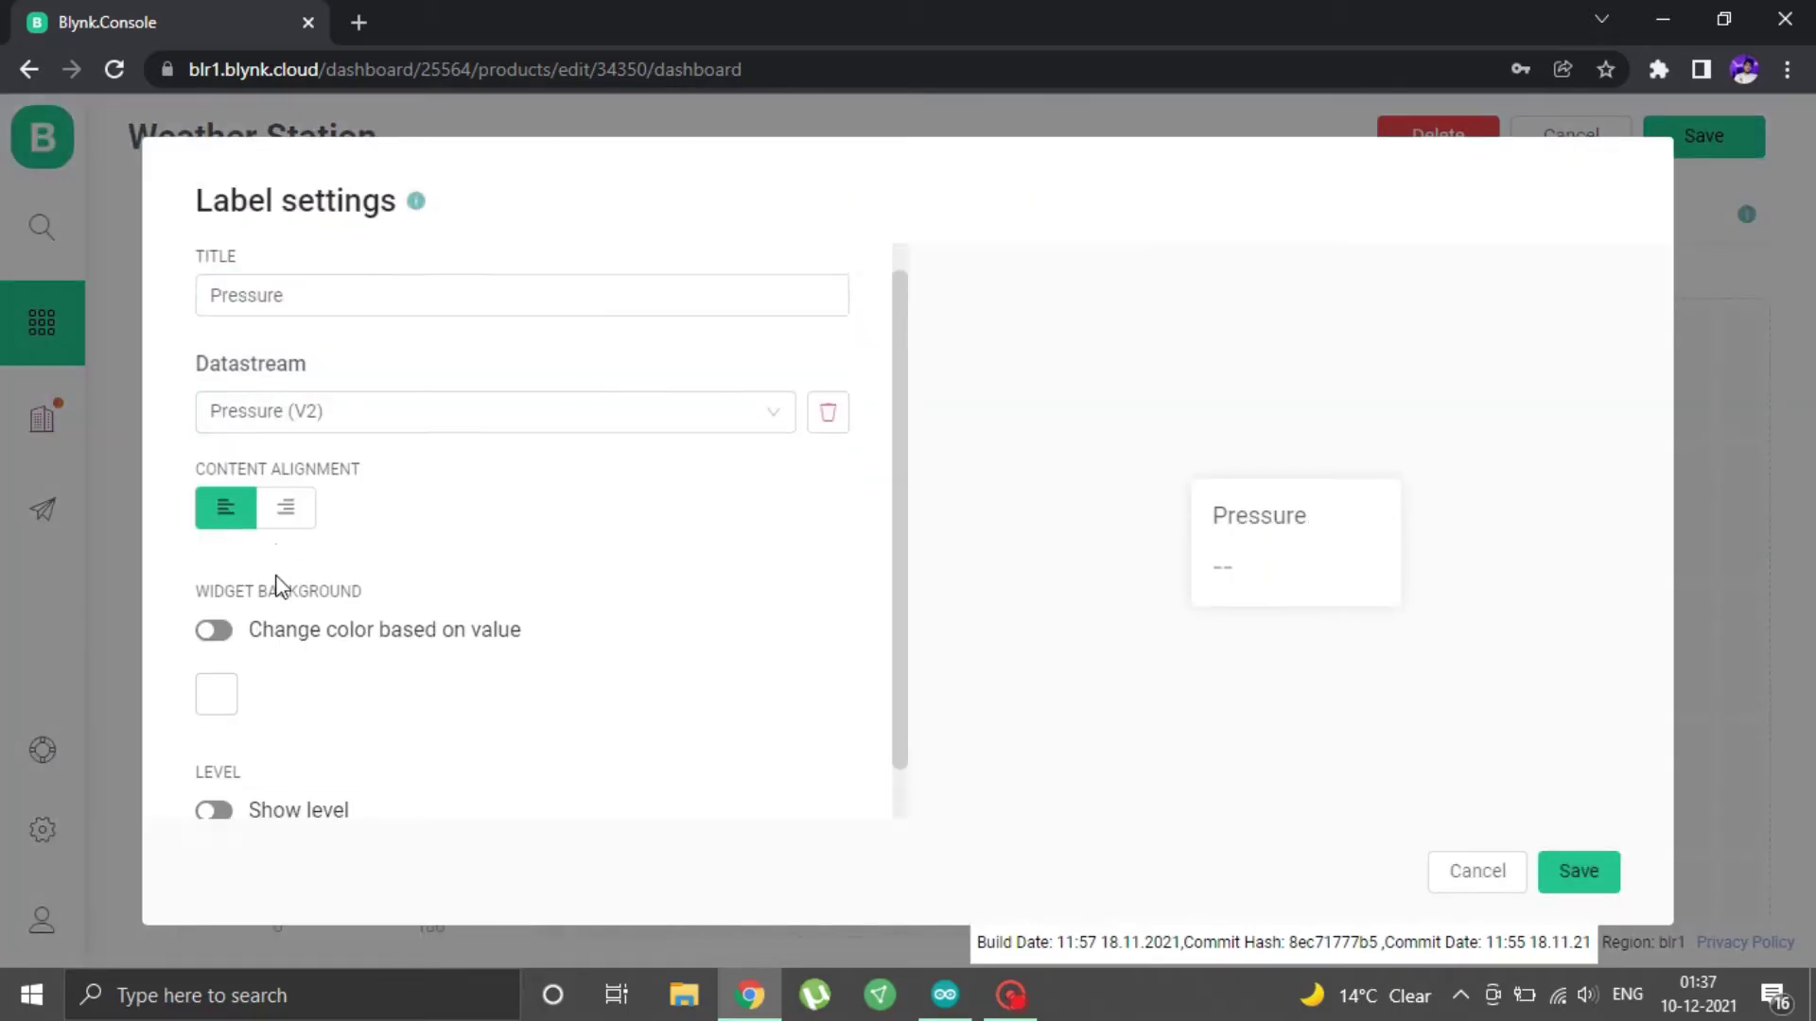
# Set the Pressure label's widget background to light green and show its level with a maximum of 1500
pyautogui.click(221, 646)
pyautogui.click(239, 498)
pyautogui.click(297, 754)
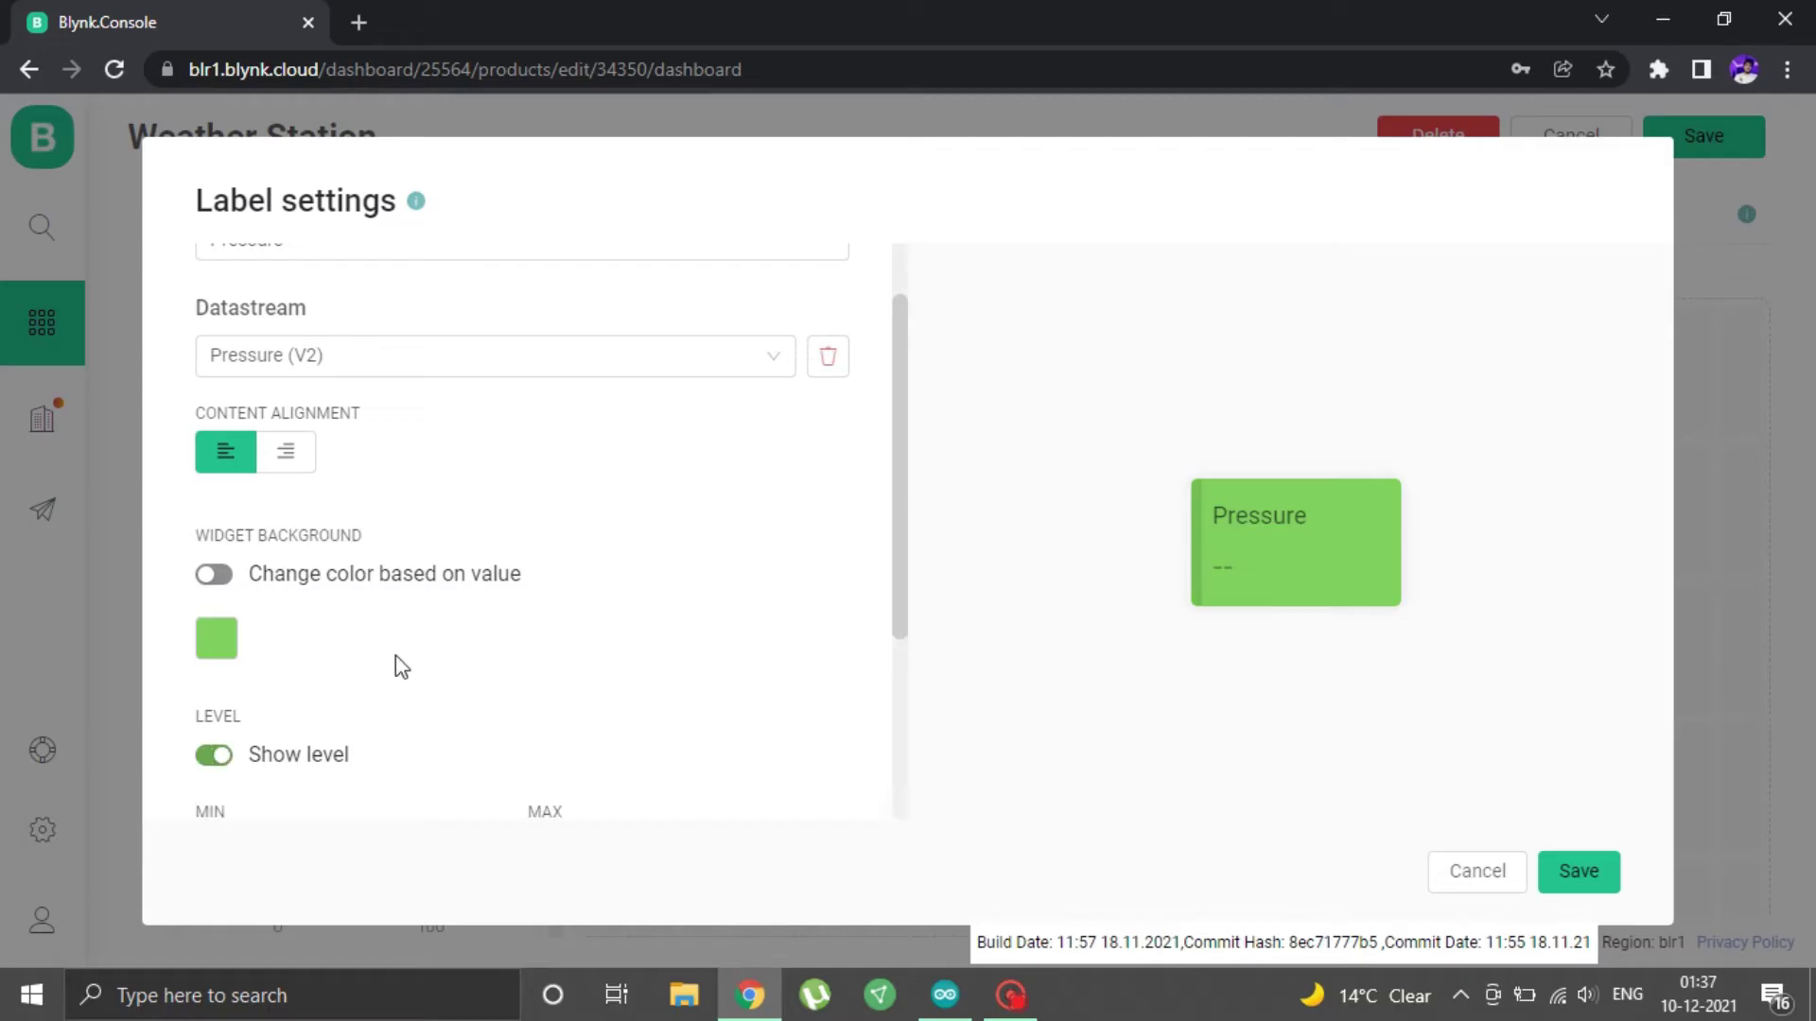
pyautogui.scroll(-3, 397, 652)
pyautogui.click(643, 553)
pyautogui.write('1000')
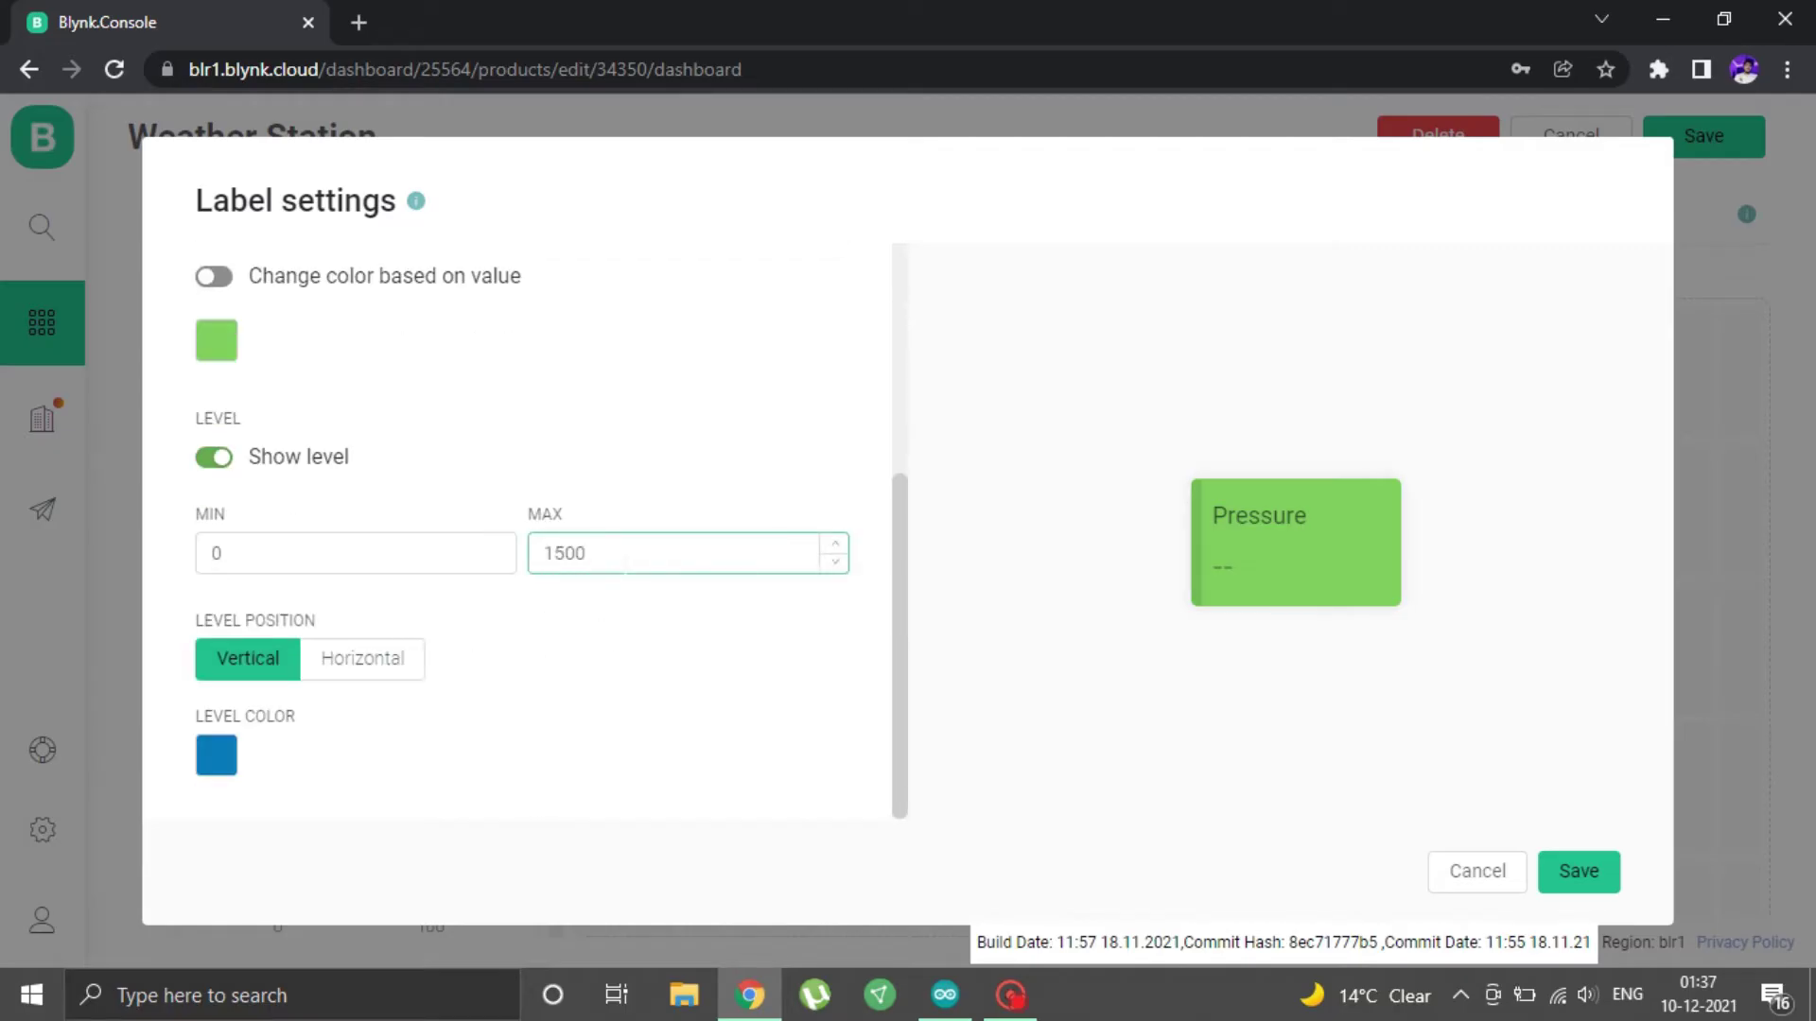
# Set the Pressure label's level color to a dark olive green and save the label settings
pyautogui.click(217, 756)
pyautogui.click(494, 663)
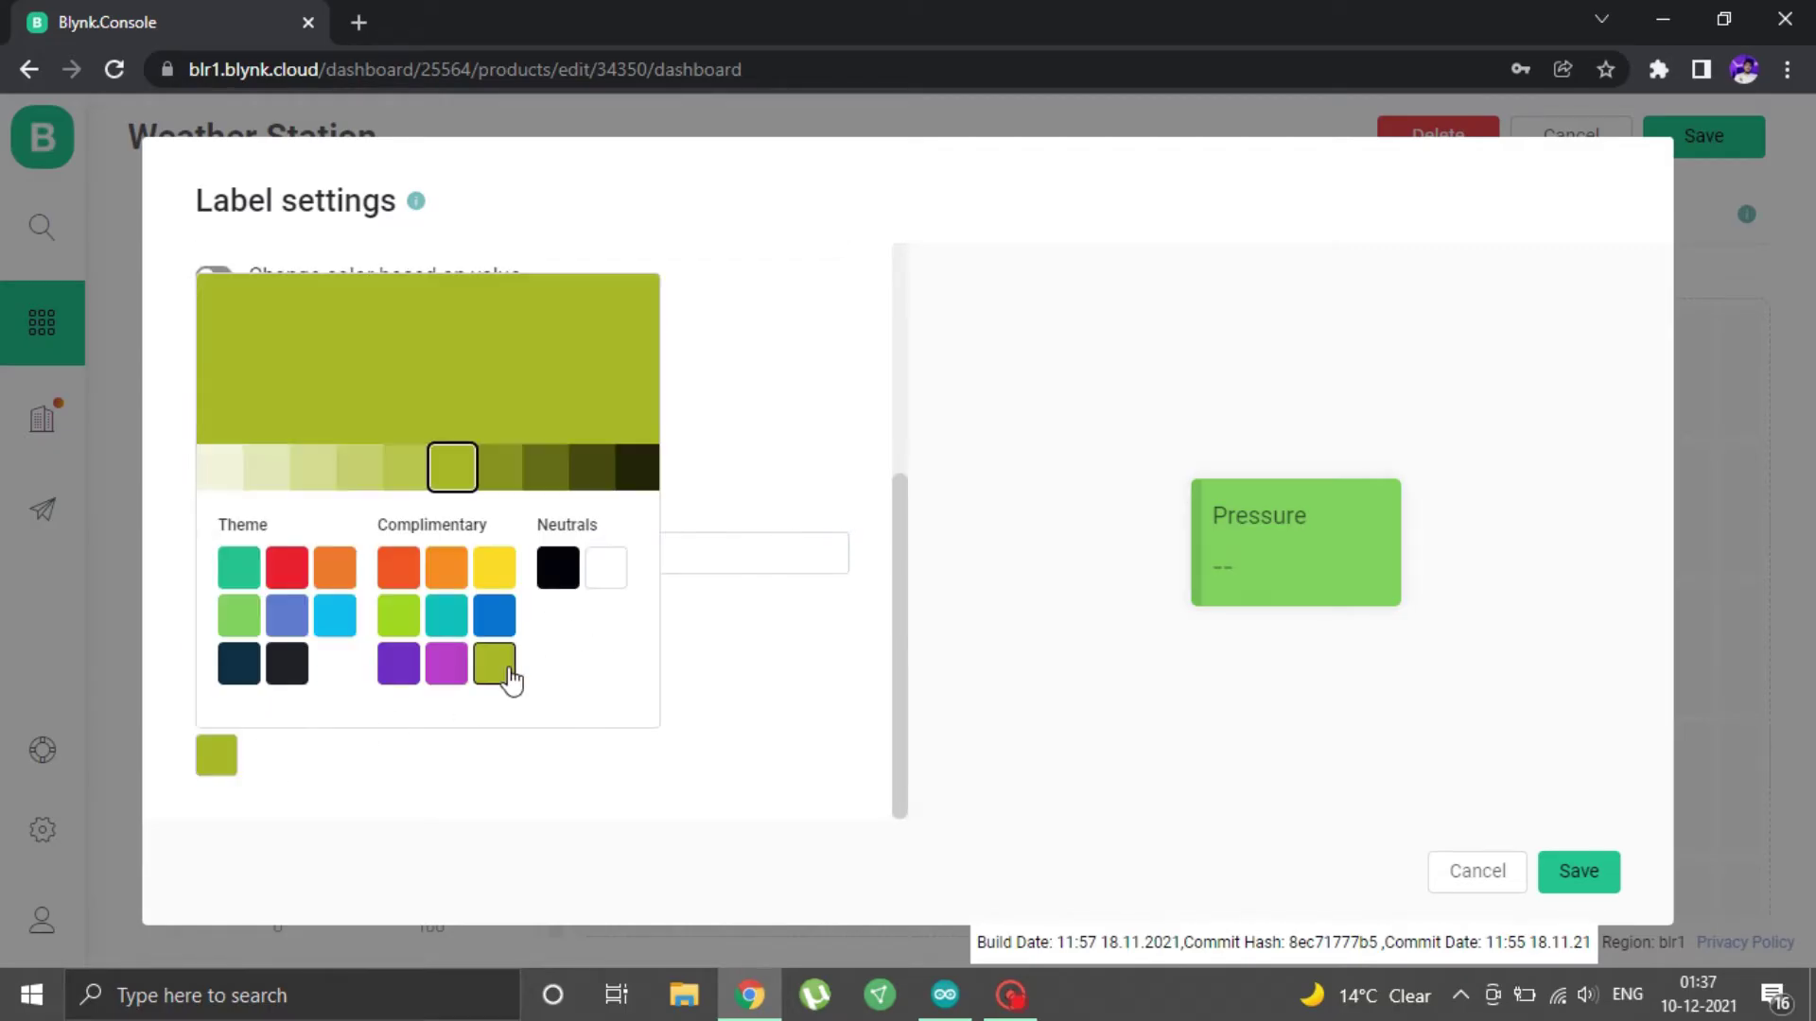
pyautogui.click(506, 487)
pyautogui.click(742, 705)
pyautogui.click(1556, 870)
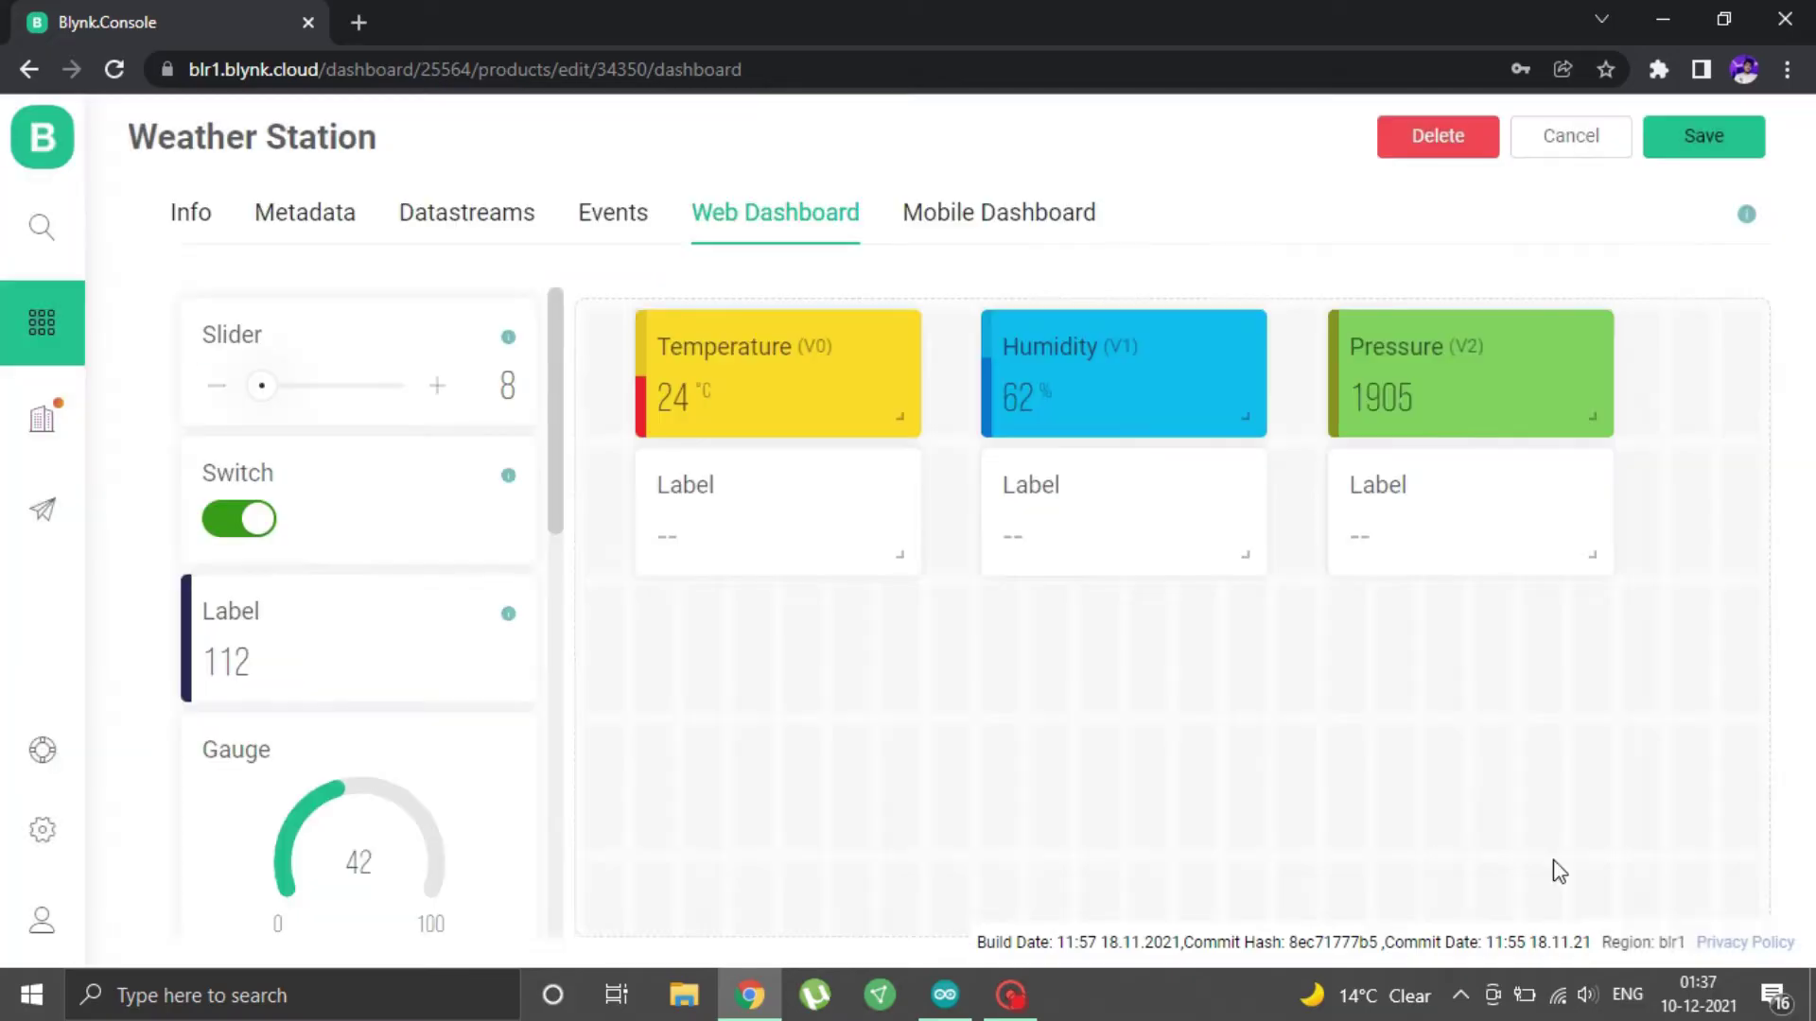
# Title the first label in the lower row UV Radiation and link it to the UV Radiation (V5) datastream
pyautogui.click(833, 492)
pyautogui.moveTo(255, 327); pyautogui.dragTo(185, 337)
pyautogui.write('UV Radiation')
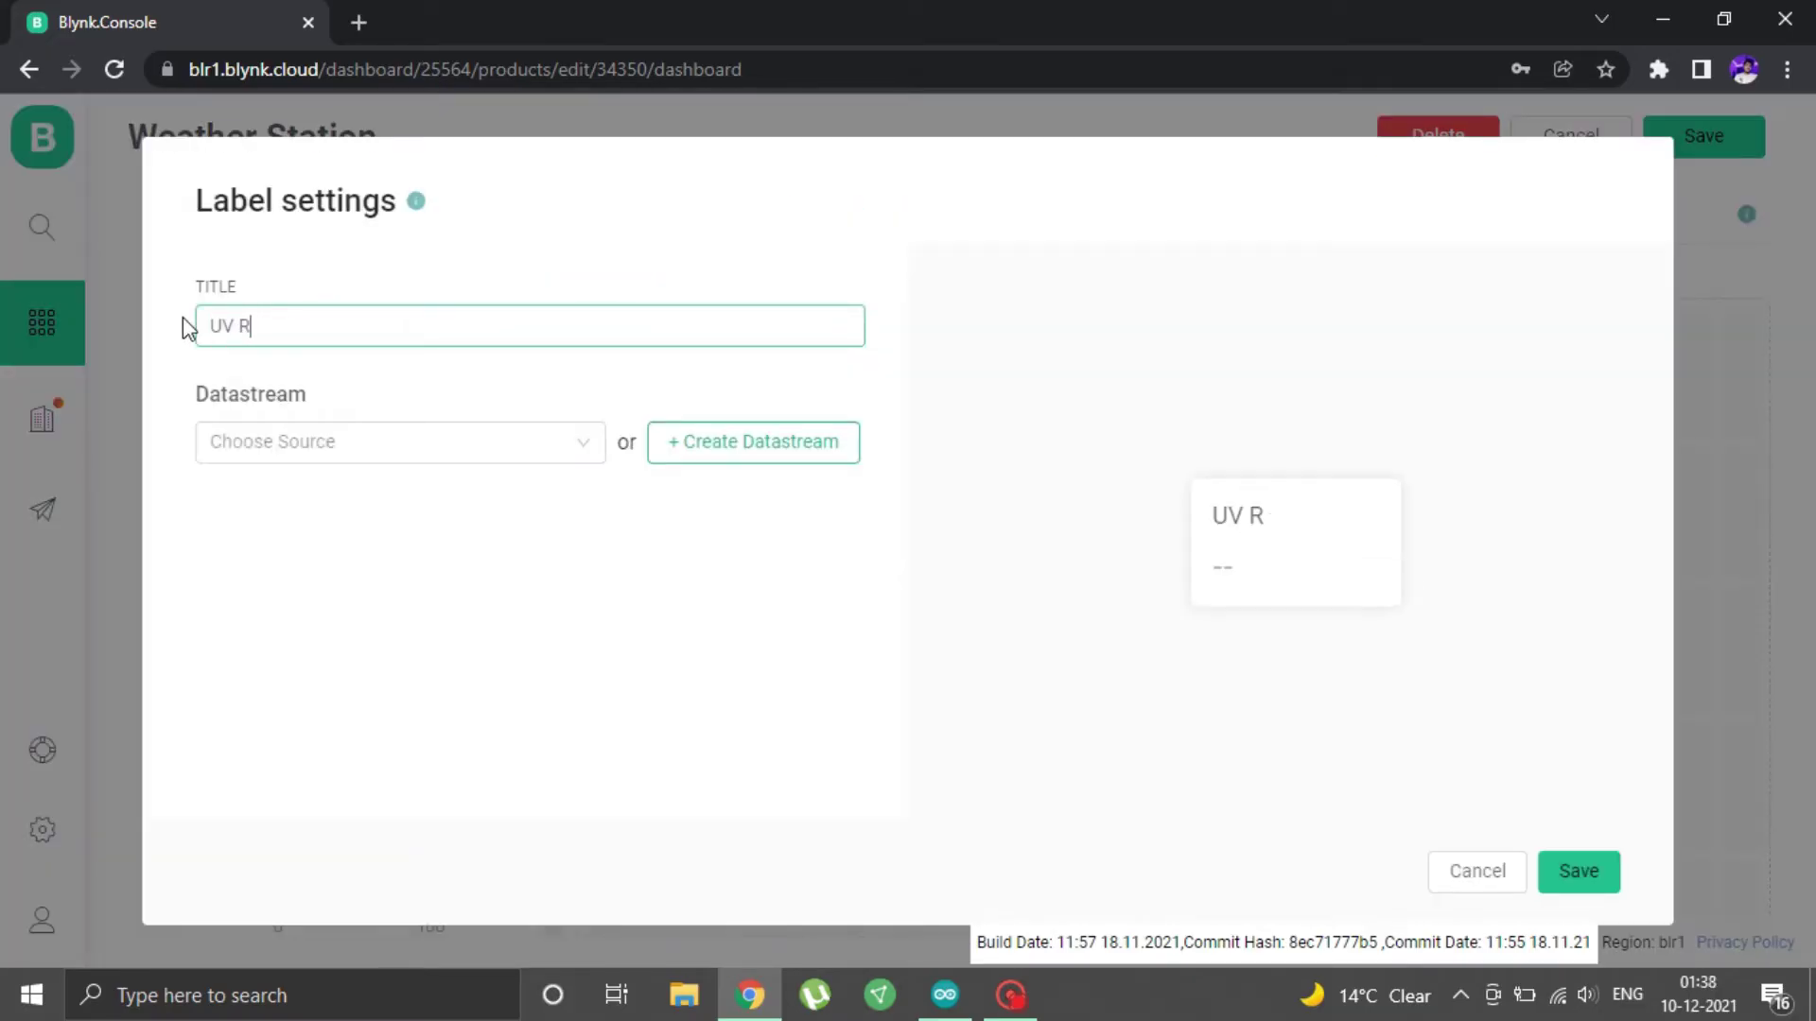
pyautogui.click(284, 441)
pyautogui.click(274, 705)
# Set the UV Radiation label's widget background to magenta purple and turn on its level
pyautogui.click(216, 639)
pyautogui.click(438, 547)
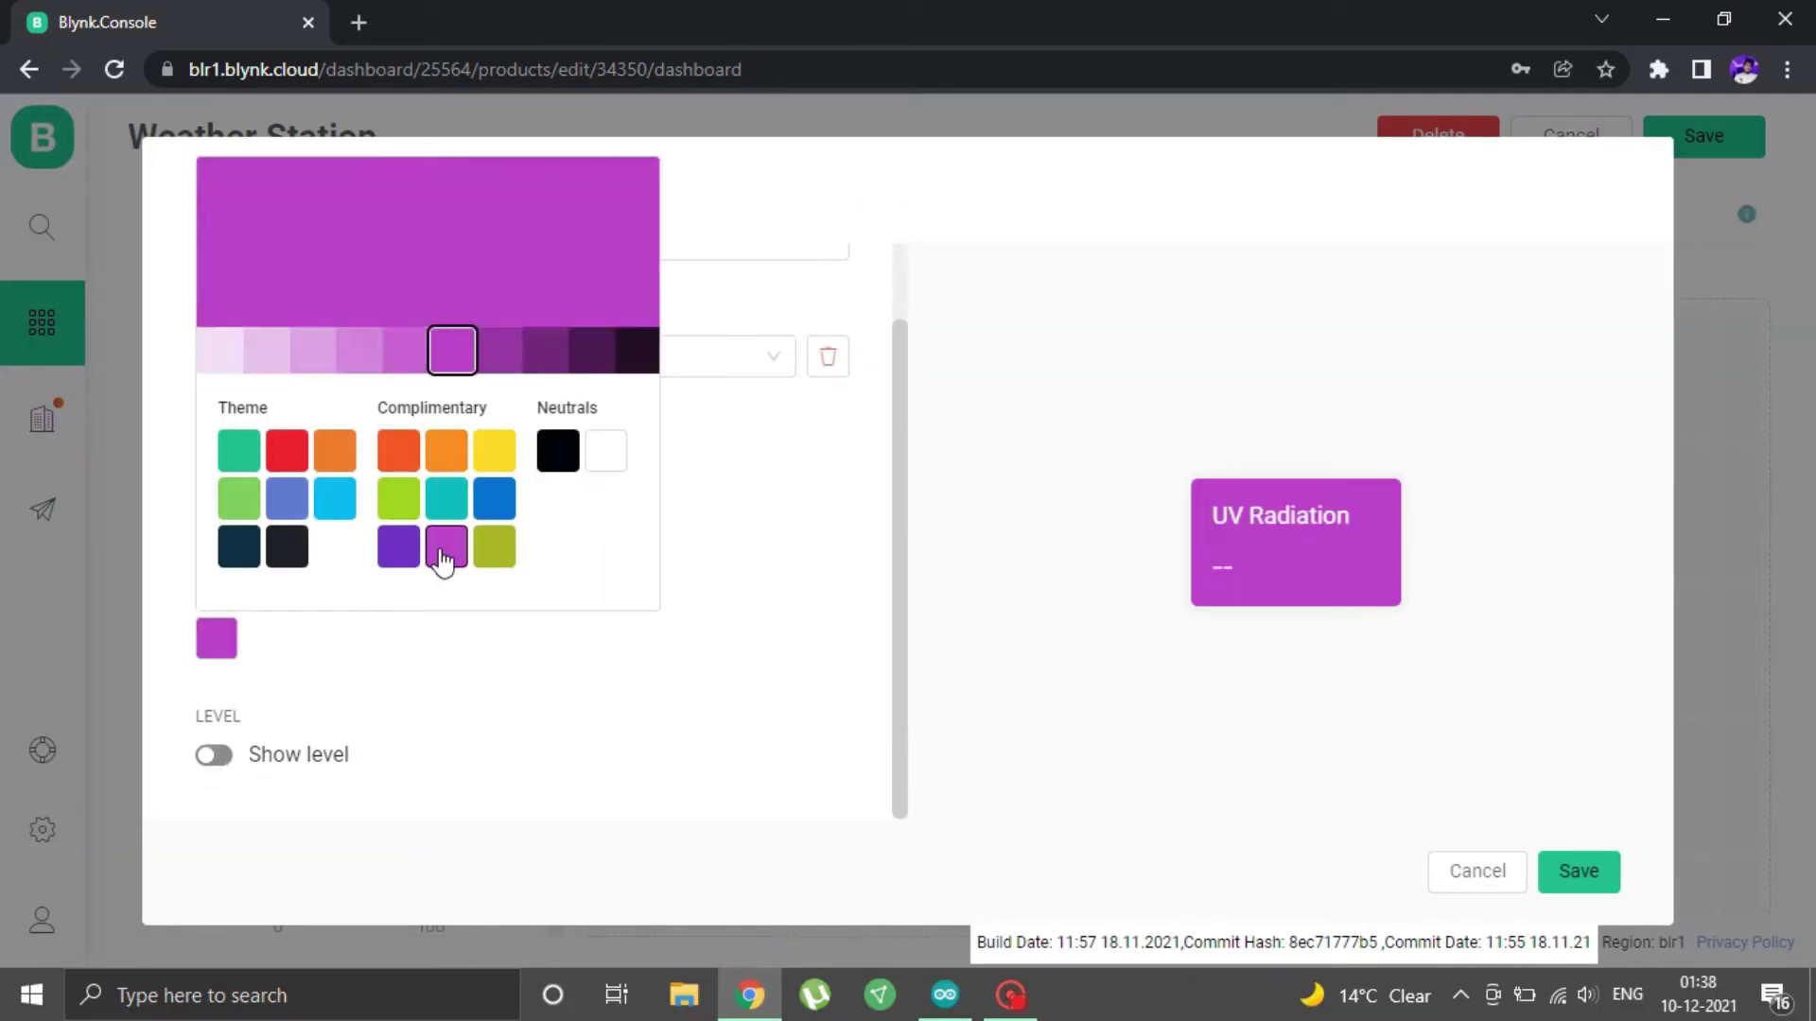
pyautogui.click(375, 653)
pyautogui.click(214, 754)
# Set the UV Radiation label's level color to a dark shade of magenta and save the label settings
pyautogui.scroll(-3, 213, 755)
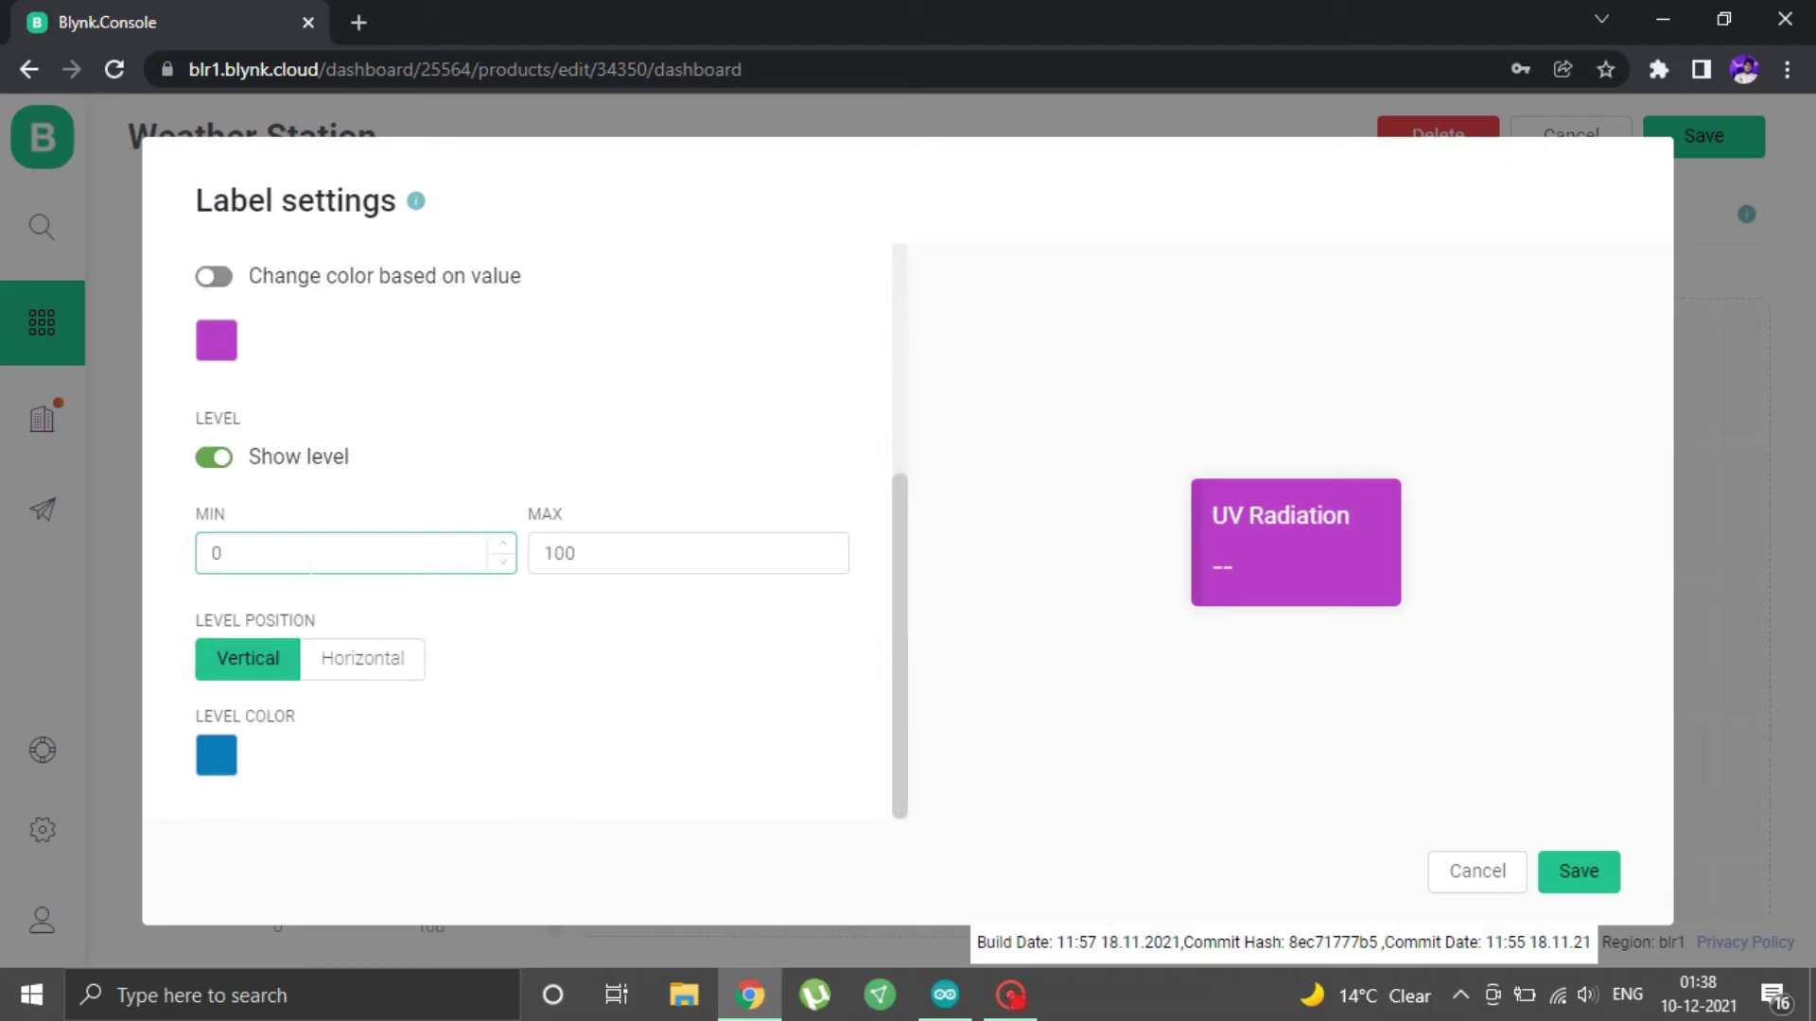
pyautogui.click(216, 755)
pyautogui.click(447, 662)
pyautogui.click(546, 467)
pyautogui.click(1570, 871)
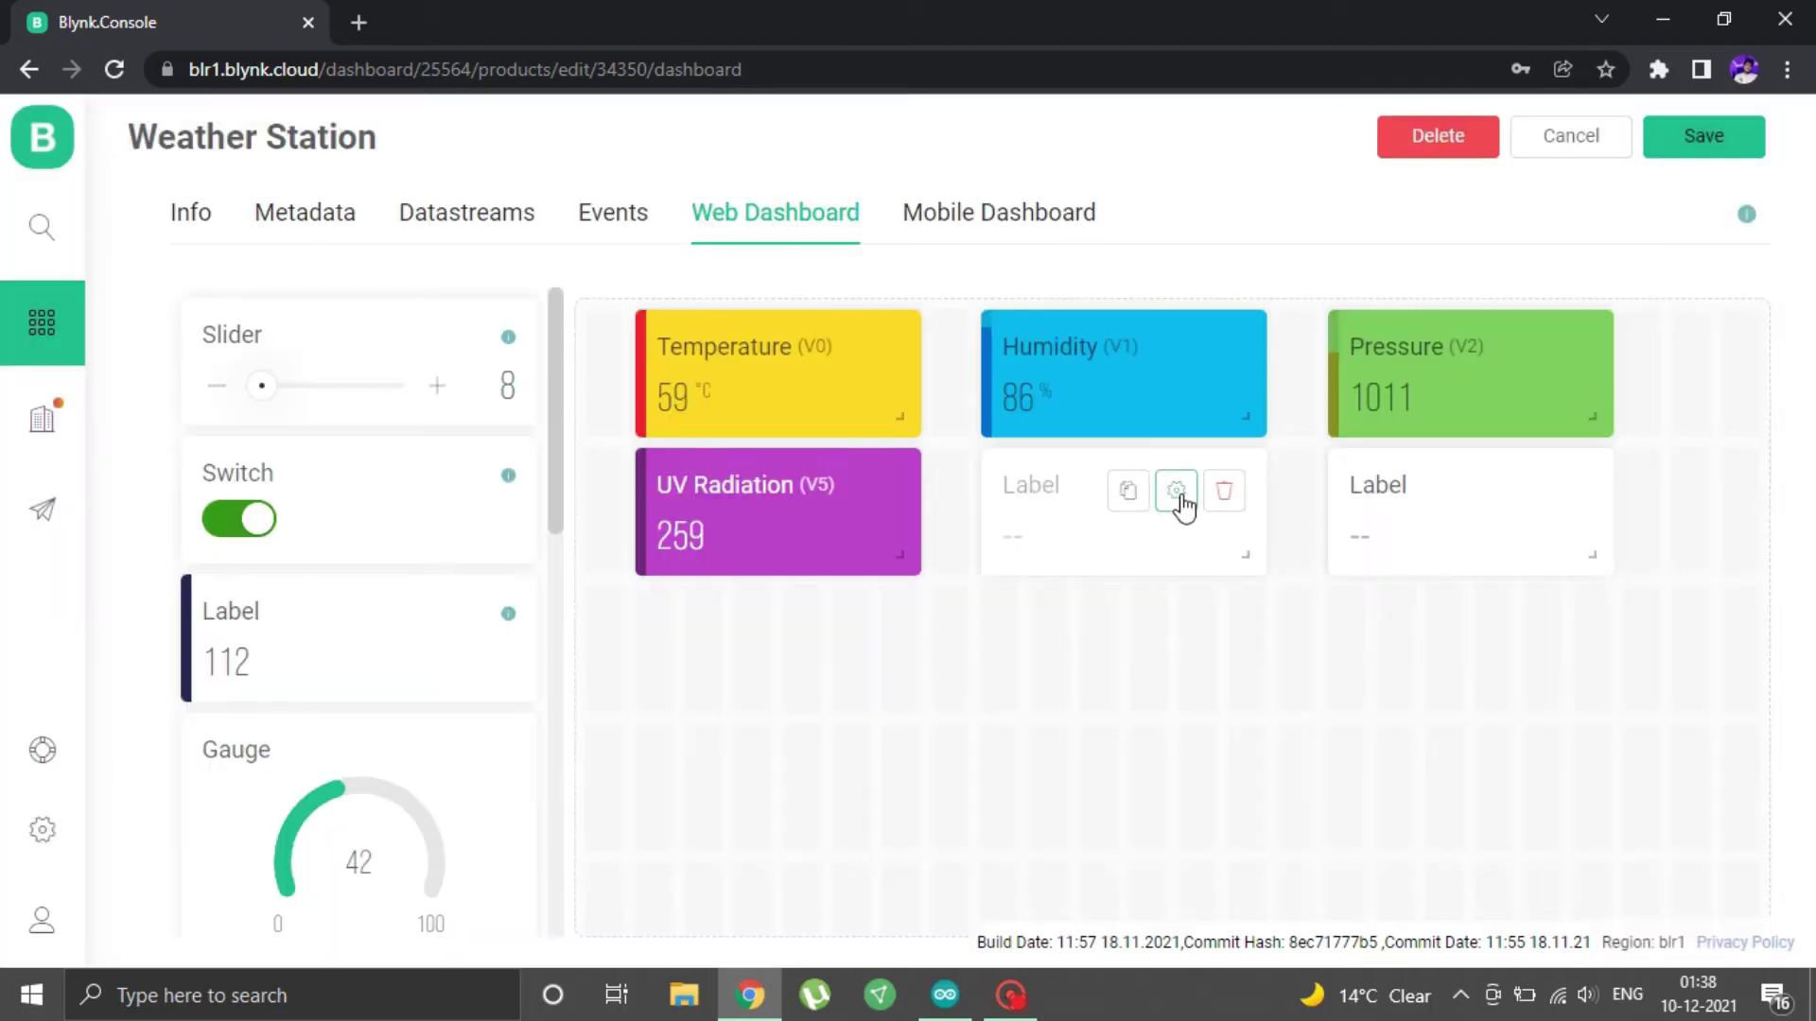
# Title the second label in the lower row IR Radiation and link it to the IR Radiation (V4) datastream
pyautogui.click(1178, 496)
pyautogui.write('IR Radiation')
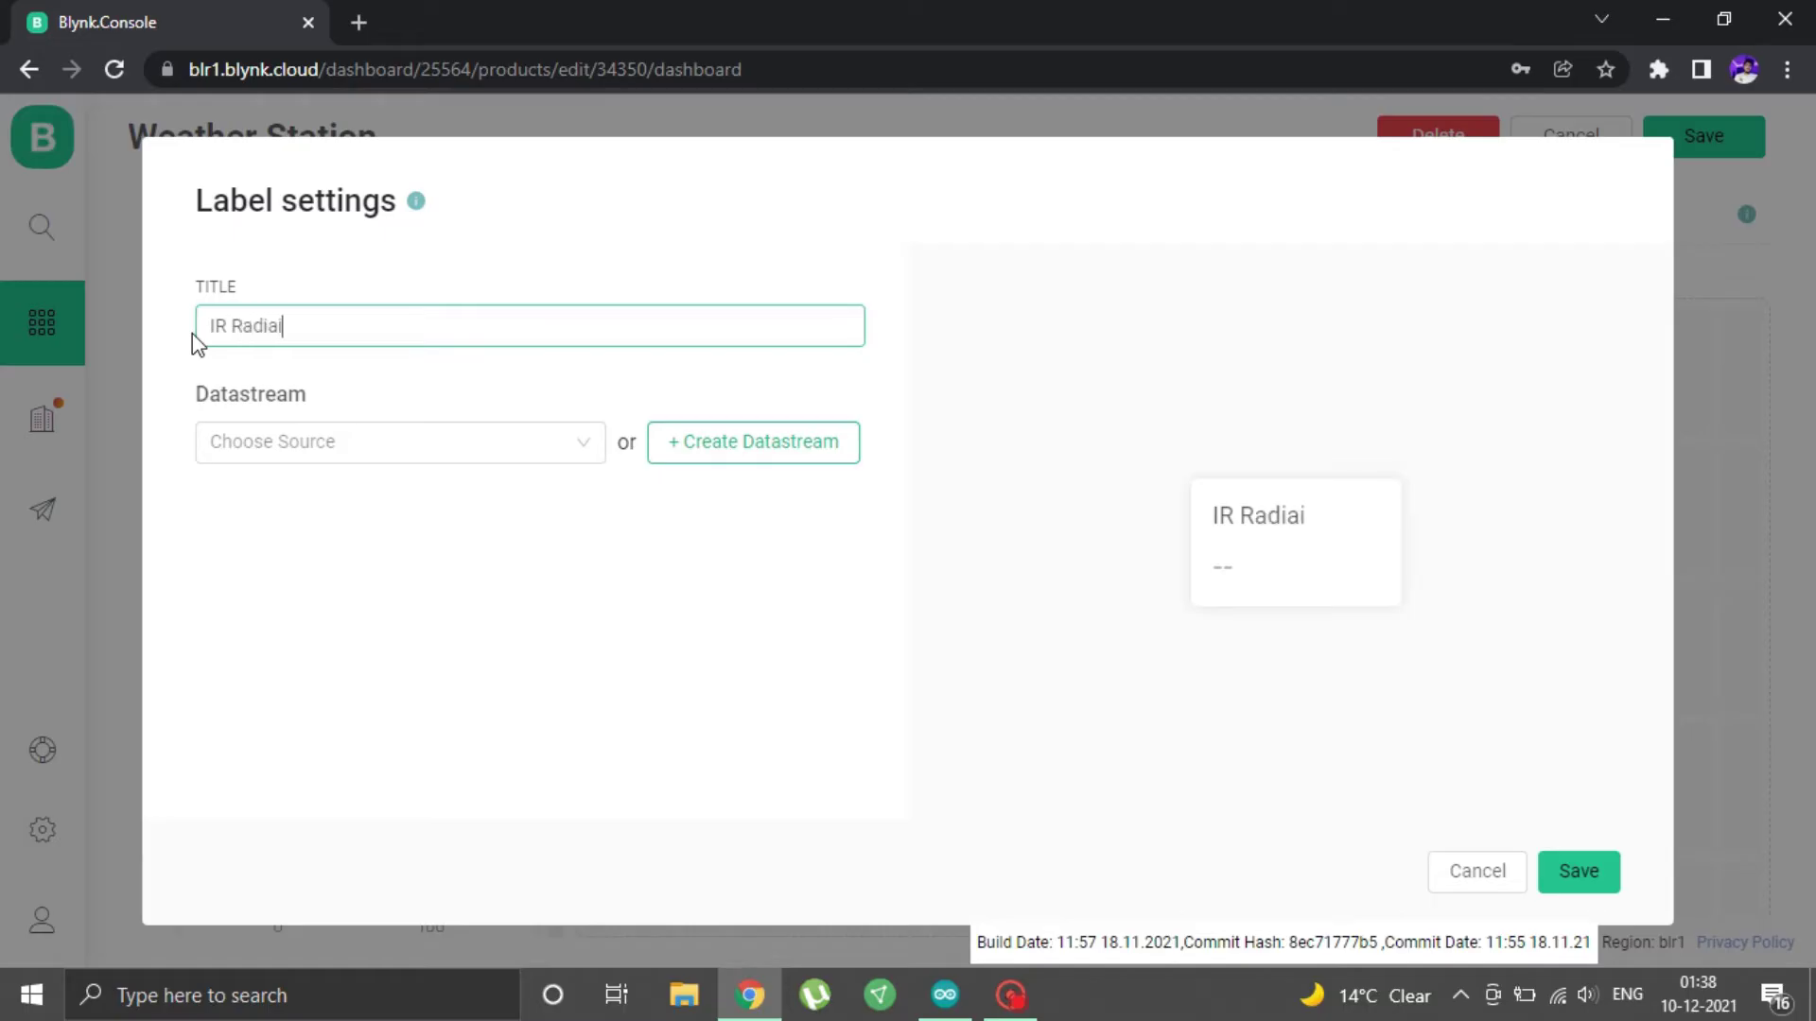
pyautogui.press('Tab')
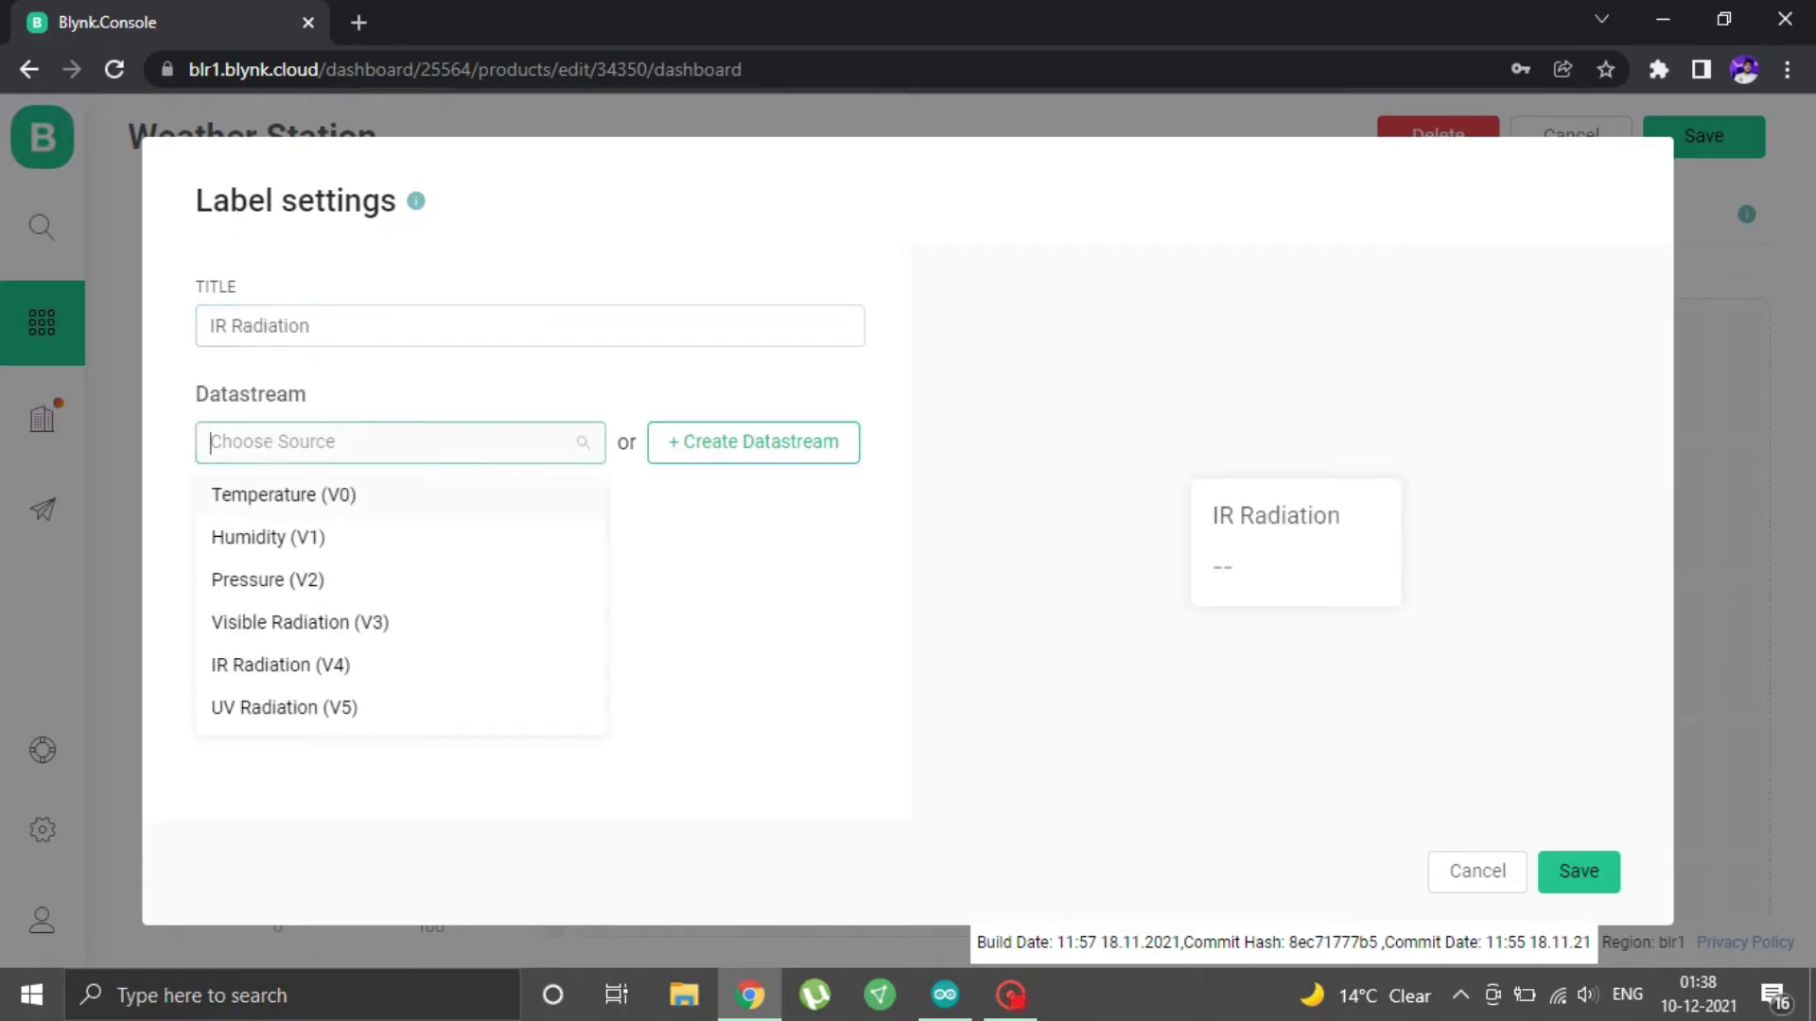
pyautogui.click(275, 675)
# Set the IR Radiation label's widget background to red and turn on its level
pyautogui.click(216, 636)
pyautogui.click(283, 450)
pyautogui.click(236, 754)
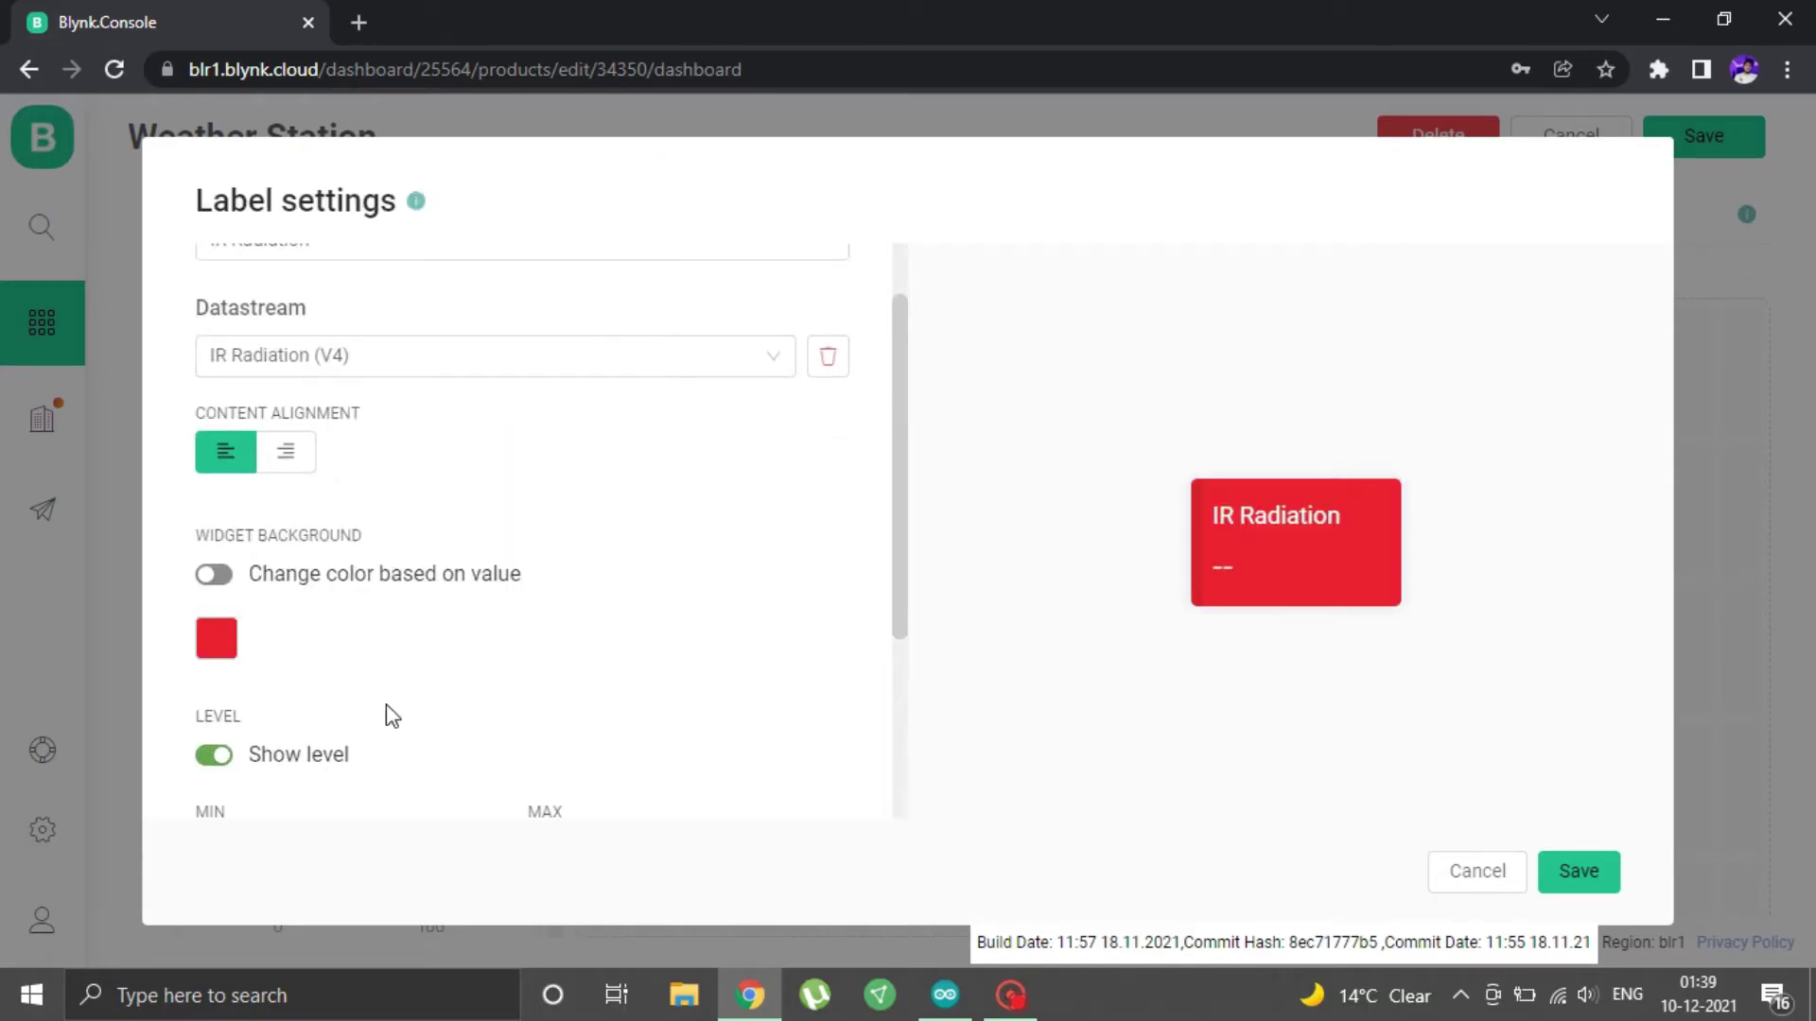
# Set the IR Radiation label's level color to a light shade of red and save the label settings
pyautogui.scroll(-3, 393, 716)
pyautogui.click(216, 785)
pyautogui.click(280, 597)
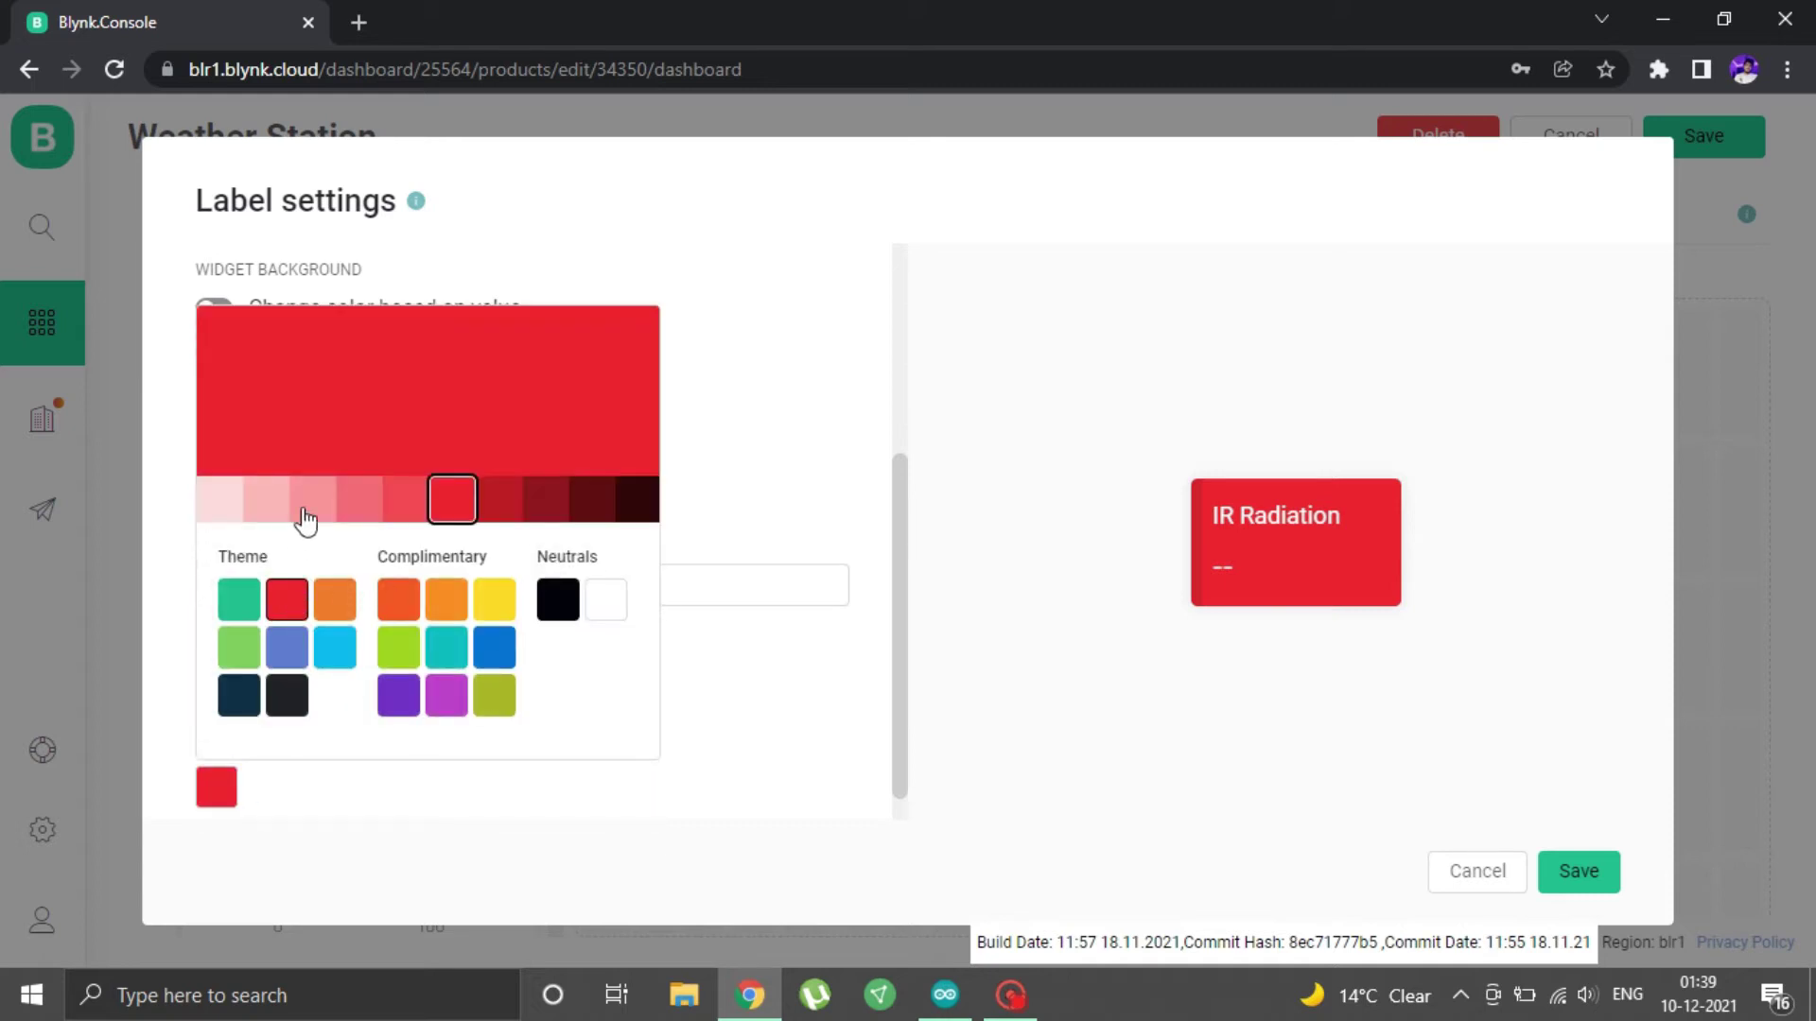
pyautogui.click(304, 514)
pyautogui.click(1579, 871)
# Title the third label in the lower row Visible Radiation and link it to the Visible Radiation (V3) datastream
pyautogui.click(1522, 496)
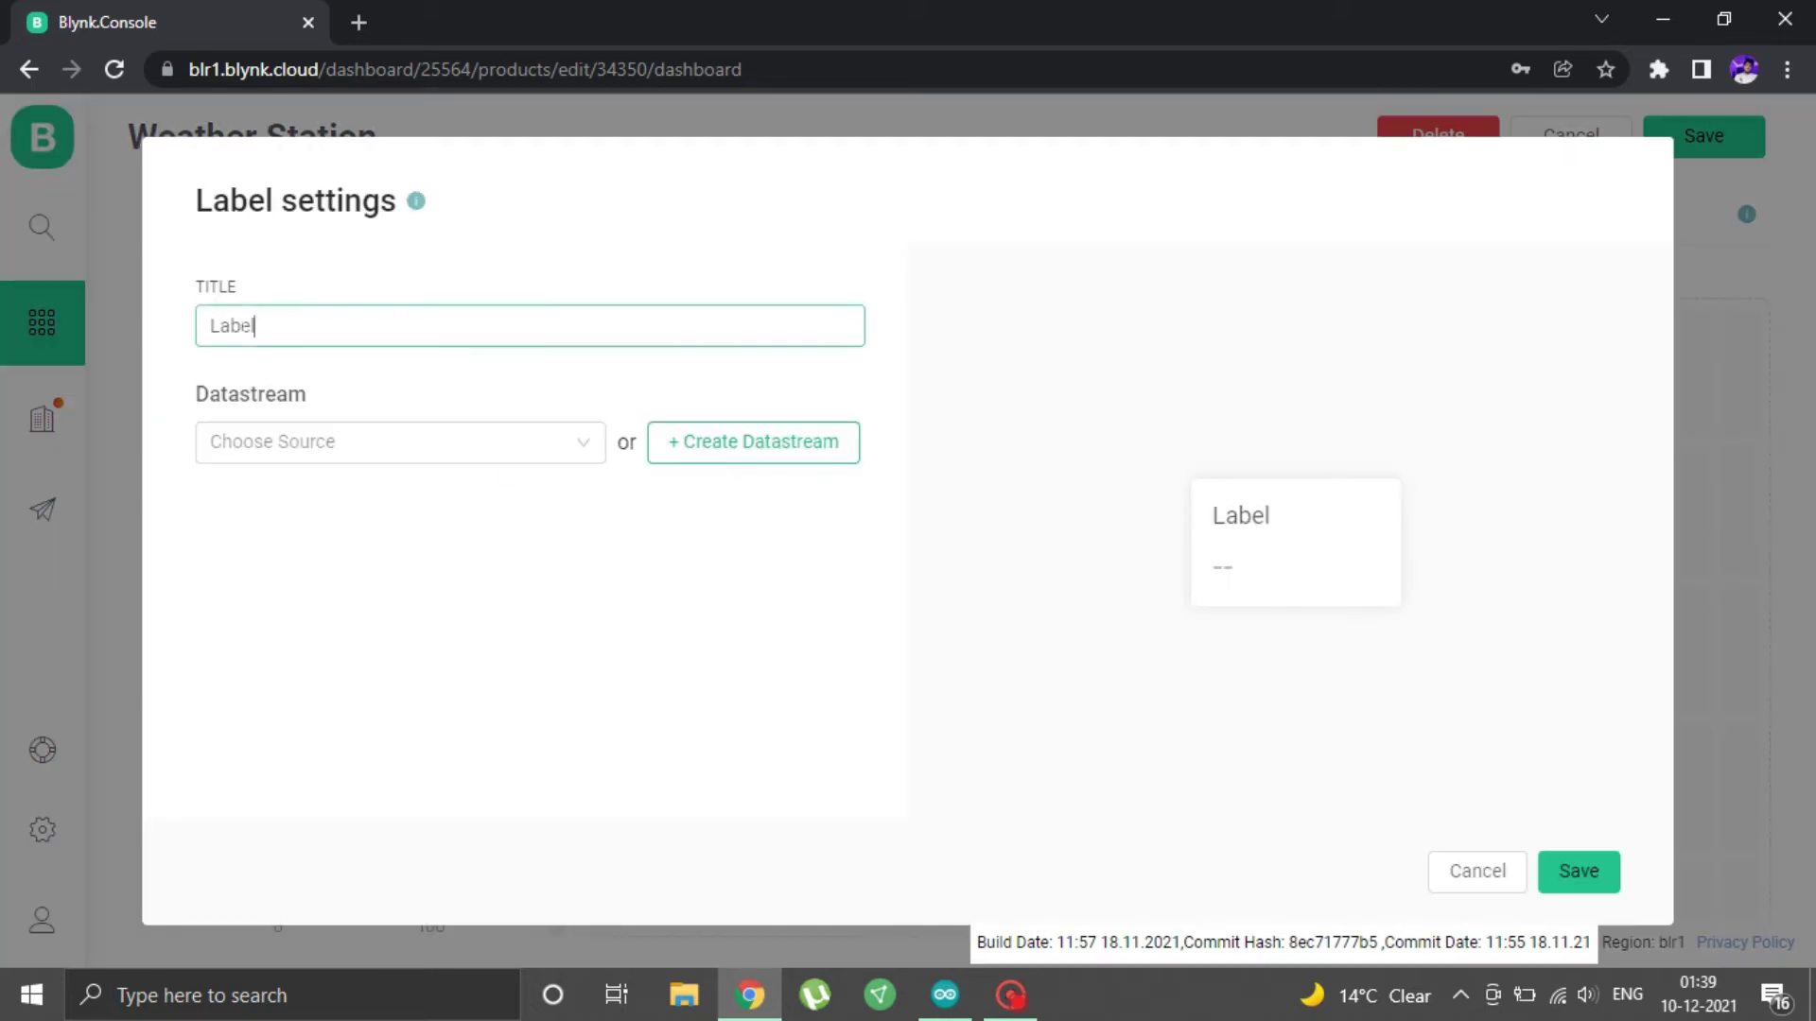
pyautogui.press('BackSpace')
pyautogui.press('BackSpace')
pyautogui.press('BackSpace')
pyautogui.press('BackSpace')
pyautogui.press('BackSpace')
pyautogui.write('Visible Radiation')
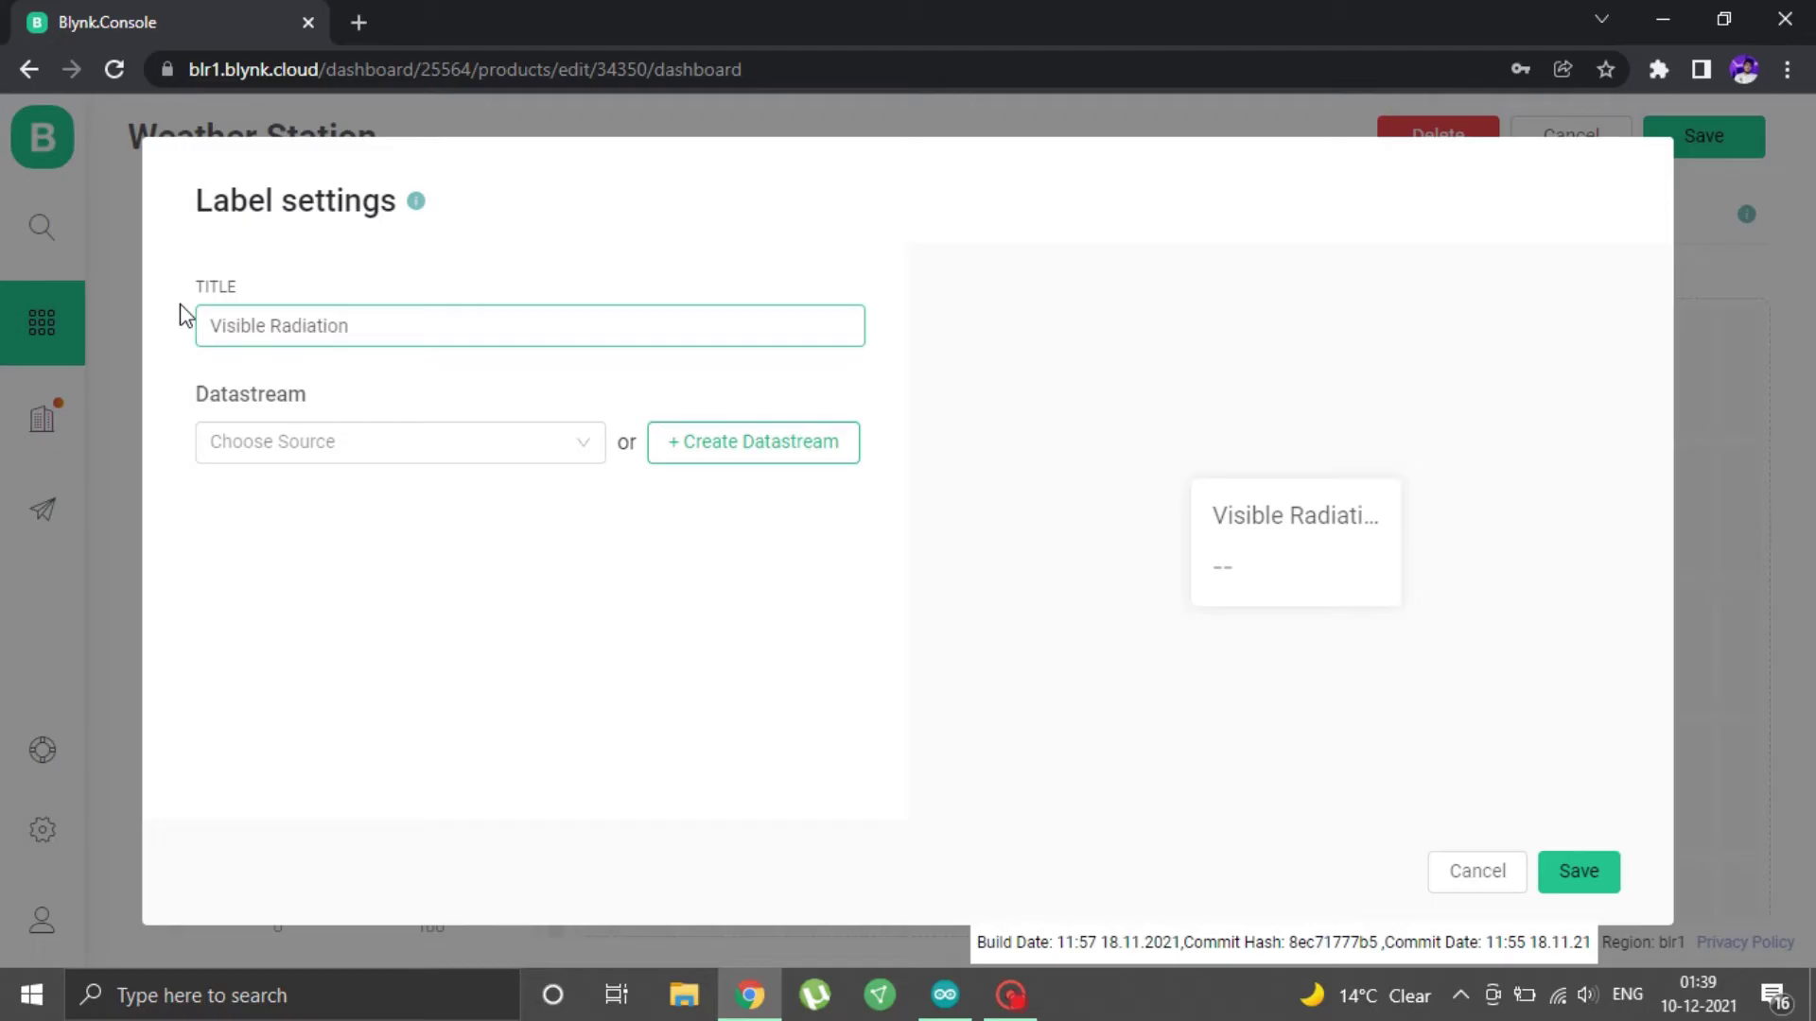
pyautogui.click(397, 442)
pyautogui.click(279, 621)
# Set the Visible Radiation label's widget background to orange and turn on its level
pyautogui.scroll(-1, 246, 629)
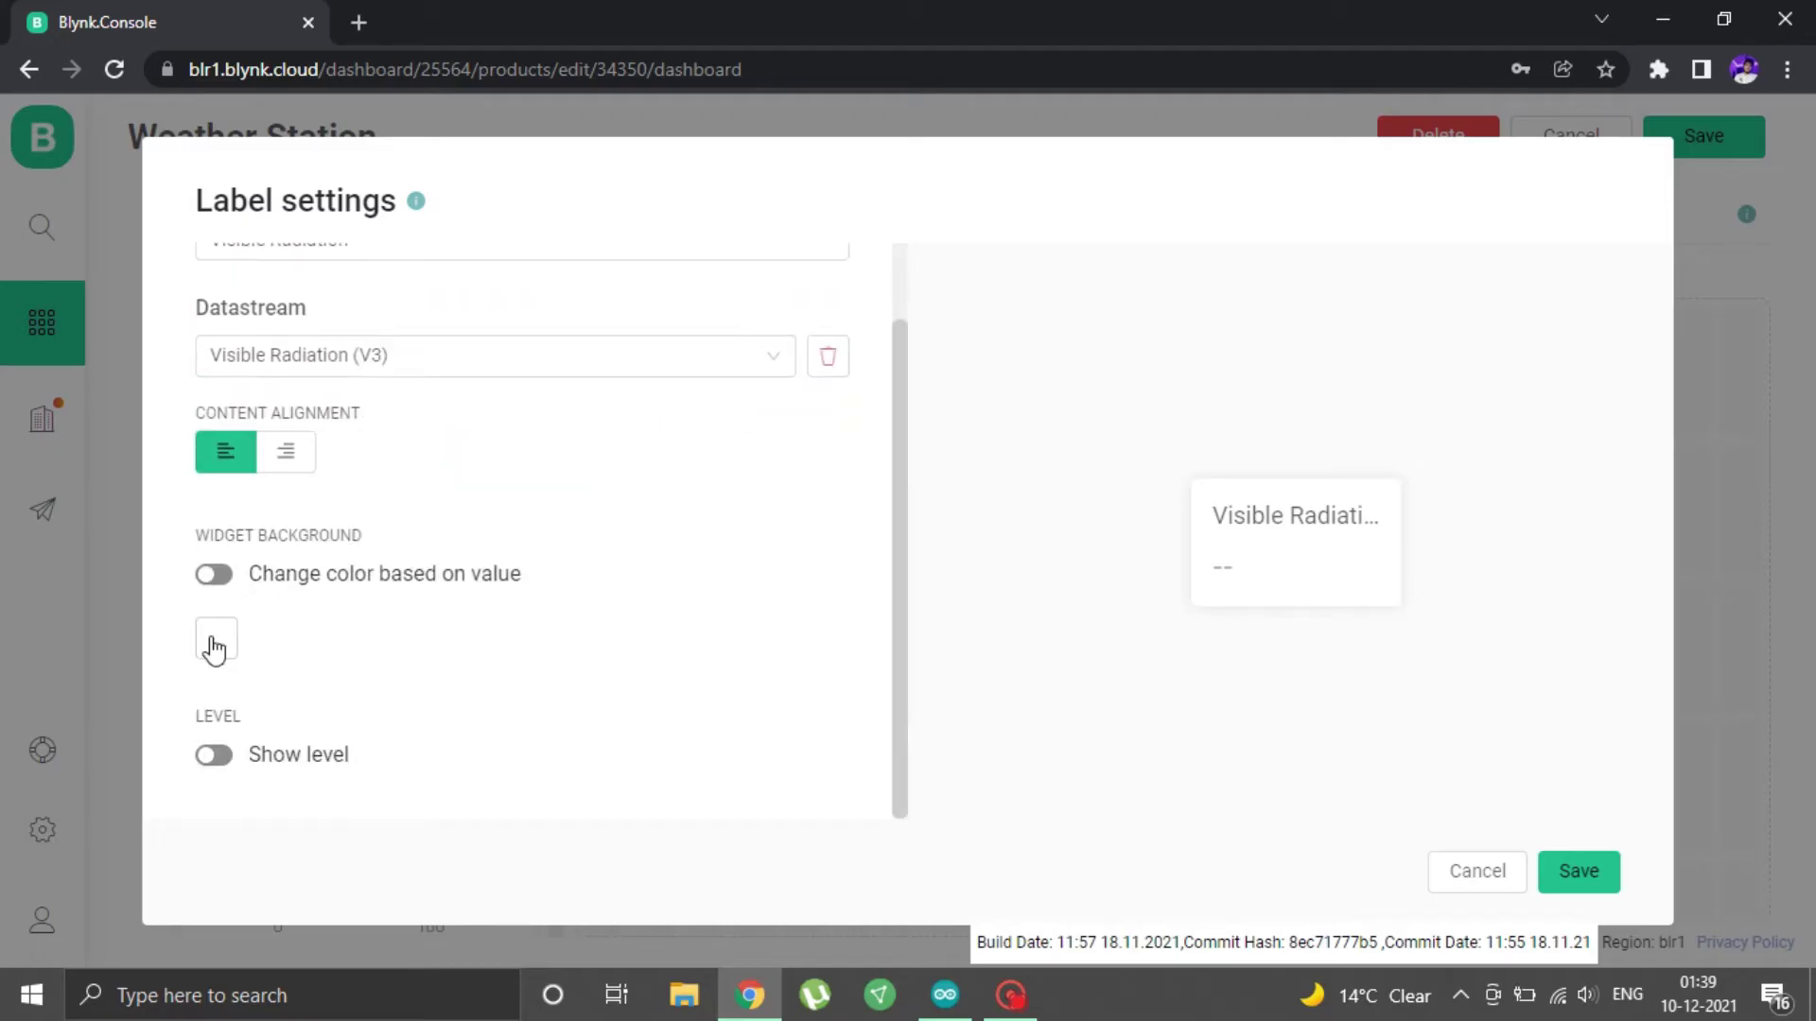
pyautogui.click(216, 639)
pyautogui.click(444, 502)
pyautogui.click(213, 754)
# Set the Visible Radiation label's level color to a light shade of orange and save the label settings
pyautogui.scroll(-3, 378, 705)
pyautogui.click(613, 564)
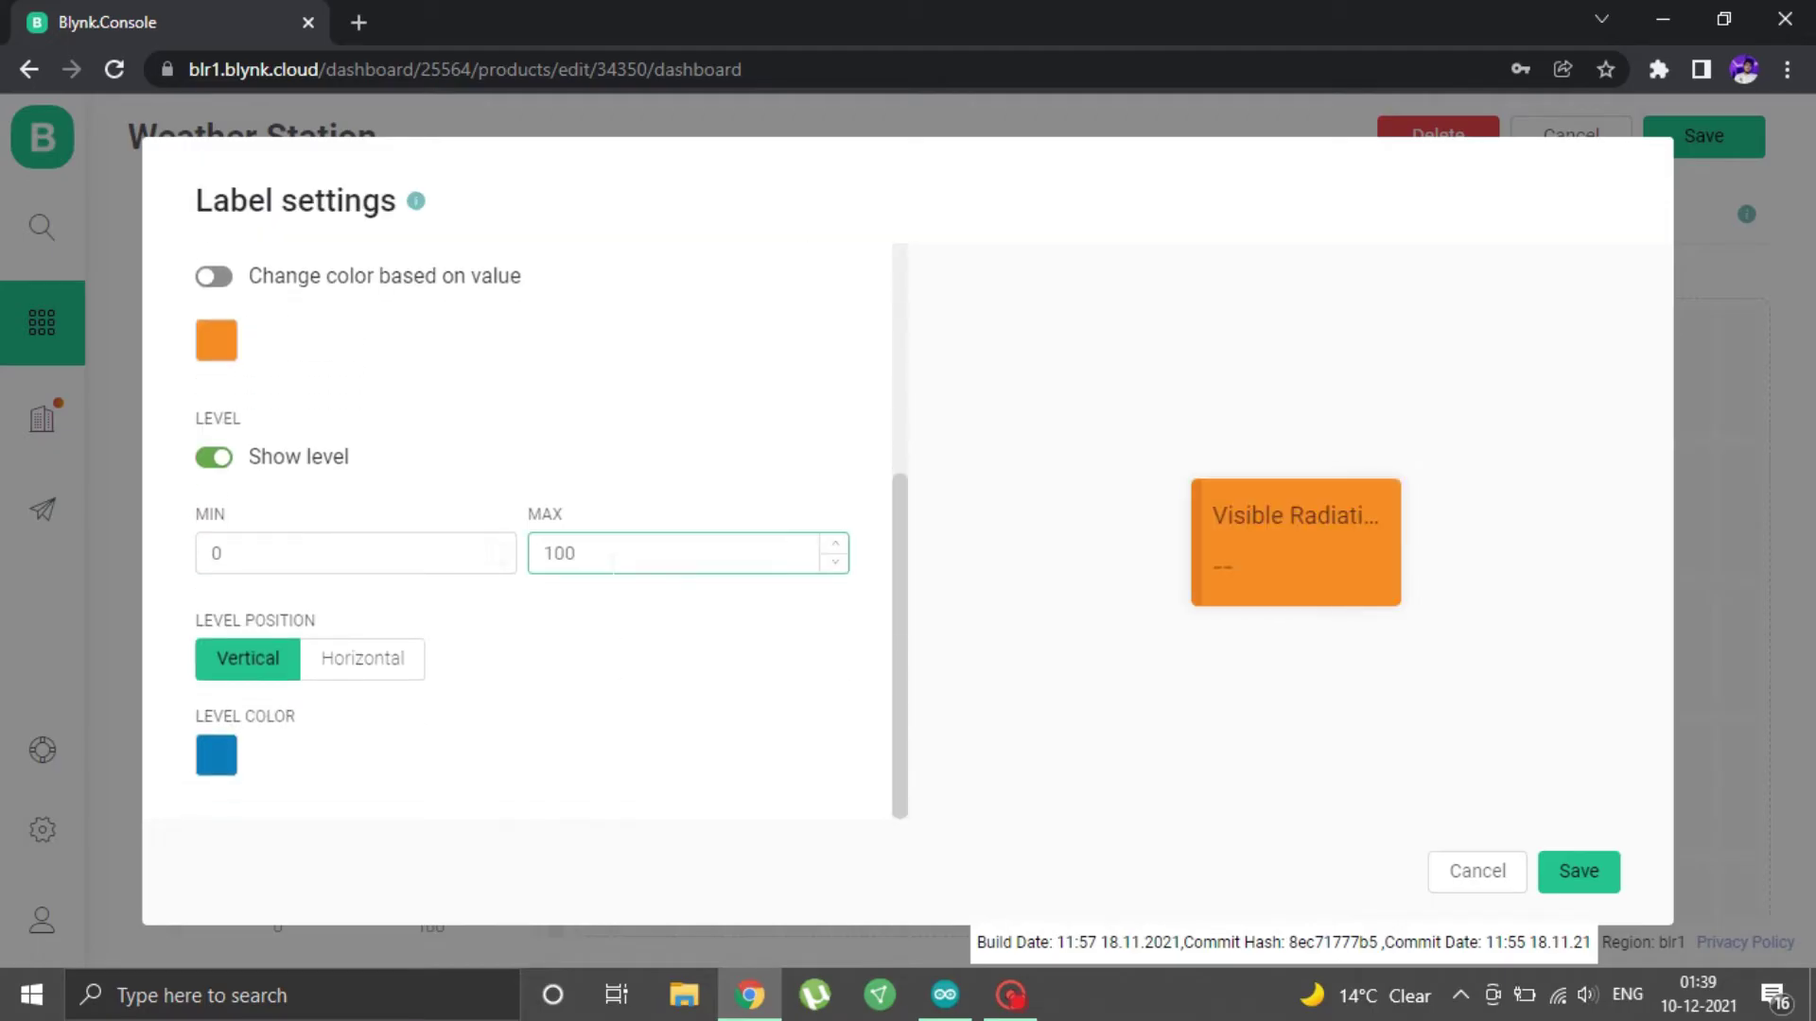
pyautogui.click(217, 754)
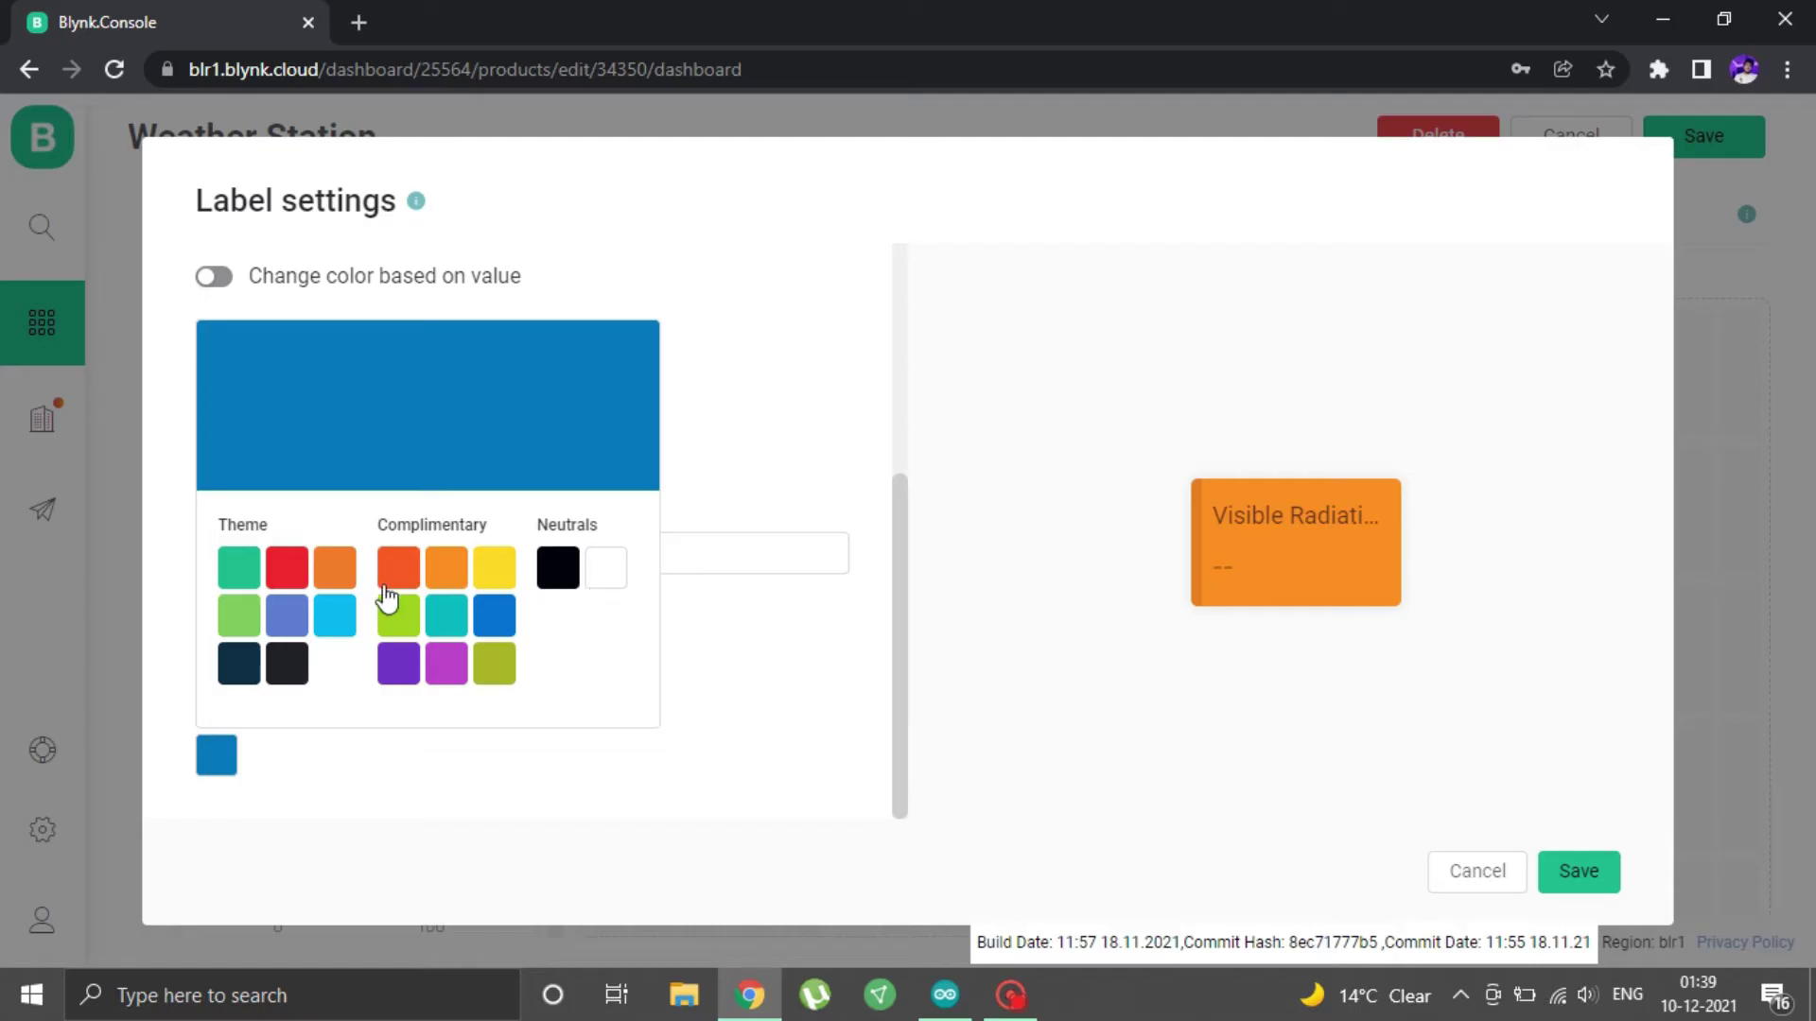
pyautogui.click(446, 569)
pyautogui.click(1577, 868)
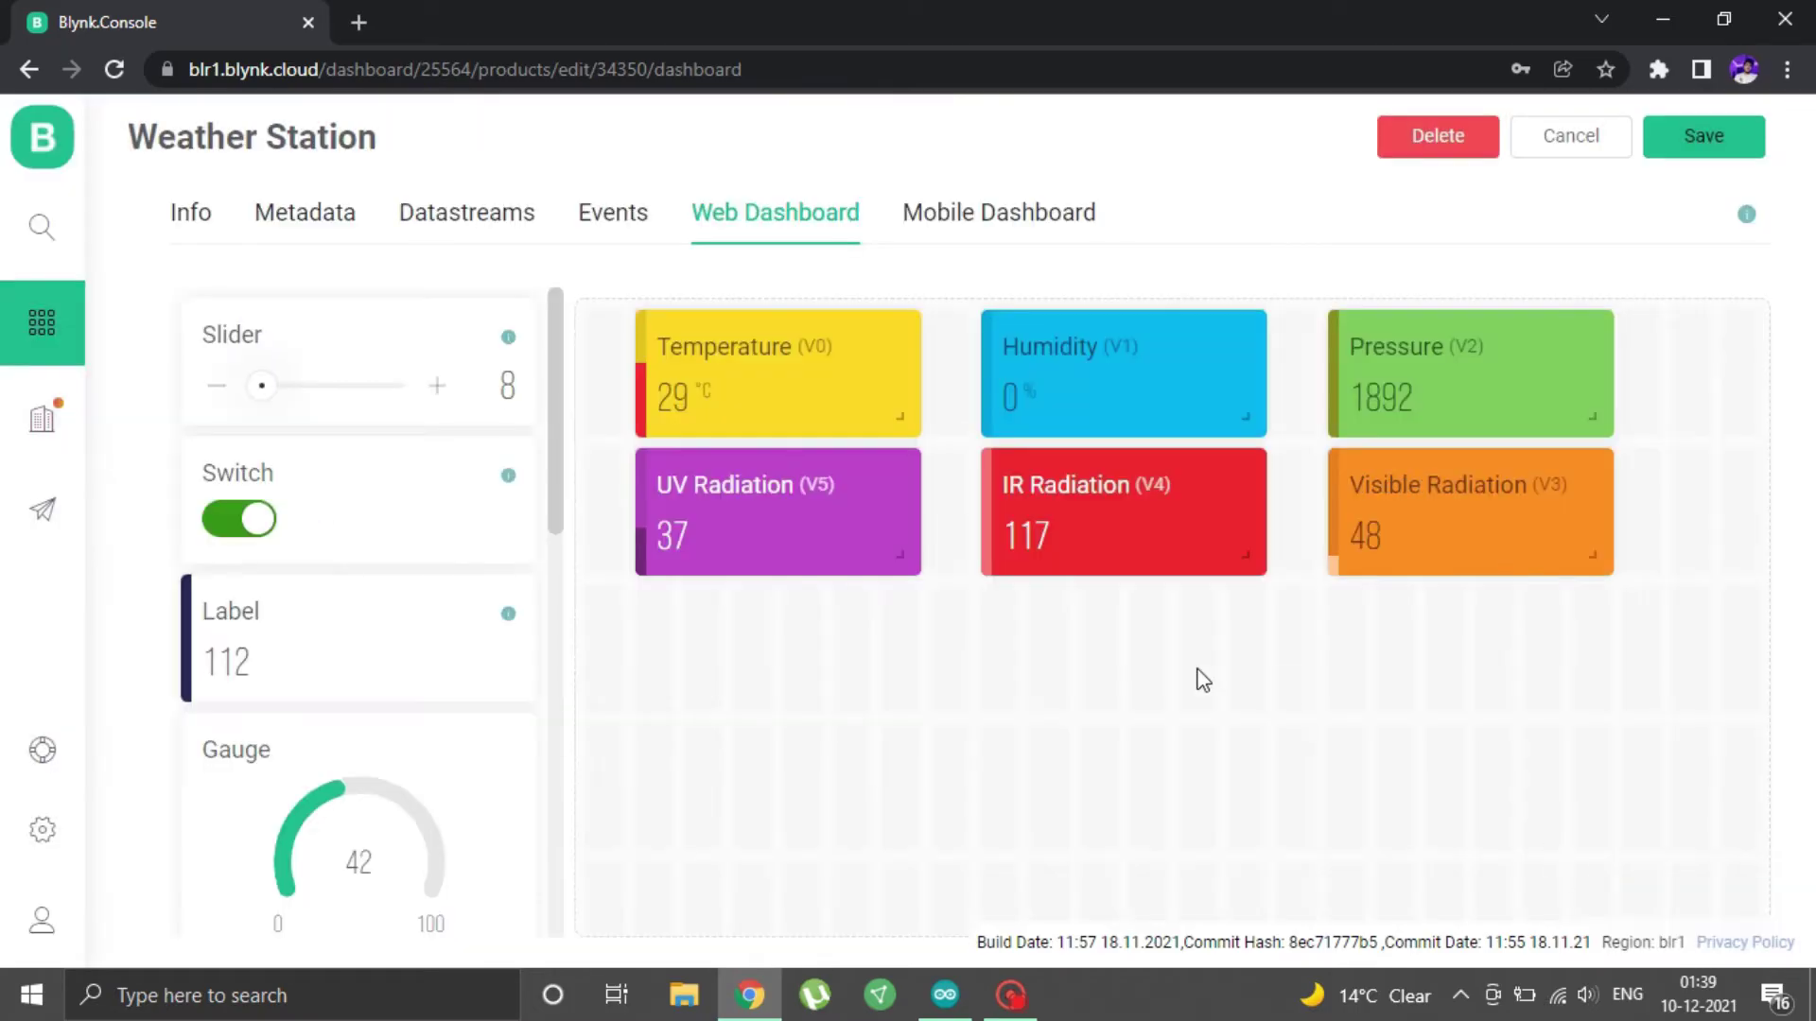
# Add two Chart widgets side by side below the six labels on the web dashboard
pyautogui.scroll(-5, 331, 723)
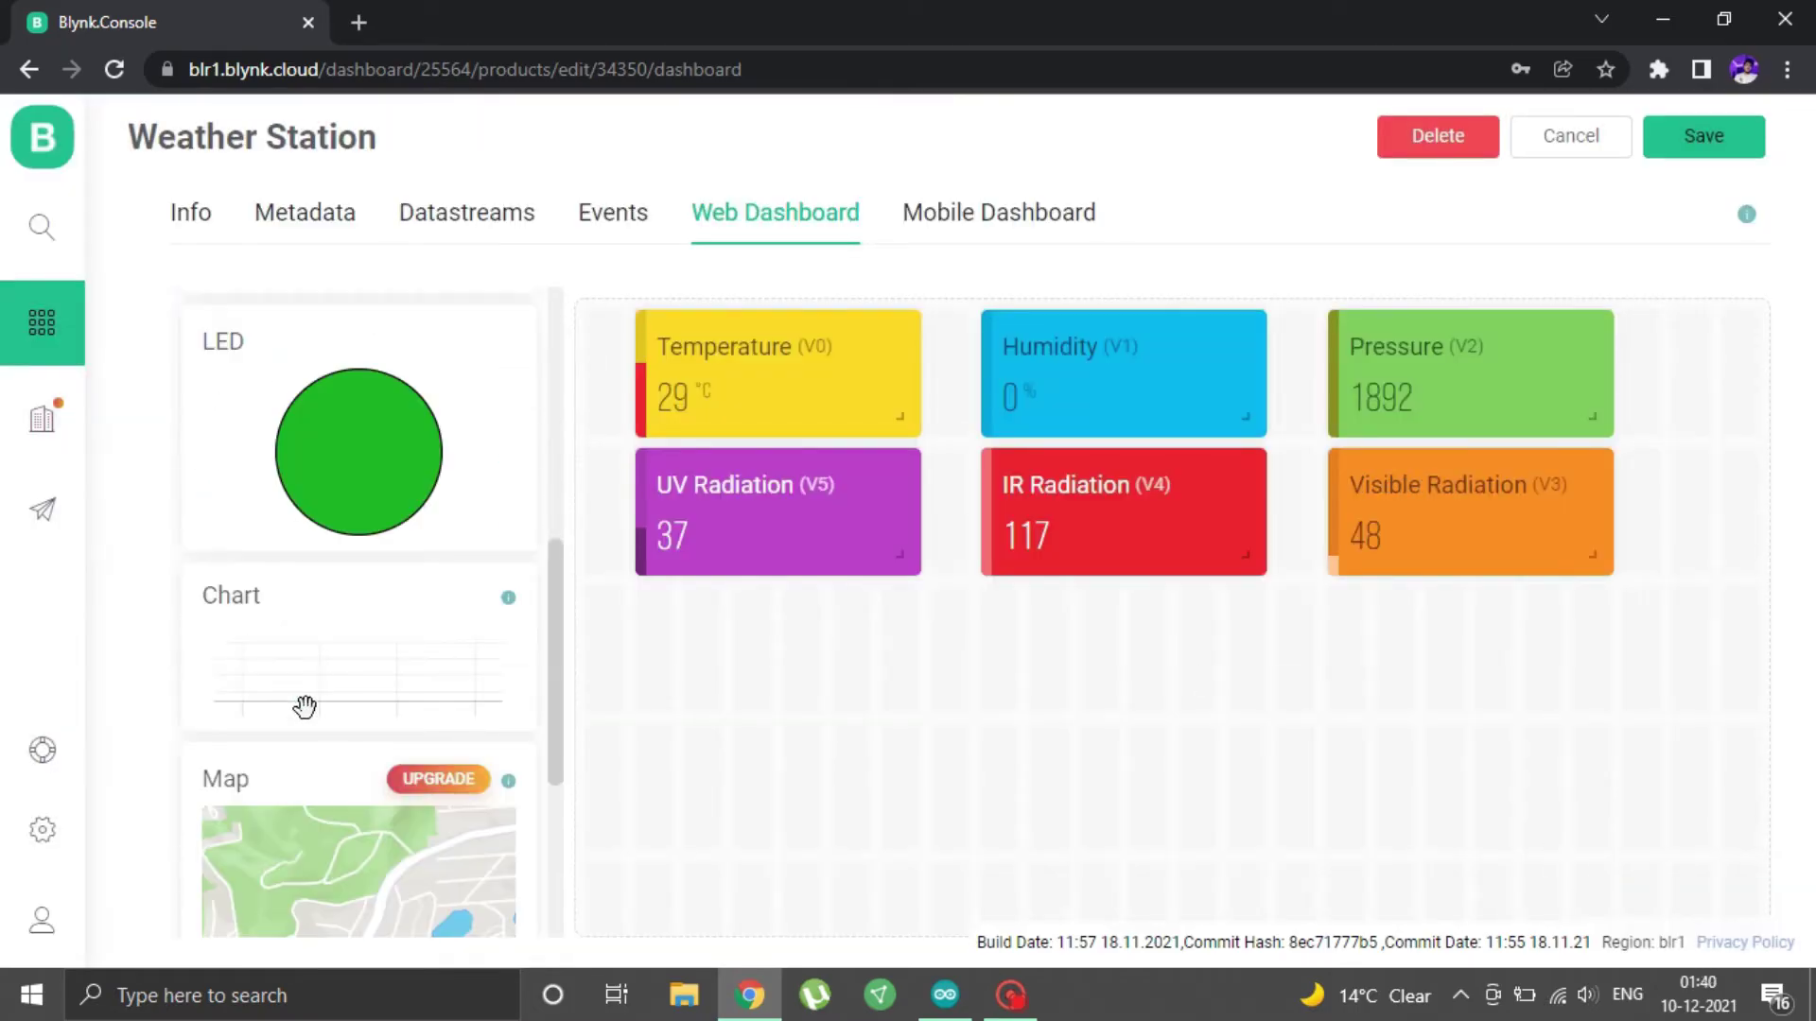
pyautogui.moveTo(304, 706); pyautogui.dragTo(777, 768)
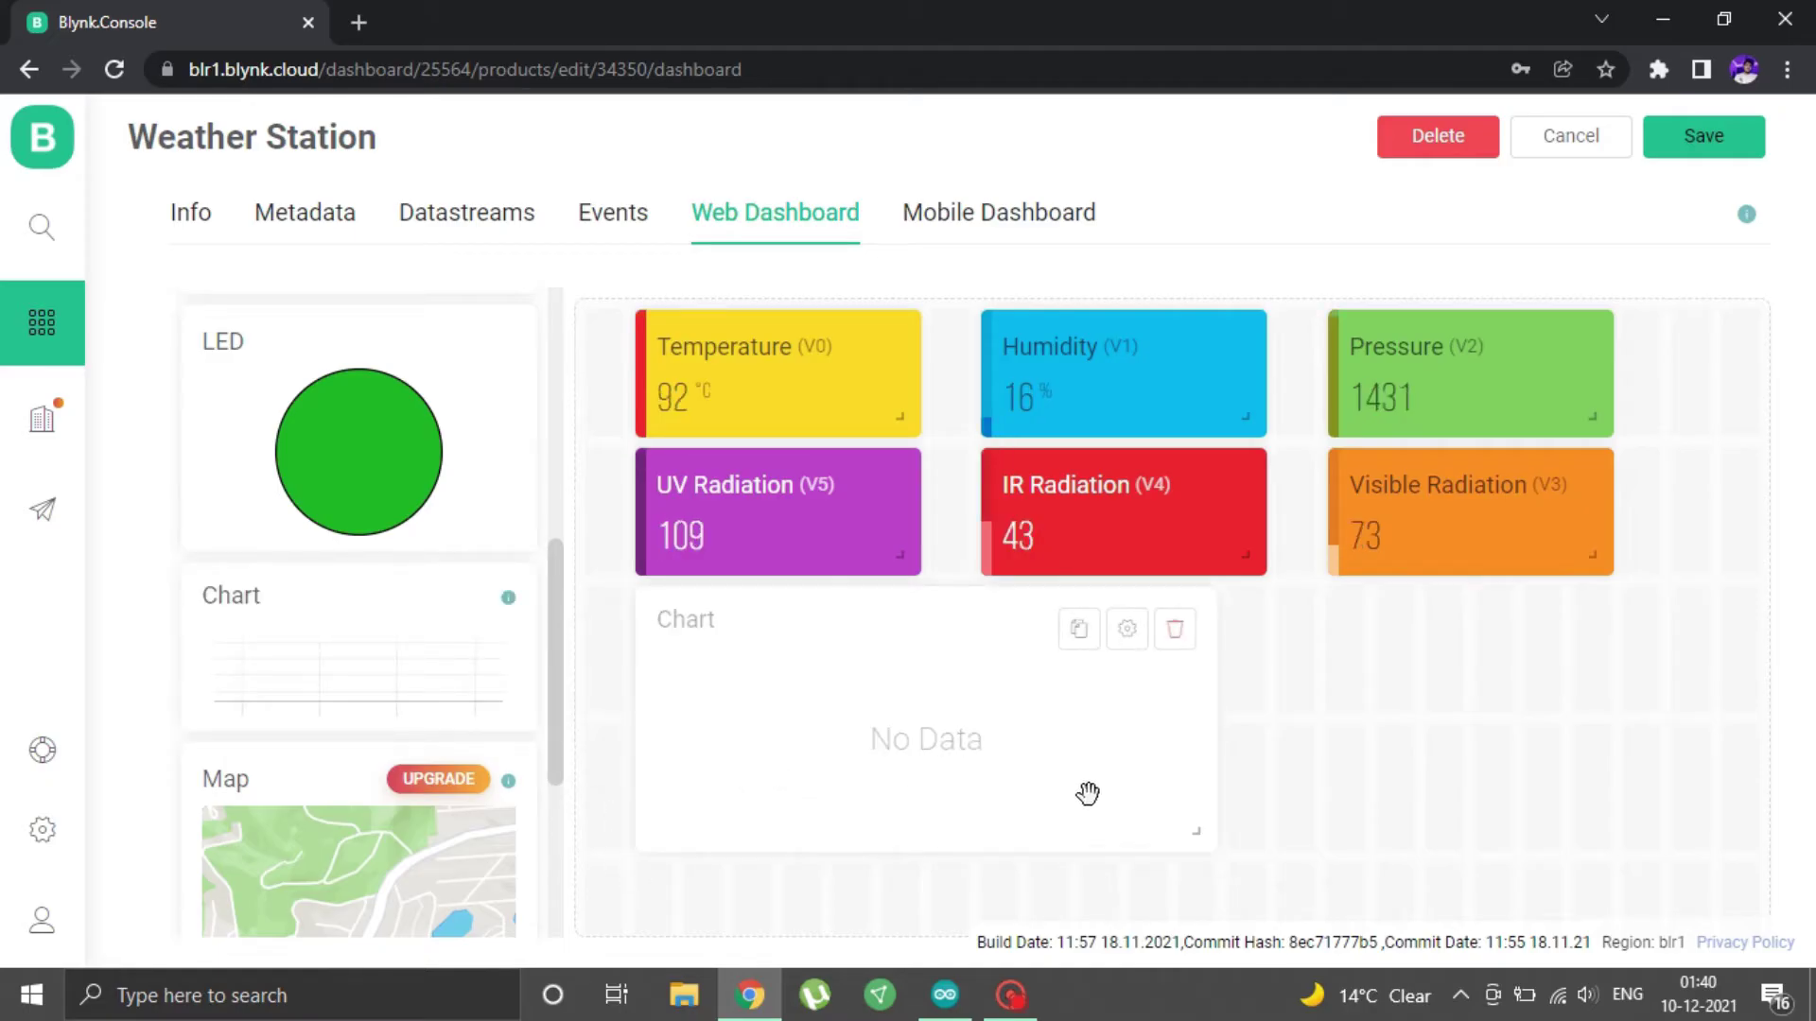
pyautogui.moveTo(1087, 790); pyautogui.dragTo(1033, 804)
pyautogui.moveTo(231, 677); pyautogui.dragTo(1605, 863)
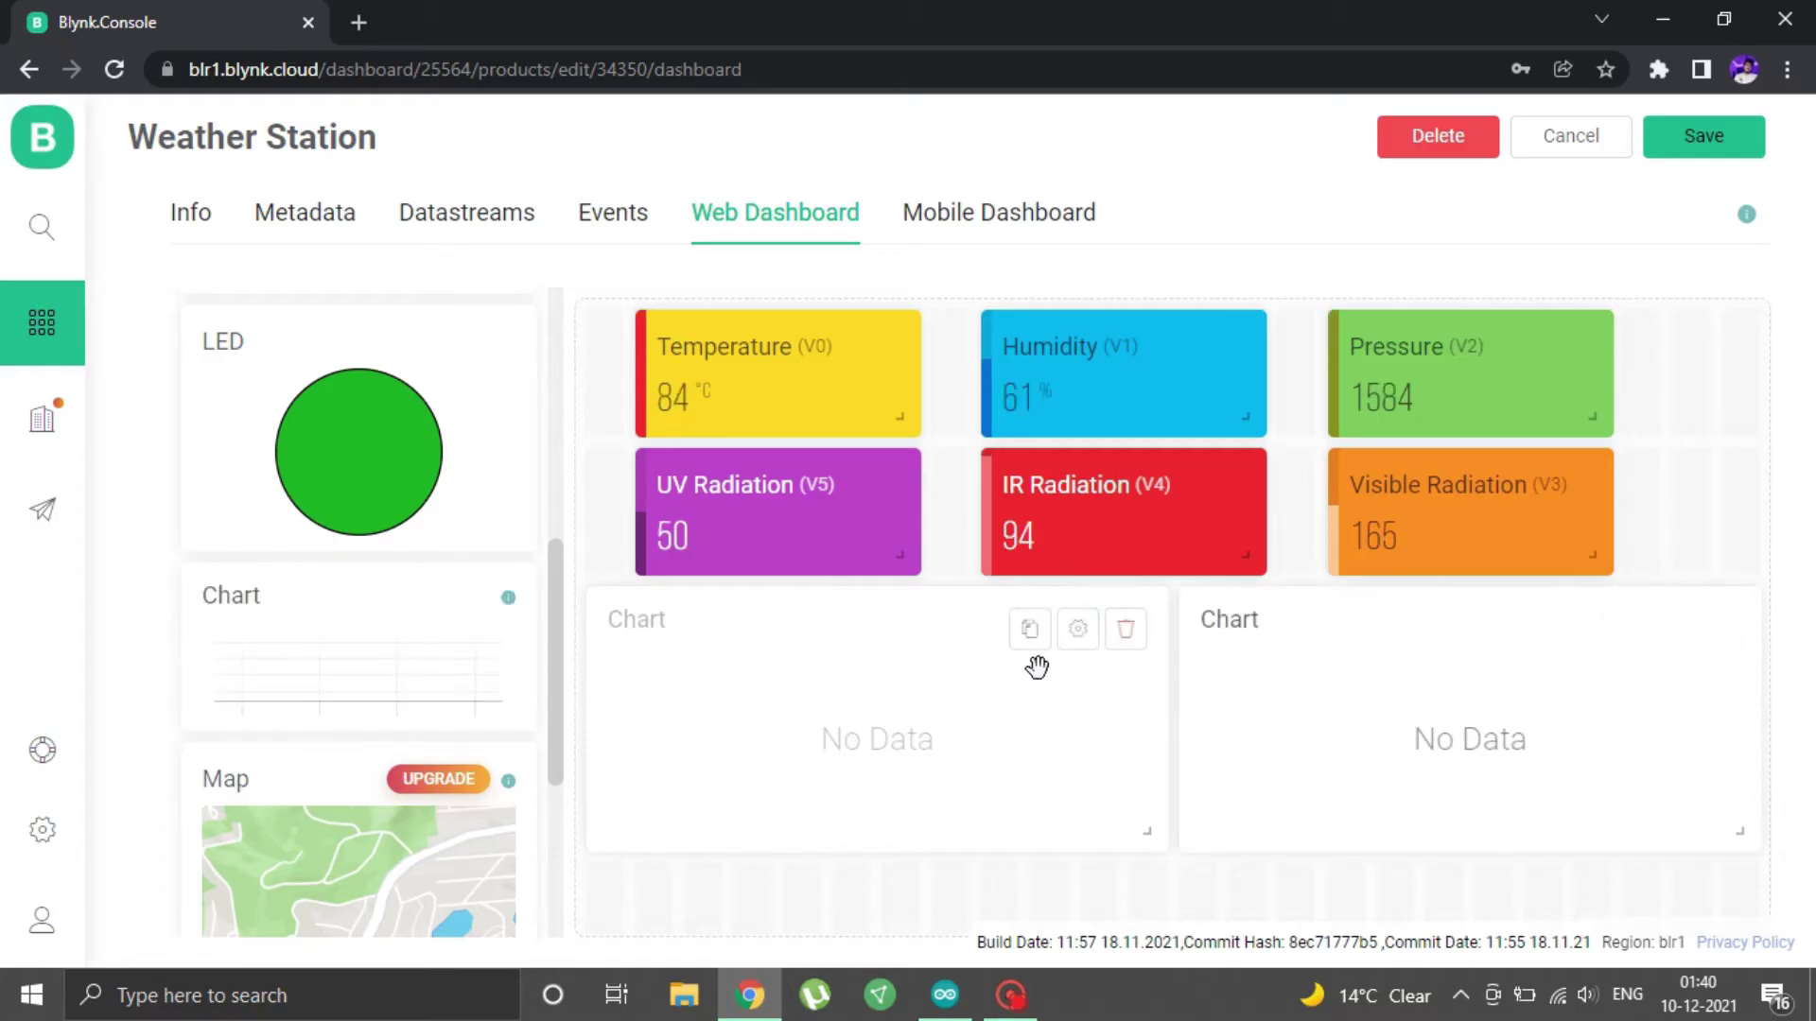
# Title the first chart Temperature and add the Temperature (V0) datastream to it
pyautogui.click(1078, 631)
pyautogui.click(257, 339)
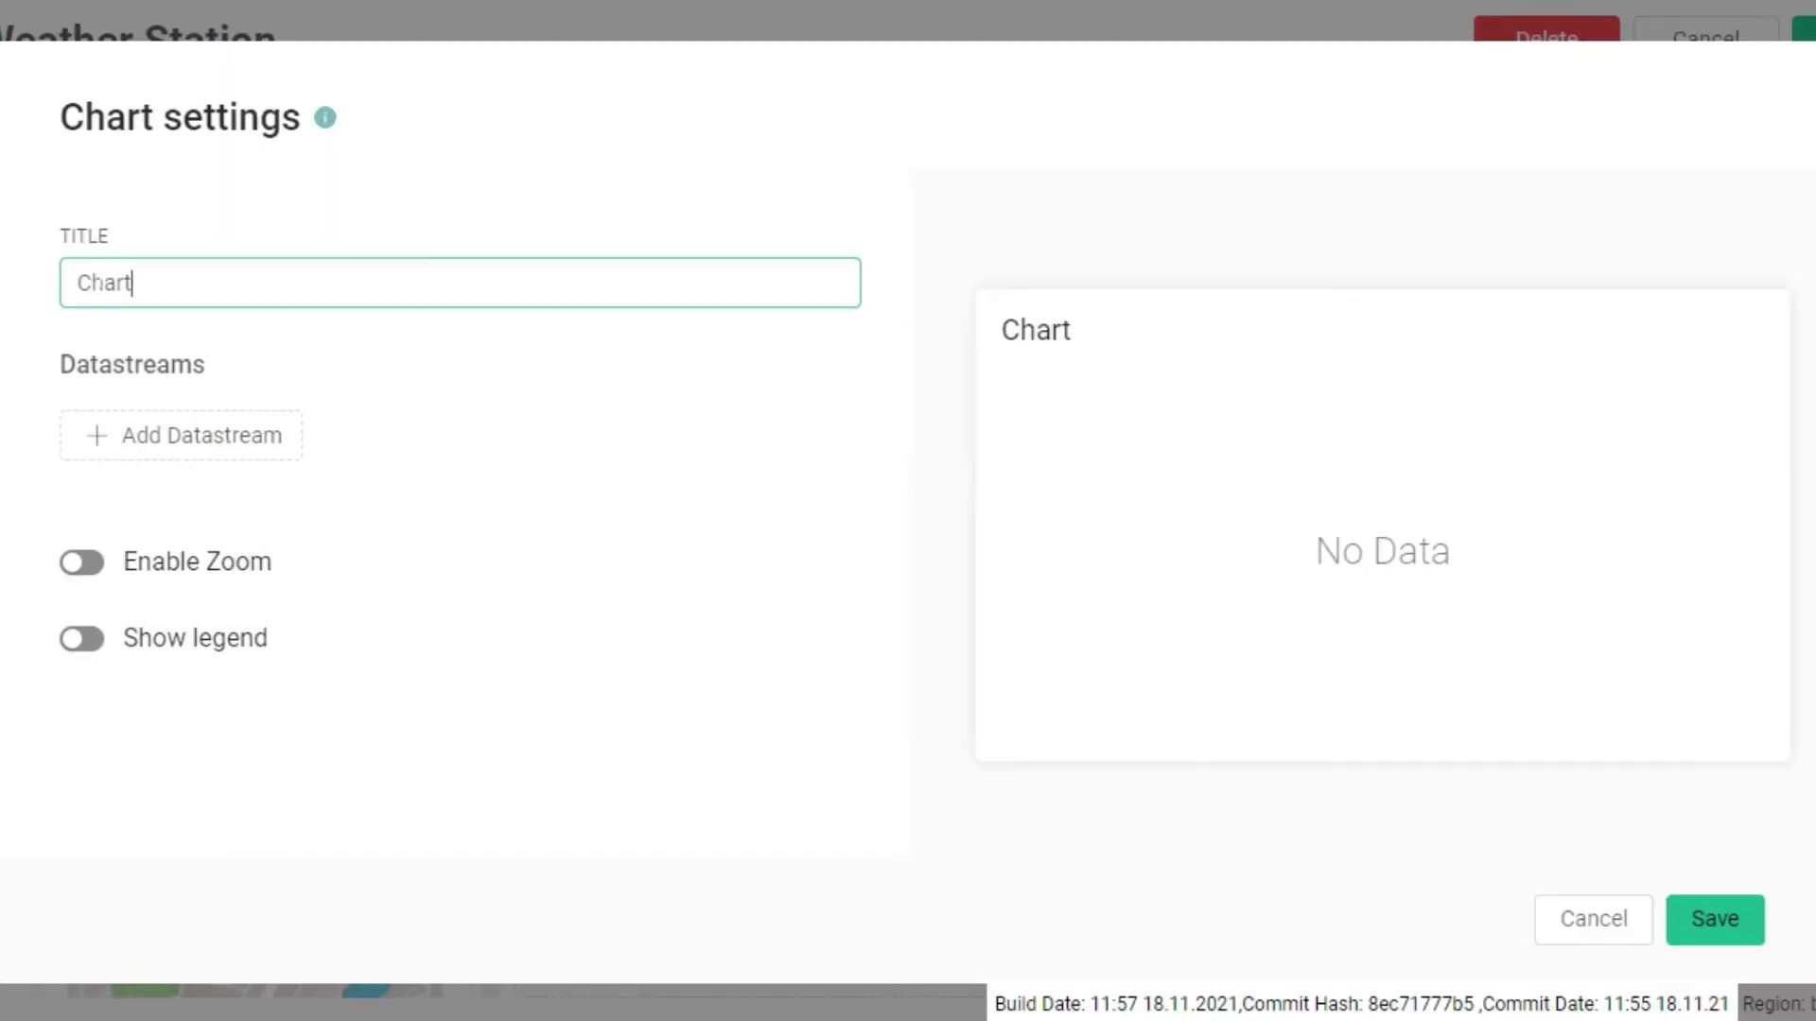
pyautogui.moveTo(257, 339); pyautogui.dragTo(197, 332)
pyautogui.press('BackSpace')
pyautogui.write('Temperature')
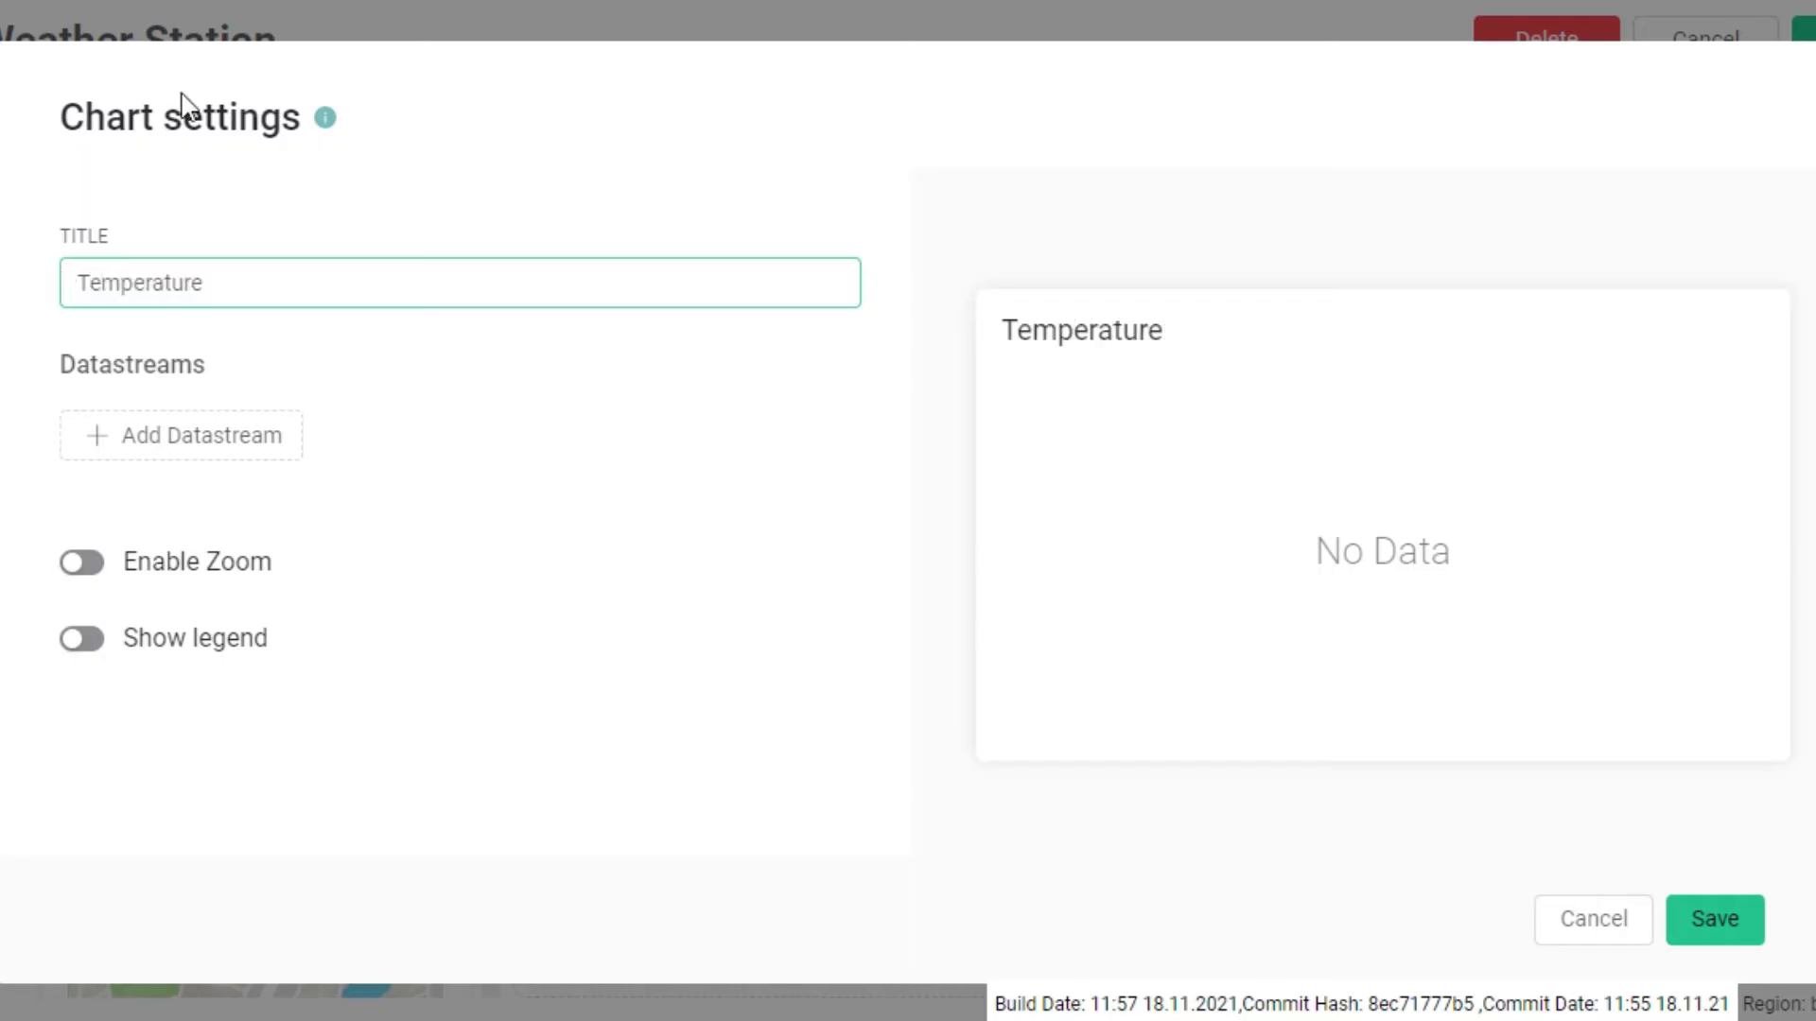
pyautogui.click(197, 437)
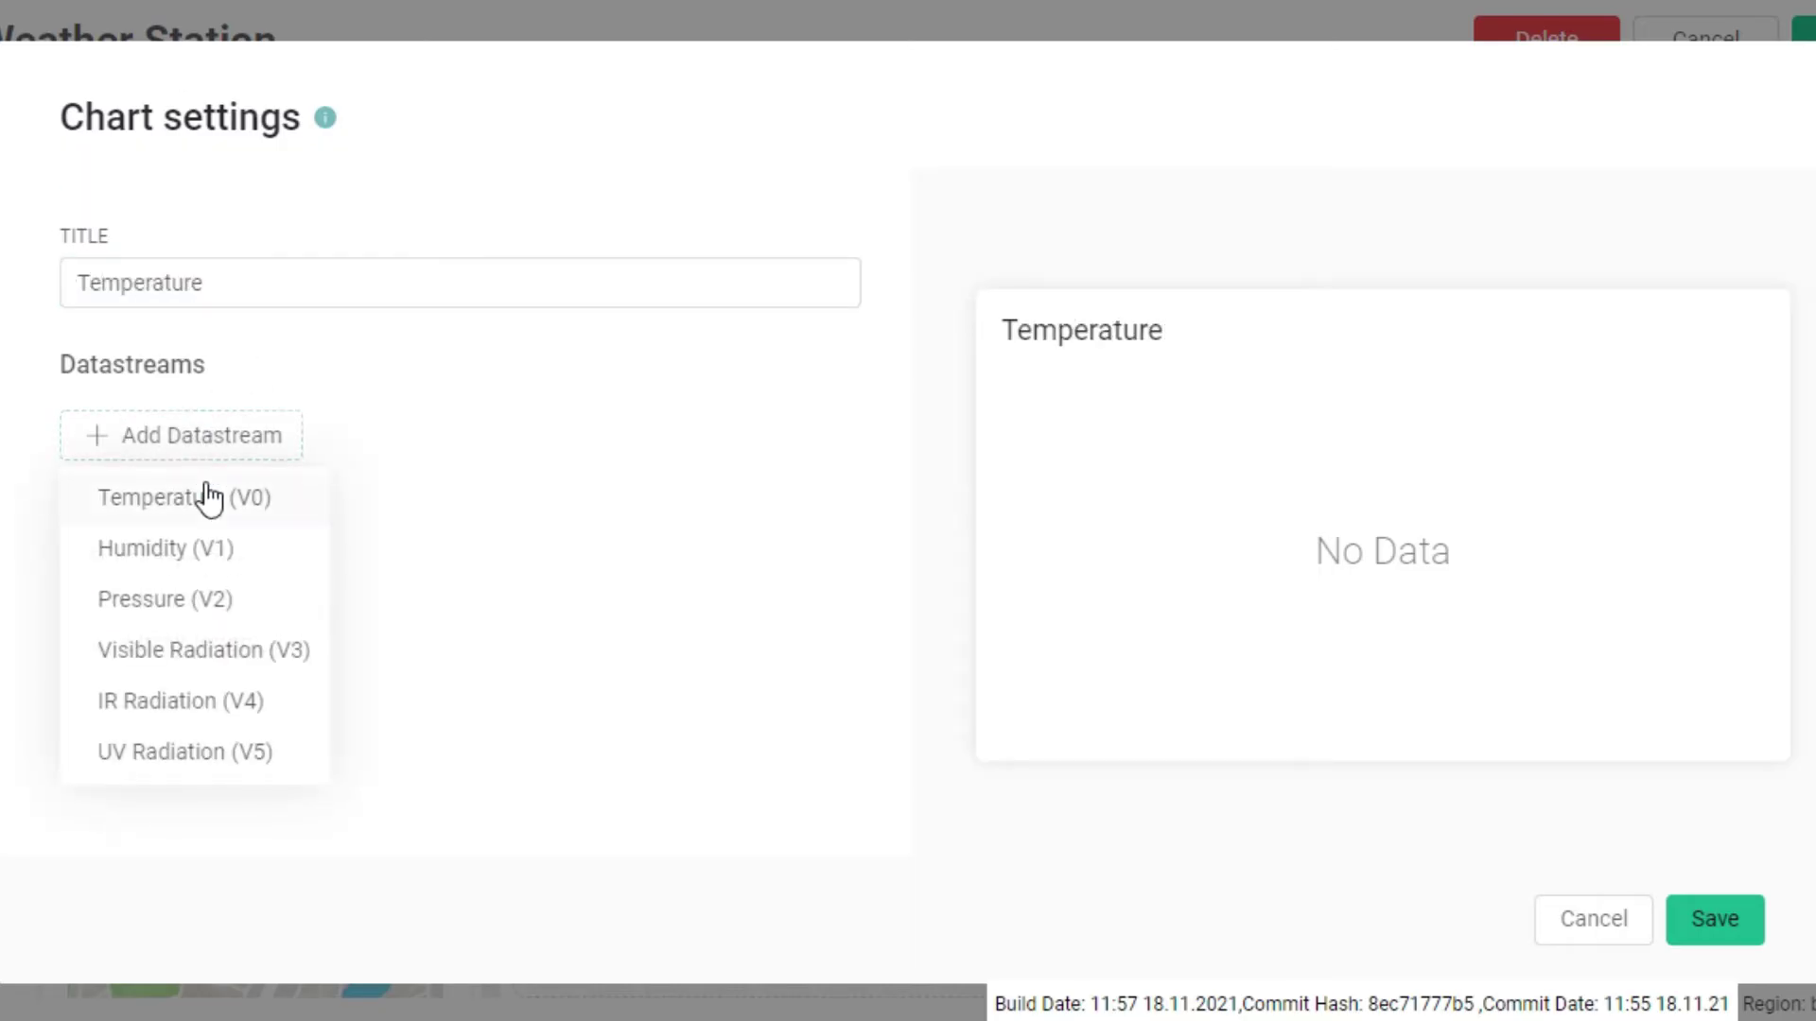
pyautogui.click(208, 498)
# Keep AVG of as the Temperature datastream's aggregation and set the chart color to yellow
pyautogui.scroll(-2, 488, 579)
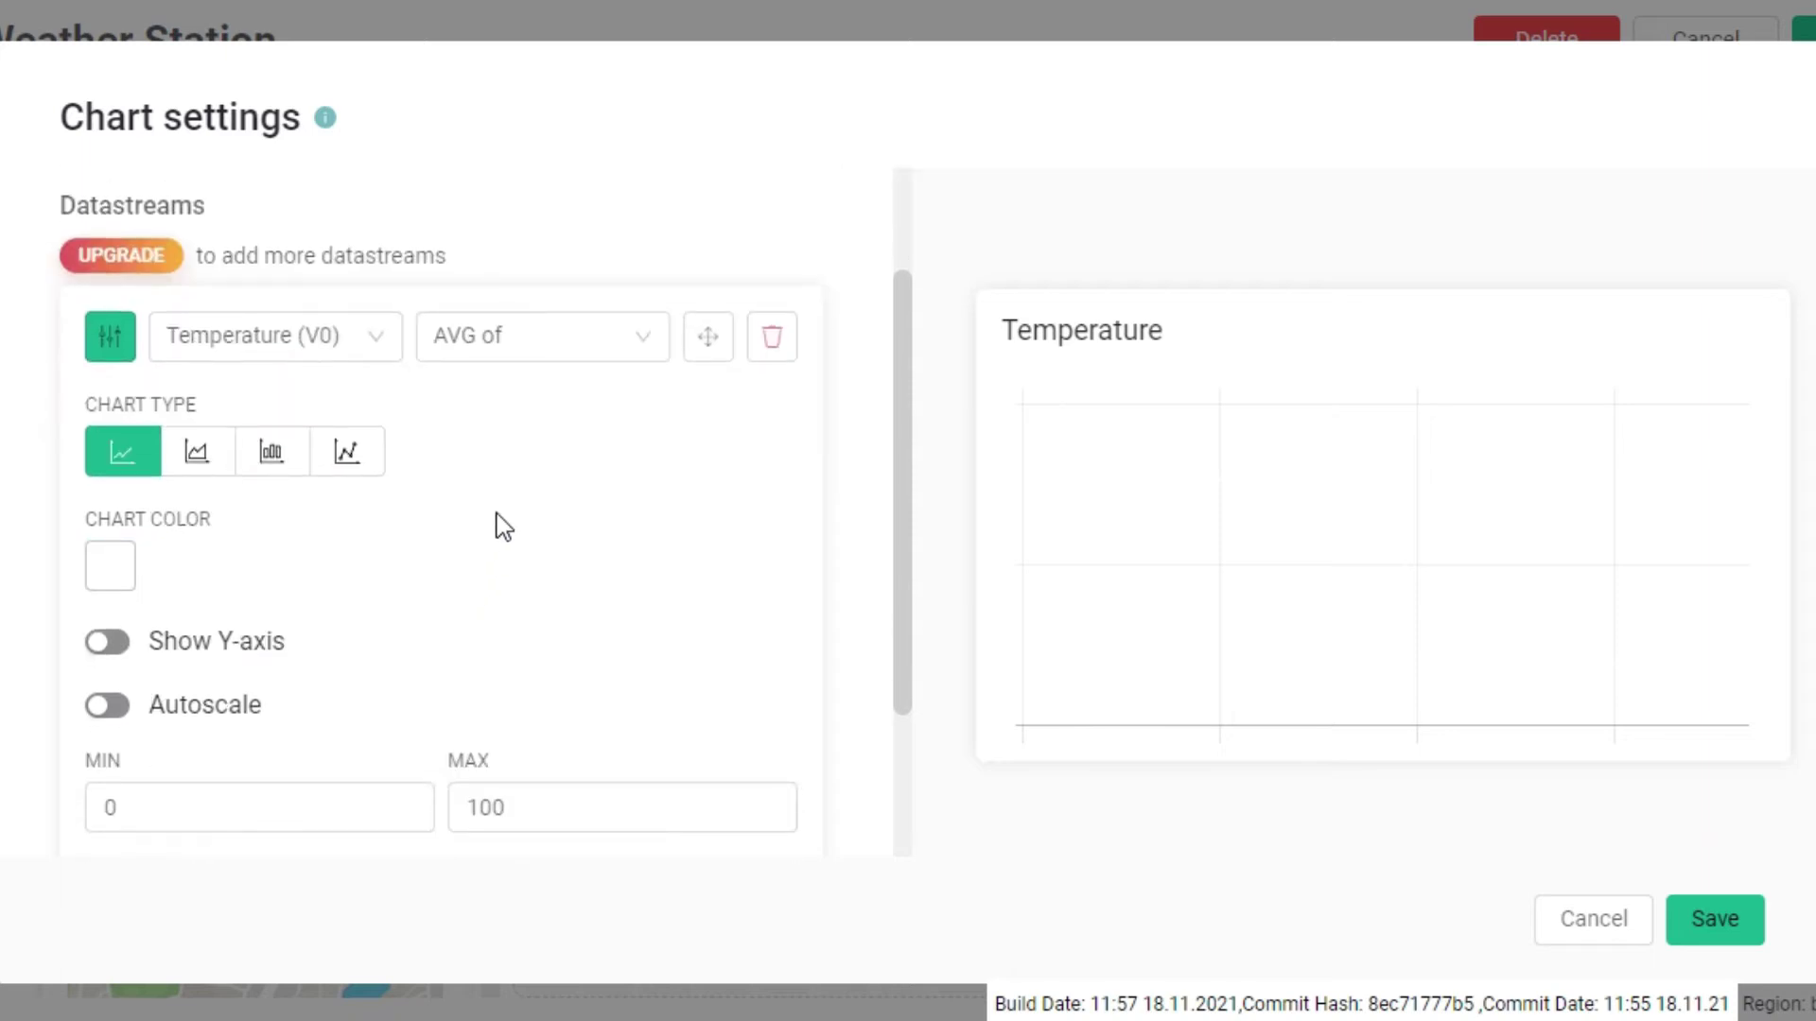
pyautogui.click(527, 348)
pyautogui.click(523, 396)
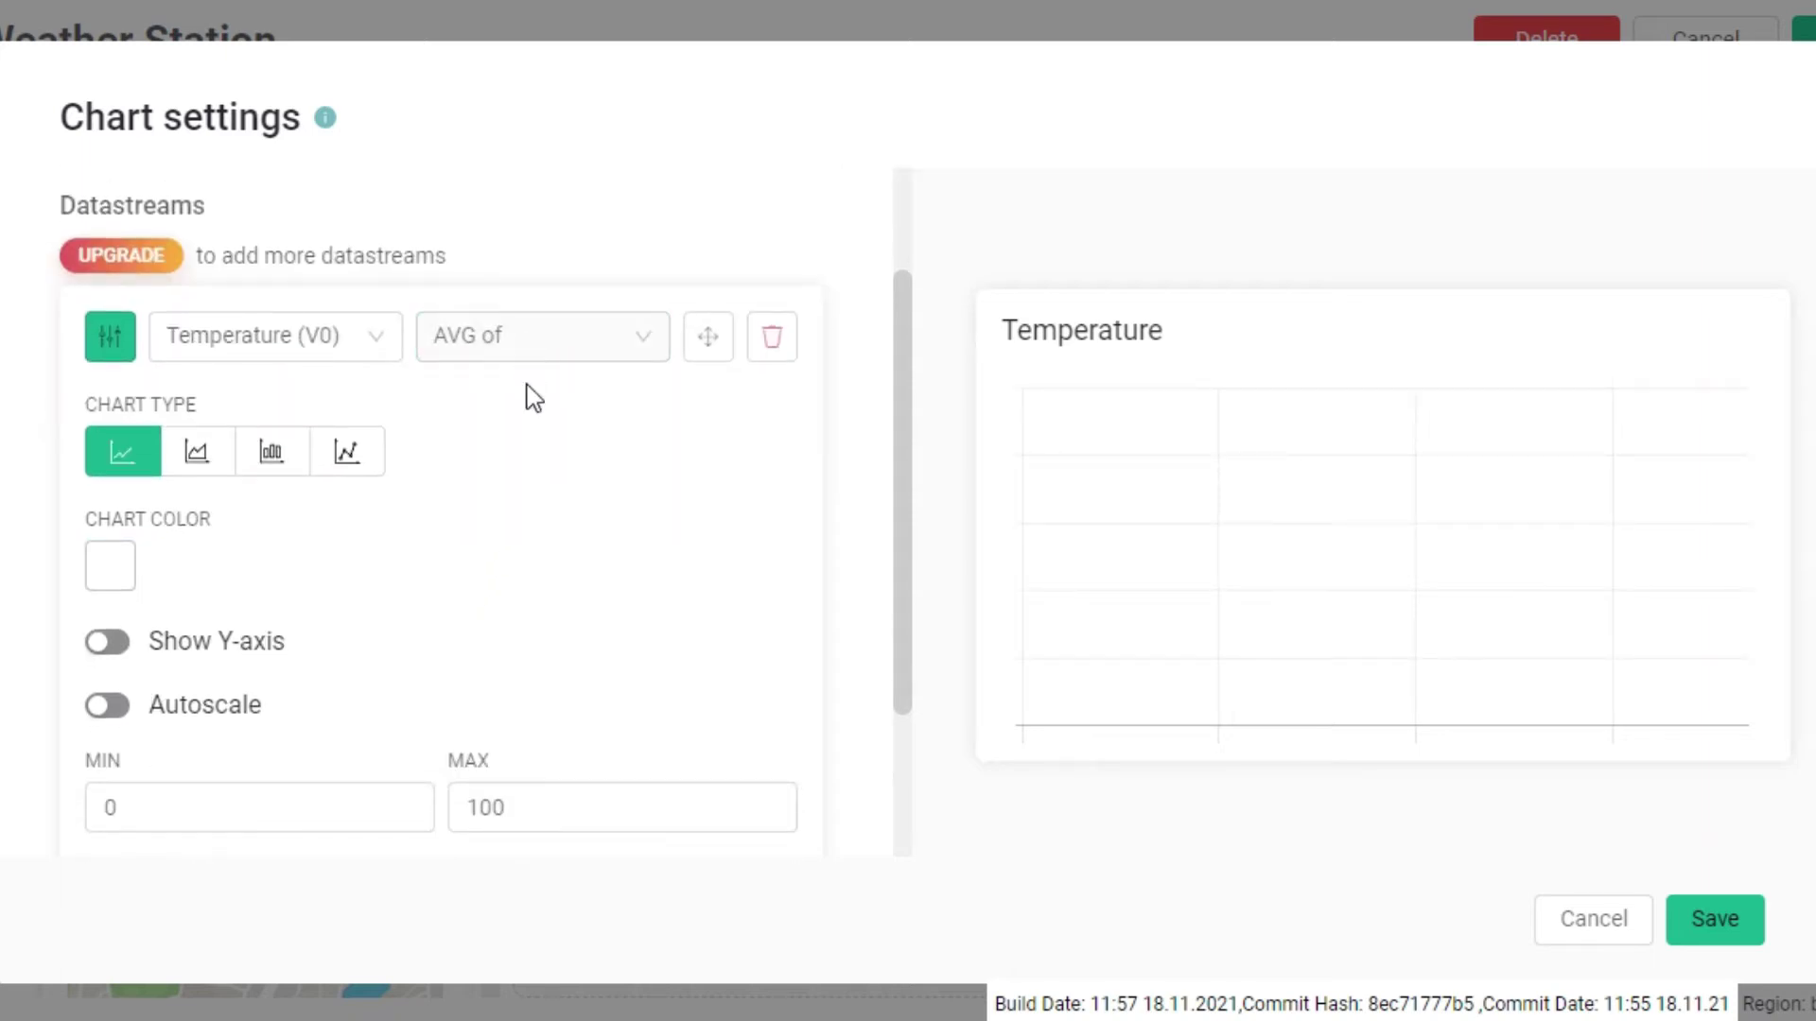
pyautogui.scroll(-2, 110, 437)
pyautogui.click(111, 424)
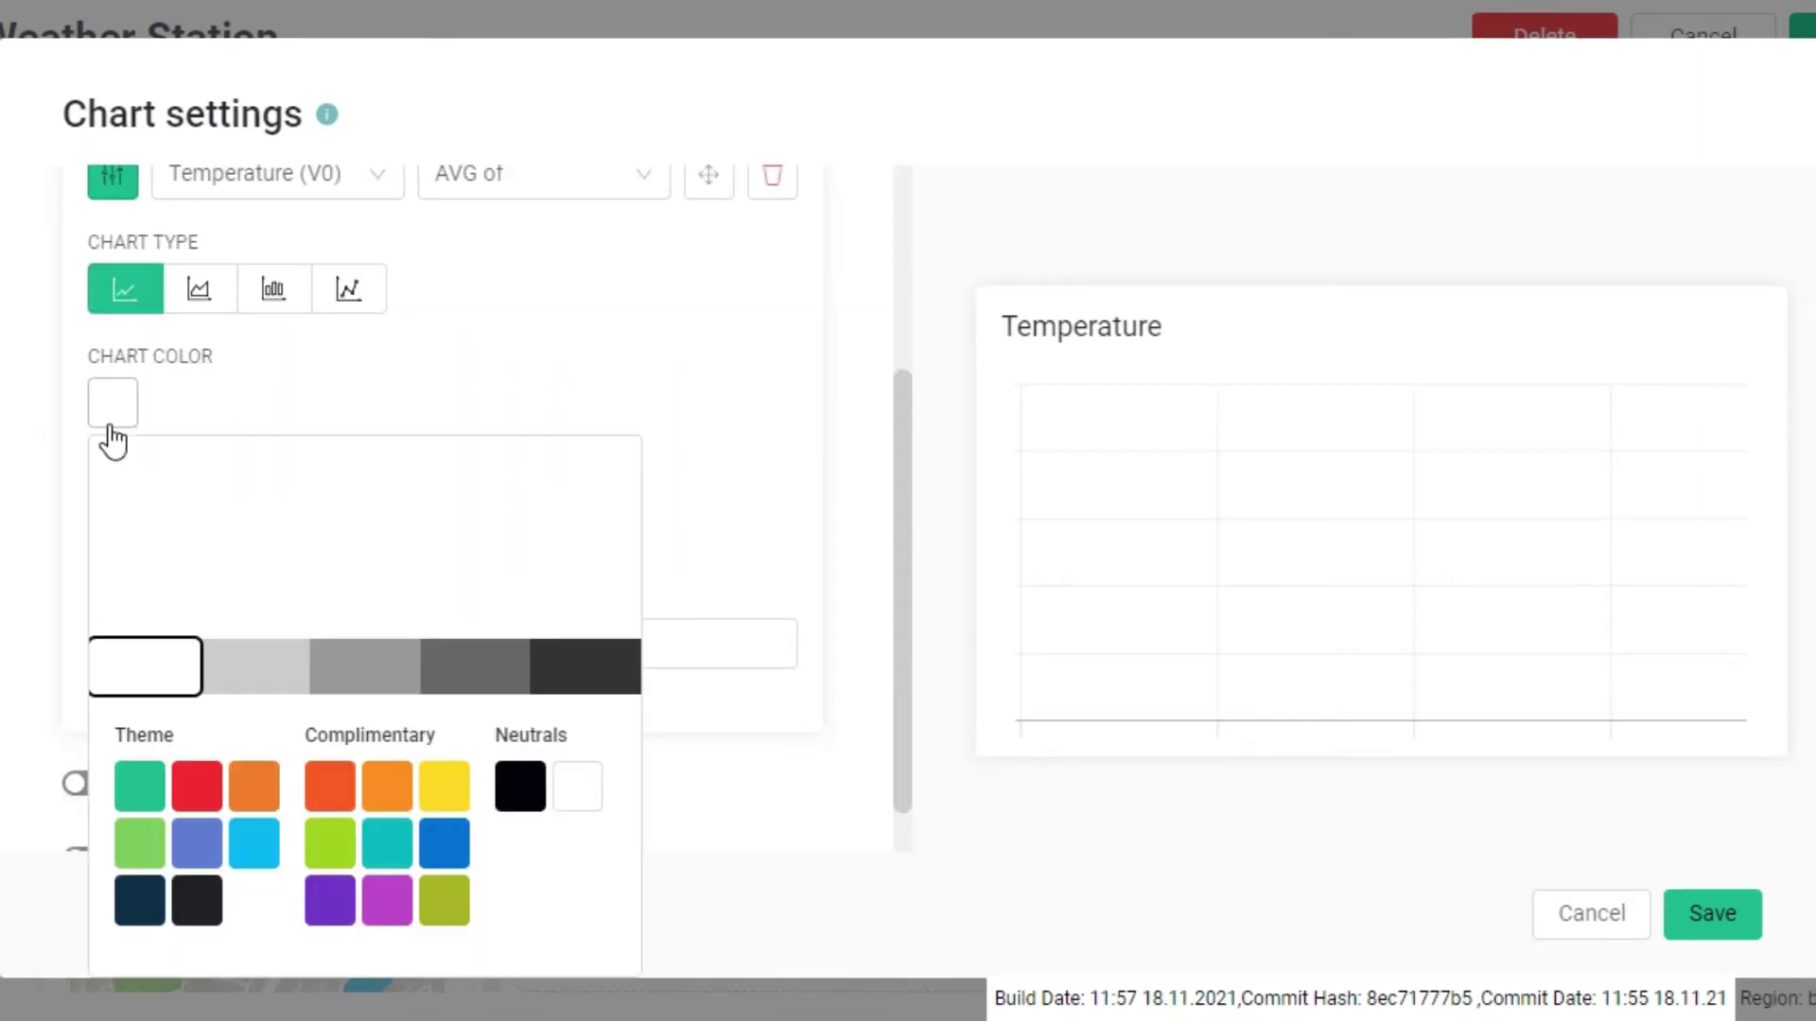
pyautogui.click(436, 794)
pyautogui.click(653, 382)
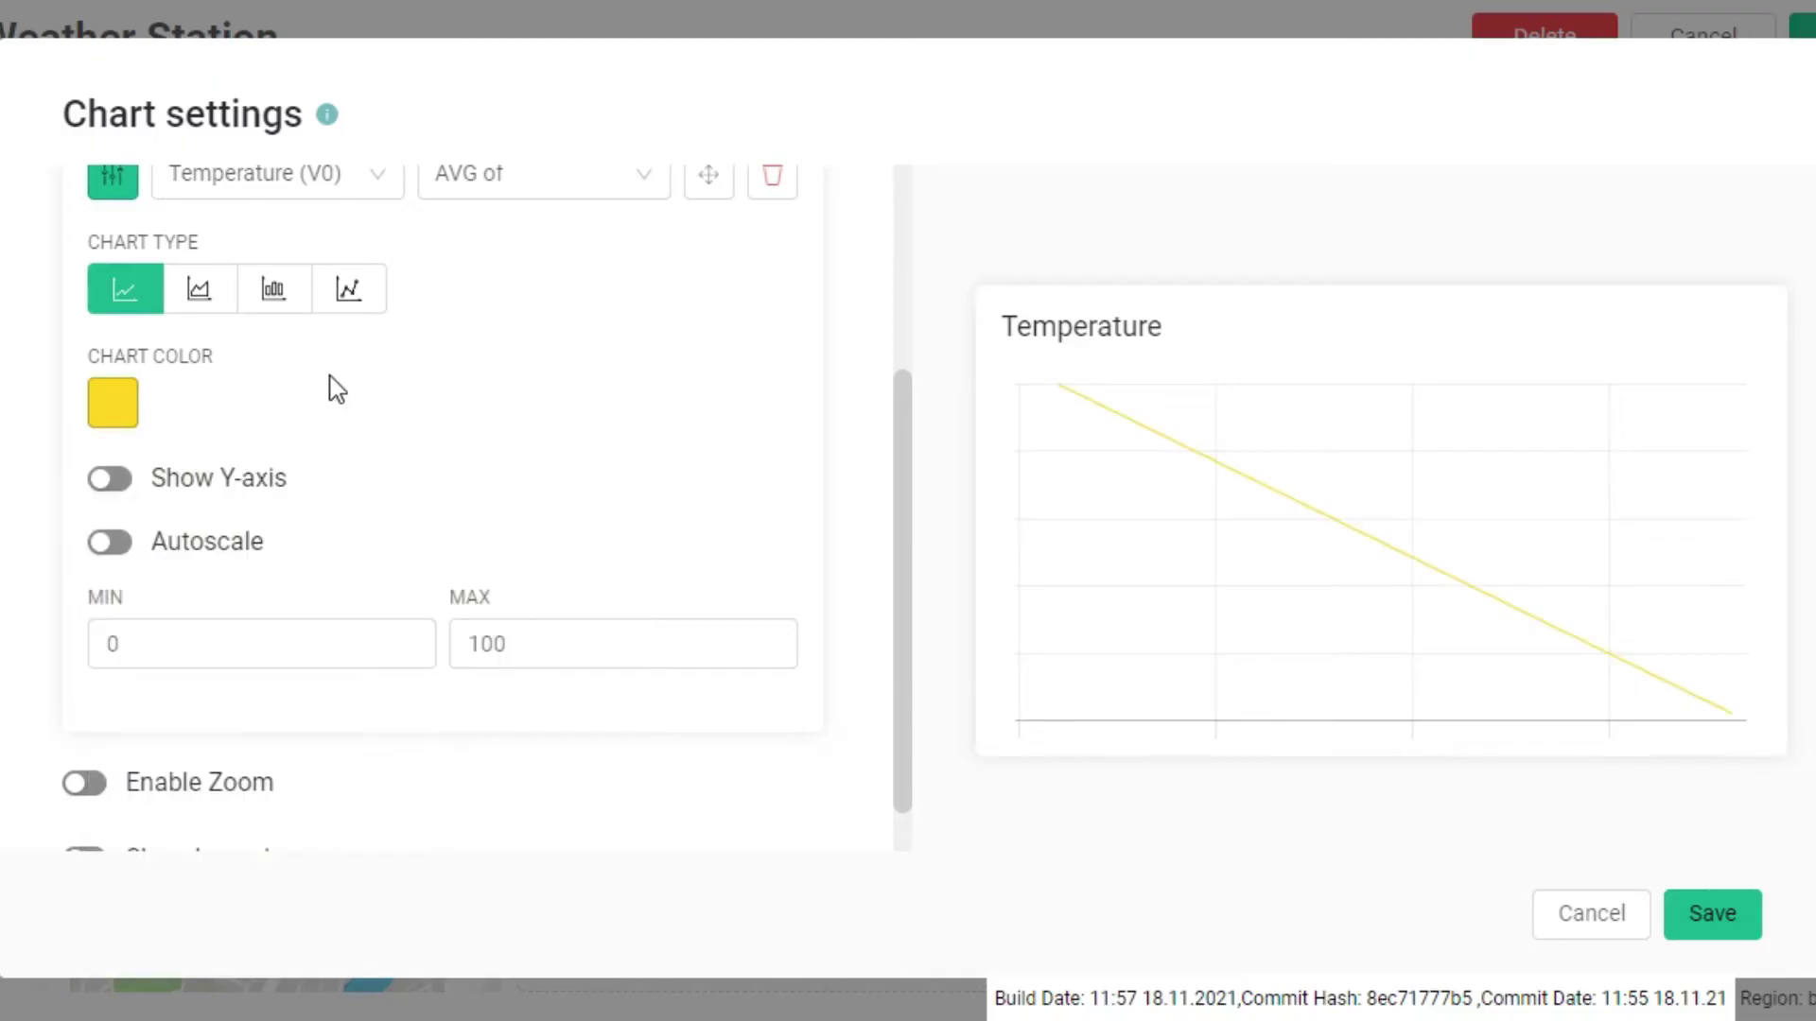
# Try the different chart types for the Temperature chart and settle on the area type
pyautogui.click(199, 295)
pyautogui.click(270, 301)
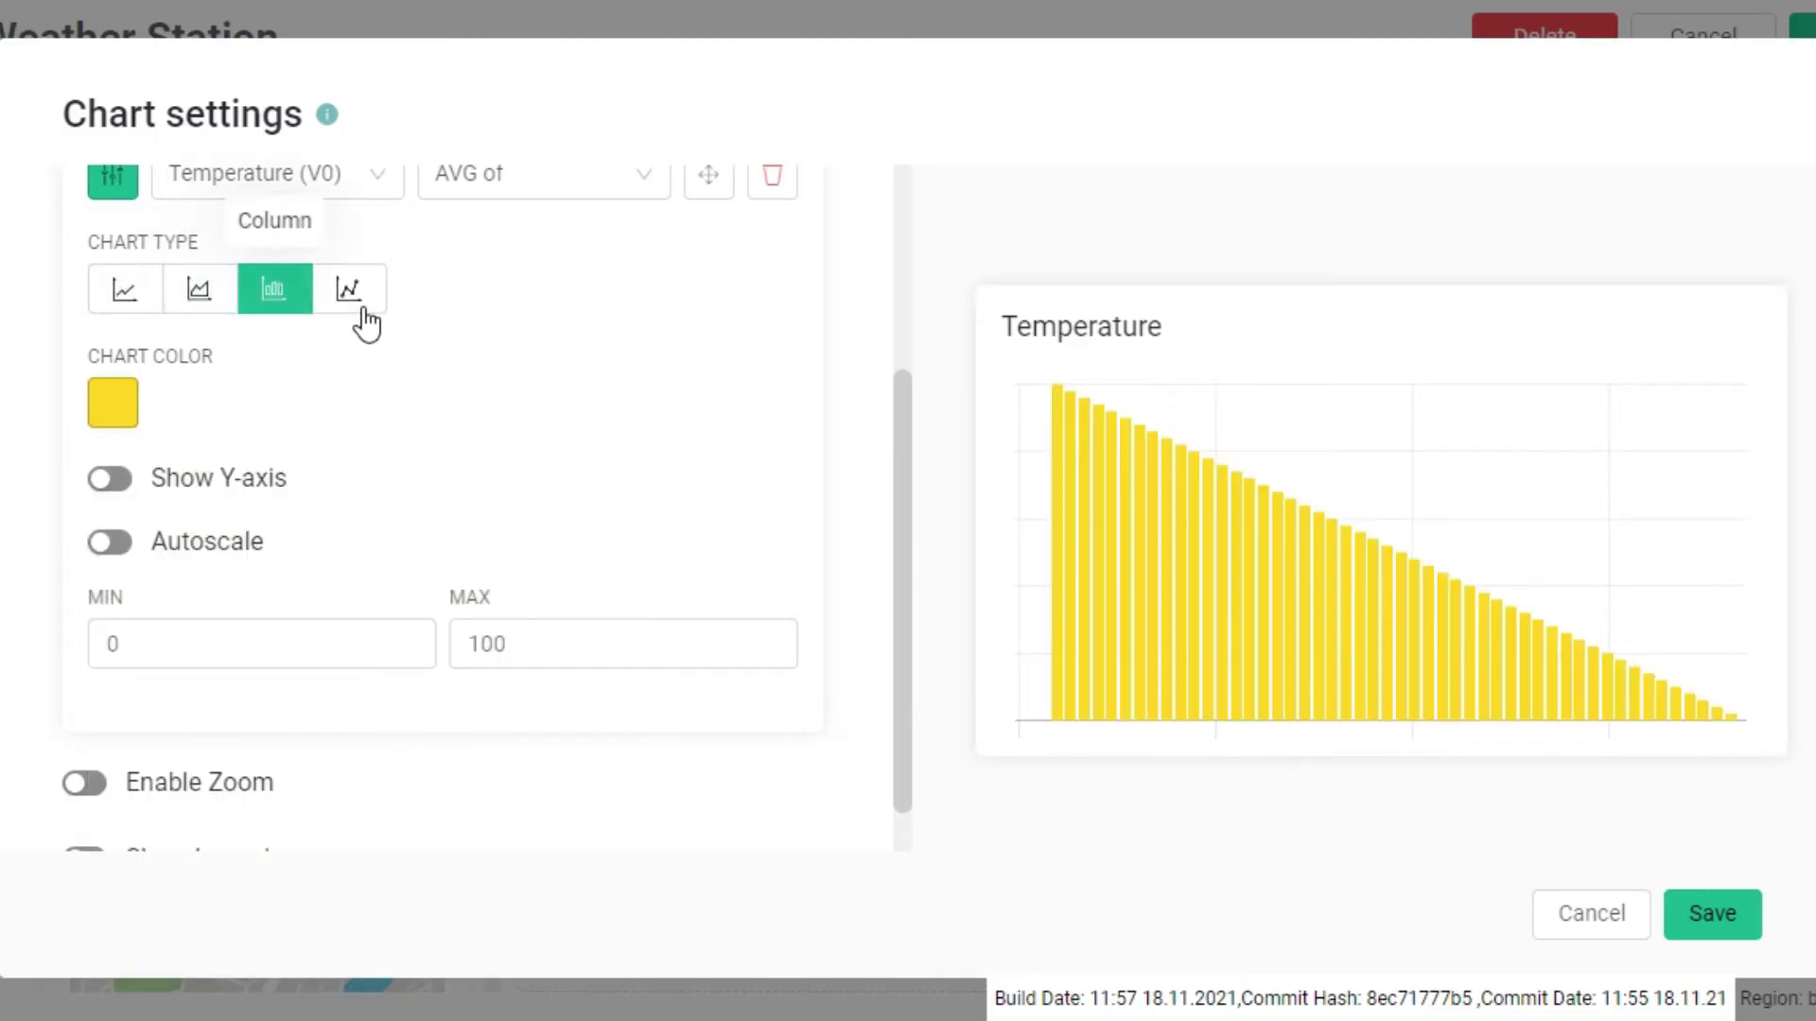
pyautogui.click(363, 312)
pyautogui.click(134, 300)
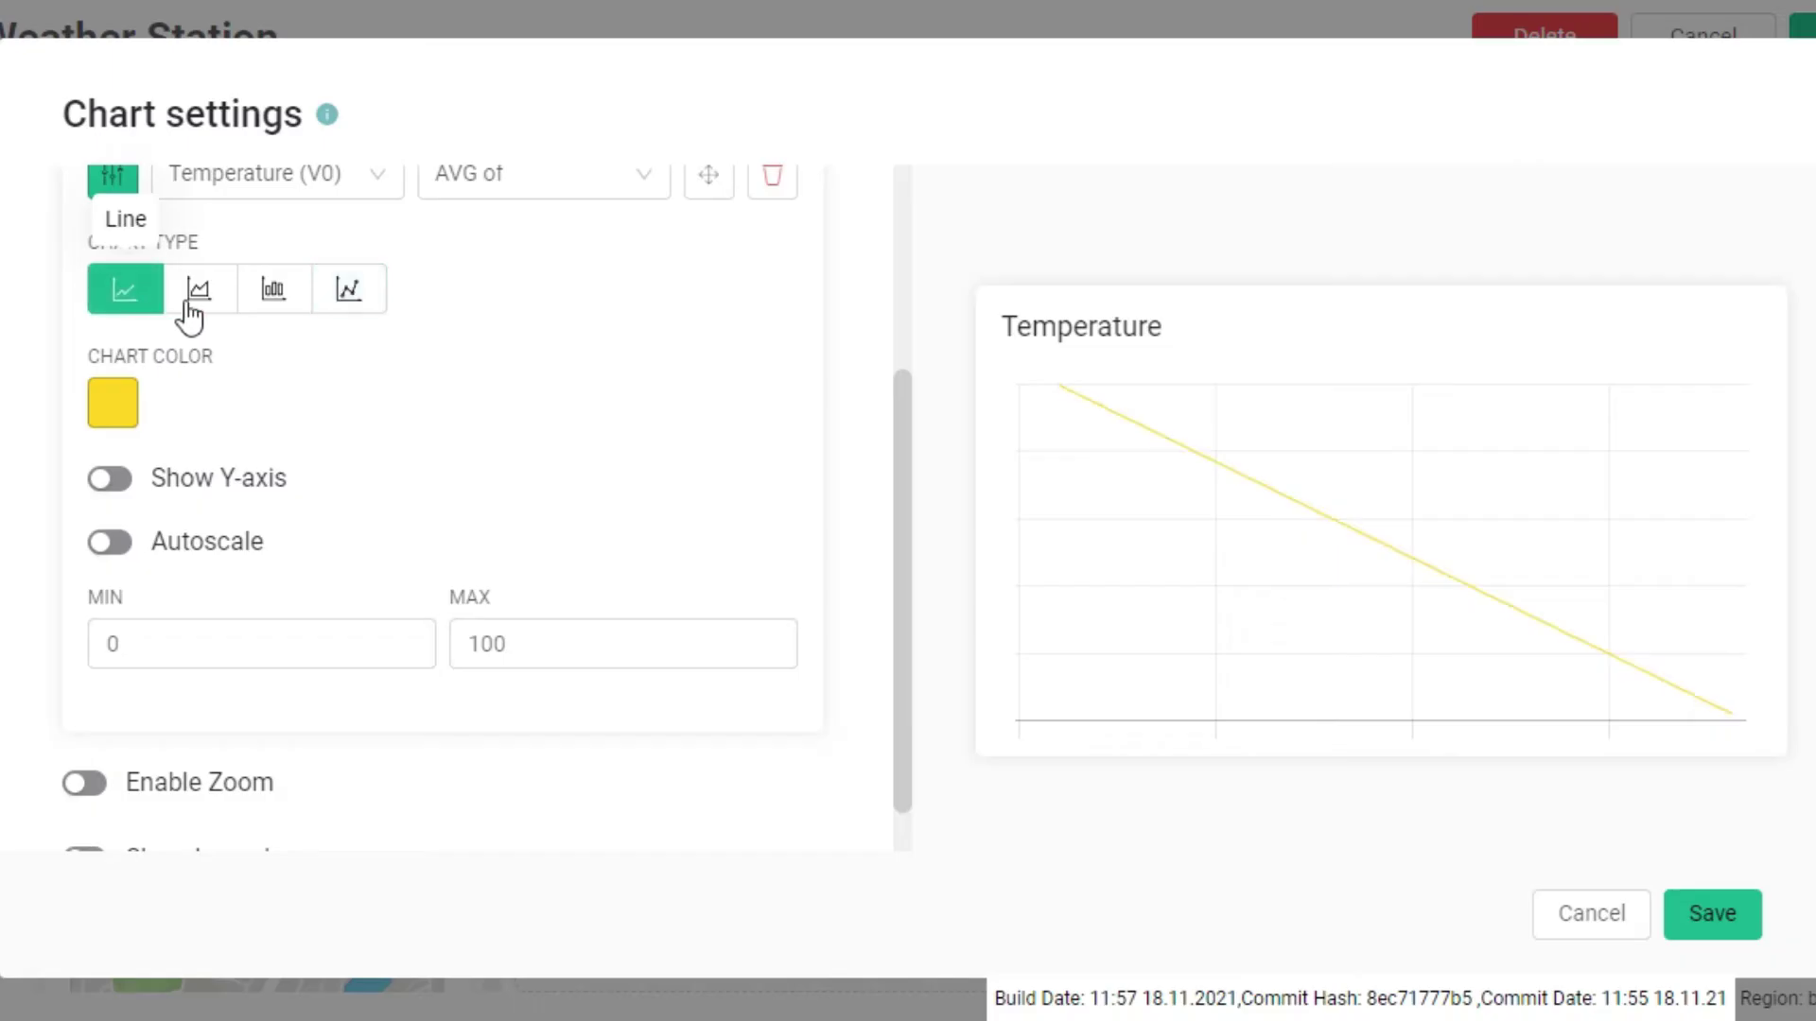
pyautogui.click(196, 295)
# Show the Y-axis on the Temperature chart and enable Autoscale
pyautogui.scroll(-1, 492, 416)
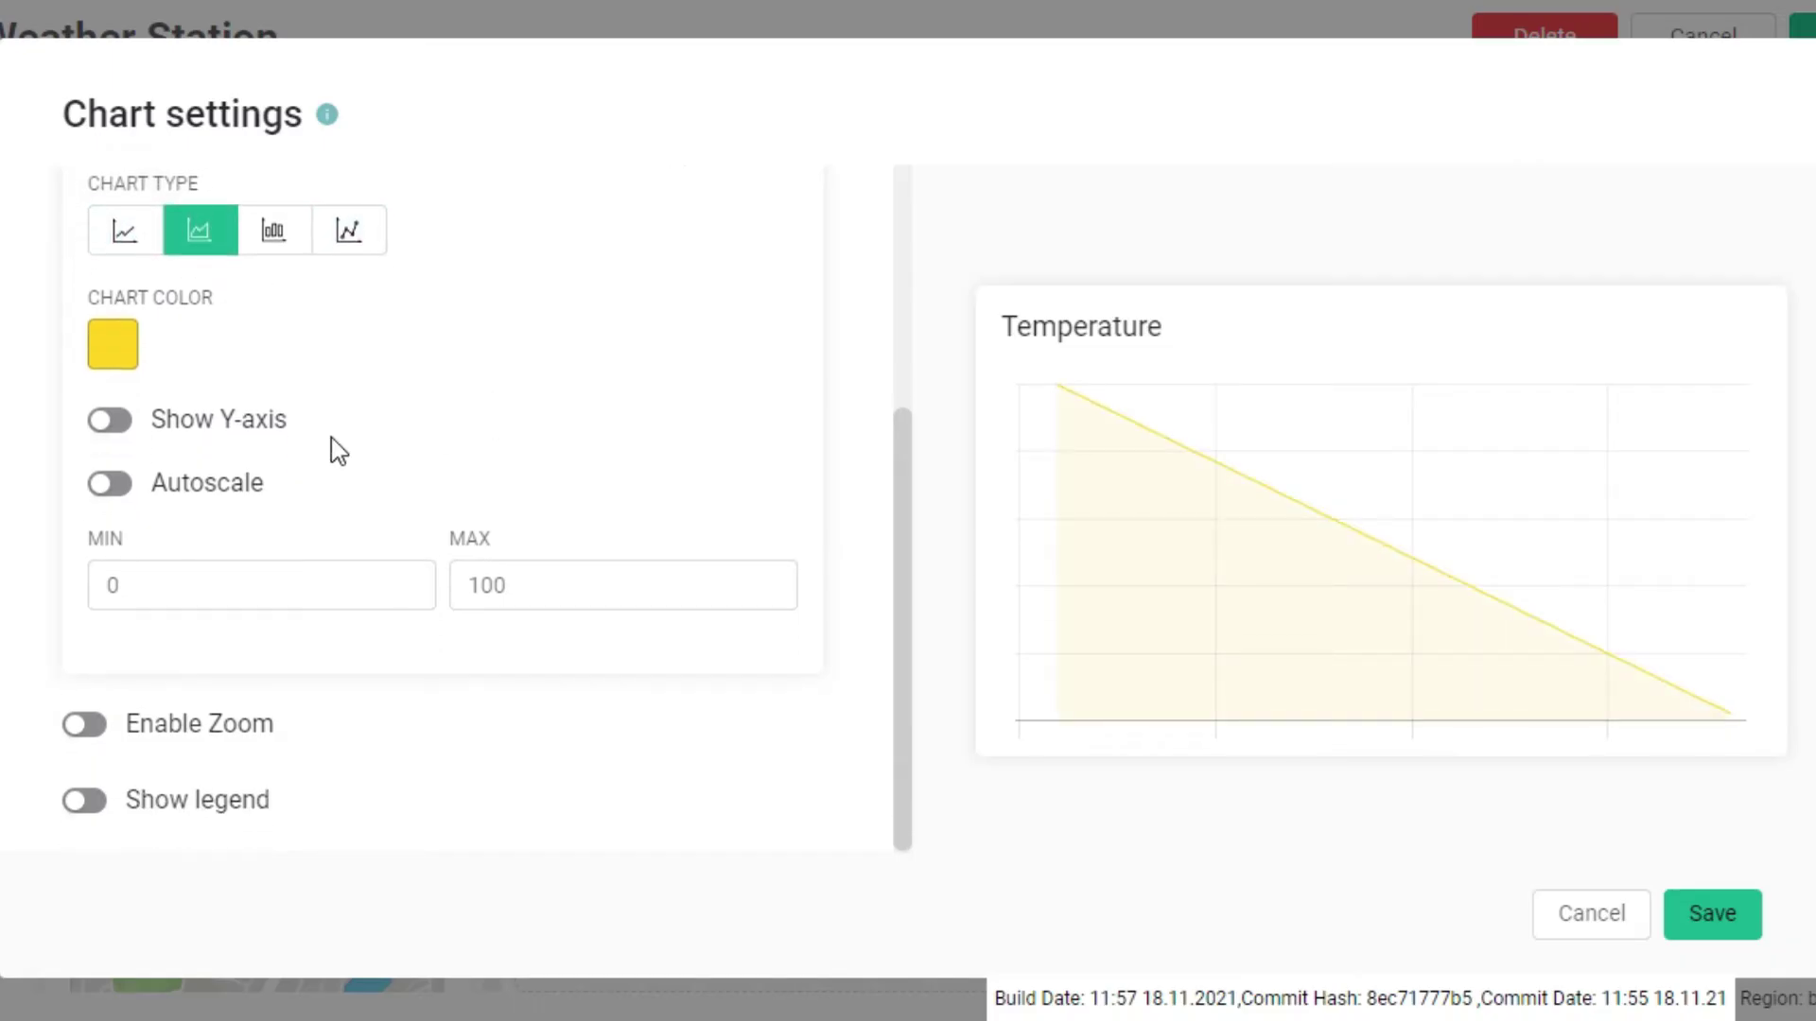
pyautogui.click(111, 423)
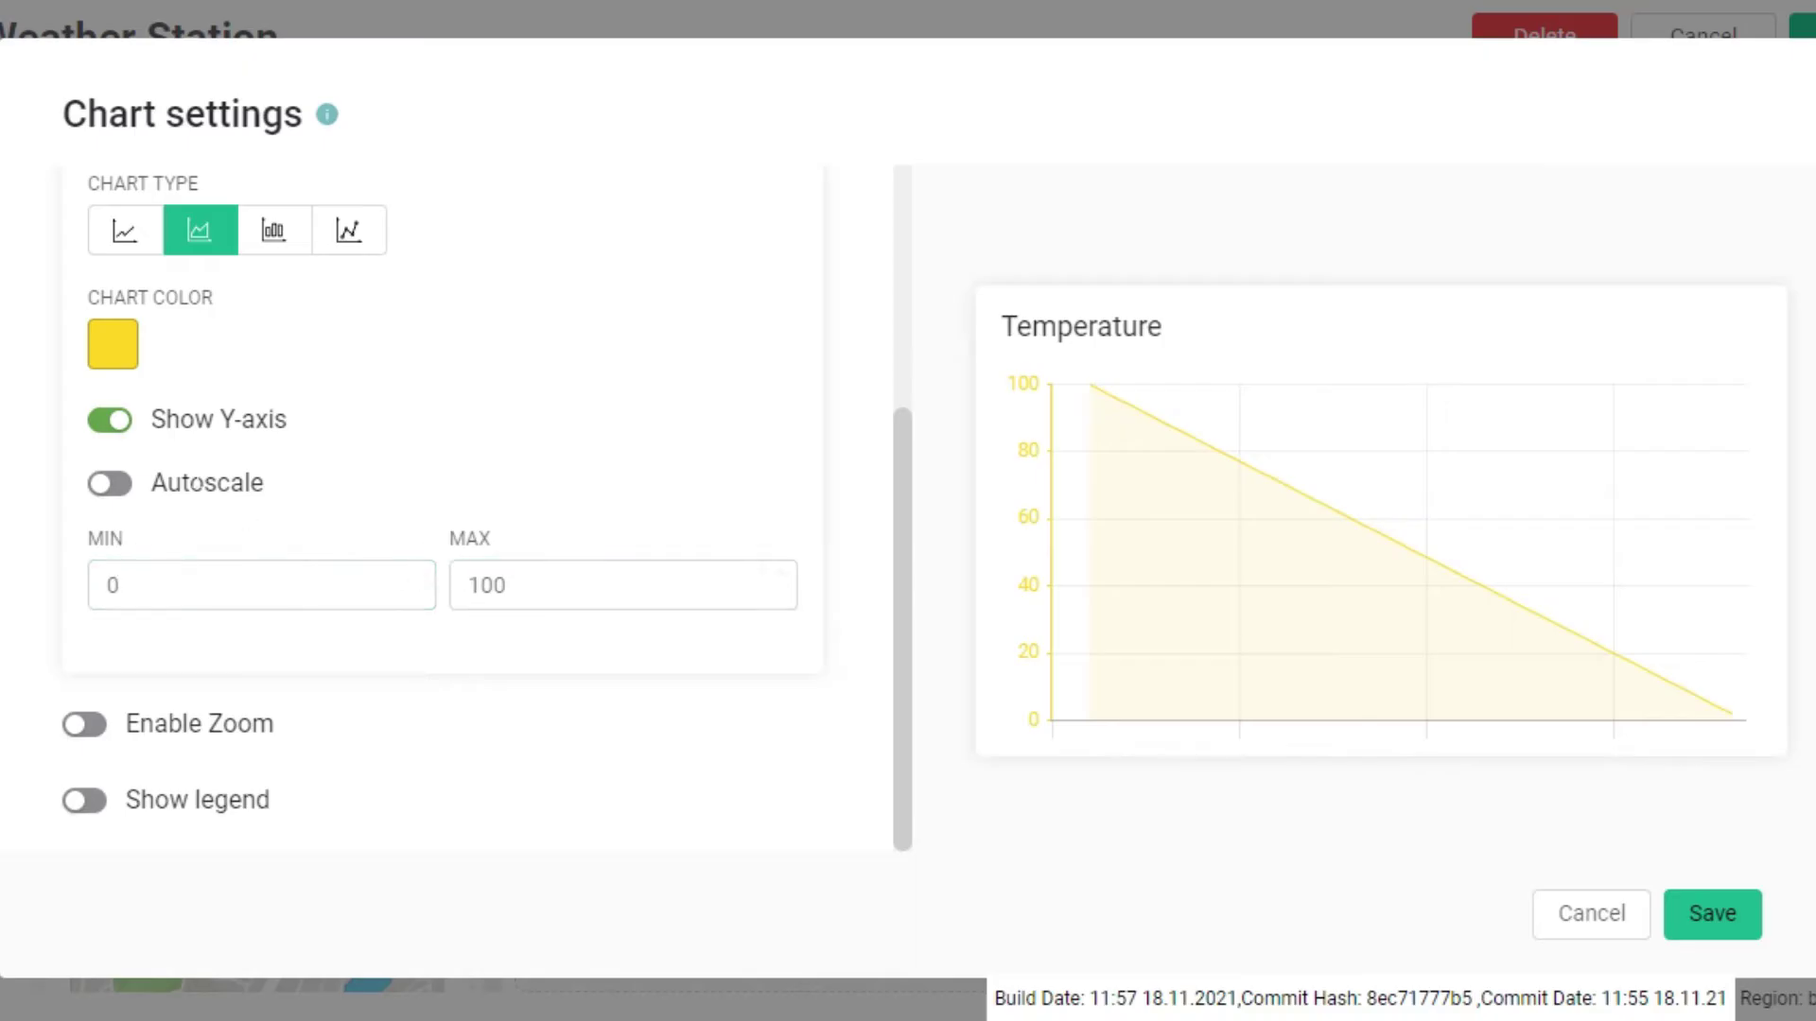
pyautogui.click(111, 485)
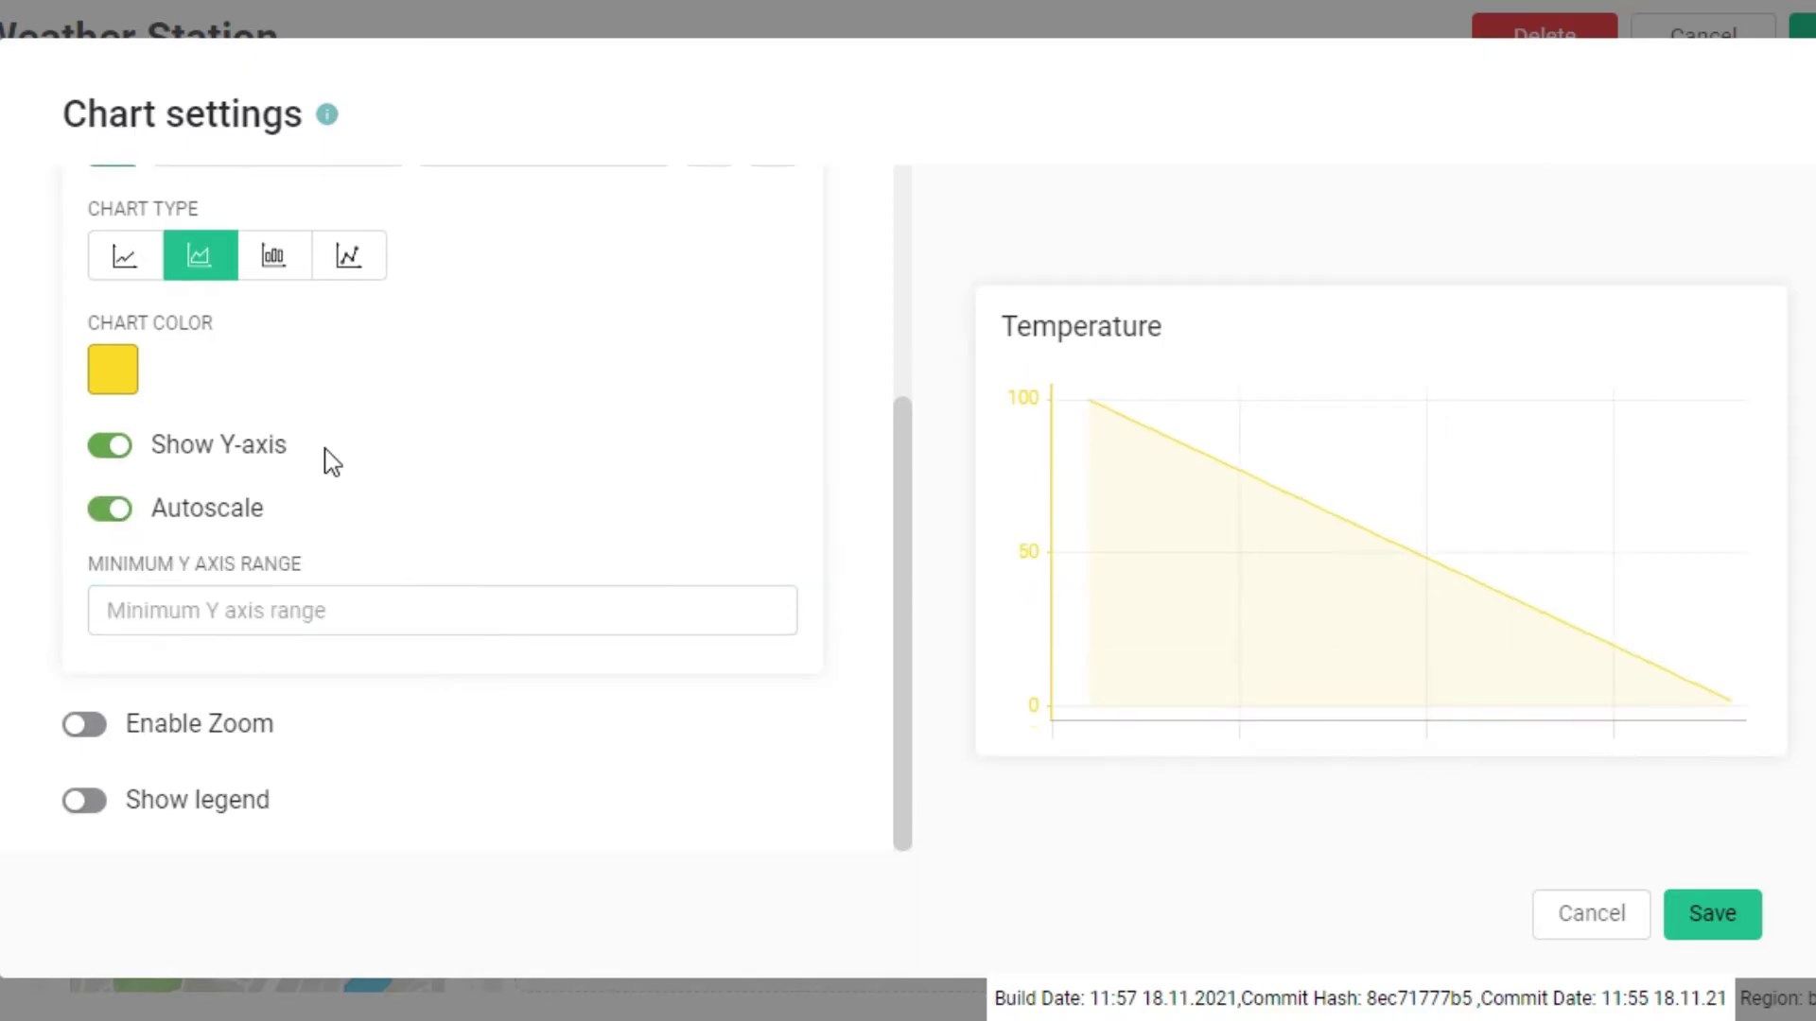
# Try the Temperature chart's legend and zoom options and save the chart settings
pyautogui.click(79, 804)
pyautogui.click(78, 804)
pyautogui.click(84, 726)
pyautogui.click(114, 735)
pyautogui.click(1723, 922)
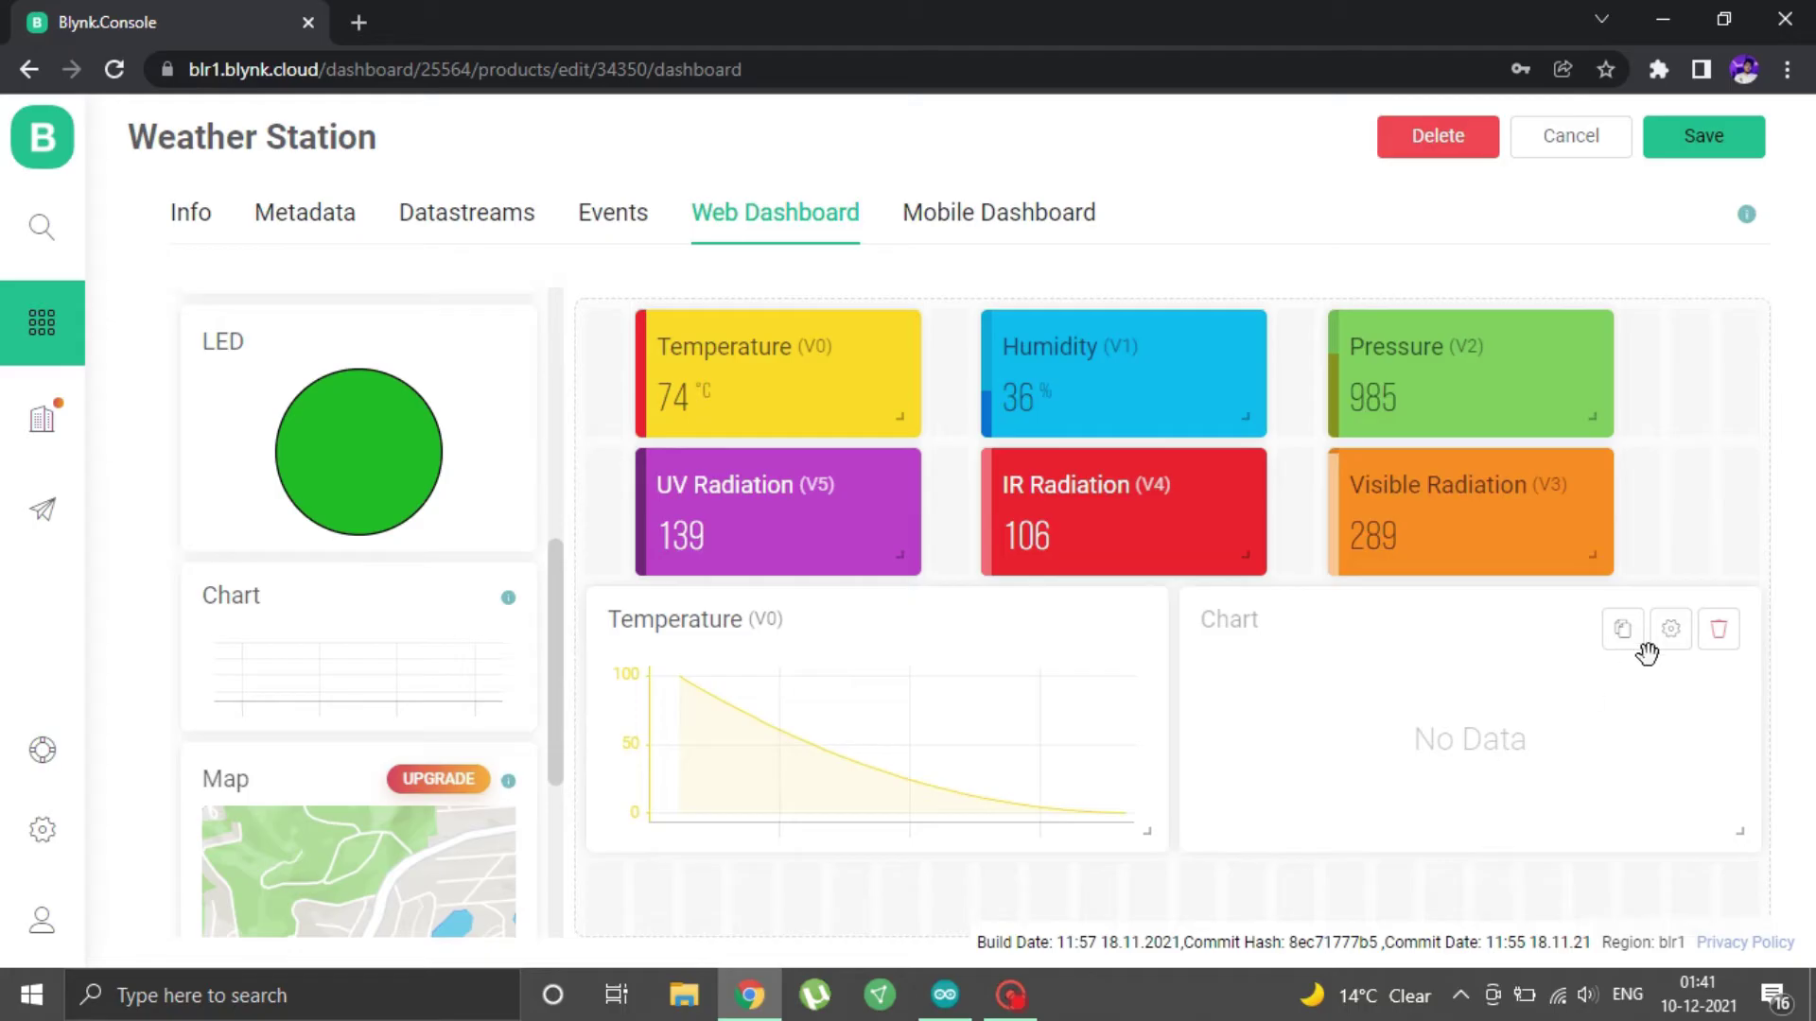
# Title the second chart Humidity
pyautogui.click(1671, 629)
pyautogui.doubleClick(225, 338)
pyautogui.write('Humidity')
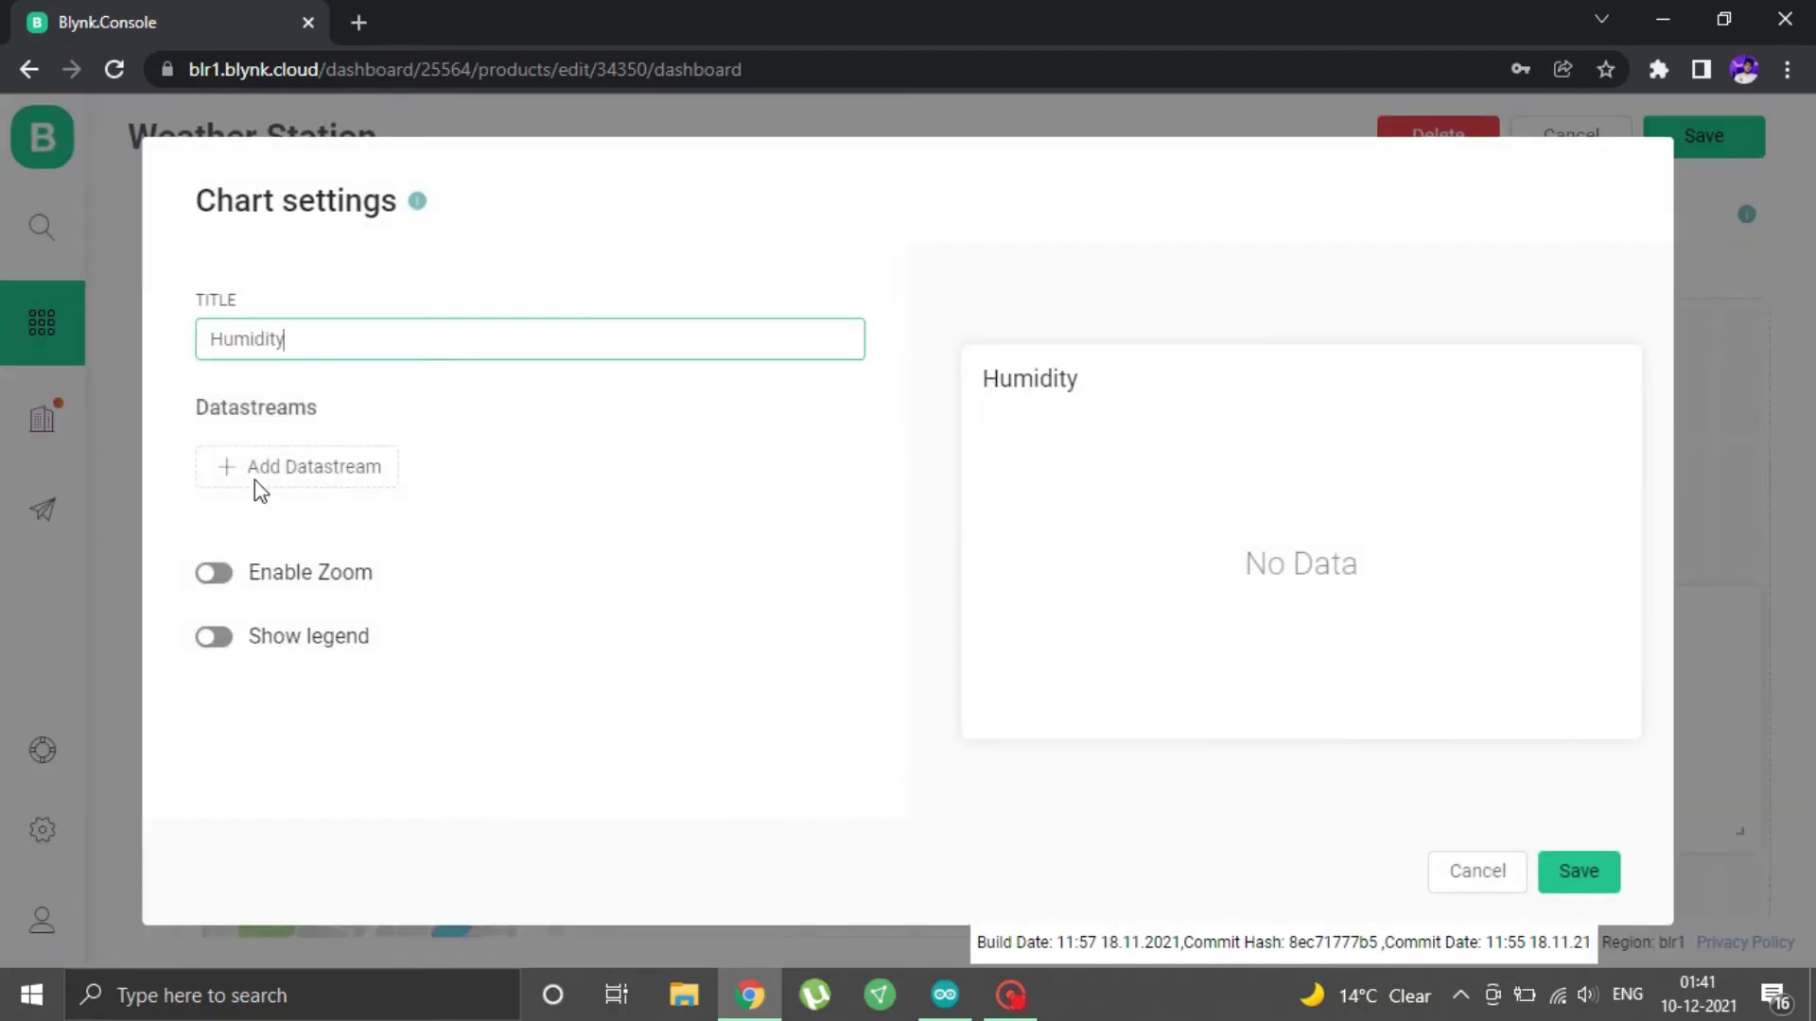
# Assign the Humidity (V1) datastream to the Humidity chart
pyautogui.click(257, 482)
pyautogui.click(272, 561)
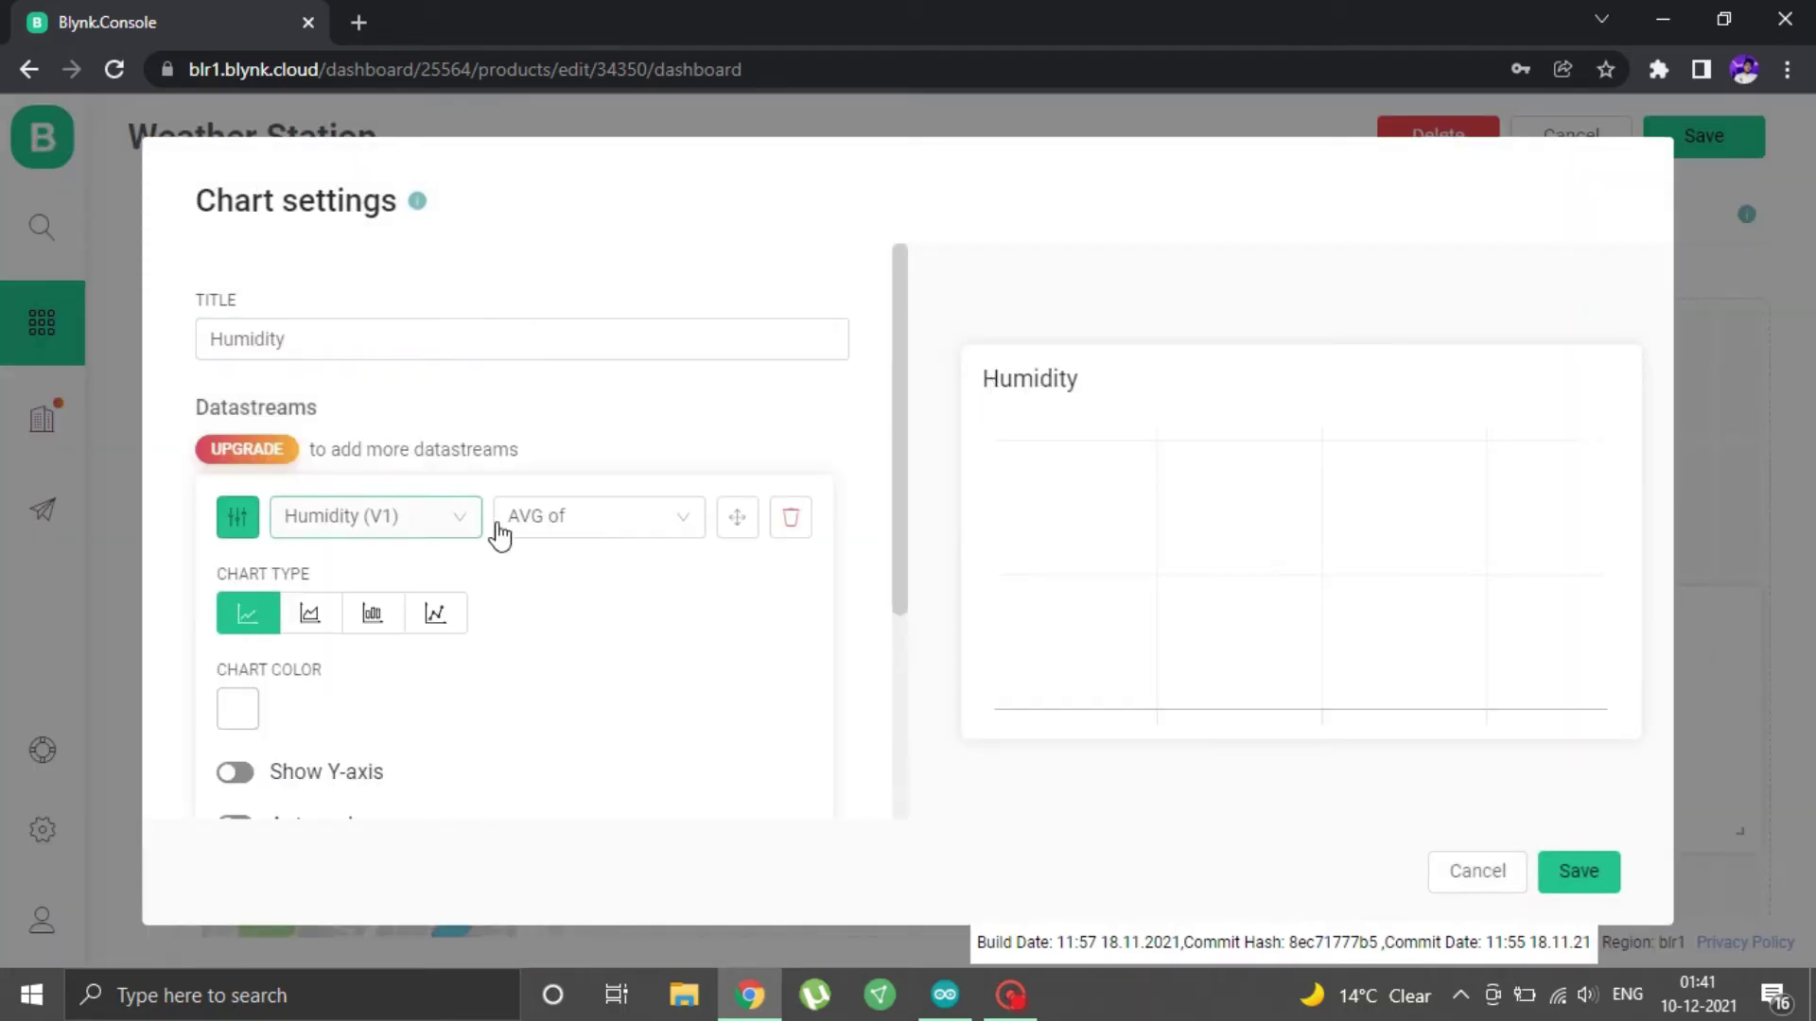
pyautogui.click(440, 519)
pyautogui.click(431, 572)
# Make the Humidity chart a blue area chart with the Y-axis shown and Autoscale enabled, and save its settings
pyautogui.scroll(-2, 296, 470)
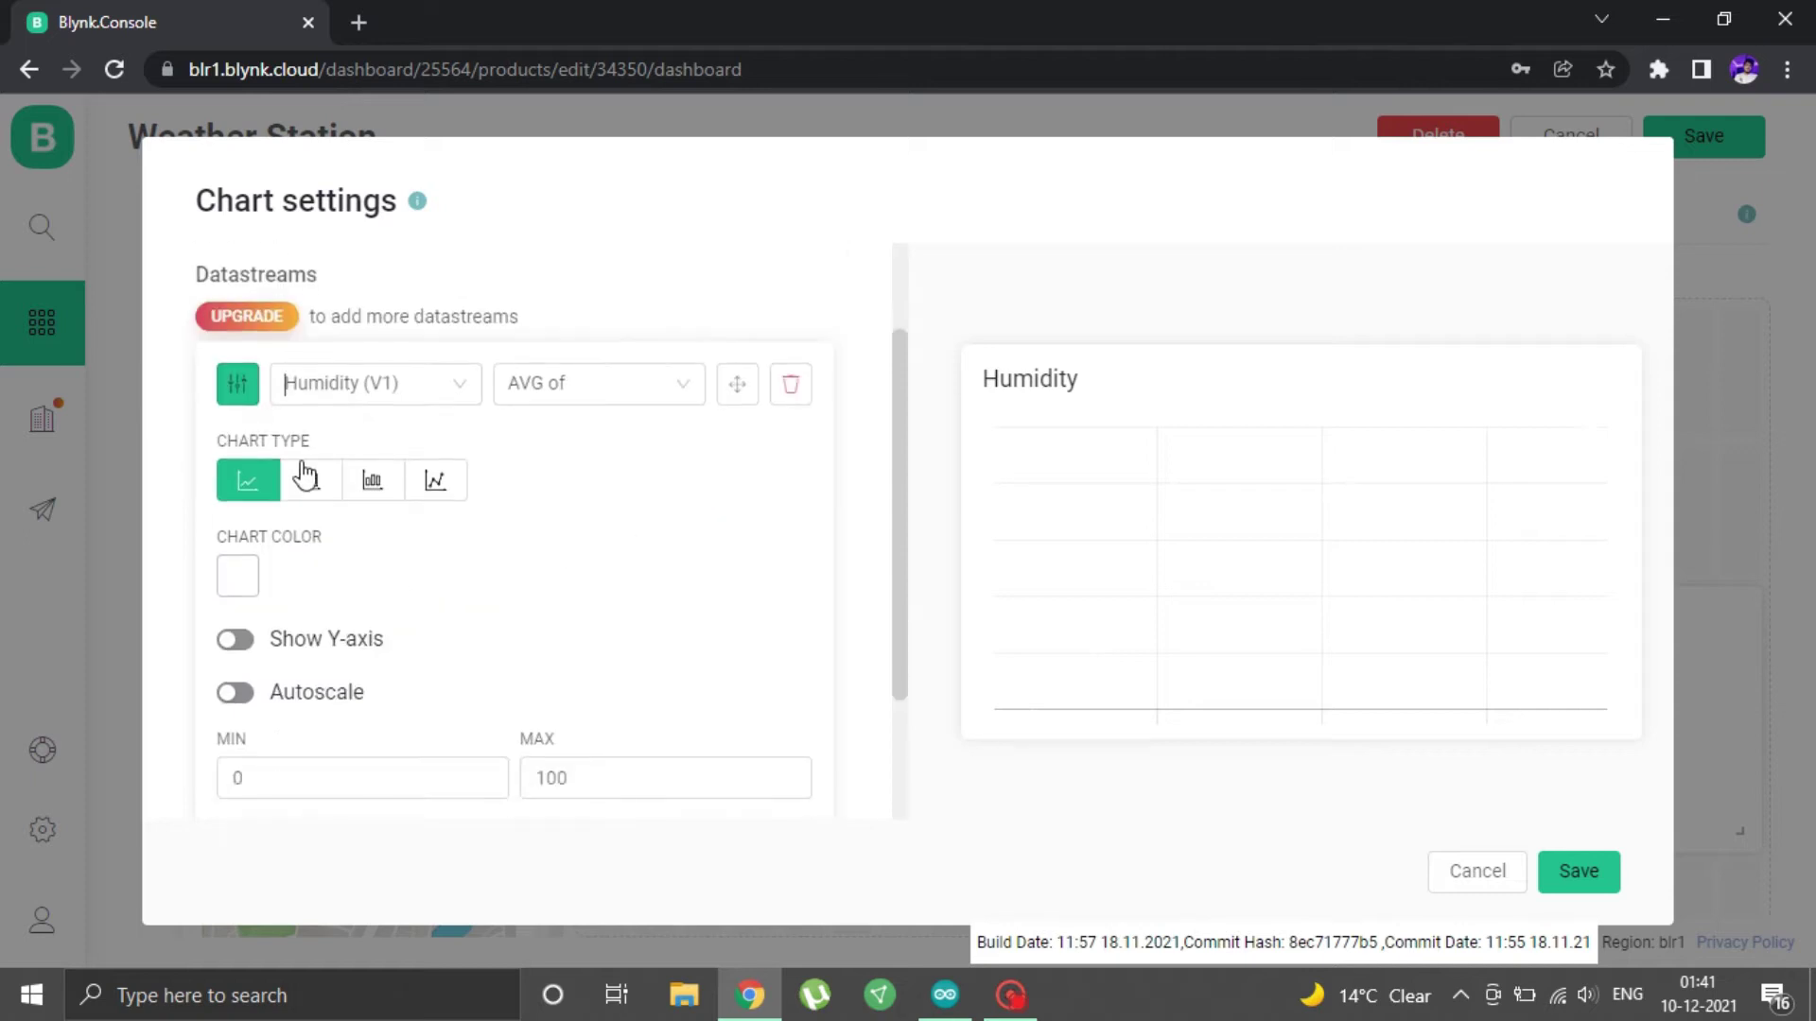
pyautogui.click(304, 477)
pyautogui.click(237, 575)
pyautogui.click(350, 445)
pyautogui.click(232, 457)
pyautogui.click(231, 507)
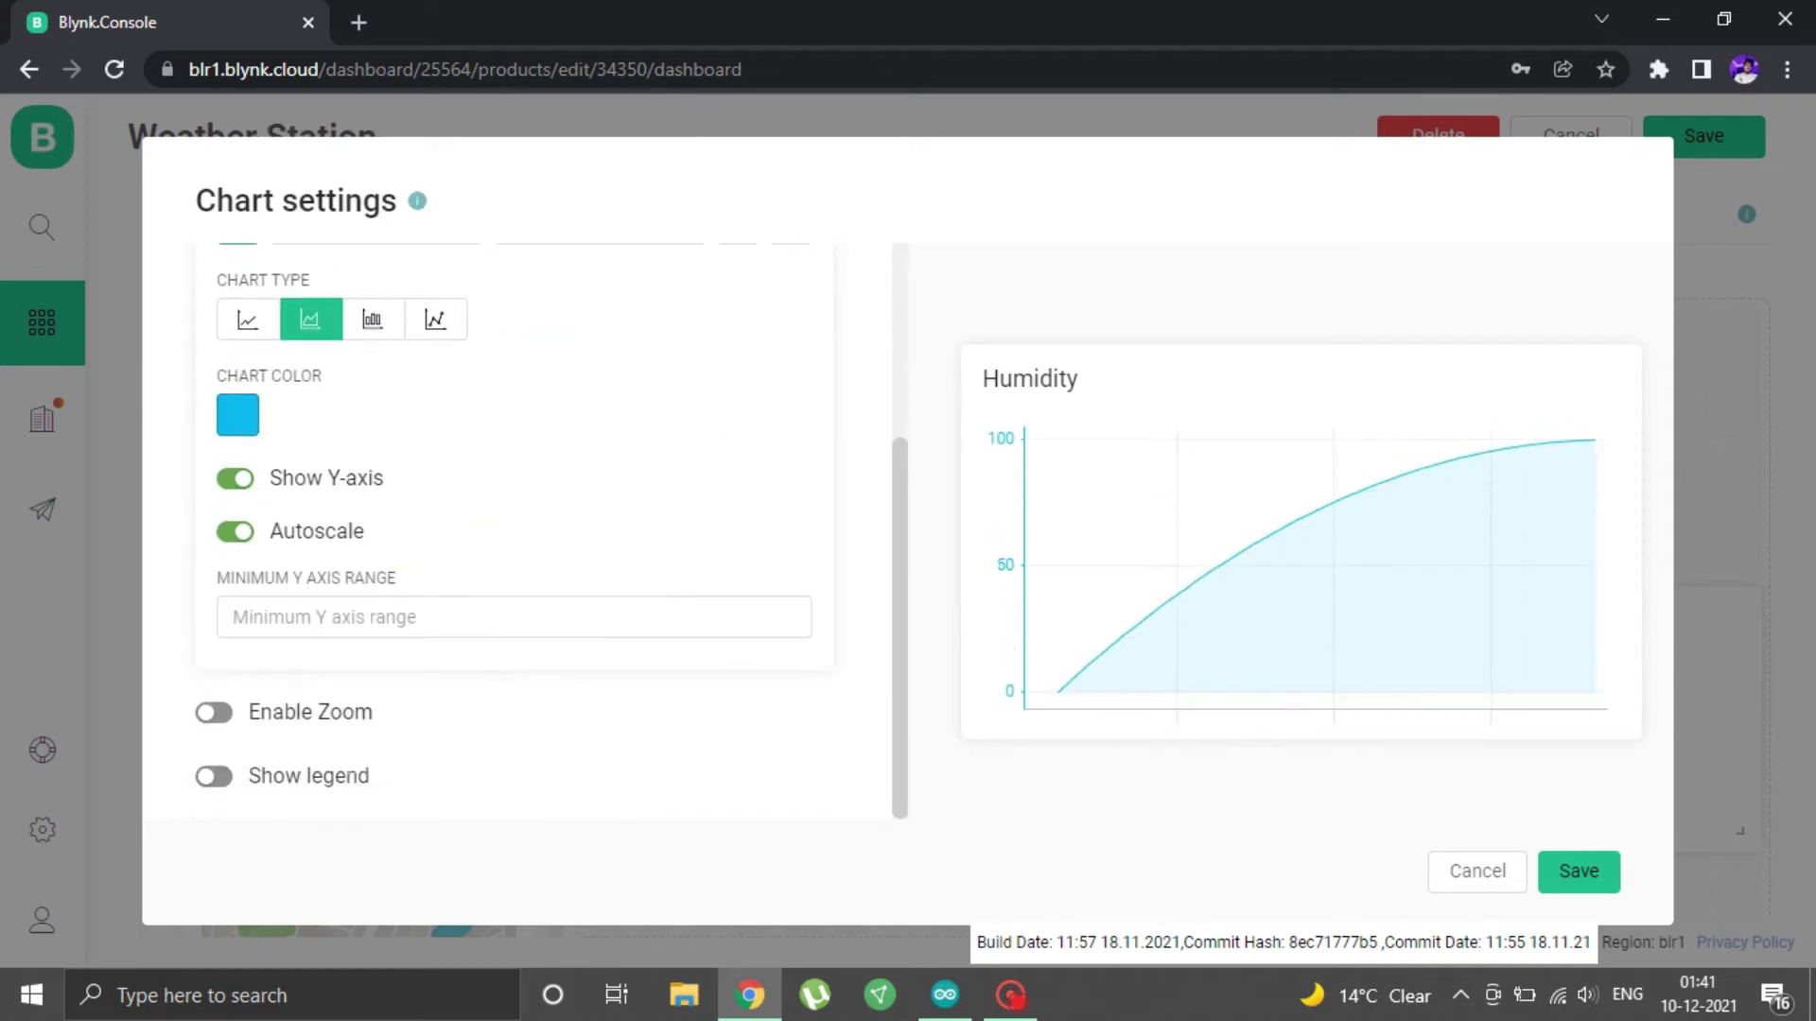
pyautogui.click(1576, 868)
# Add a third chart below the Temperature chart, title it Pressure and assign the Pressure (V2) datastream
pyautogui.moveTo(359, 653); pyautogui.dragTo(794, 782)
pyautogui.click(1070, 707)
pyautogui.write('Pressure')
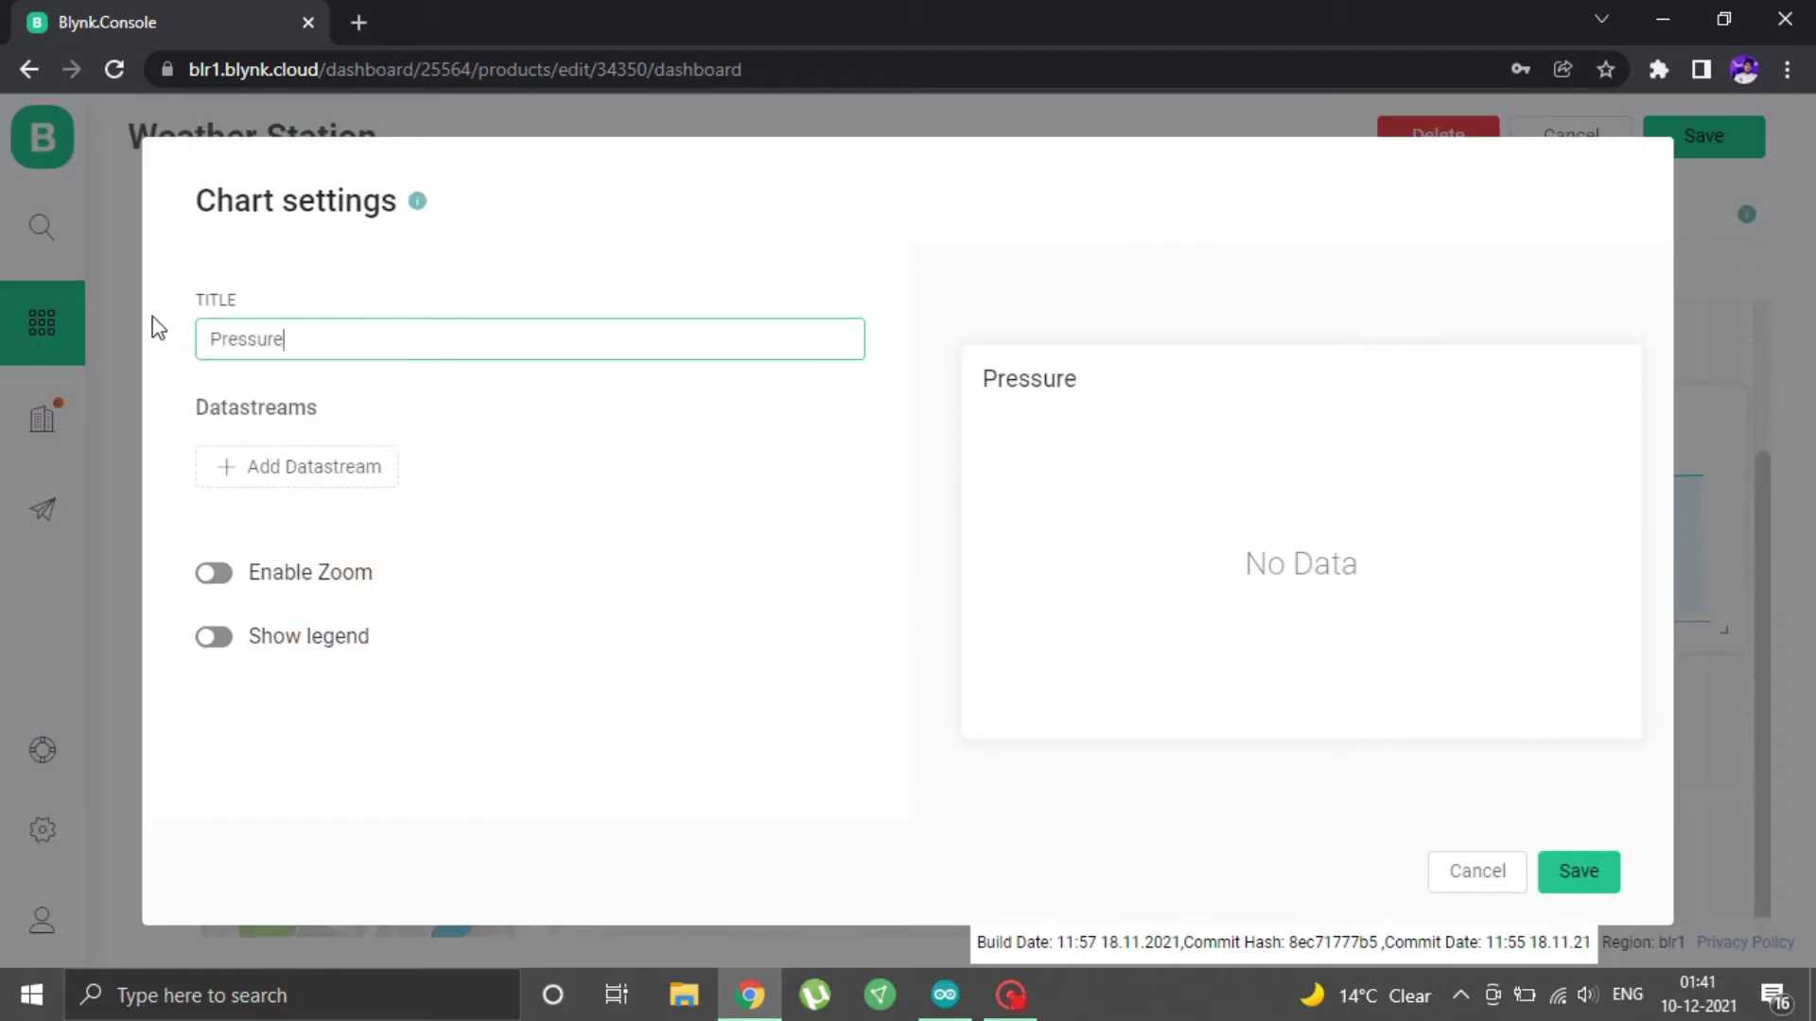
pyautogui.click(298, 467)
pyautogui.click(325, 599)
# Make the Pressure chart a lime-green area chart with the Y-axis shown and Autoscale enabled, and save its settings
pyautogui.scroll(-2, 406, 526)
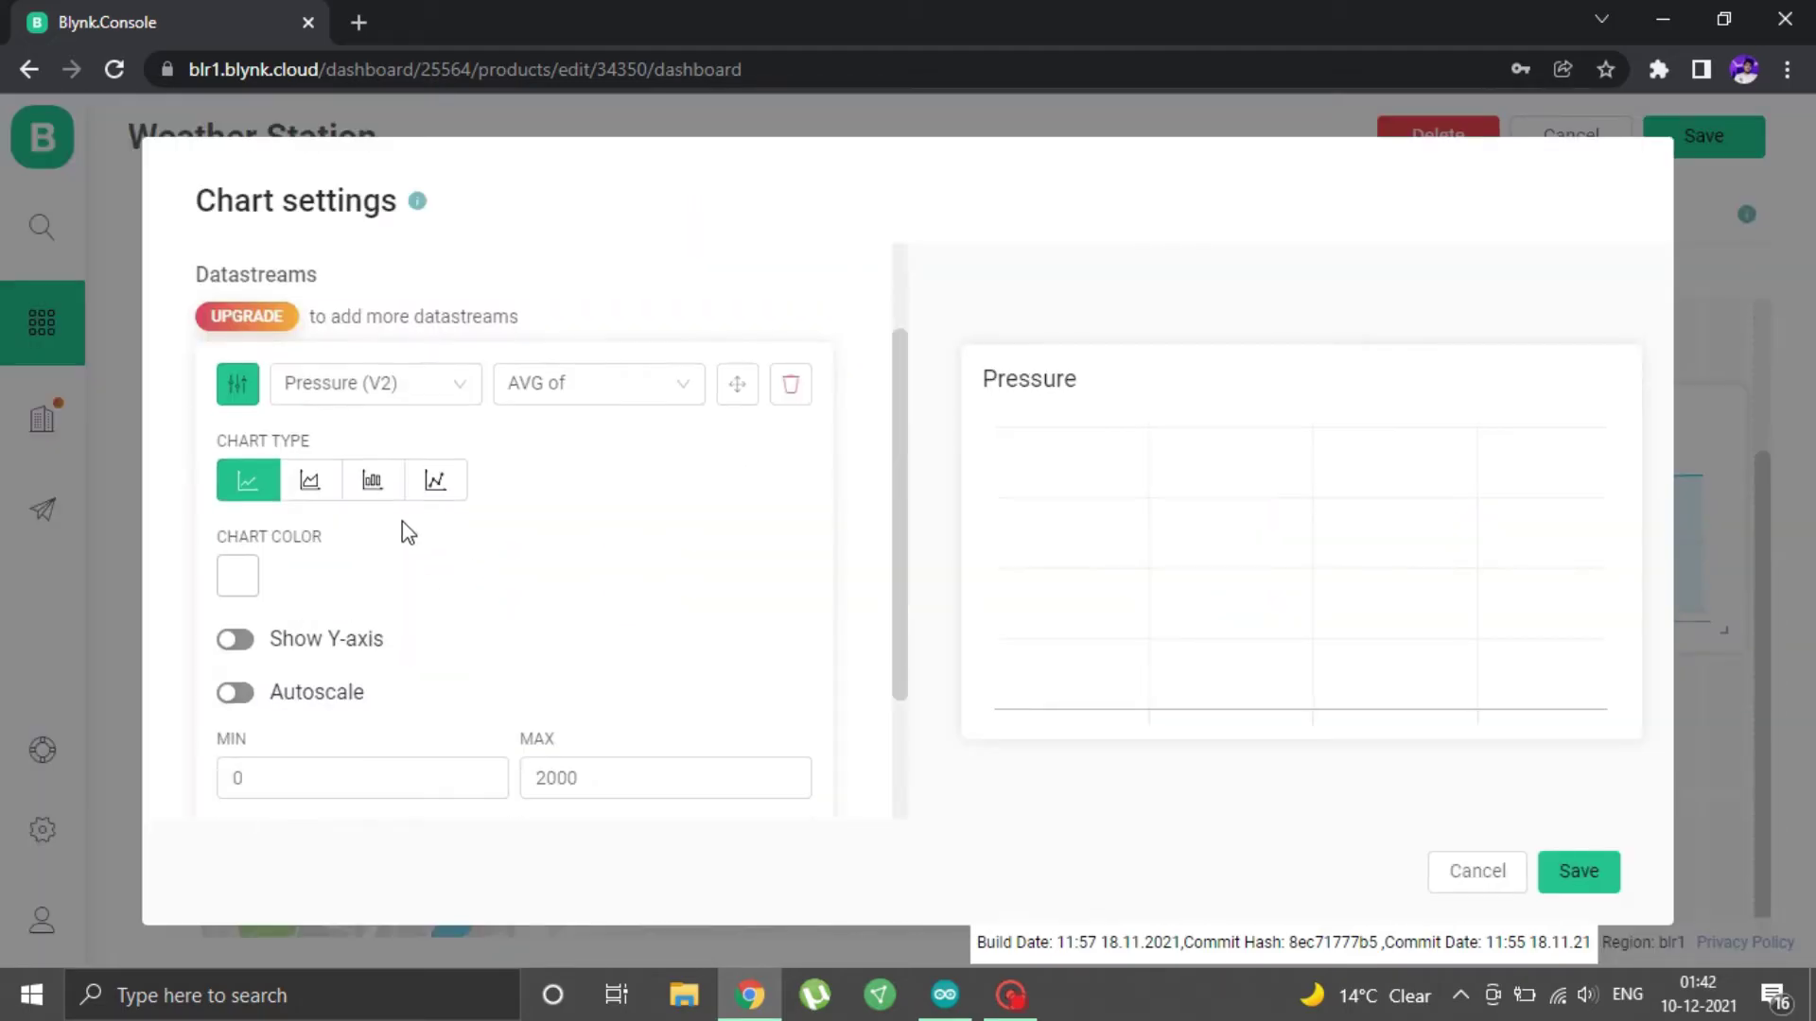
pyautogui.click(244, 580)
pyautogui.click(250, 596)
pyautogui.click(241, 578)
pyautogui.click(420, 438)
pyautogui.scroll(-2, 284, 492)
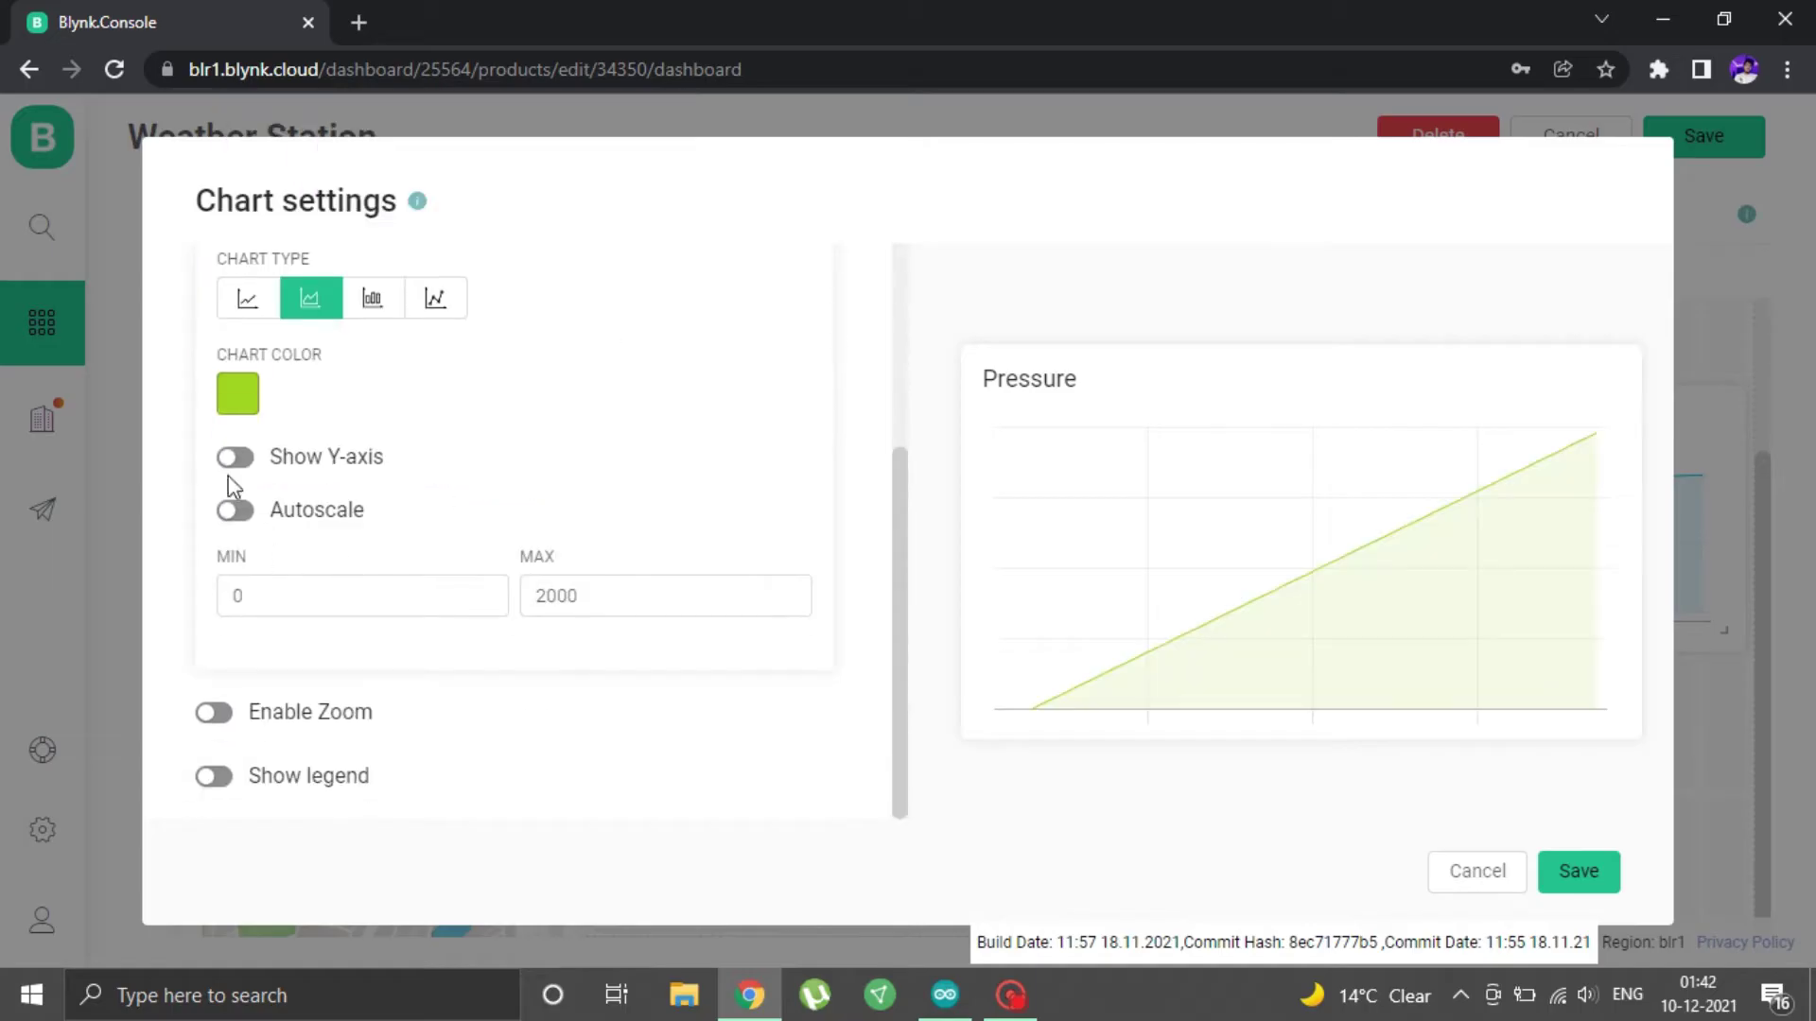
pyautogui.click(234, 458)
pyautogui.click(235, 507)
pyautogui.click(1574, 872)
# Place three more charts on the dashboard, one beside the Pressure chart and two in the row below
pyautogui.moveTo(312, 652); pyautogui.dragTo(1471, 815)
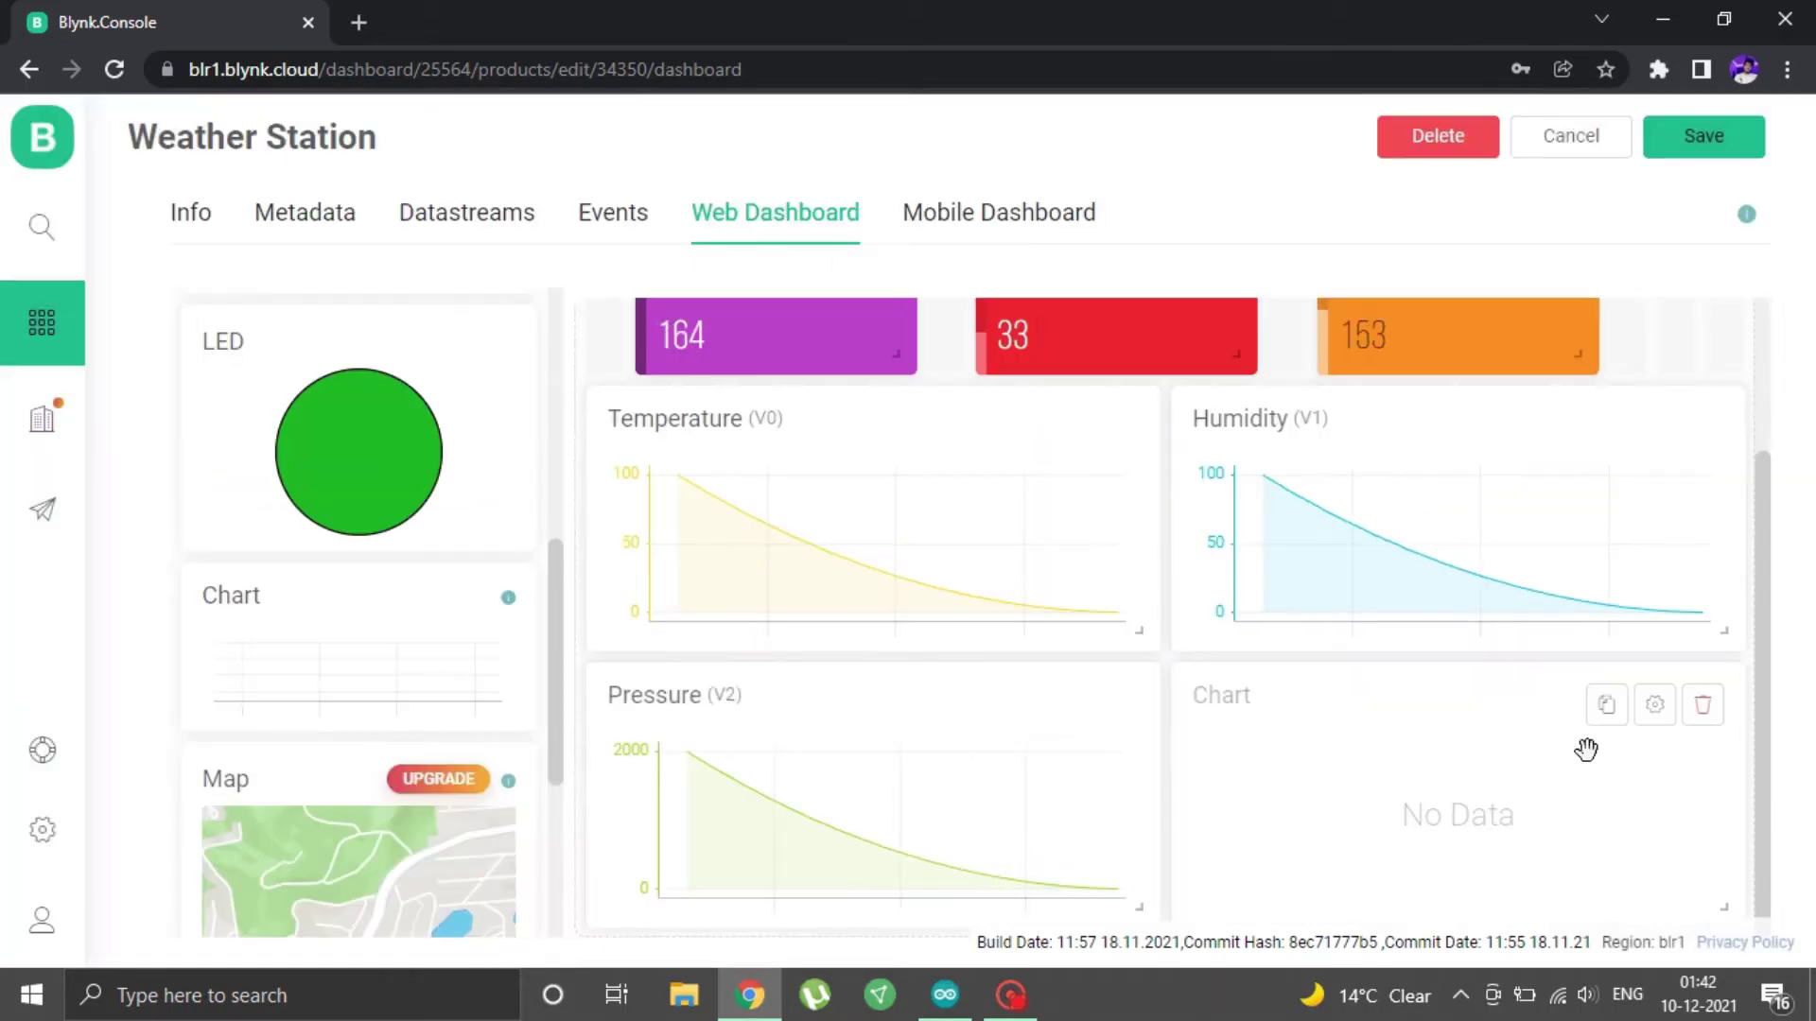
pyautogui.moveTo(314, 662); pyautogui.dragTo(871, 804)
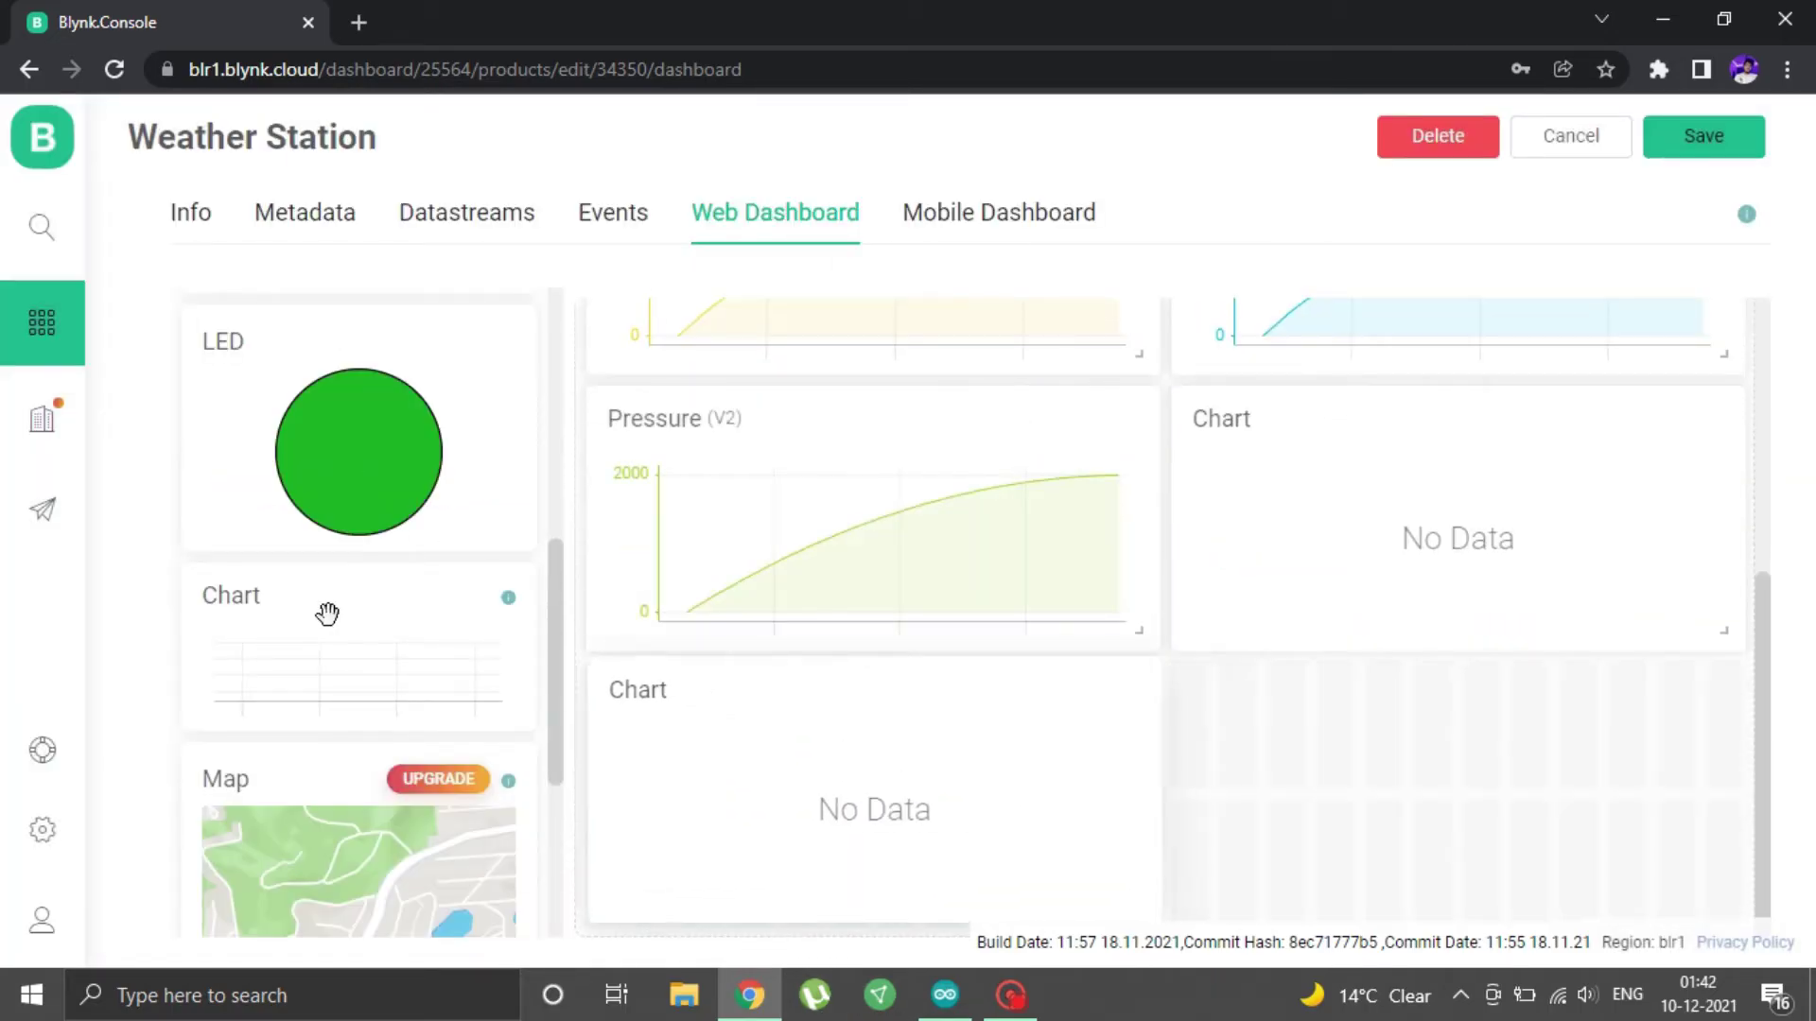
pyautogui.moveTo(328, 615); pyautogui.dragTo(1370, 809)
# Title the chart beside Pressure UV Radiation and assign the UV Radiation (V5) datastream to it
pyautogui.click(1650, 430)
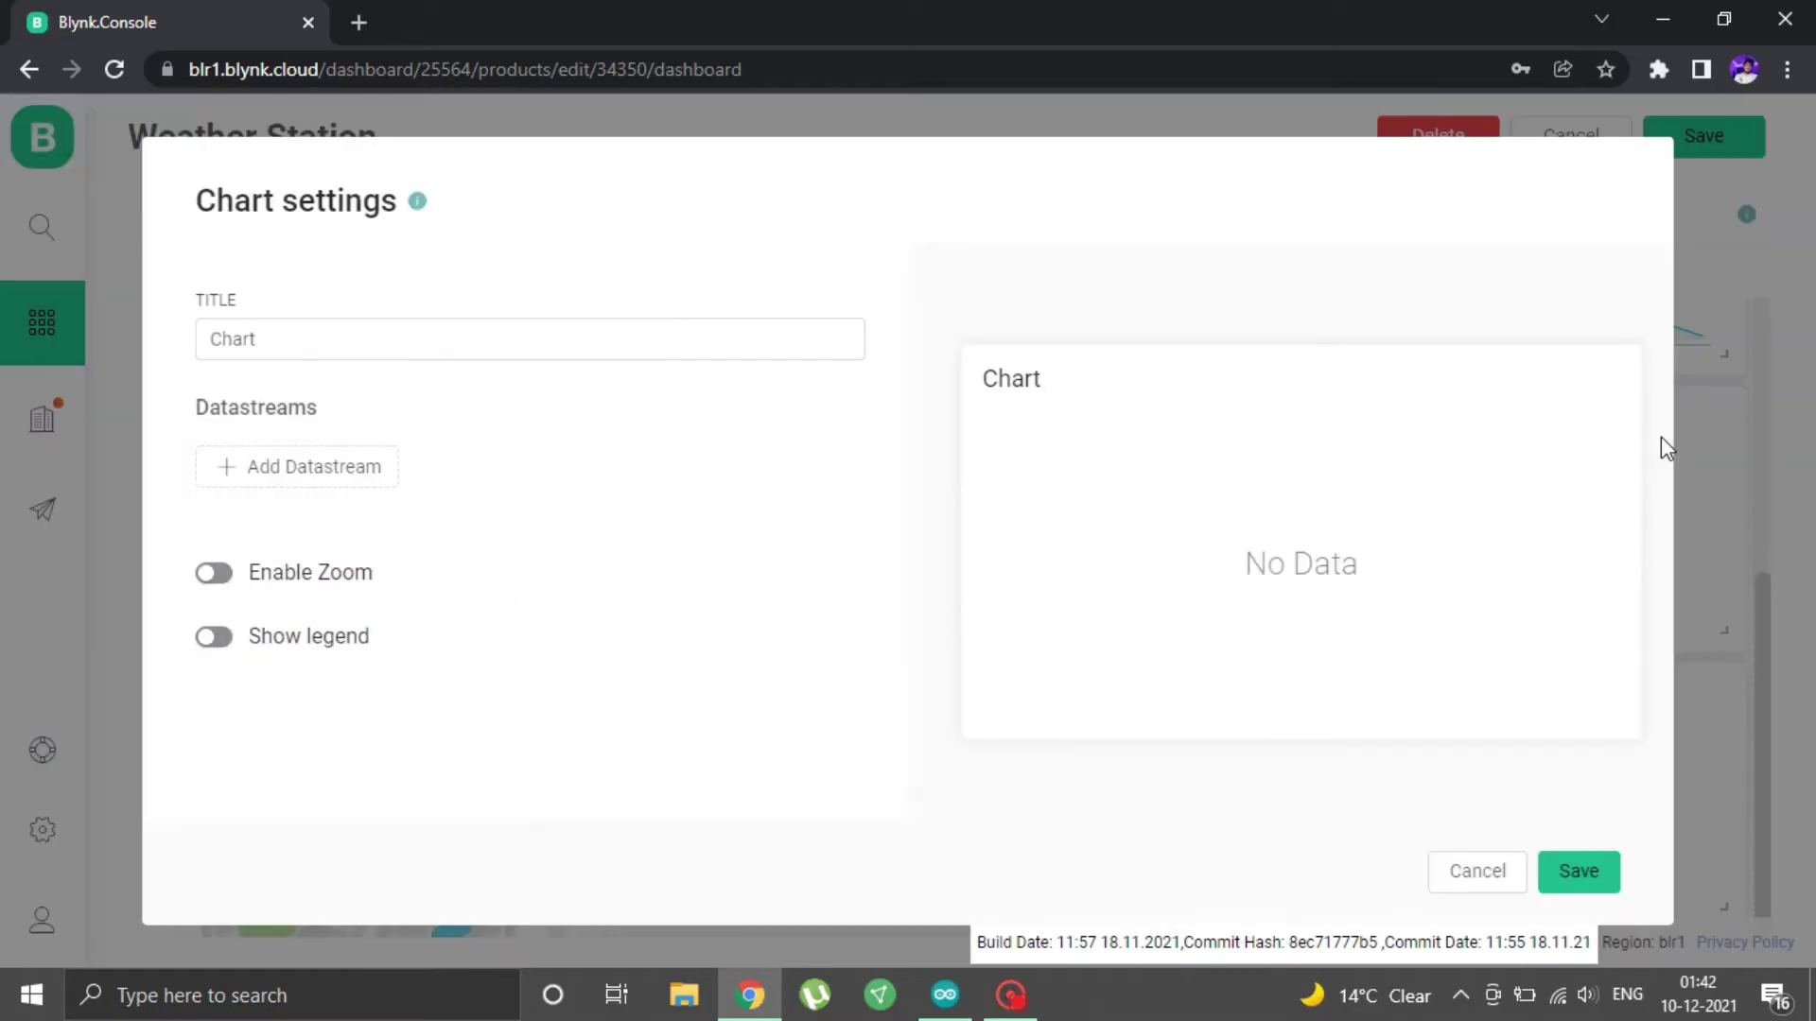
pyautogui.click(591, 348)
pyautogui.write('UV Radiation')
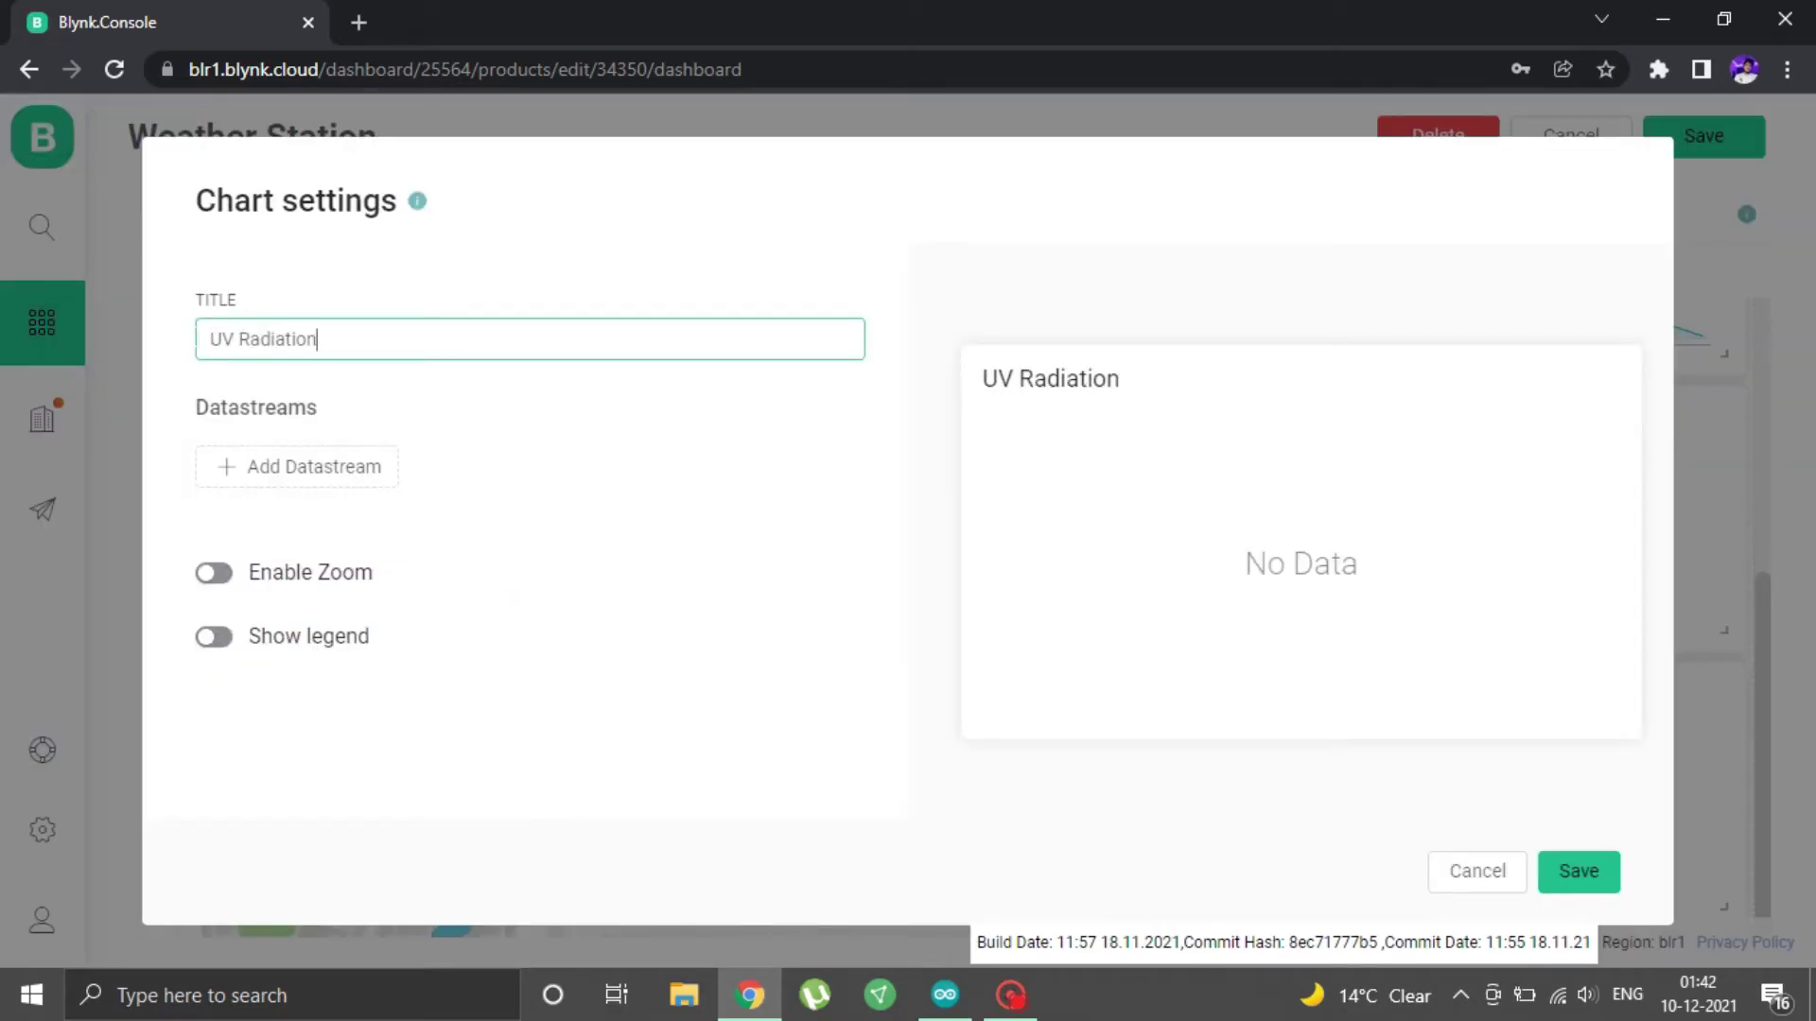
pyautogui.click(263, 468)
pyautogui.click(283, 731)
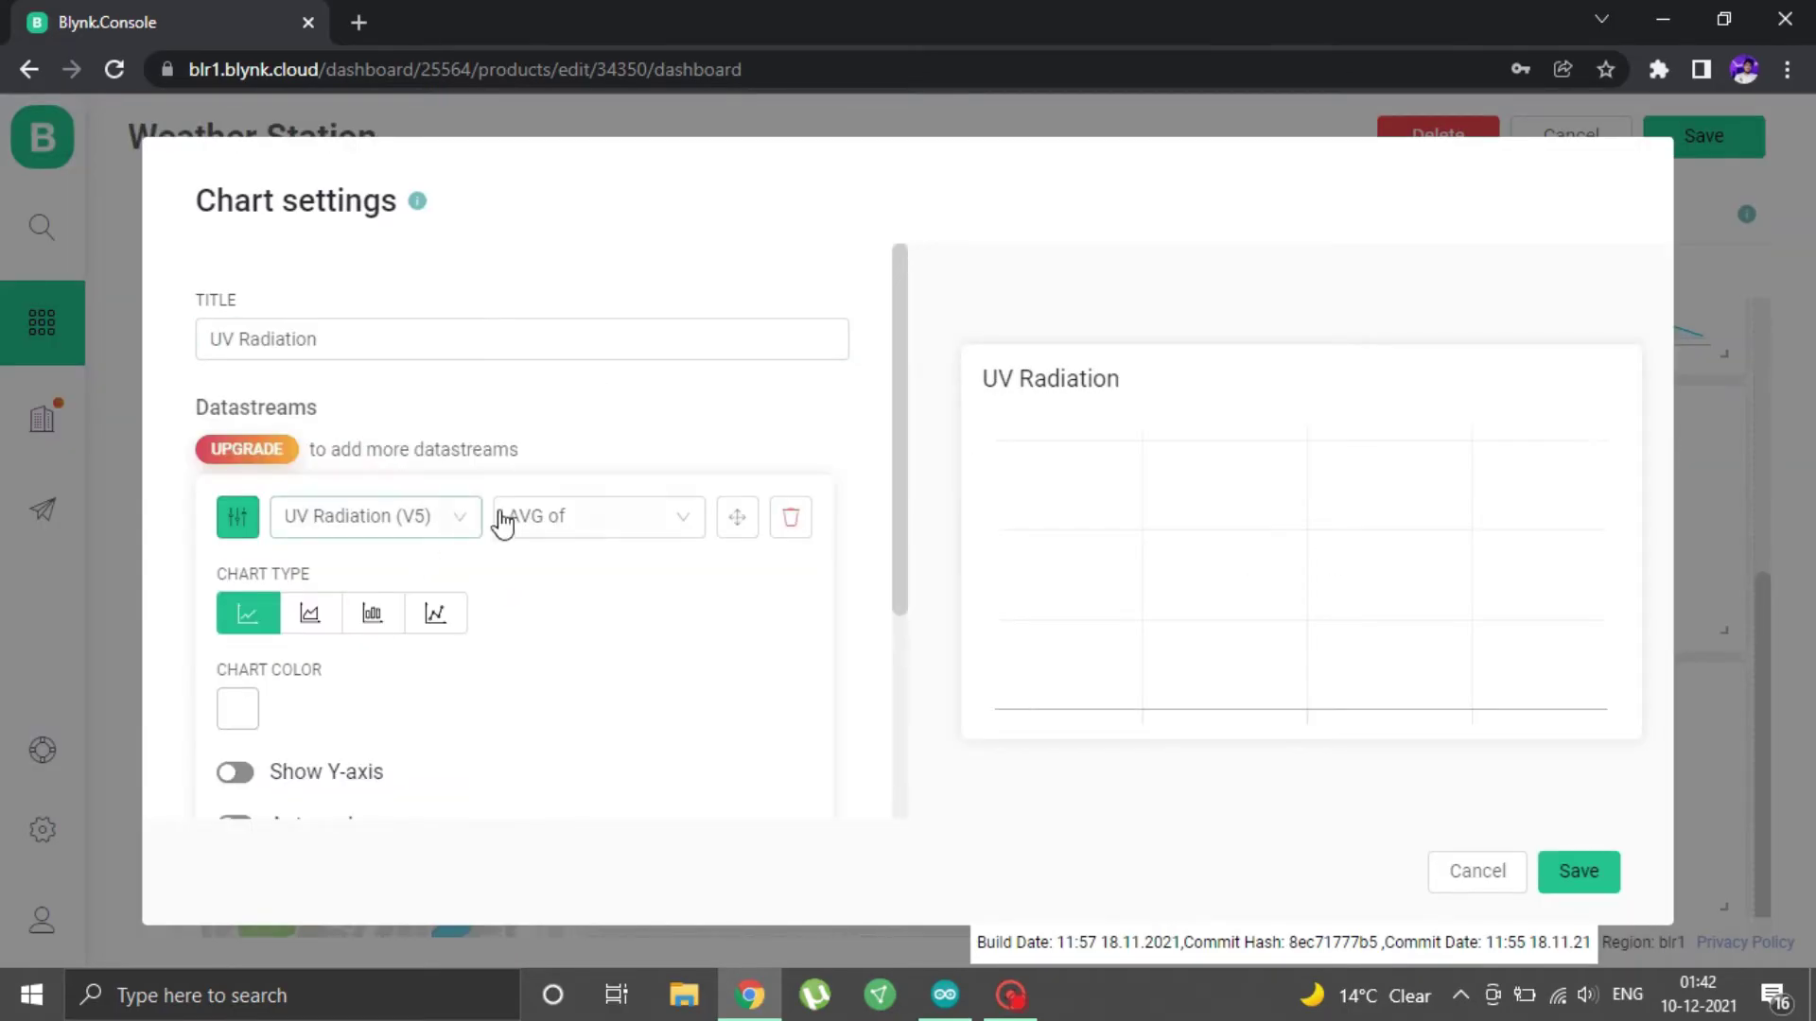
# Make the UV Radiation chart a purple area chart with the Y-axis shown and Autoscale enabled, and save its settings
pyautogui.scroll(-3, 331, 473)
pyautogui.click(234, 409)
pyautogui.click(467, 808)
pyautogui.click(309, 298)
pyautogui.click(235, 457)
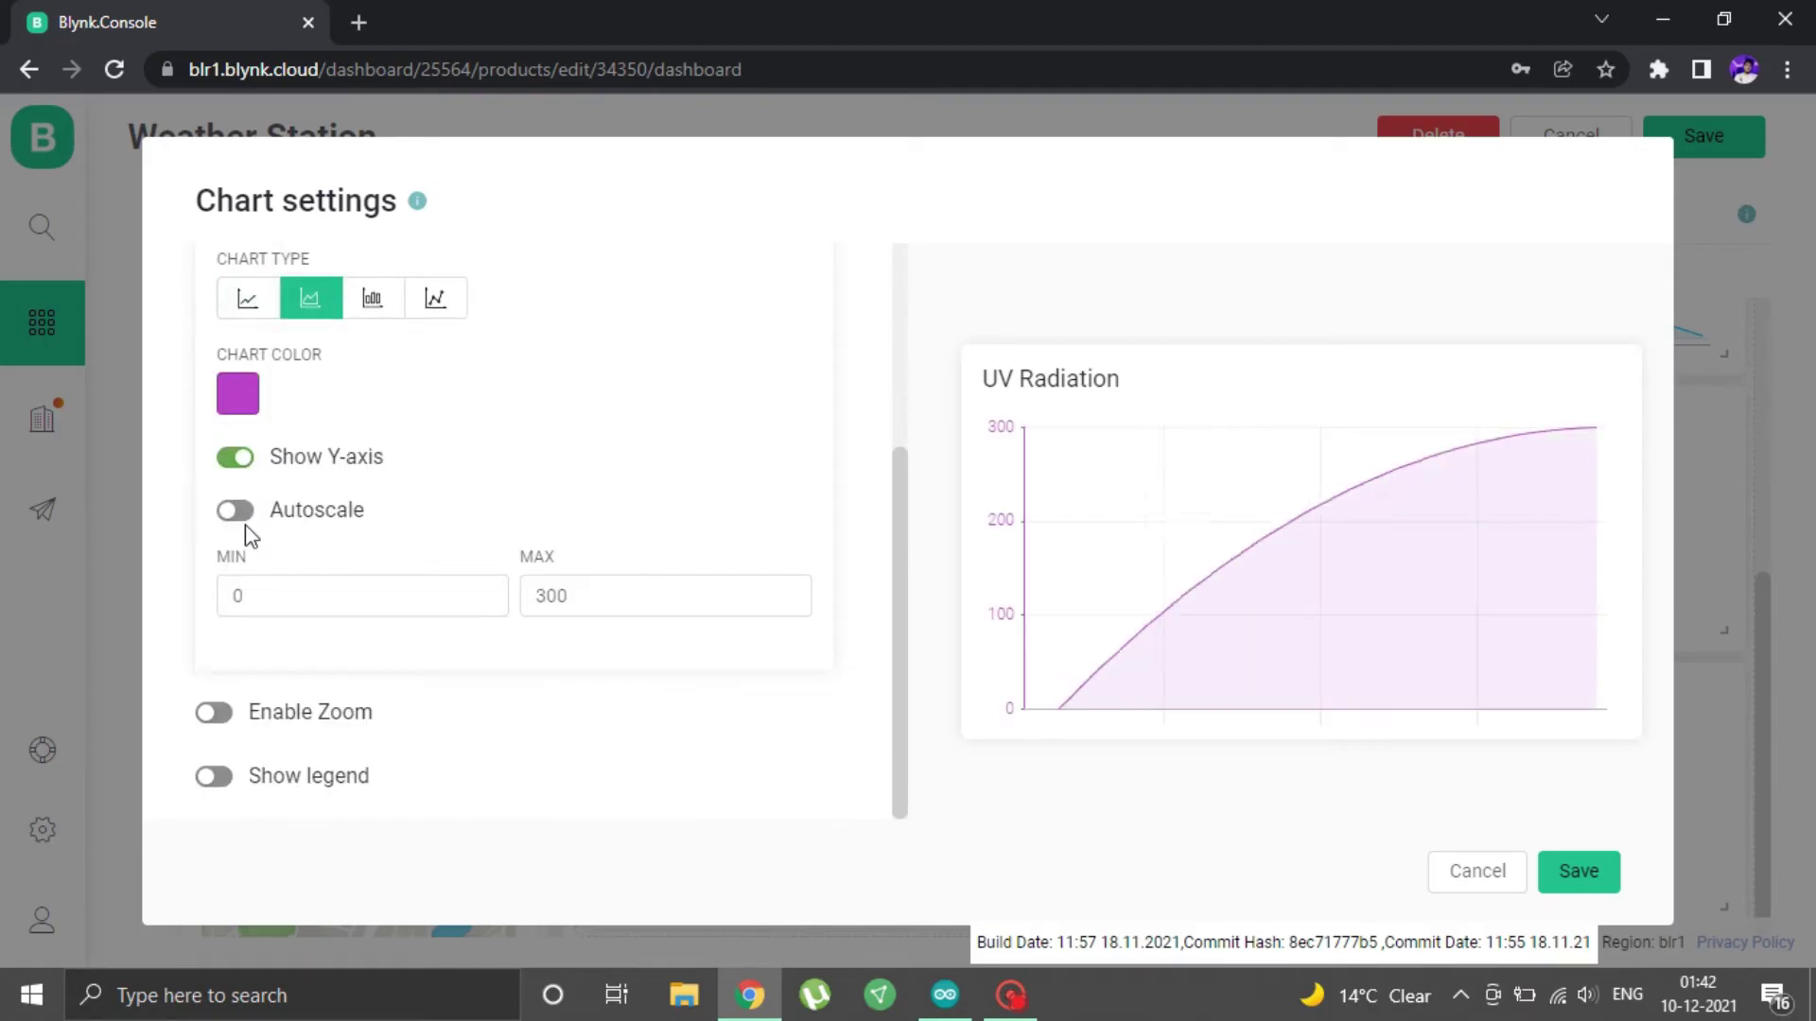
pyautogui.click(235, 510)
pyautogui.click(1578, 871)
# Title the chart below Pressure IR Radiation and assign the IR Radiation (V4) datastream to it
pyautogui.click(1049, 705)
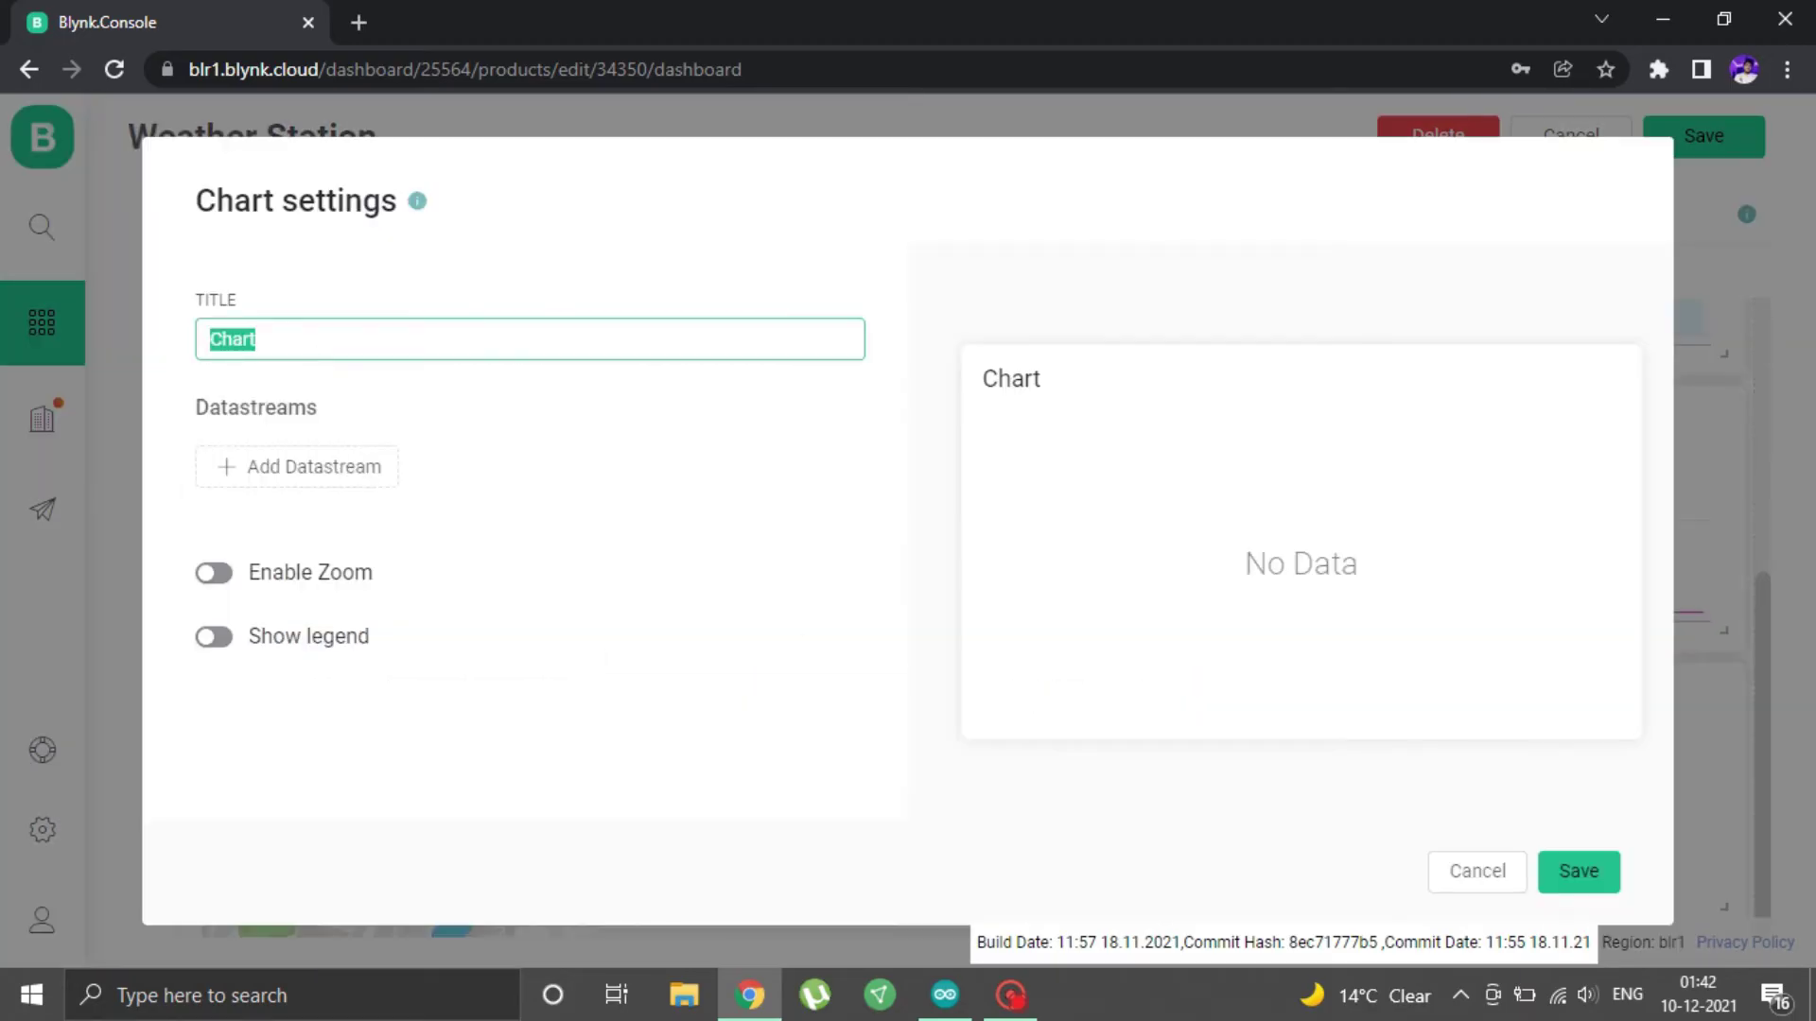
pyautogui.write('IR Radiation')
pyautogui.click(296, 466)
pyautogui.click(292, 695)
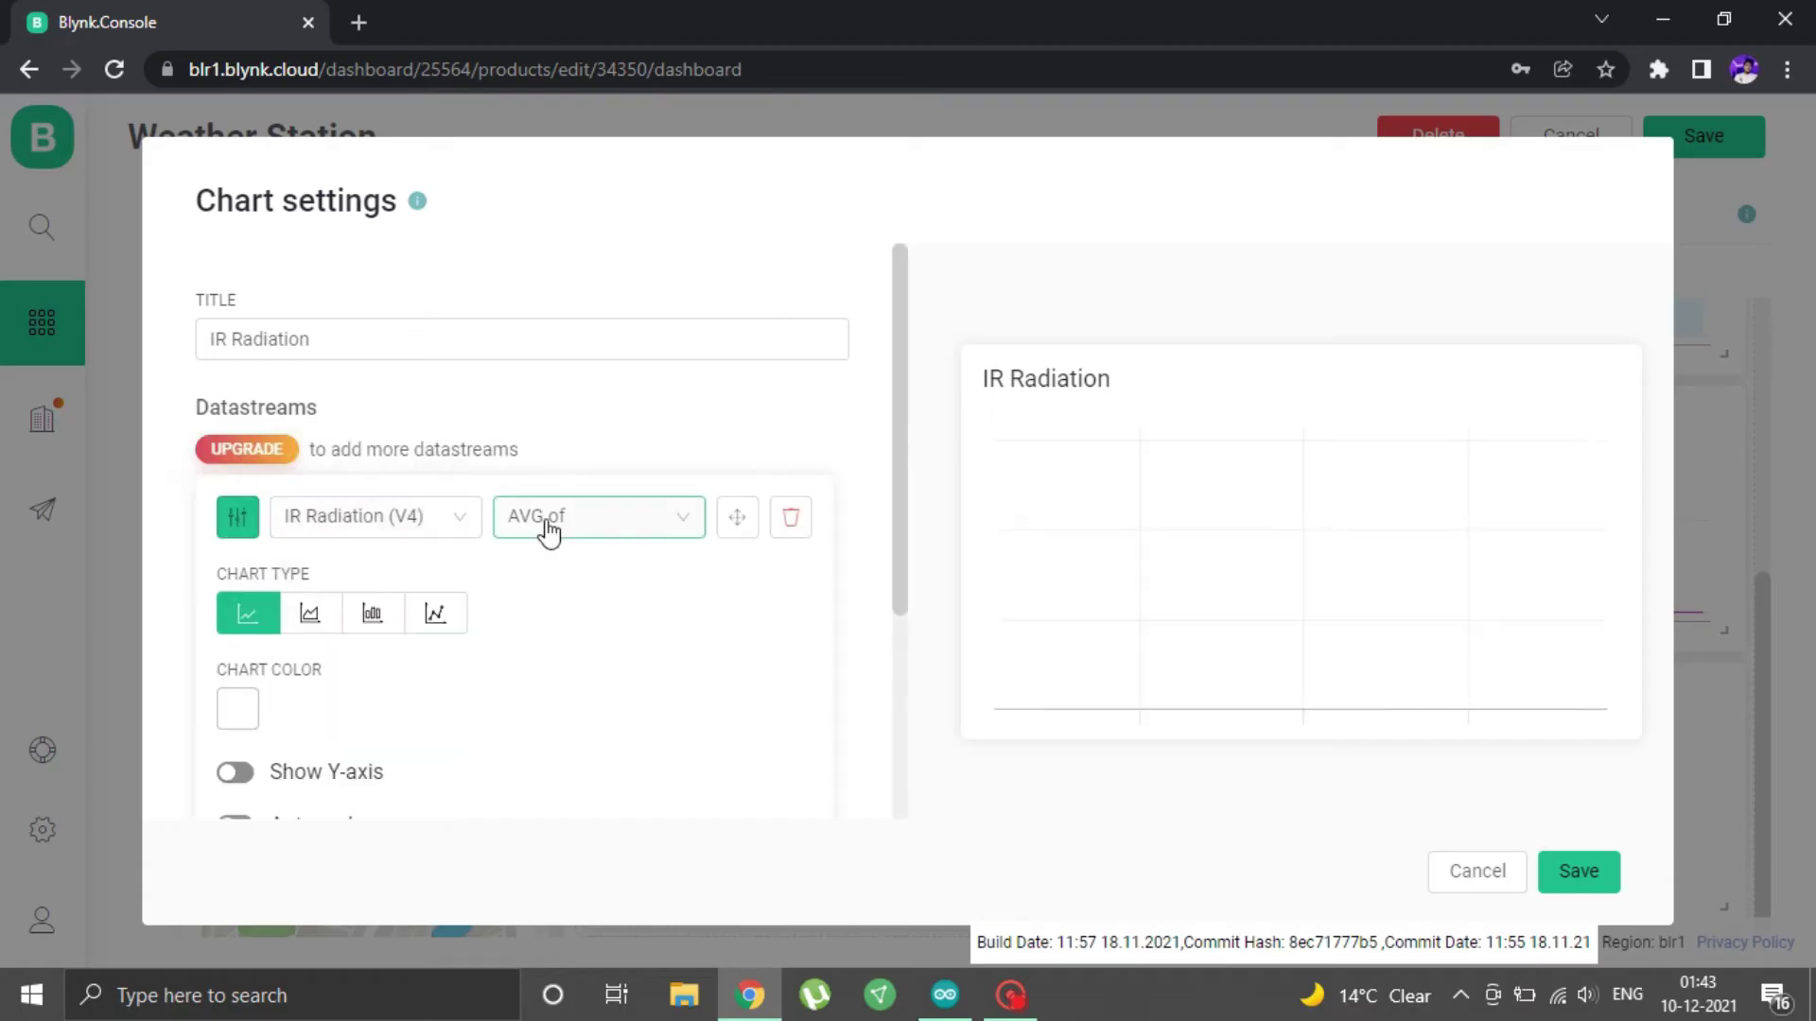
# Make the IR Radiation chart a red area chart with the Y-axis shown and Autoscale enabled
pyautogui.click(324, 619)
pyautogui.scroll(-1, 324, 619)
pyautogui.click(238, 576)
pyautogui.click(306, 397)
pyautogui.click(235, 639)
pyautogui.click(235, 692)
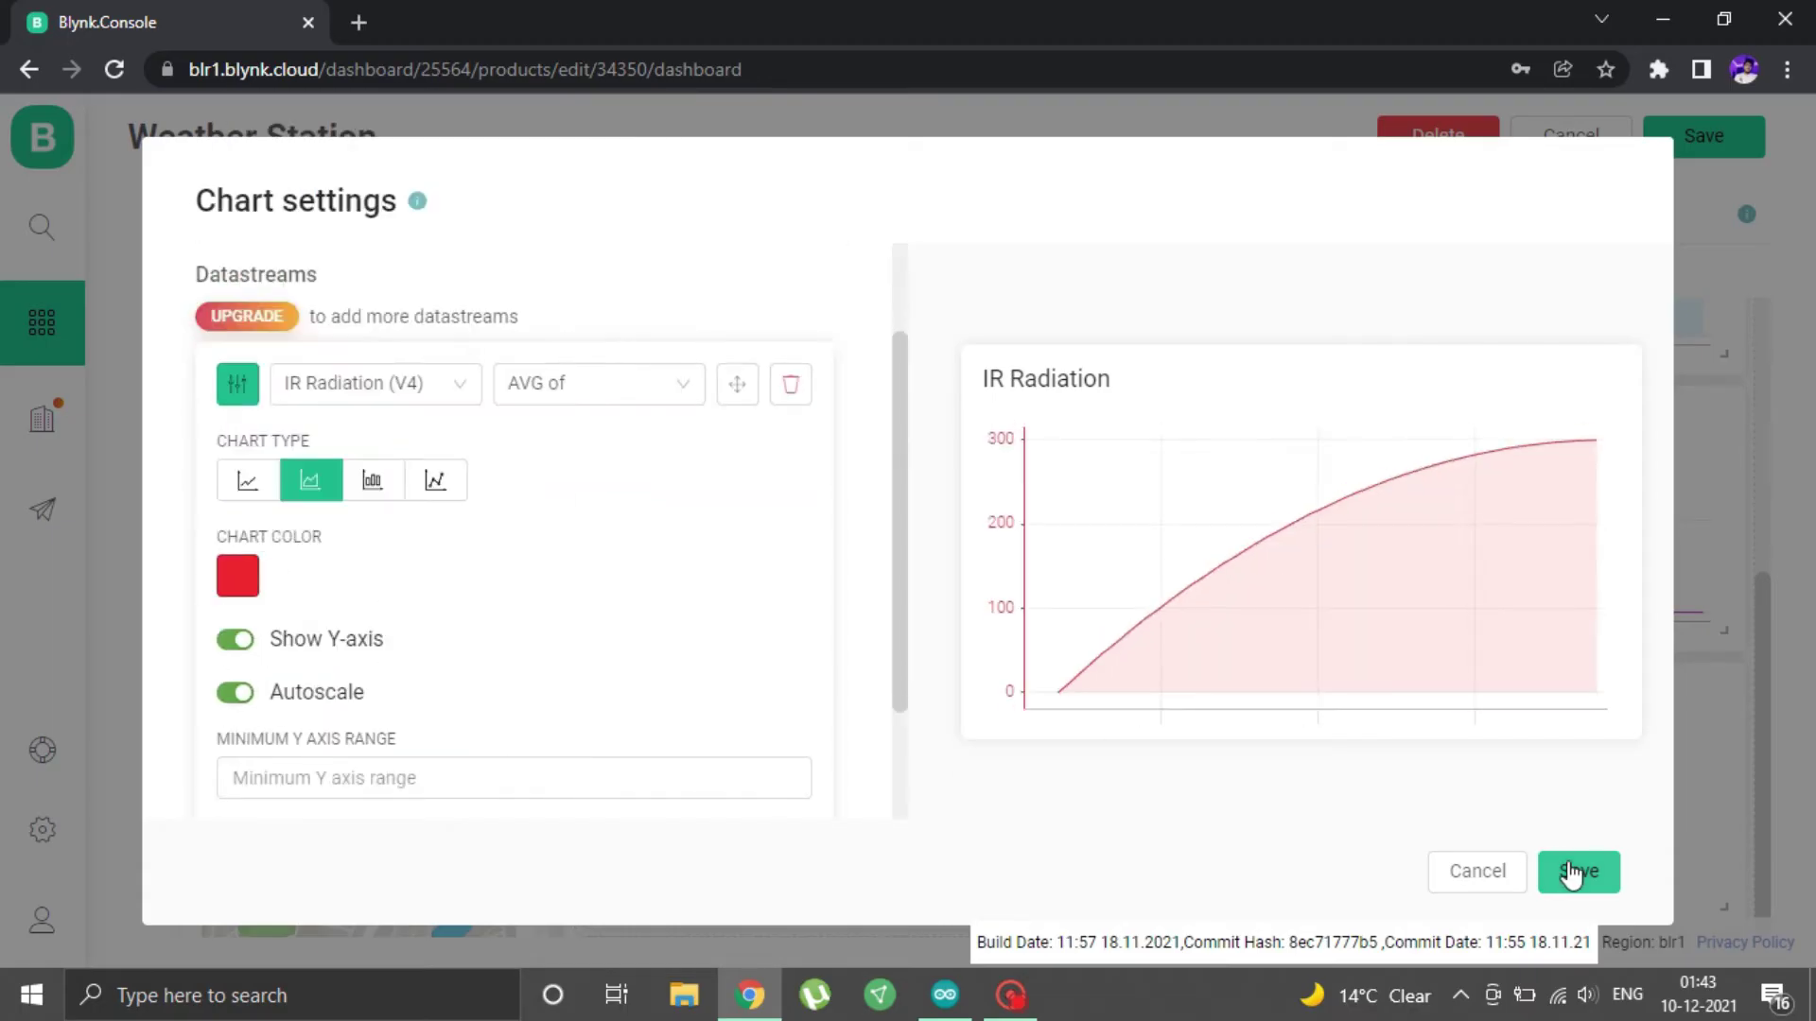